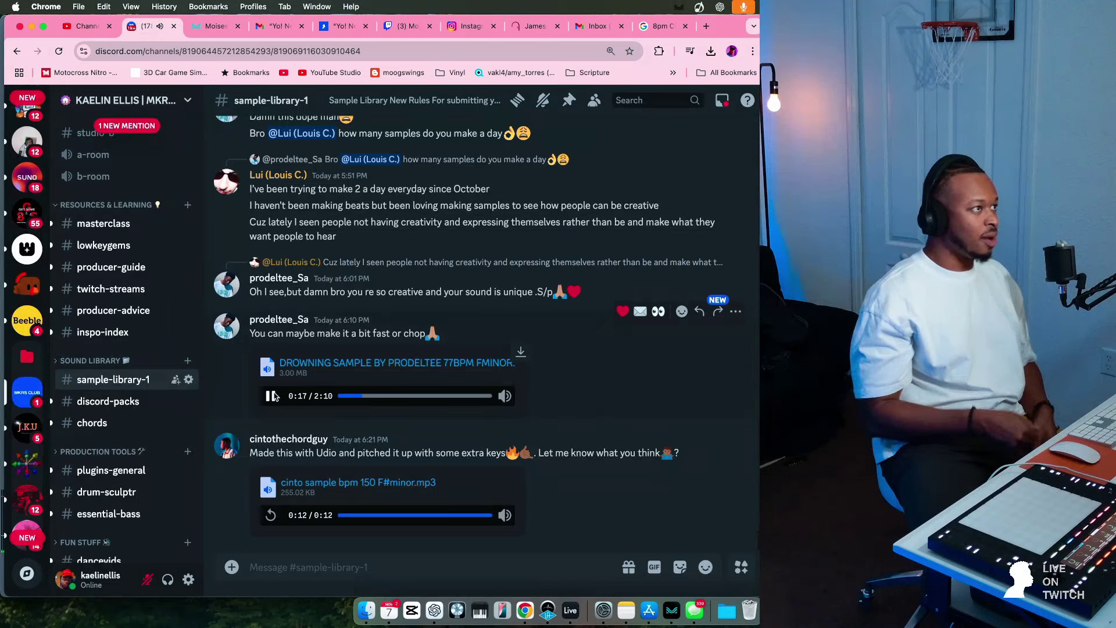
Preview the DROWNING SAMPLE 77BPM FMINOR attachment in the sample-library-1 channel, stopping its playback at the end.
click(274, 396)
scroll(278, 349, up, 8)
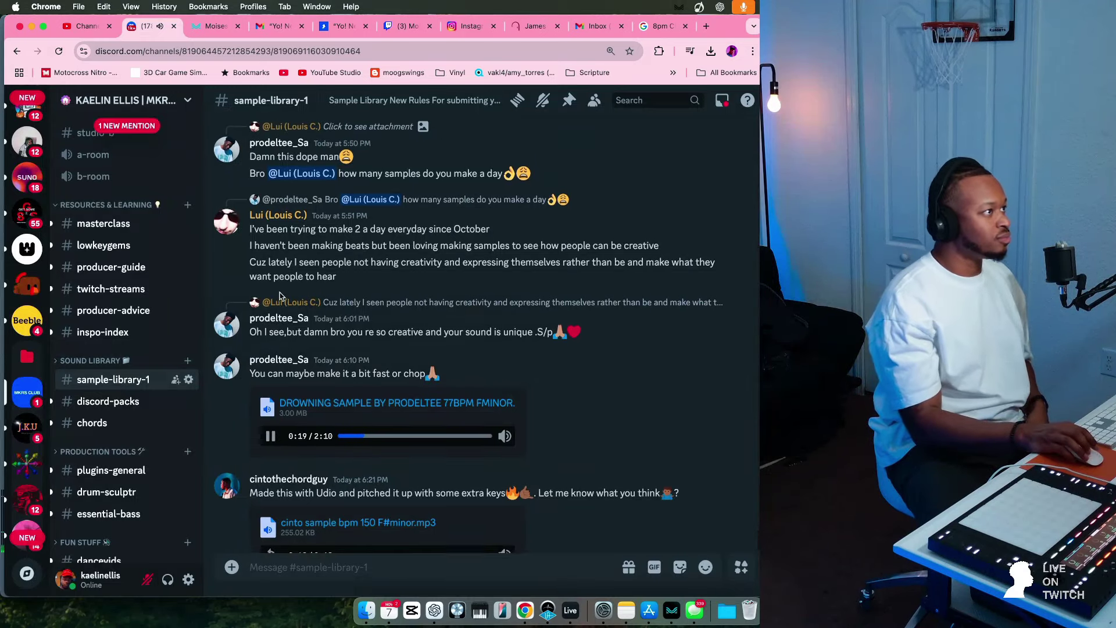
scroll(280, 296, up, 1)
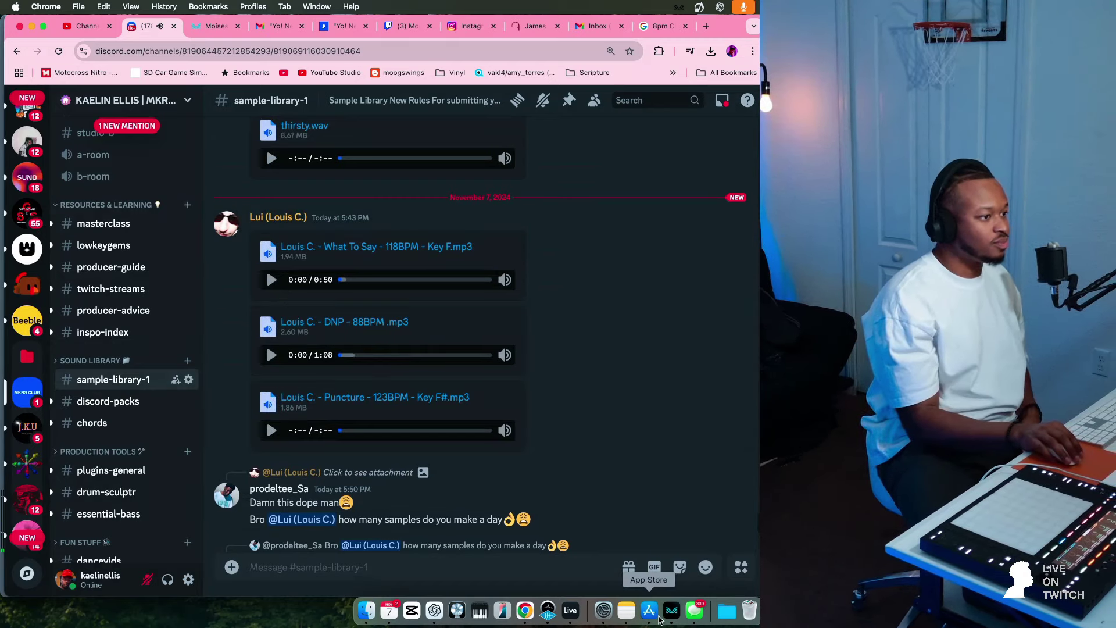
click(570, 610)
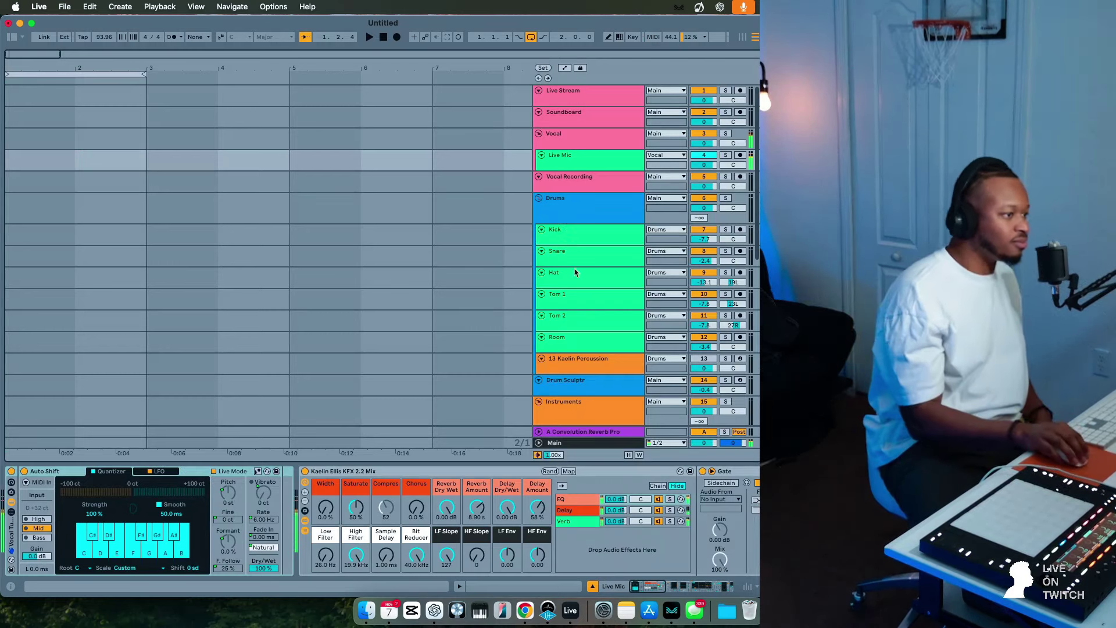
click(524, 610)
scroll(349, 436, down, 6)
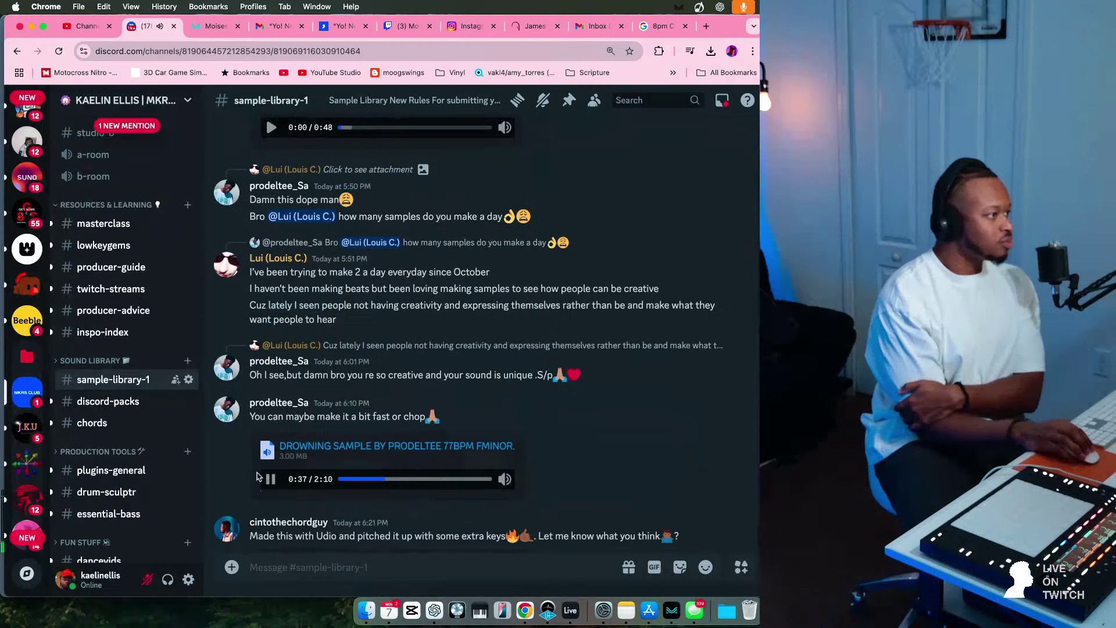
click(271, 469)
Preview the What To Say, DNP and Puncture samples posted in the channel on November 7, 2024.
scroll(276, 348, up, 5)
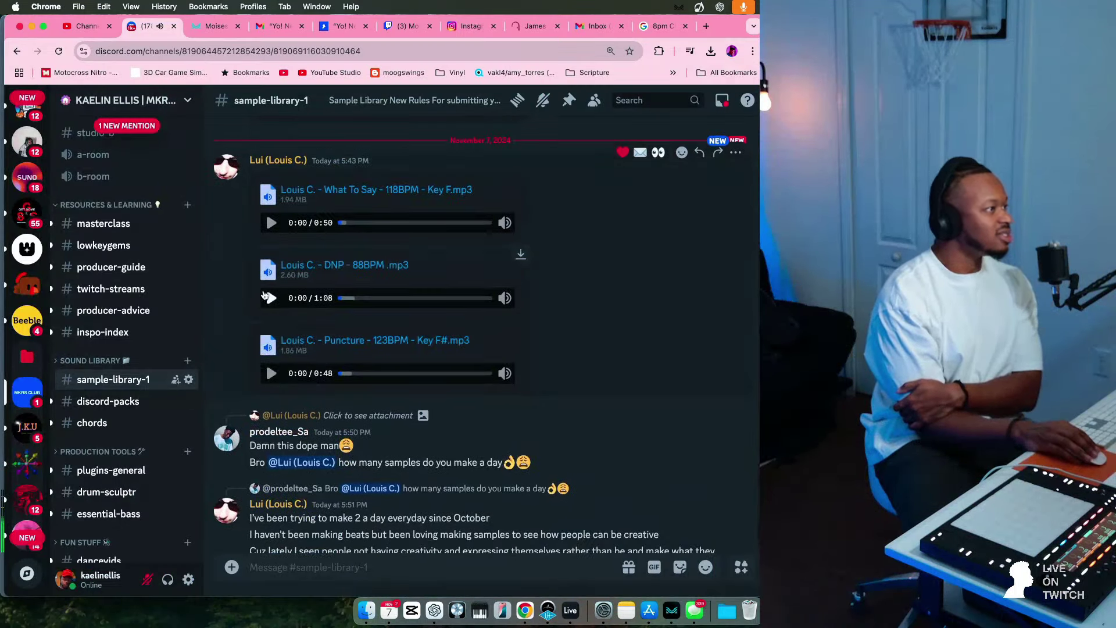
click(271, 223)
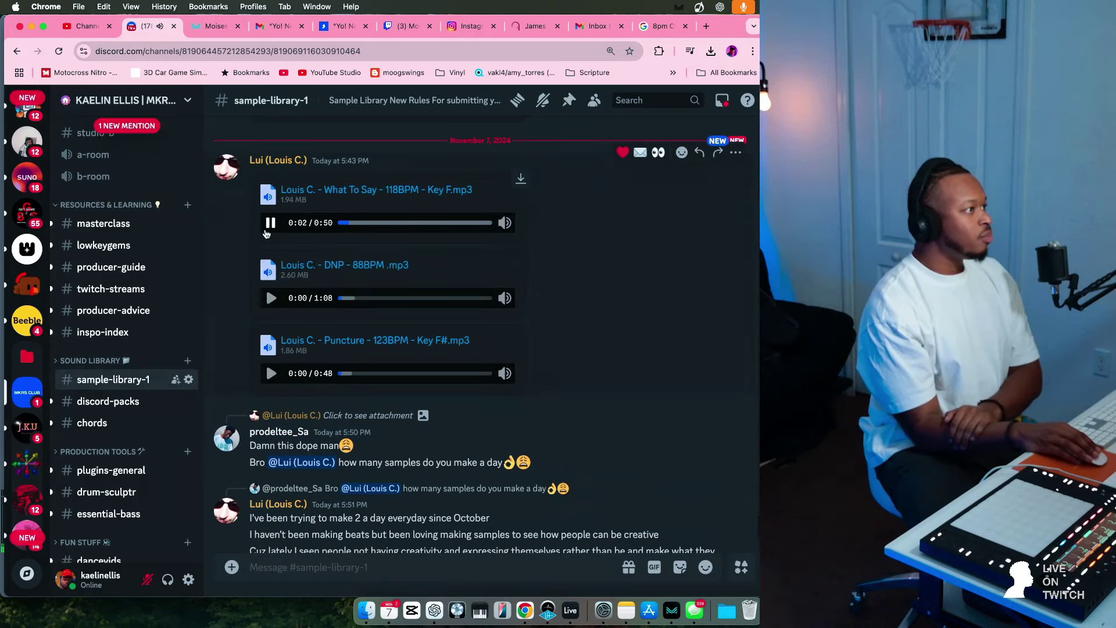
click(270, 224)
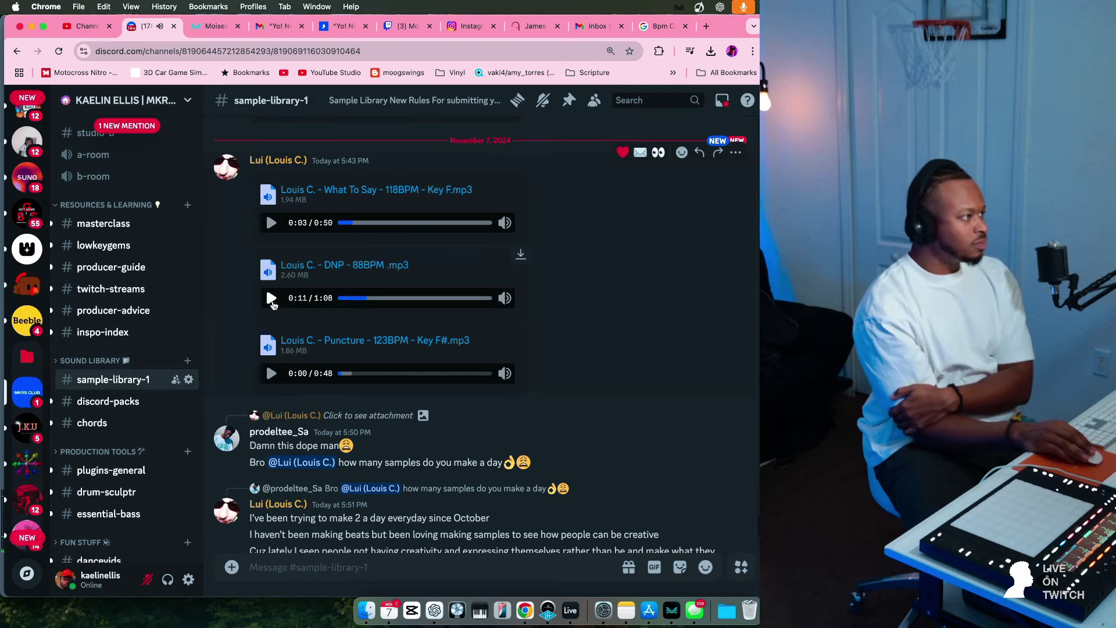
click(271, 299)
click(270, 372)
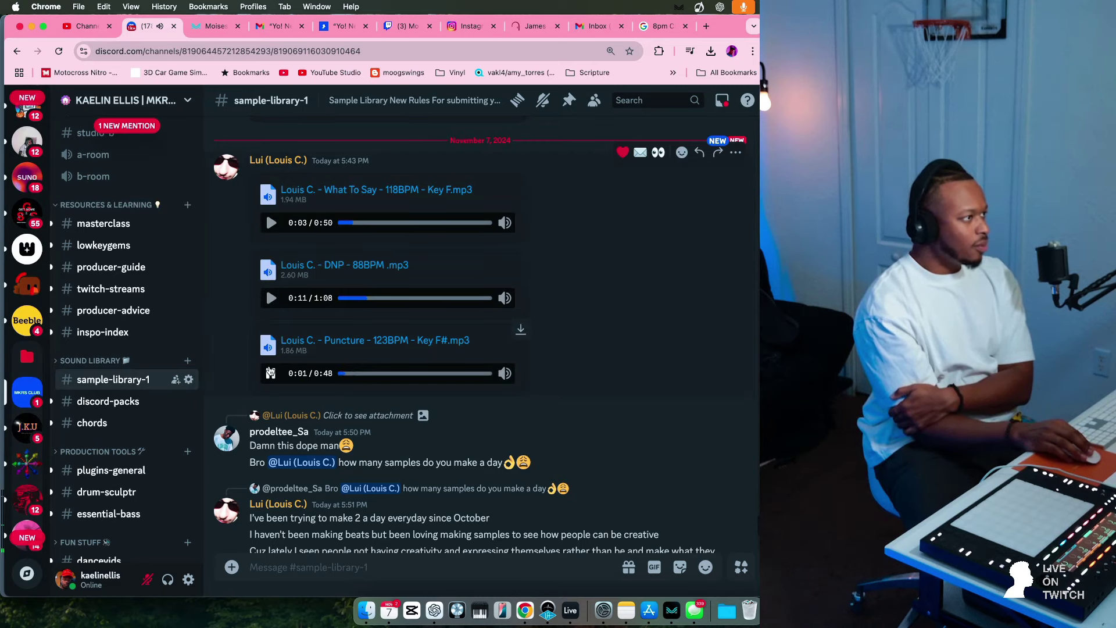
scroll(394, 401, down, 5)
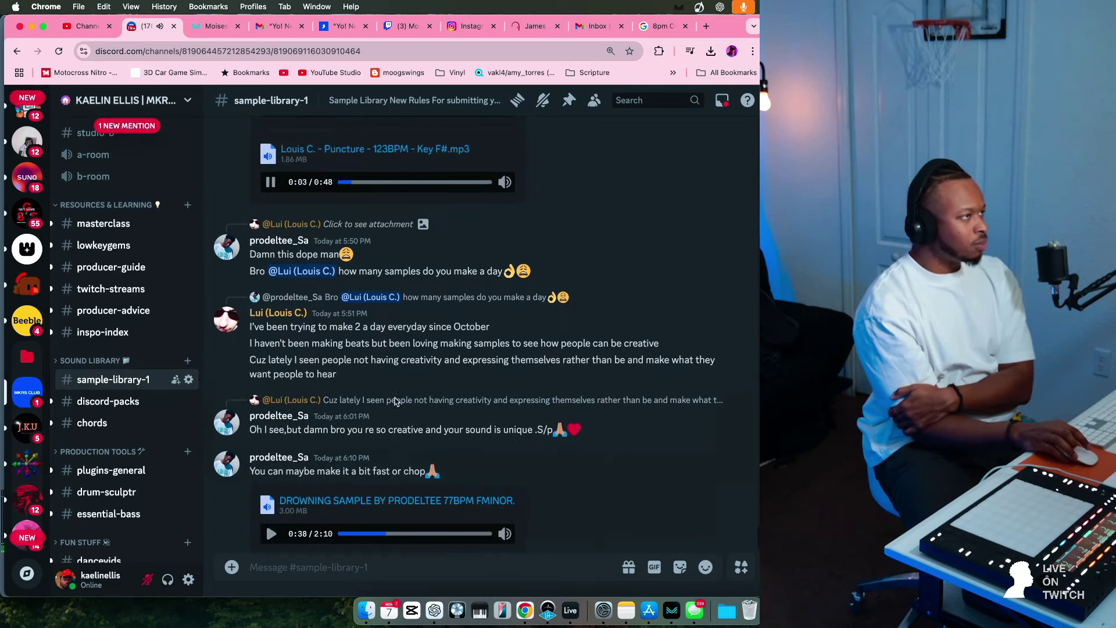
scroll(394, 401, up, 1)
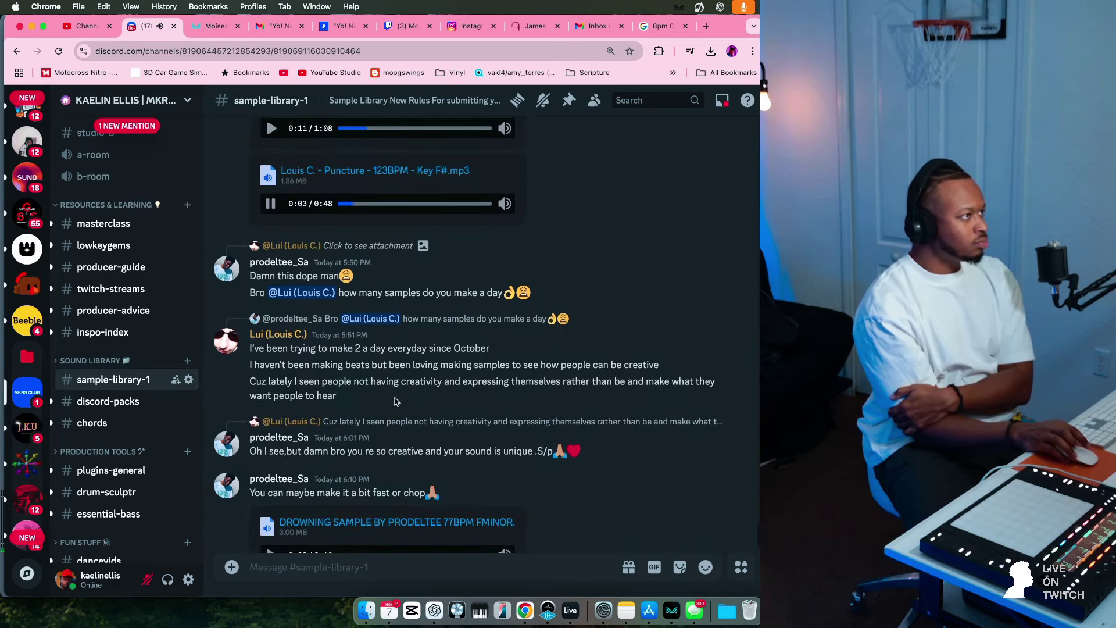
click(269, 208)
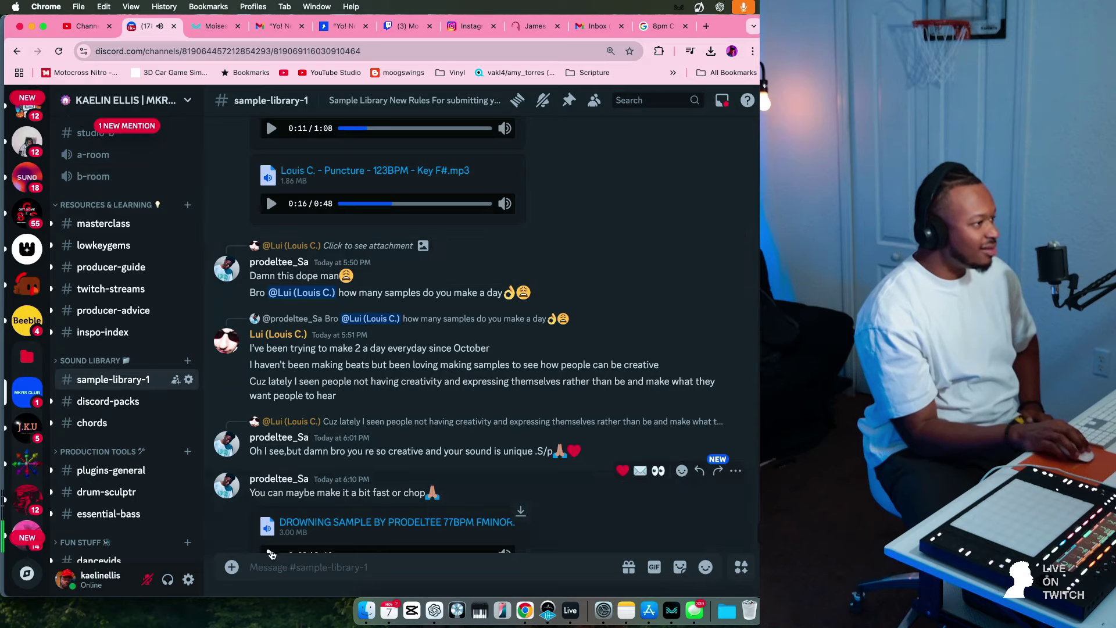
Download the DROWNING SAMPLE 77BPM FMINOR mp3 into the Downloads folder under its suggested name.
scroll(302, 516, down, 3)
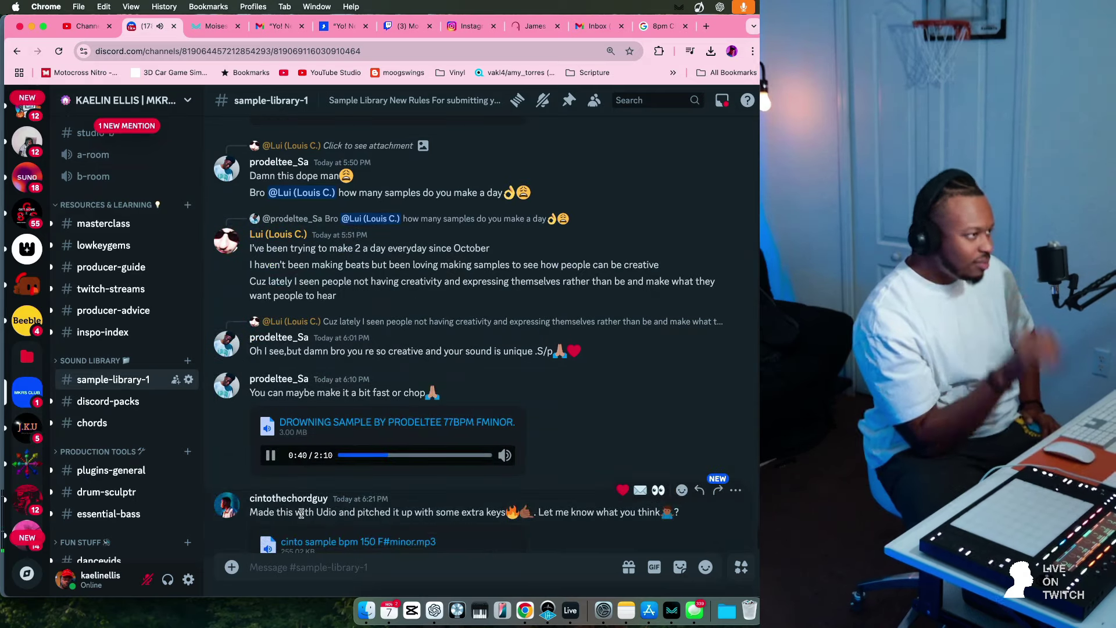
click(510, 422)
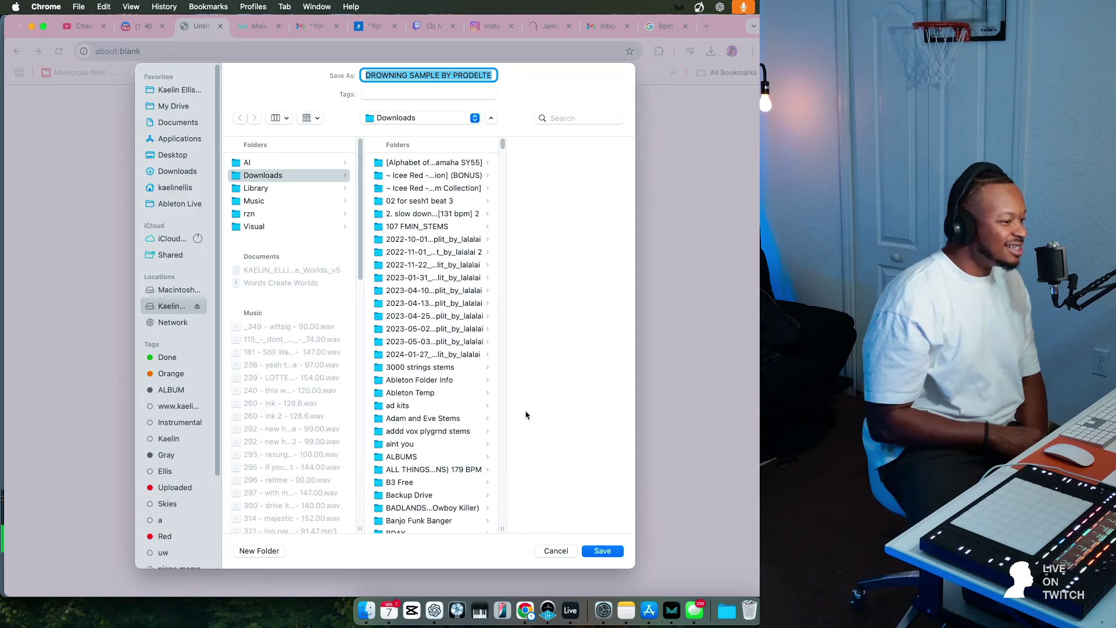
key(Return)
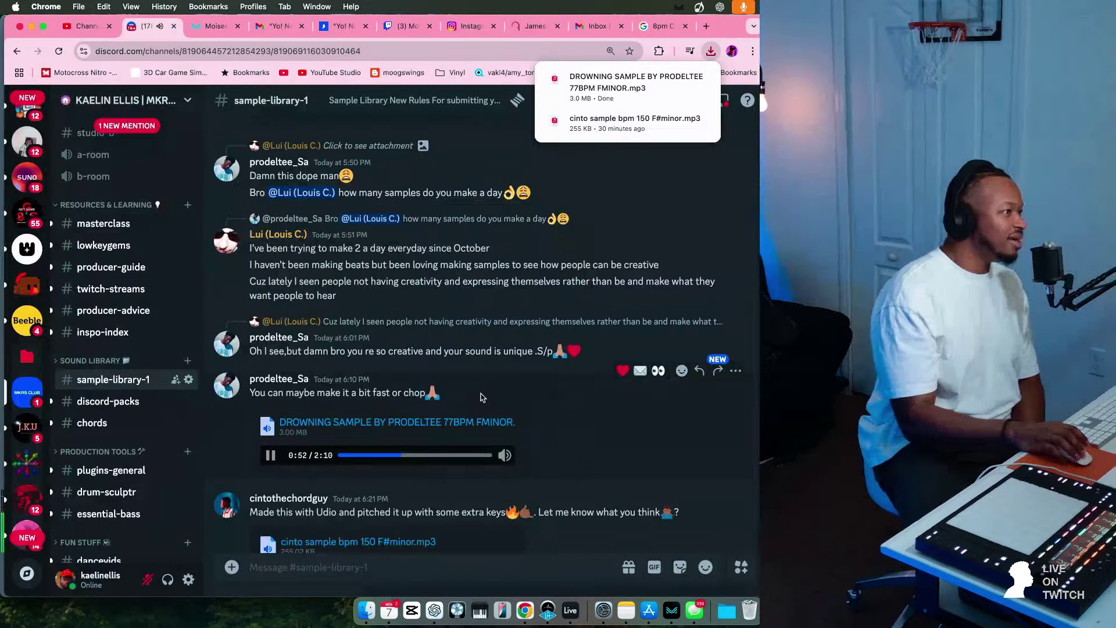
Reveal the downloaded DROWNING SAMPLE mp3 in Finder and copy the file.
scroll(340, 352, up, 5)
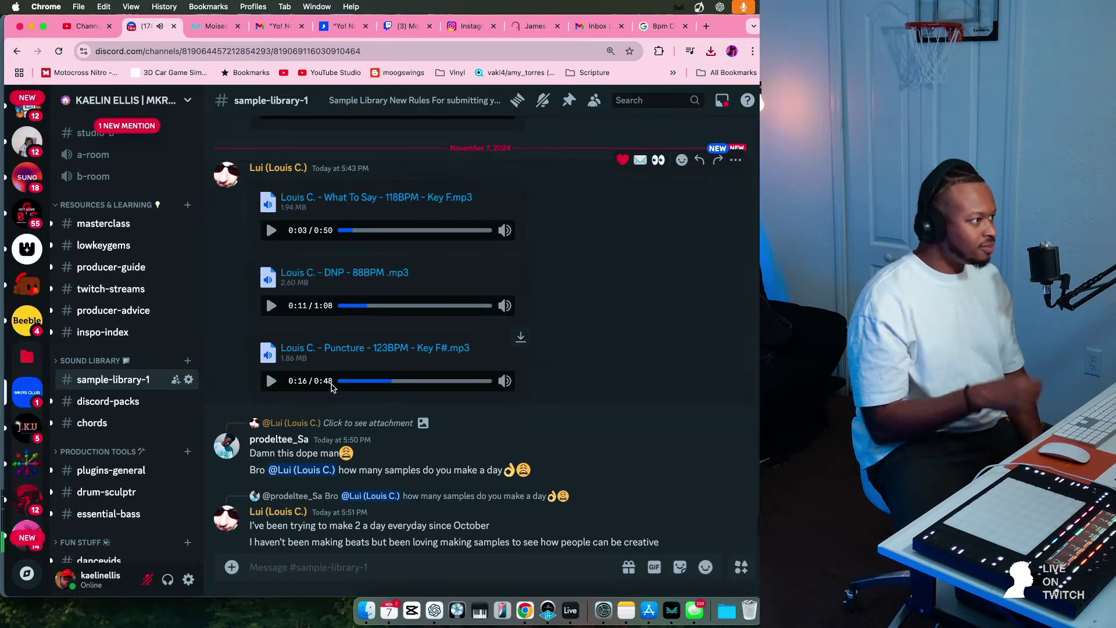
scroll(332, 388, down, 4)
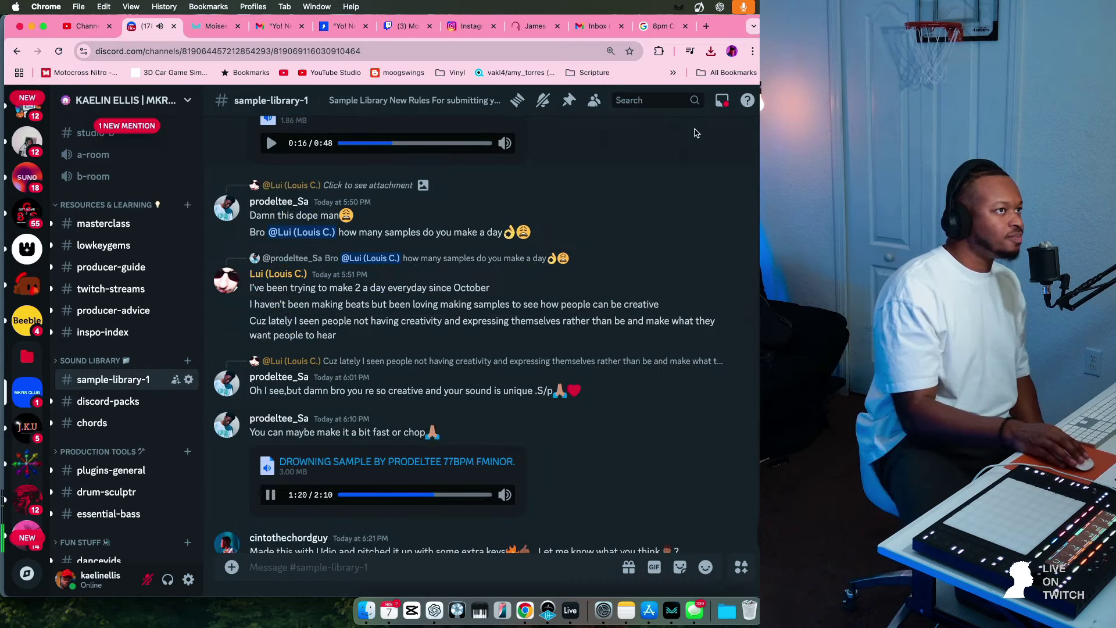
click(709, 53)
click(680, 104)
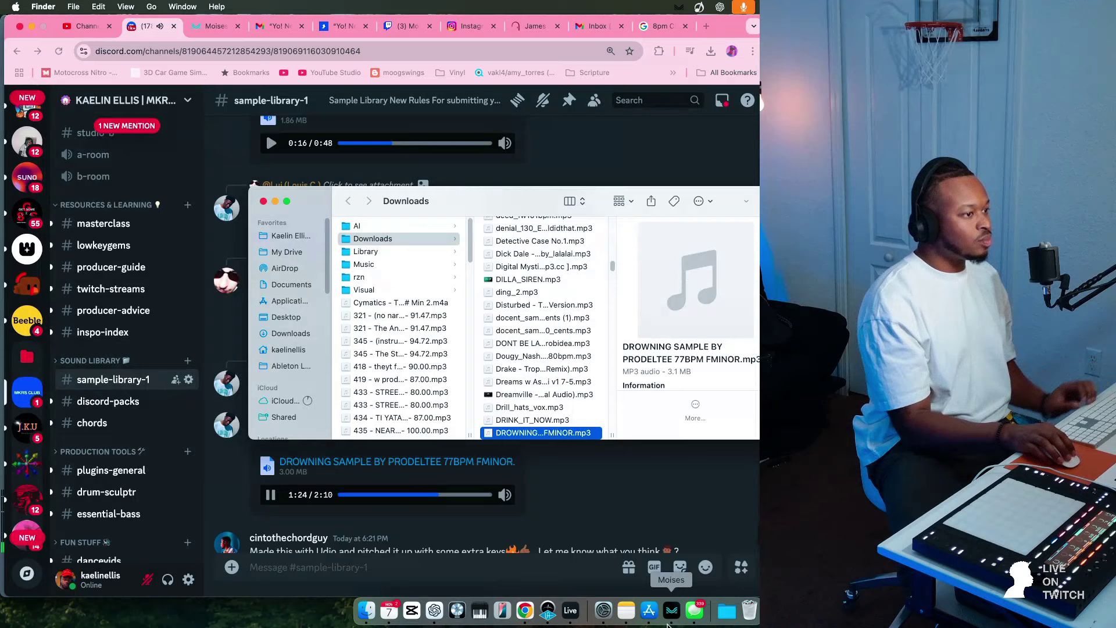
Switch to Ableton Live and paste the copied sample onto the 24 Audio track at bar 3.
click(570, 614)
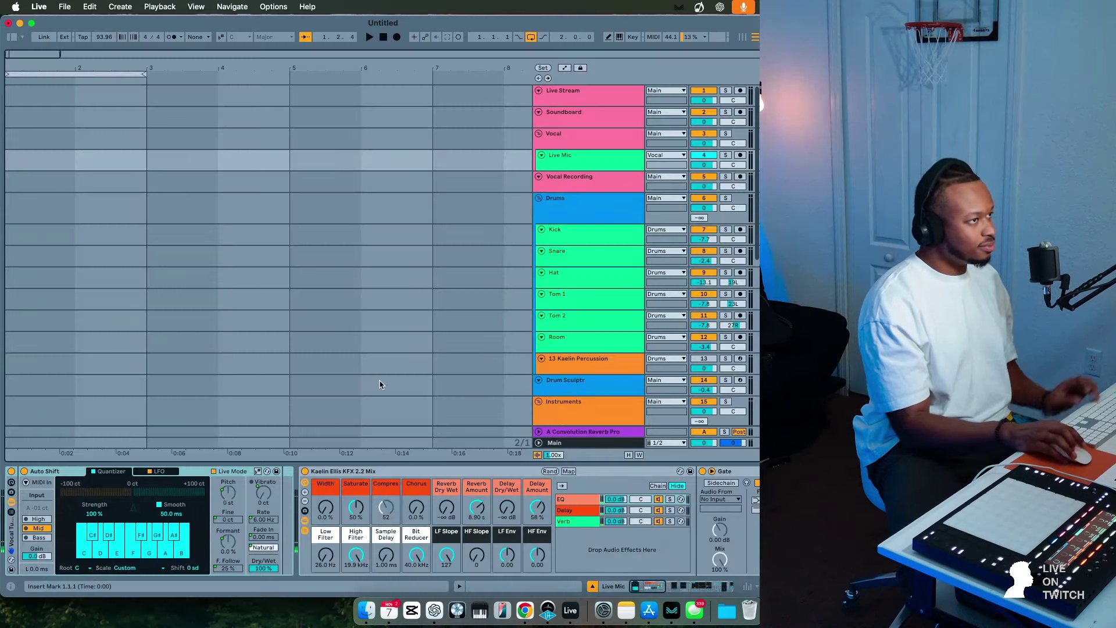
scroll(367, 397, down, 10)
click(167, 306)
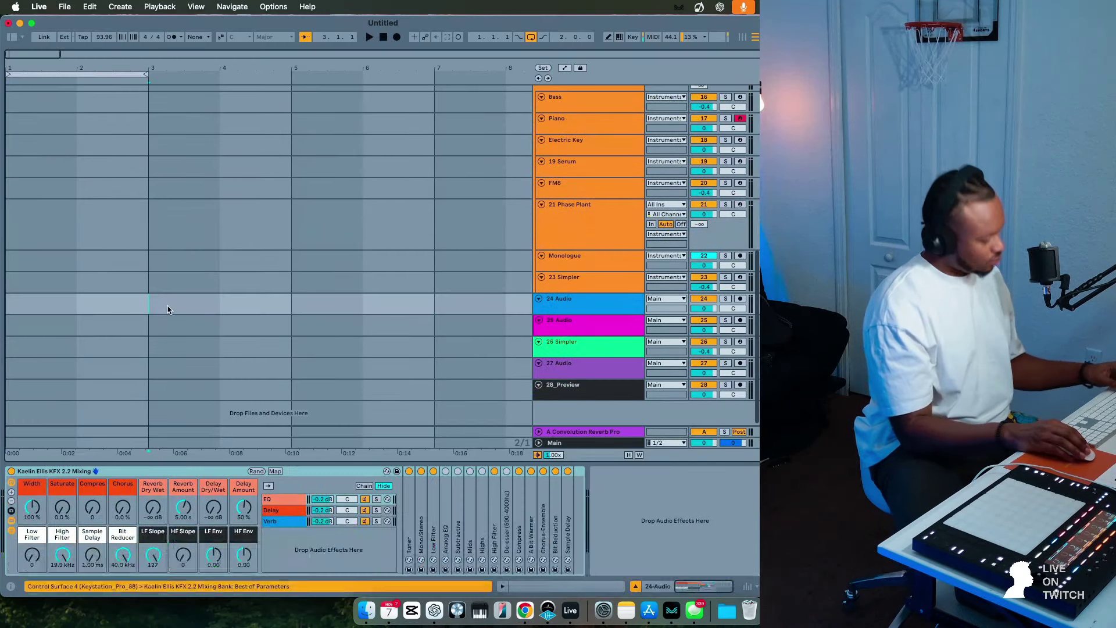
key(super+v)
click(525, 610)
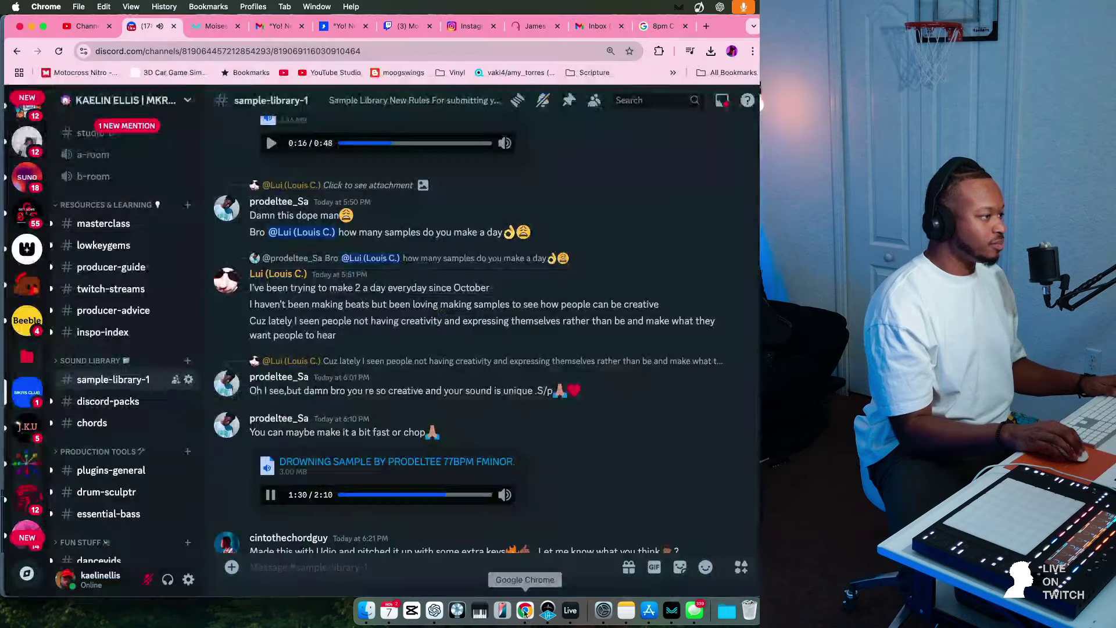
click(571, 611)
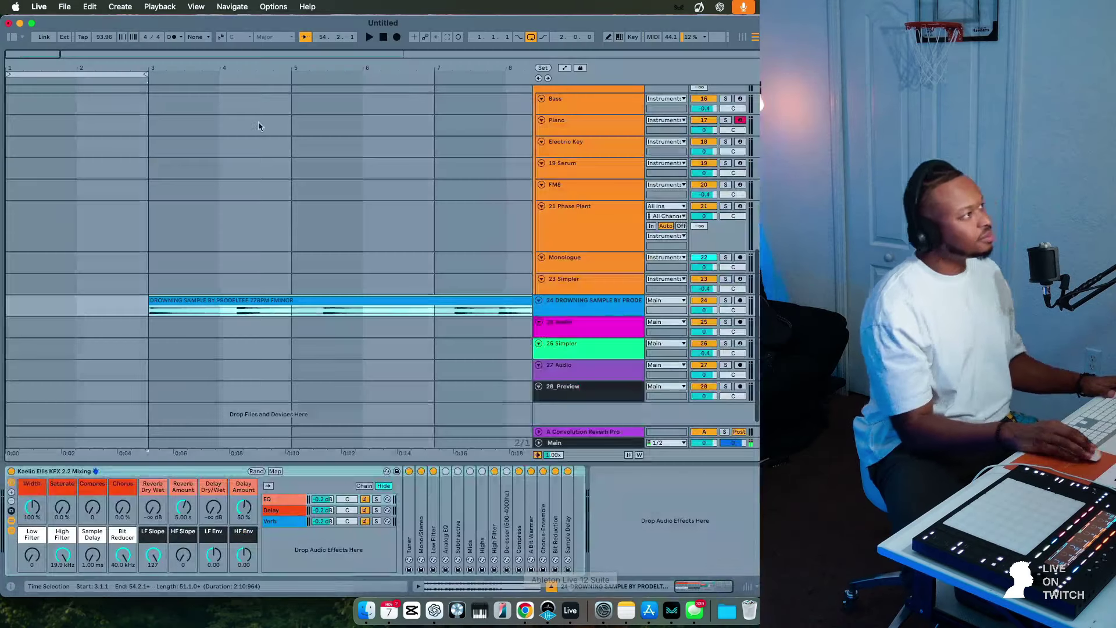
Set the project tempo to 77 BPM and play the arrangement from bar 3.
click(111, 41)
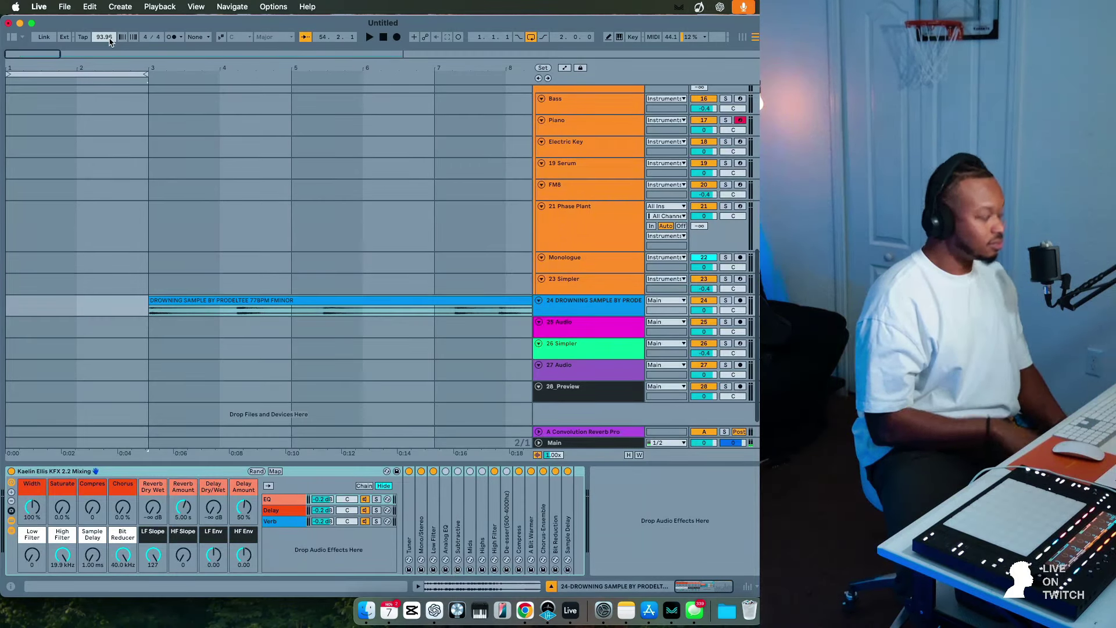
key(Return)
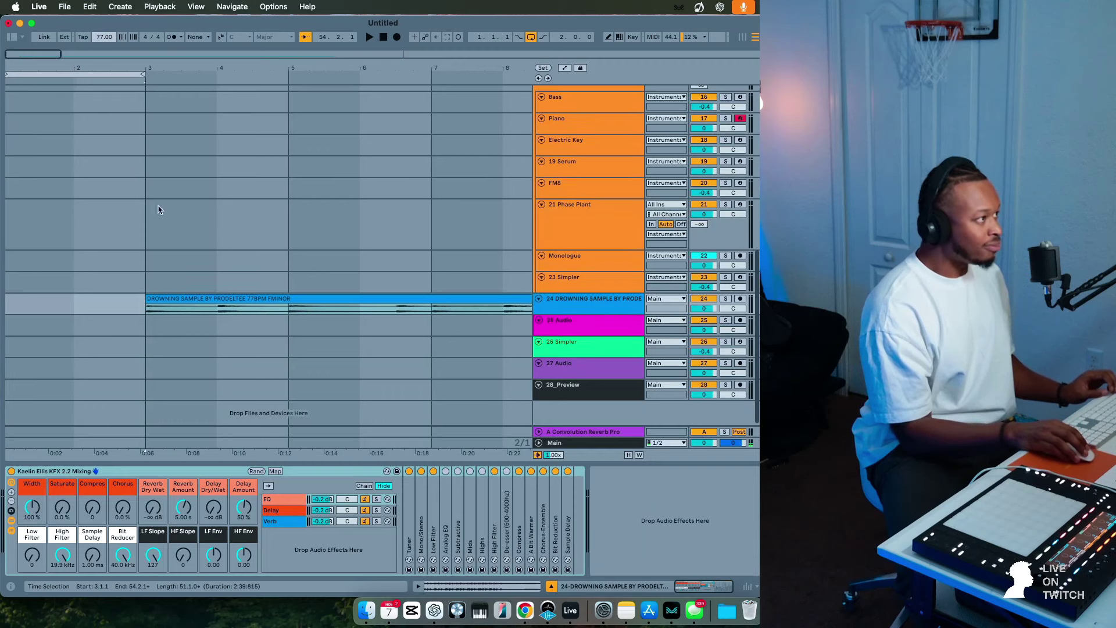
click(175, 278)
key(space)
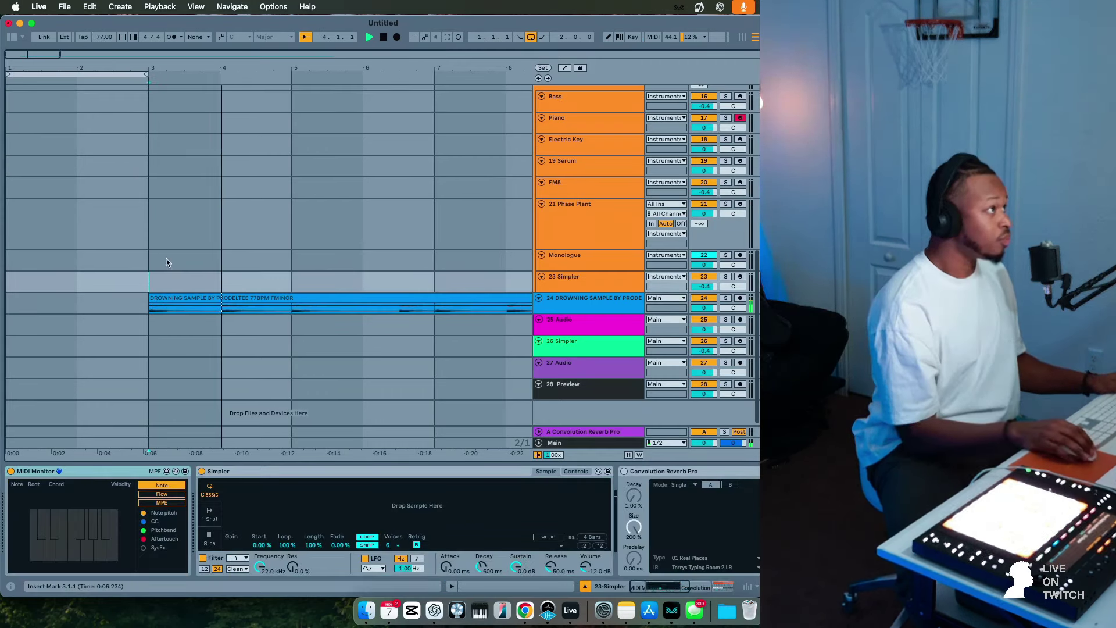
Turn on the metronome while the sample plays.
scroll(168, 262, up, 1)
click(181, 38)
click(171, 43)
click(172, 38)
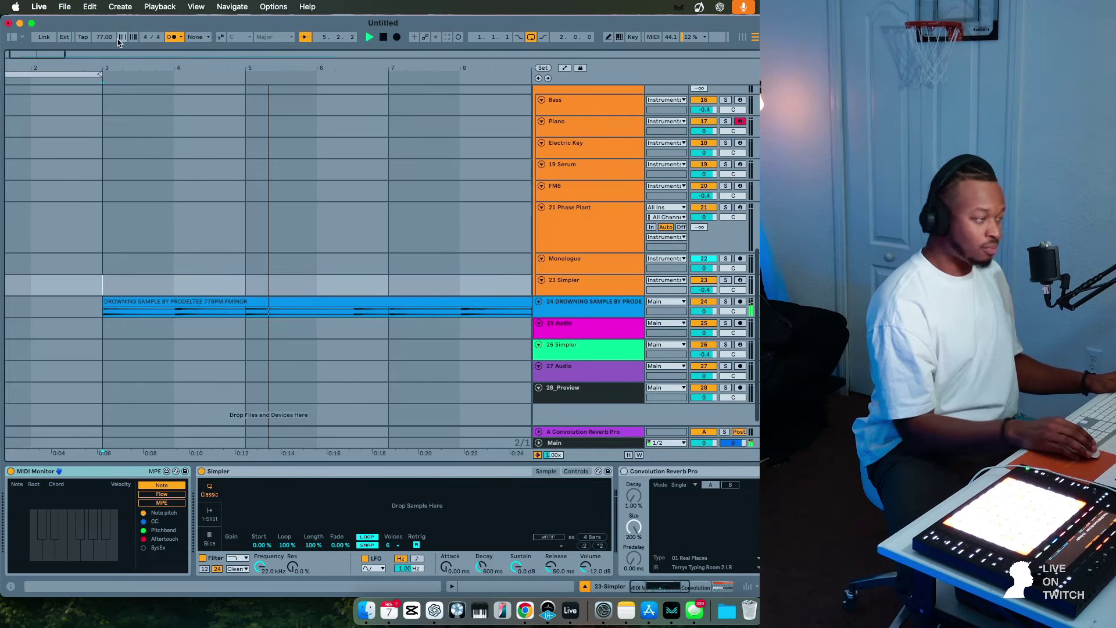
Open the DROWNING SAMPLE clip, enable Warp in Texture mode and set its Grain Size to 134.54.
double_click(256, 303)
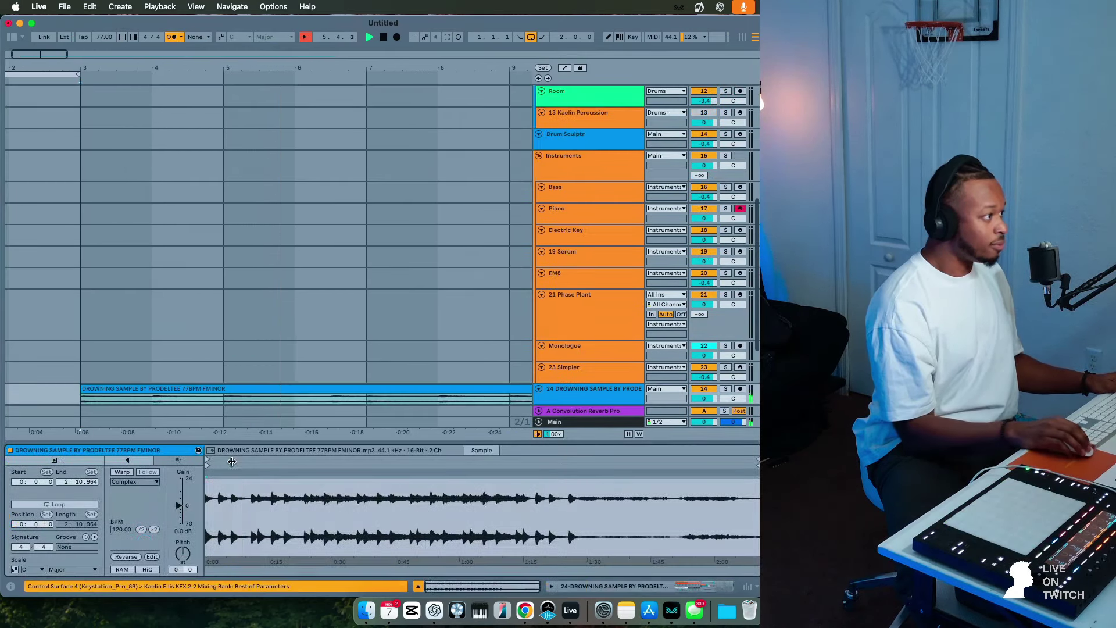
click(122, 471)
click(135, 481)
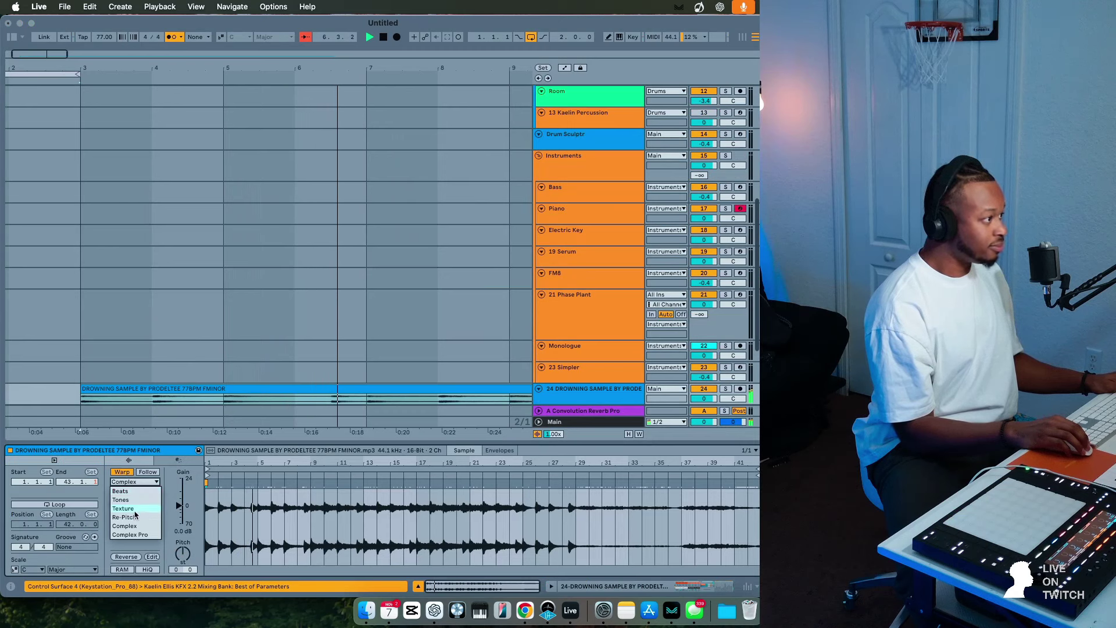
click(131, 508)
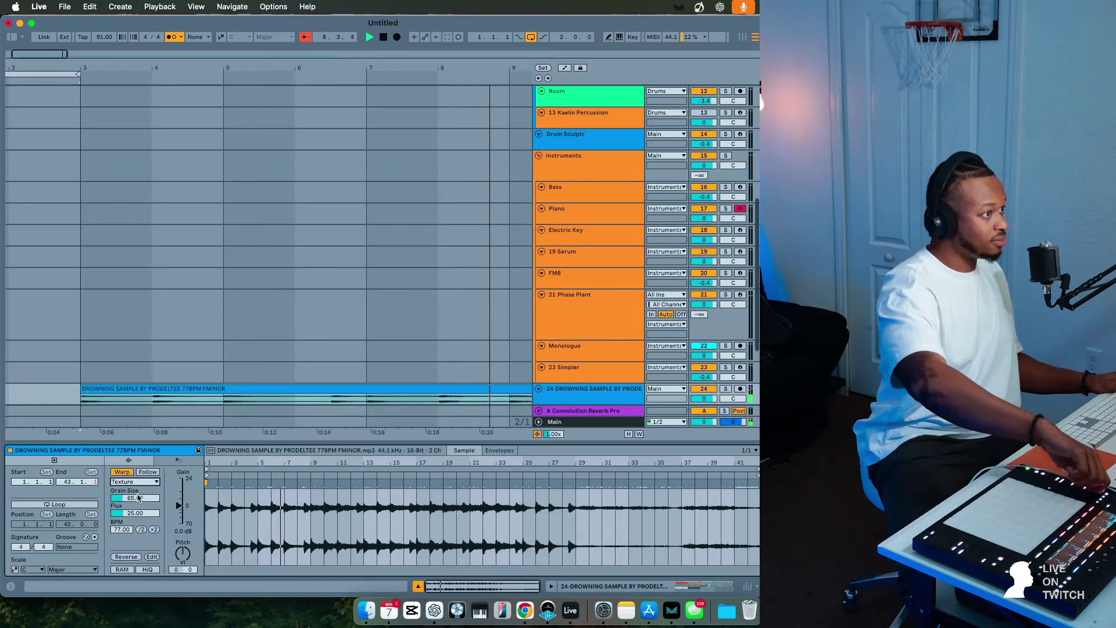
mouse_move(138, 497)
mouse_down()
mouse_move(138, 479)
mouse_move(139, 498)
mouse_up()
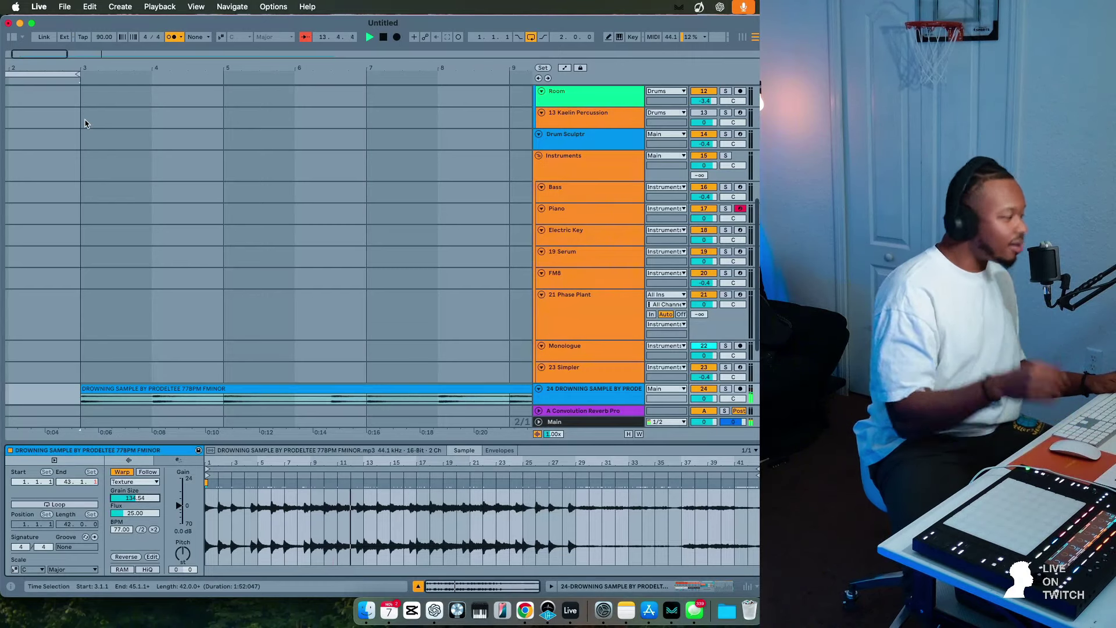
scroll(125, 269, down, 1)
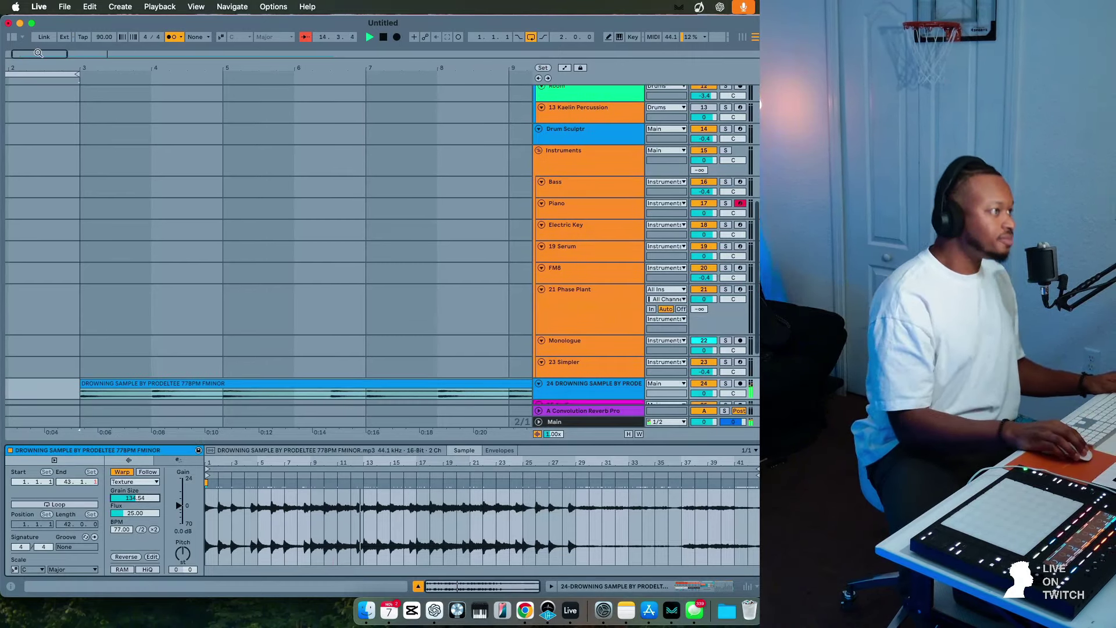
drag(40, 54, 39, 22)
scroll(280, 228, down, 5)
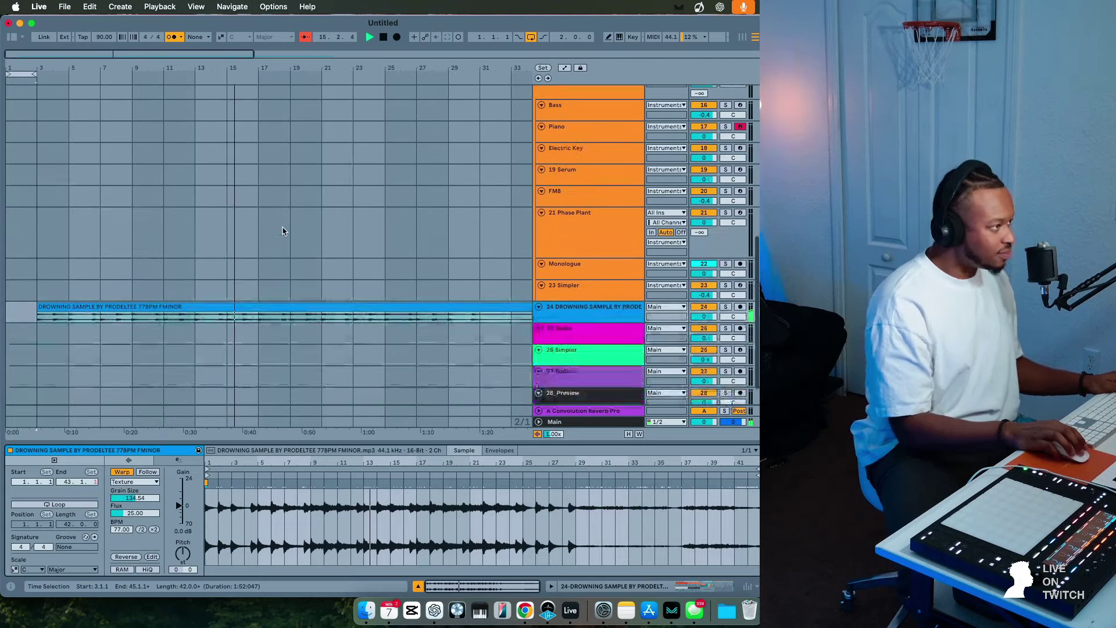
drag(258, 285, 292, 285)
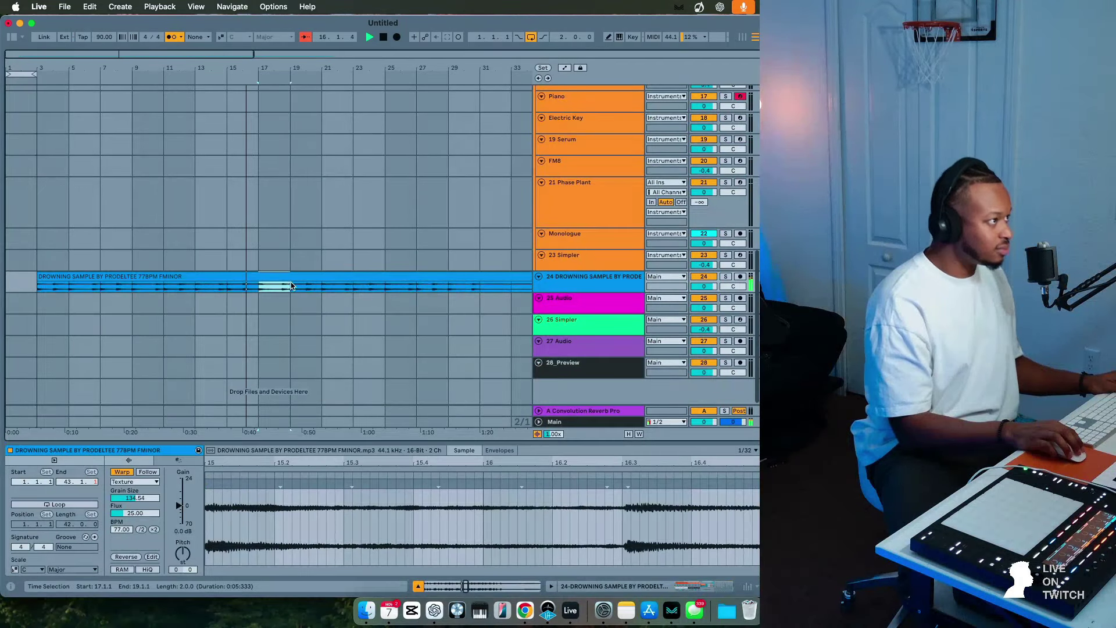
scroll(291, 286, right, 2)
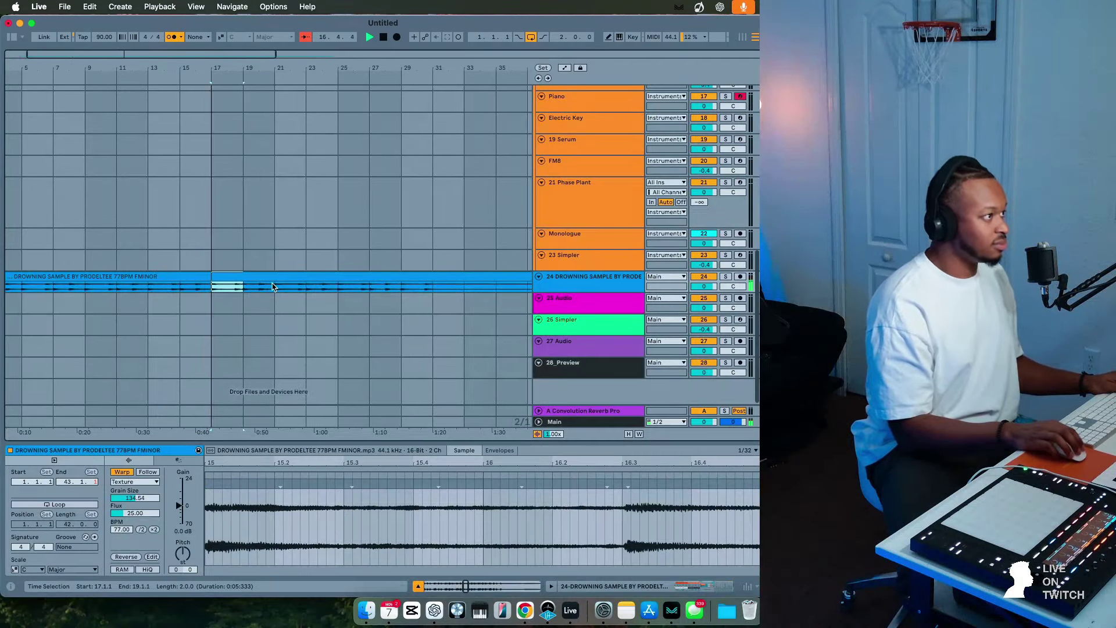
click(252, 289)
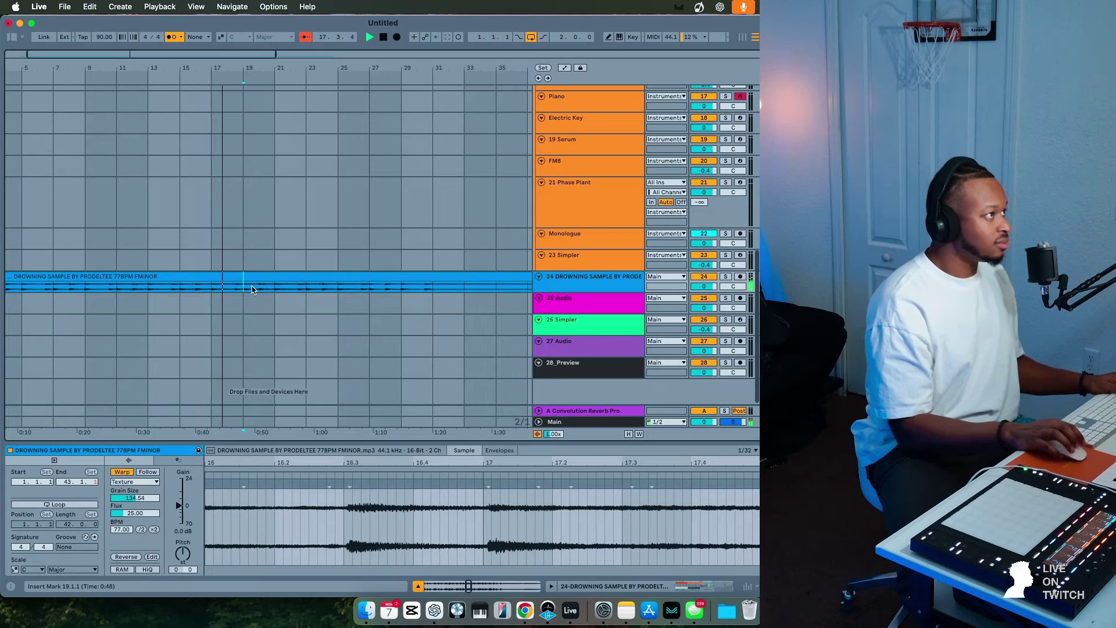
scroll(30, 289, left, 4)
right_click(30, 289)
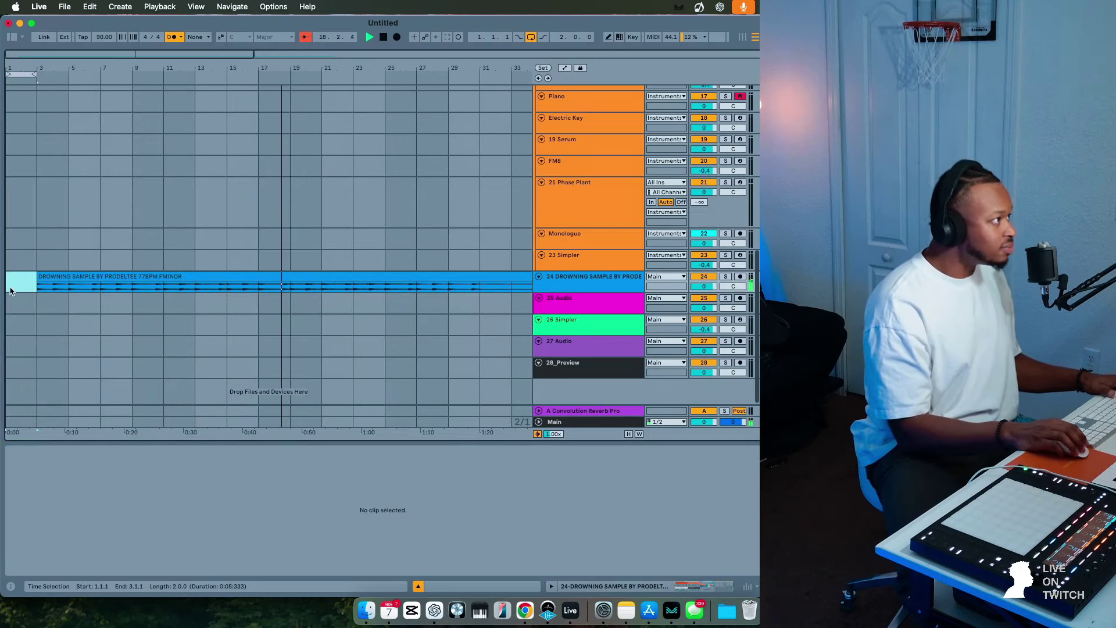
click(25, 280)
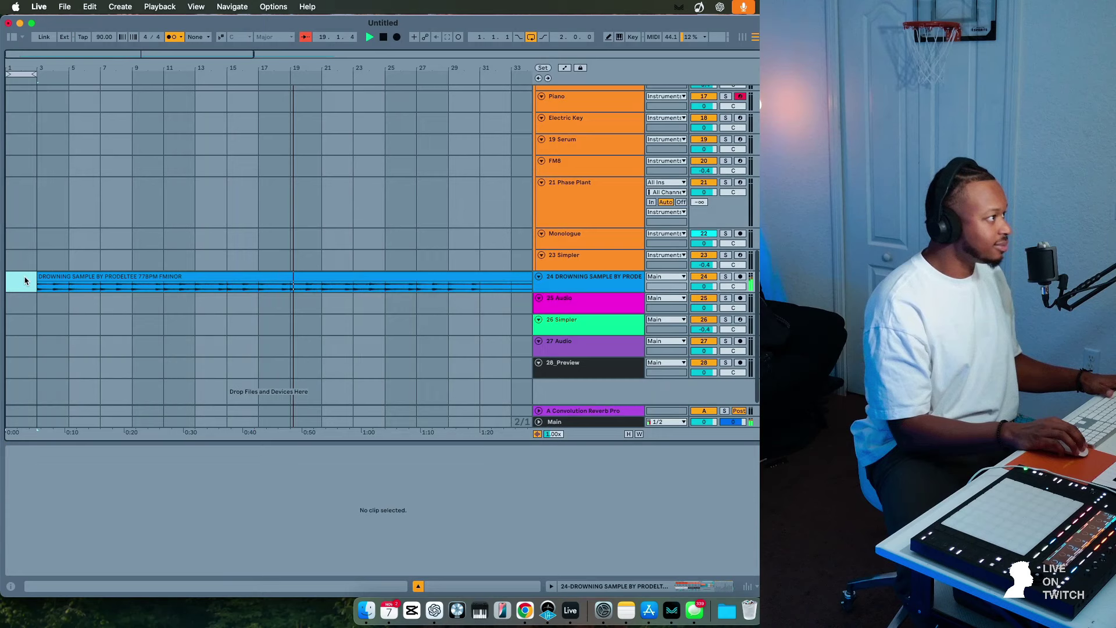
right_click(28, 280)
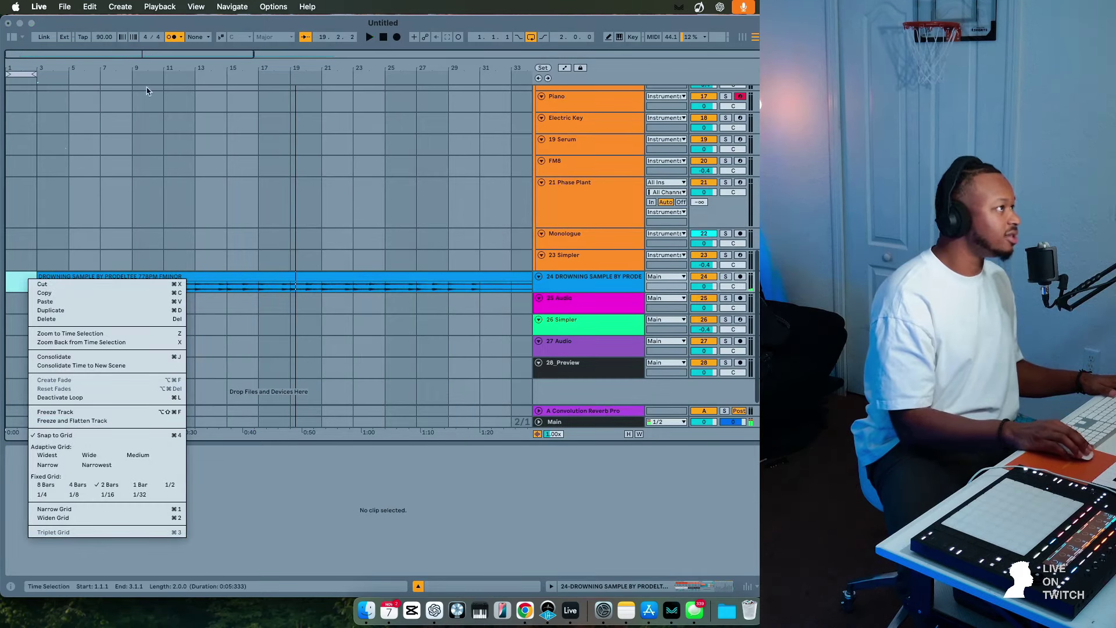
click(447, 80)
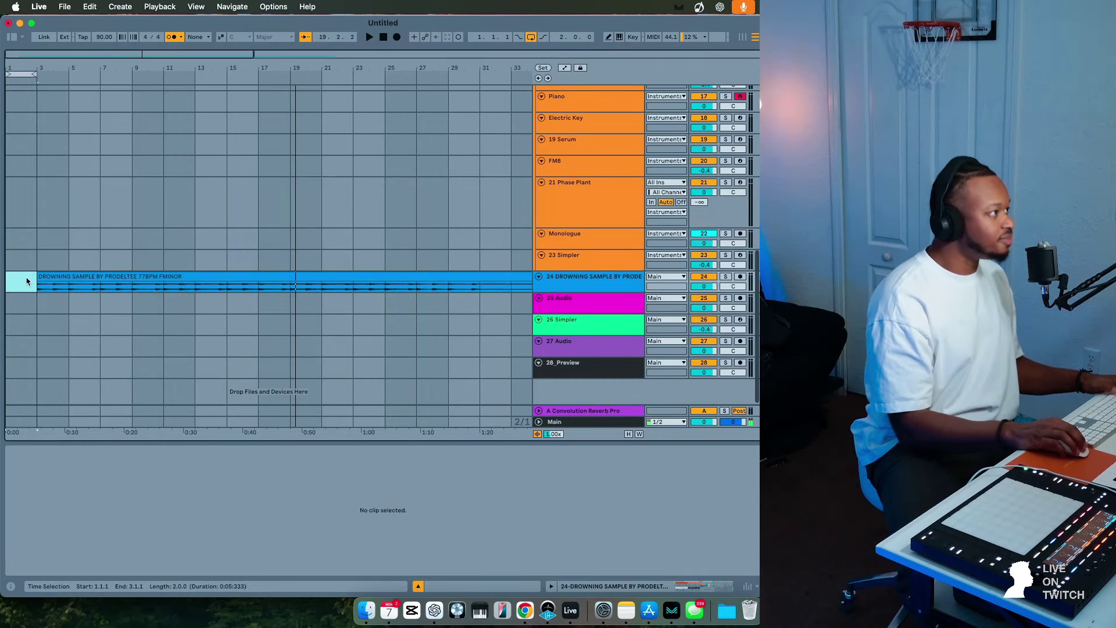
Play the arrangement through the DROWNING SAMPLE clip and split the clip at bar 19.
key(space)
click(55, 276)
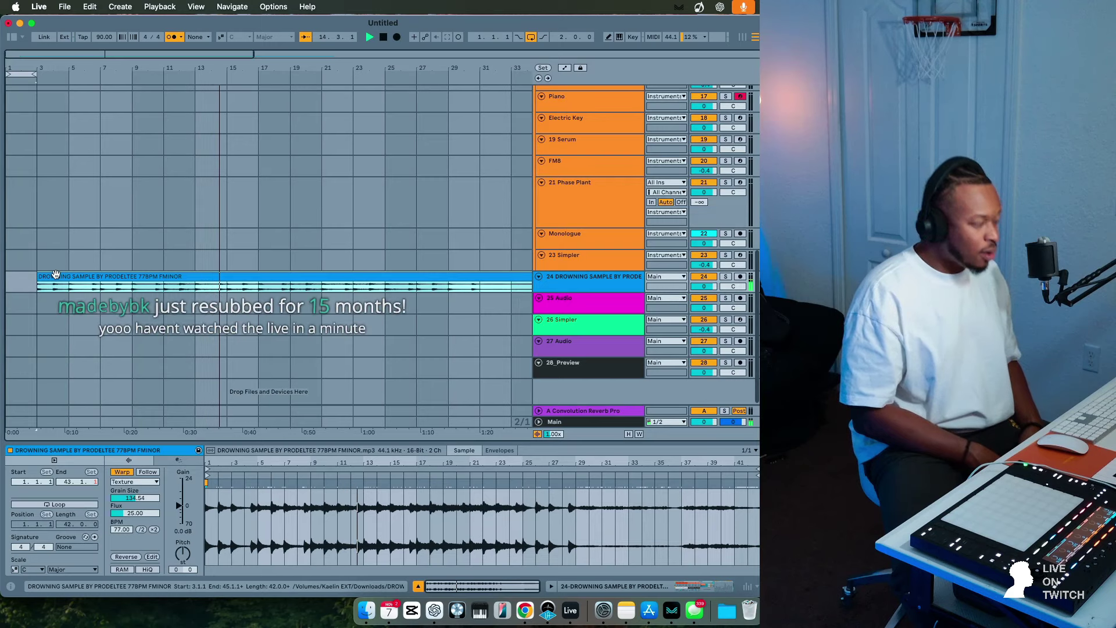
click(290, 287)
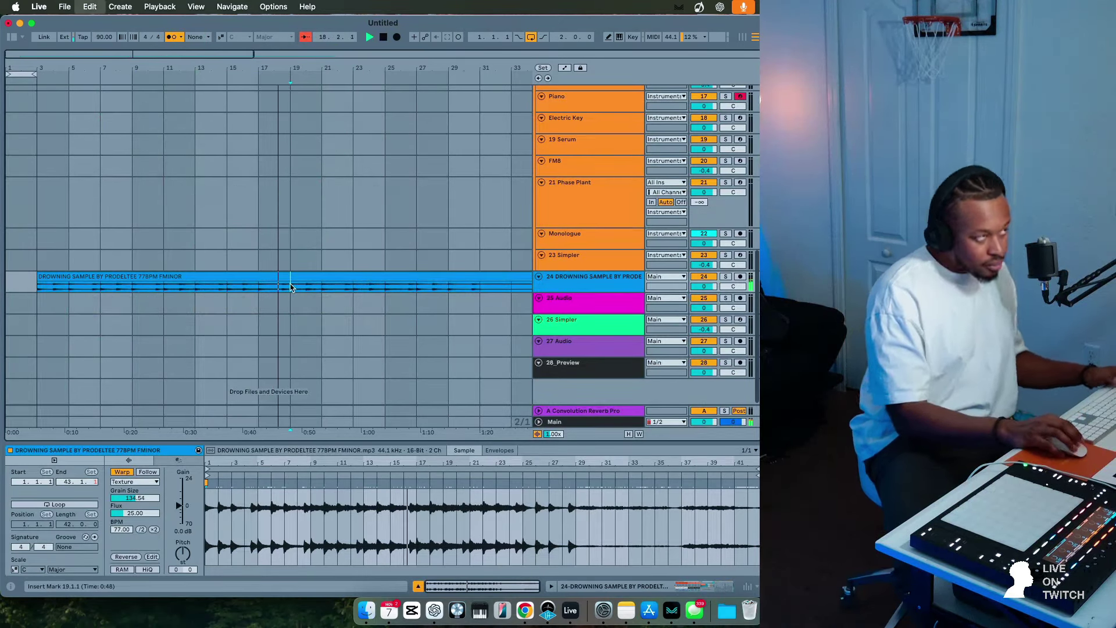
key(super+e)
Audition the end of the sample from around bars 31 and 33 and split the clip at bar 35.
scroll(290, 286, right, 5)
click(356, 289)
key(space)
key(space)
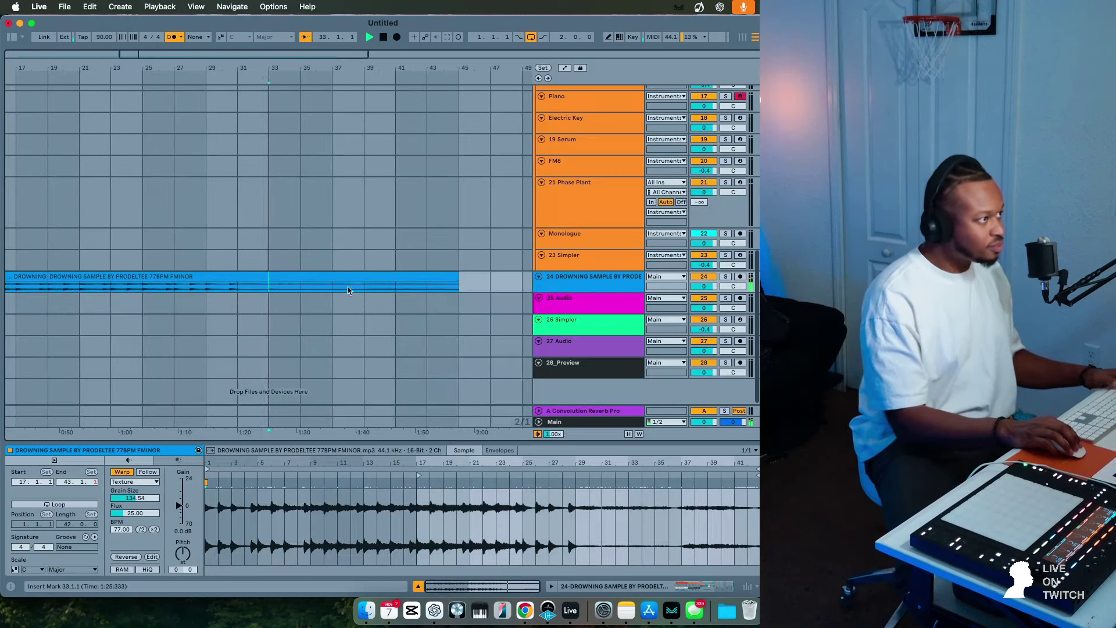
click(246, 291)
key(space)
key(space)
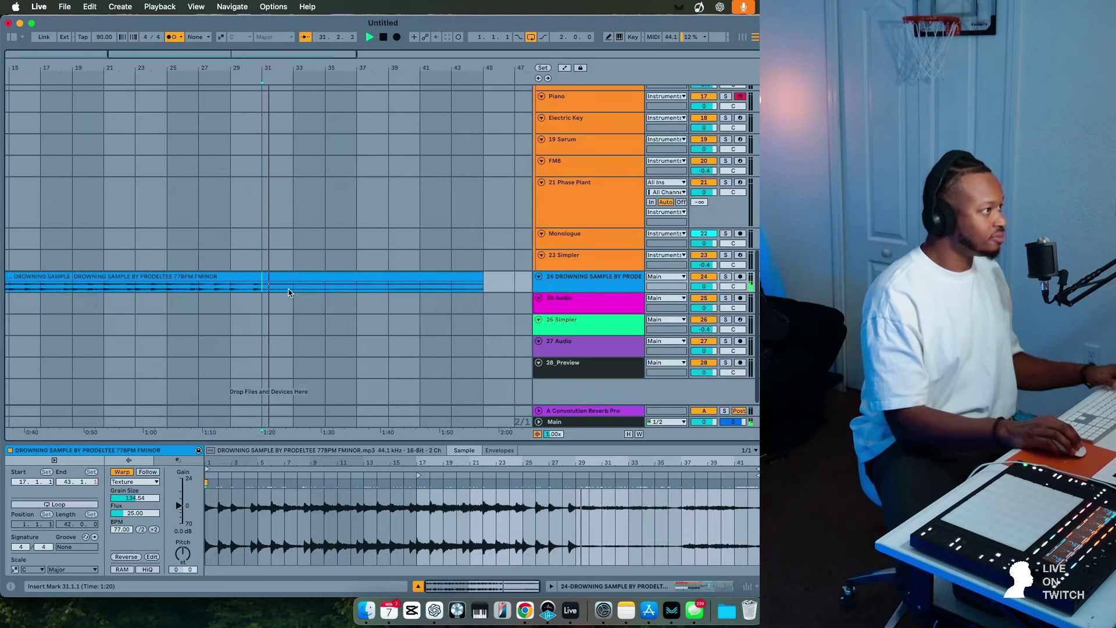
scroll(272, 292, left, 2)
click(379, 294)
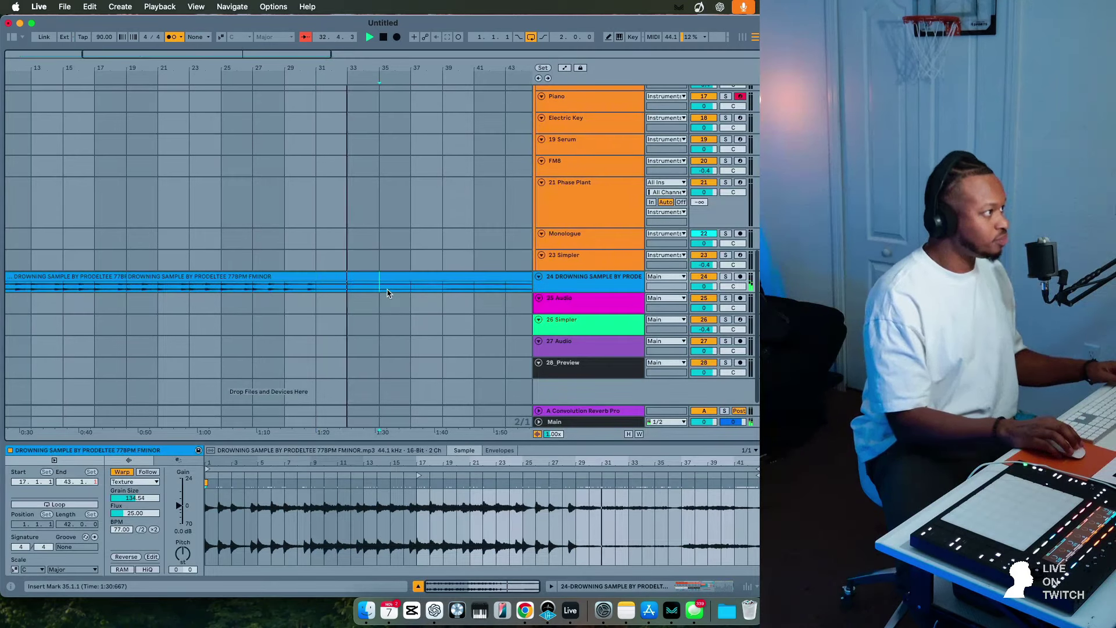
scroll(387, 293, left, 2)
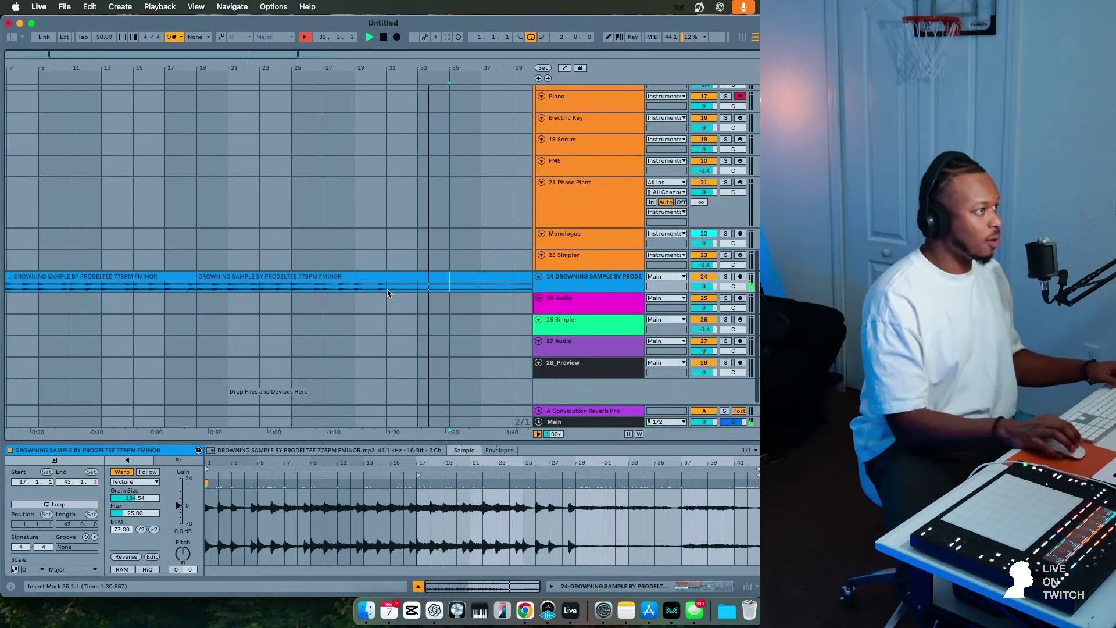
scroll(387, 293, right, 1)
key(super+e)
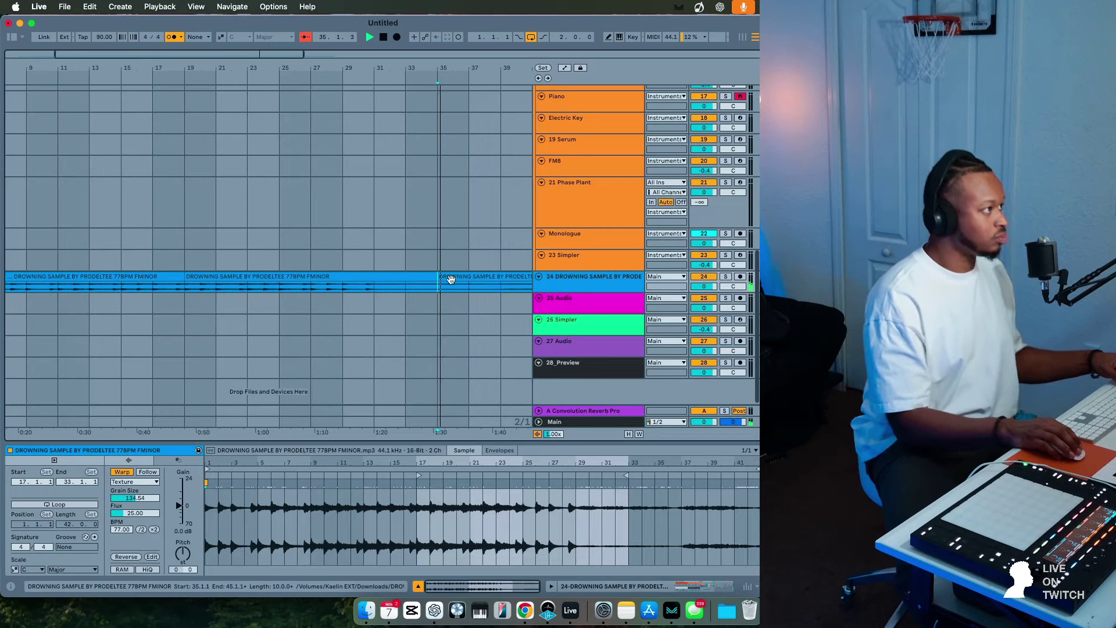
Move the sample section that starts at bar 35 to bar 19 and play the transition from bar 15.
drag(451, 279, 207, 283)
click(117, 289)
key(space)
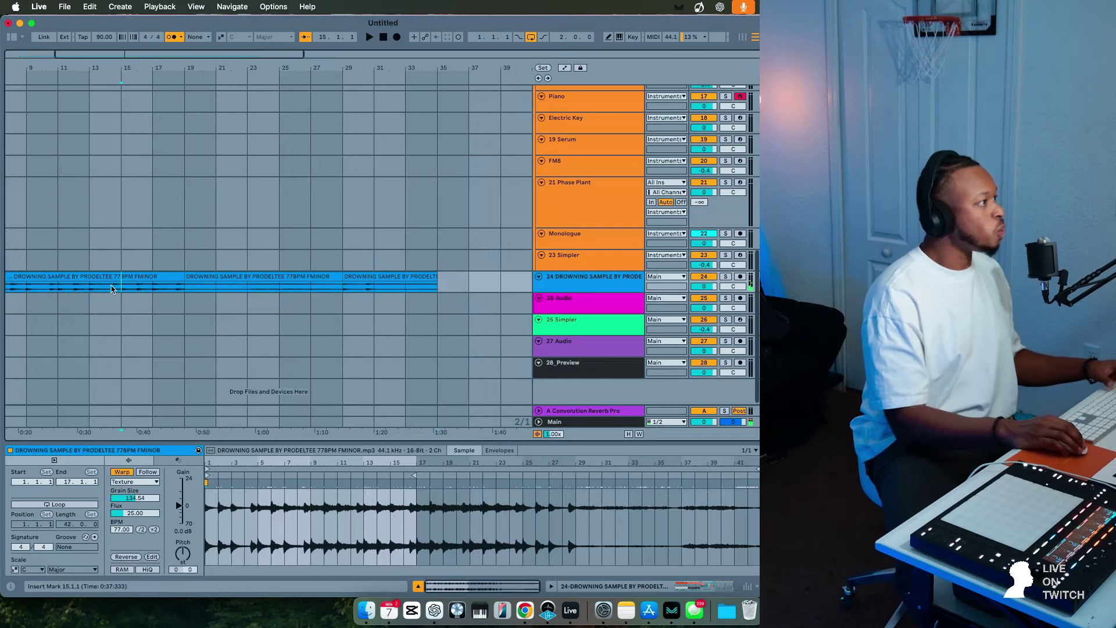
scroll(112, 288, left, 5)
key(space)
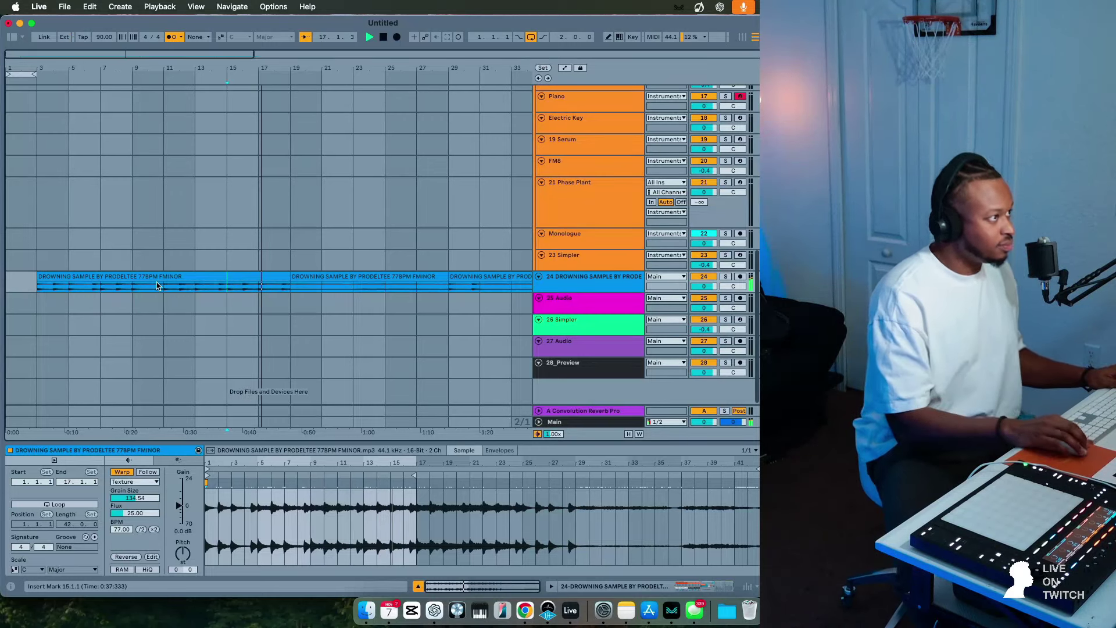
Select bars 19 to 23 of the sample track and loop that four-bar selection.
click(326, 289)
drag(336, 288, 295, 285)
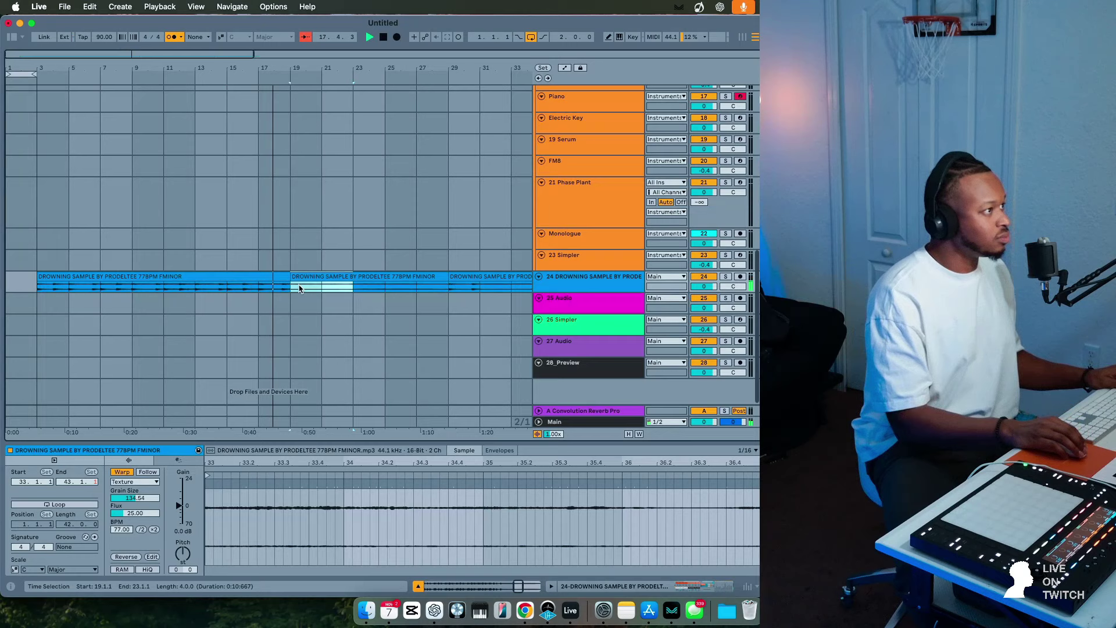
right_click(297, 285)
click(356, 385)
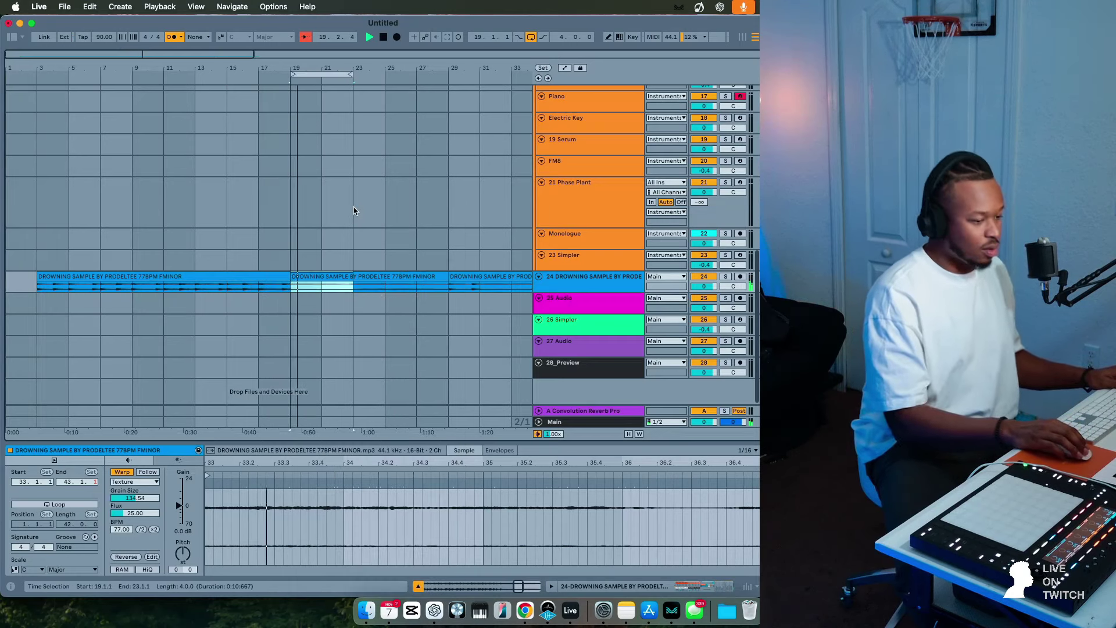
scroll(568, 291, up, 5)
click(568, 294)
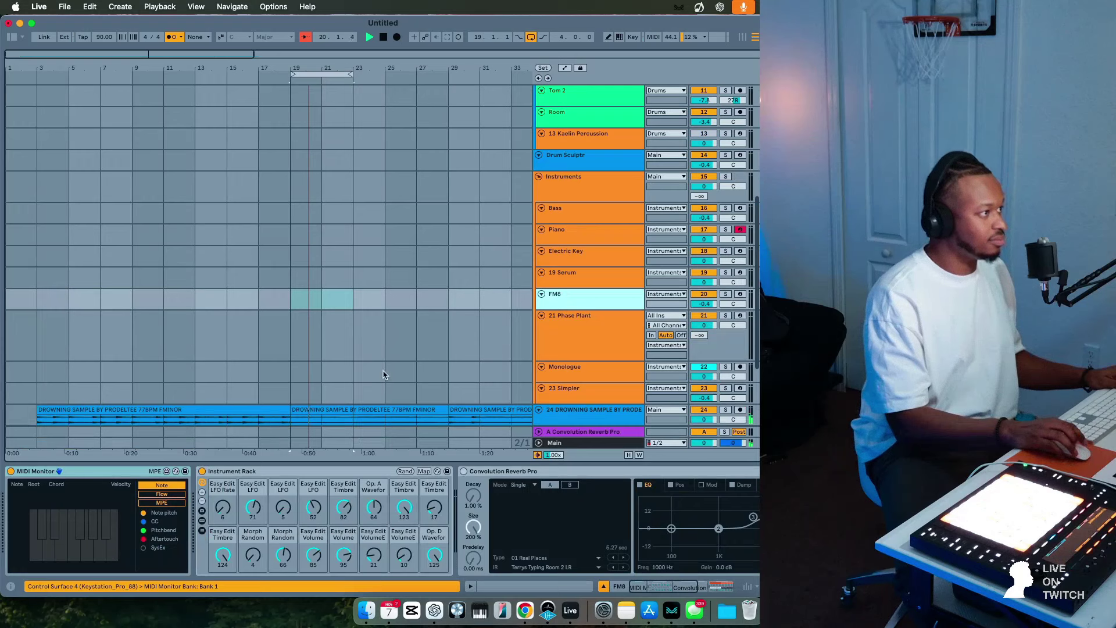
scroll(364, 349, down, 5)
Split the sample at bars 21 and 23 and delete the section between bars 23 and 33.
click(330, 308)
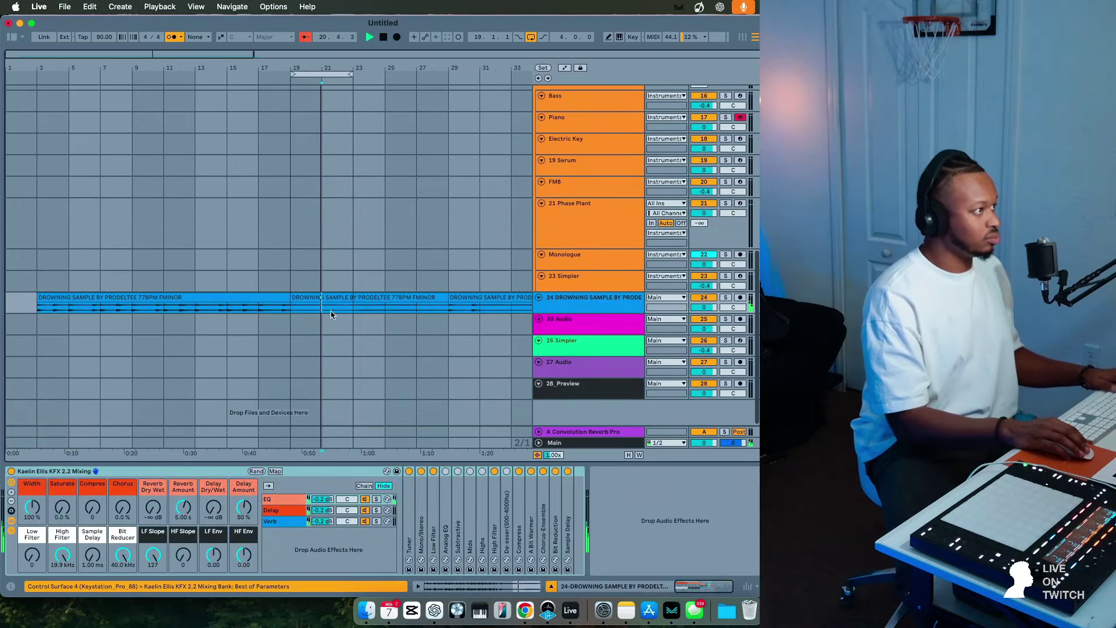
mouse_move(324, 298)
mouse_down()
mouse_move(387, 307)
mouse_move(318, 300)
mouse_up()
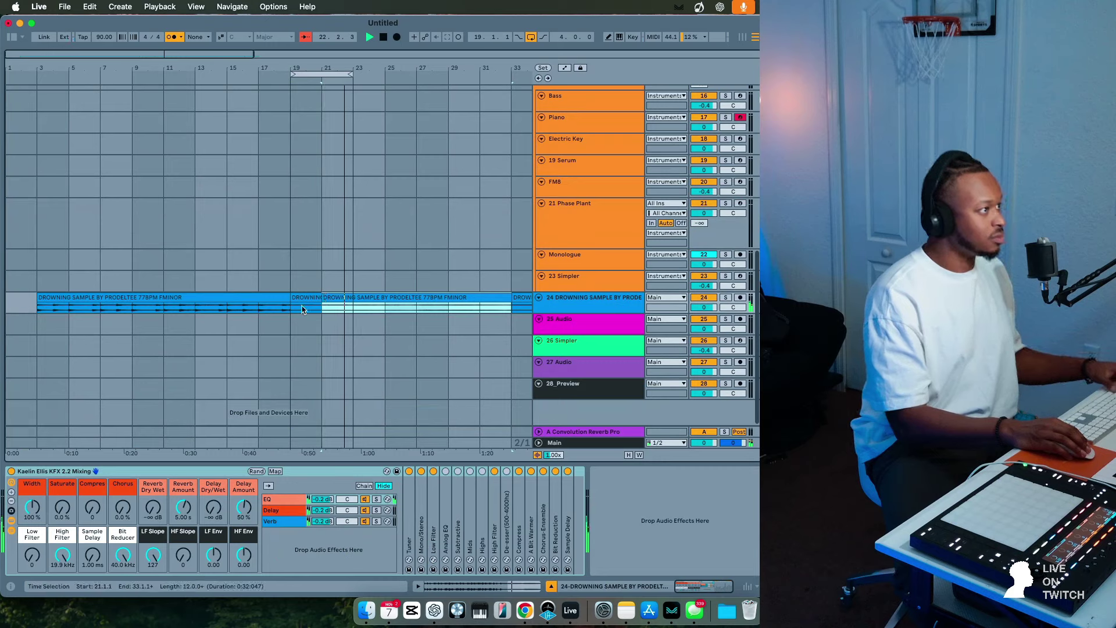
key(super+z)
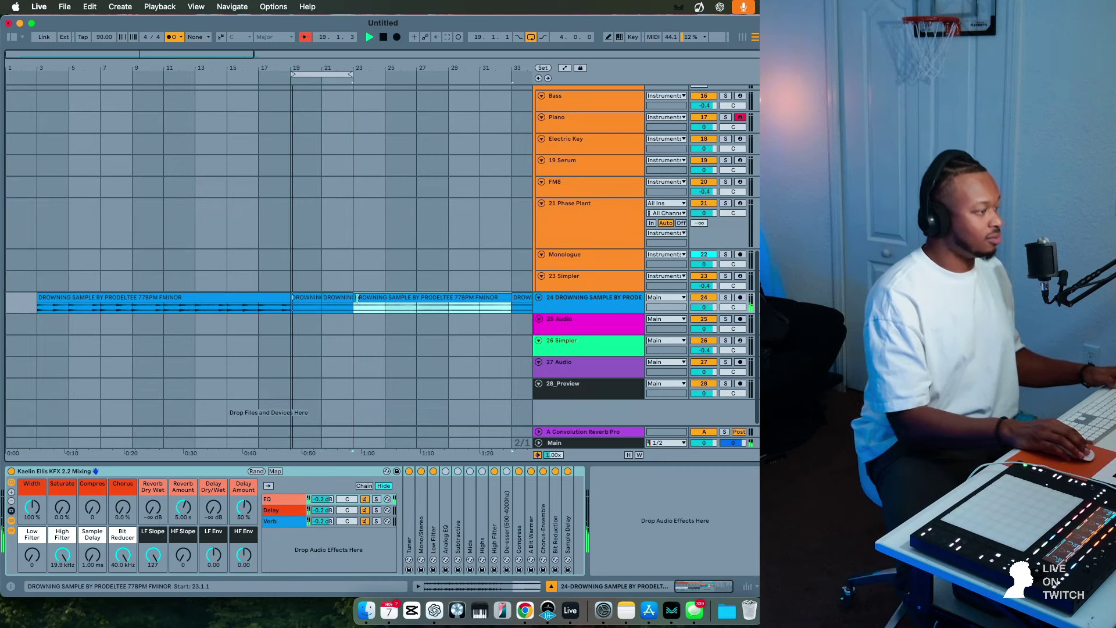
key(Delete)
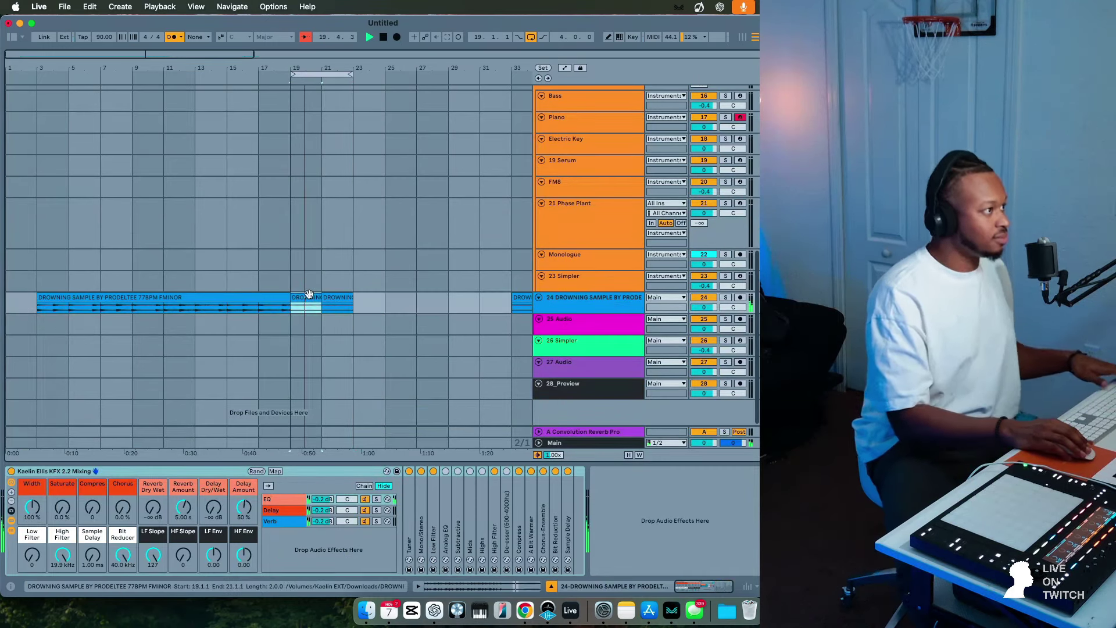
Set the fixed grid to 1 bar and remove the one-bar slice of the sample at bar 20.
click(314, 311)
scroll(315, 311, right, 1)
right_click(317, 310)
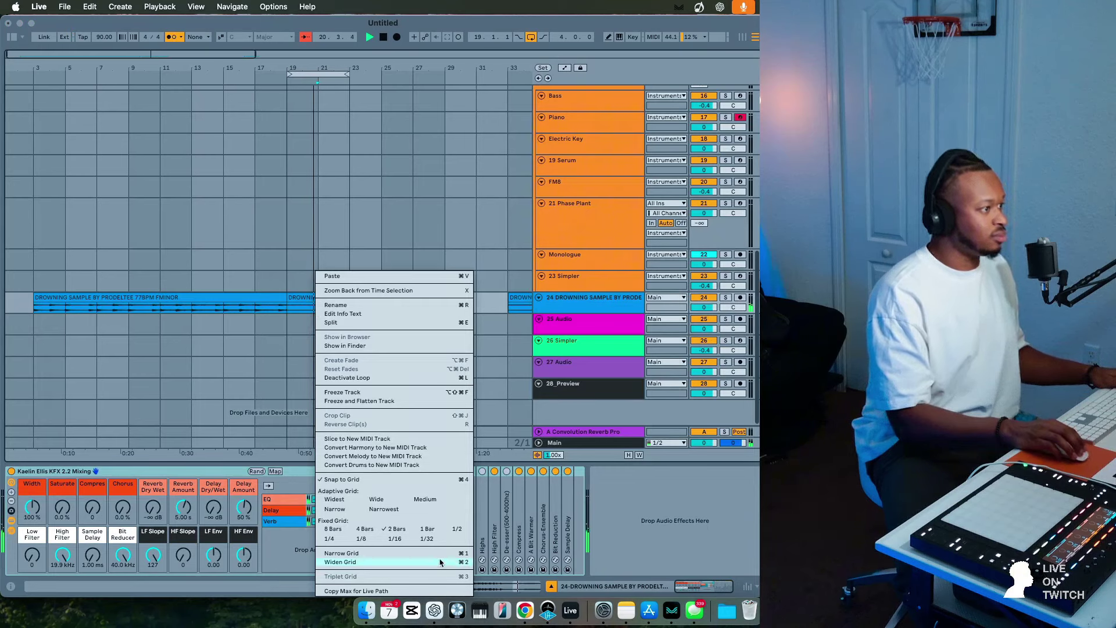
click(426, 529)
scroll(317, 349, up, 1)
click(312, 317)
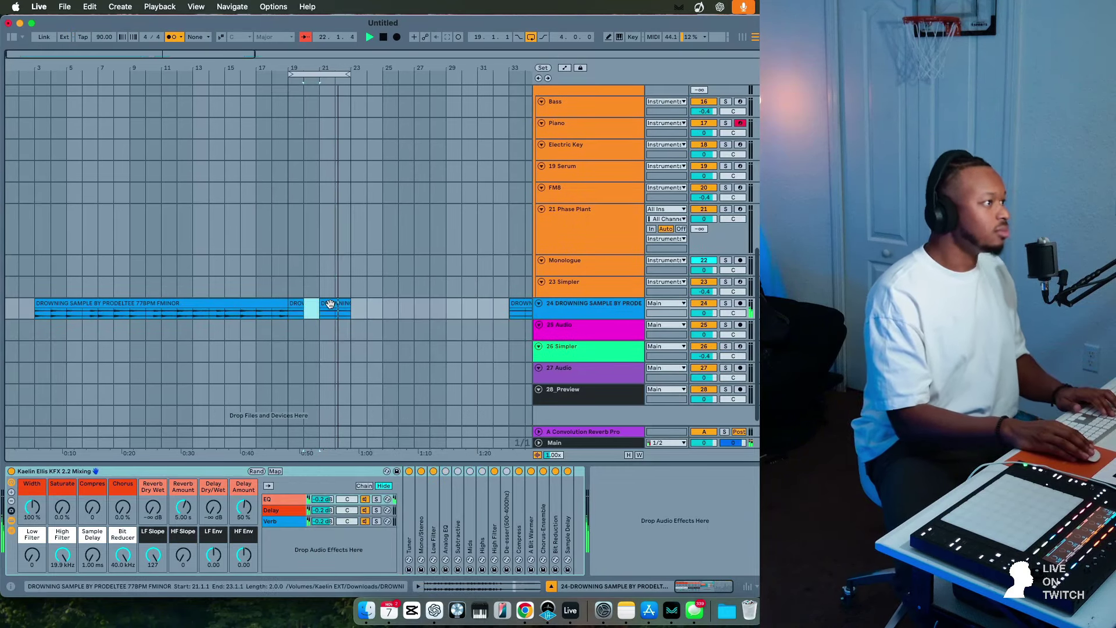
Move the one-bar slice from bar 21 to bar 20 and try duplicating the two bars starting at bar 19.
scroll(330, 315, down, 1)
scroll(330, 315, left, 1)
click(325, 317)
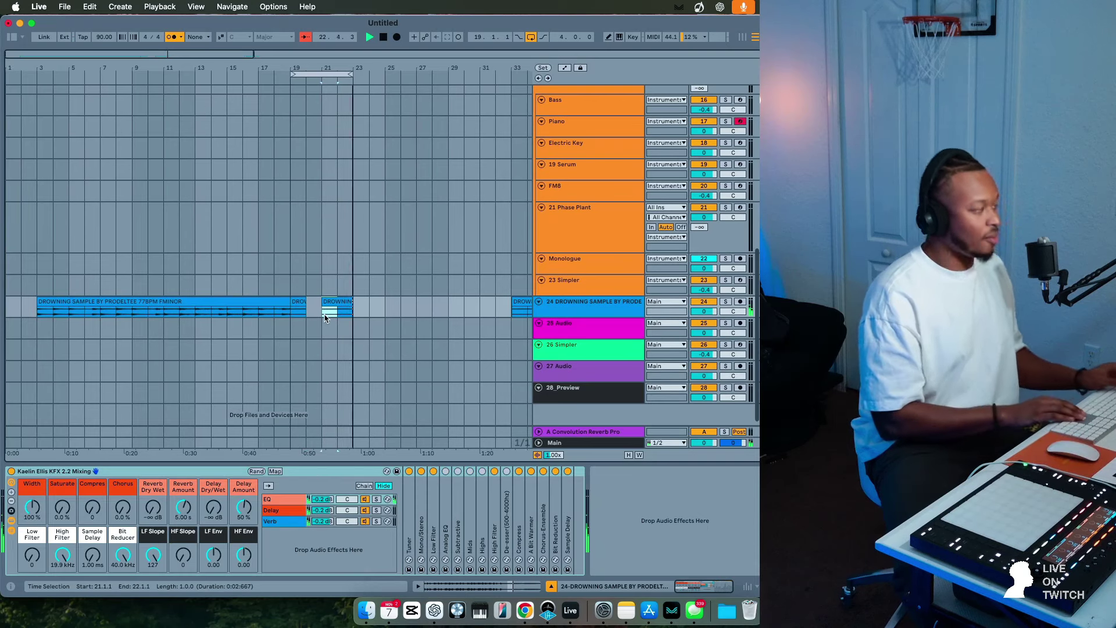
key(Left)
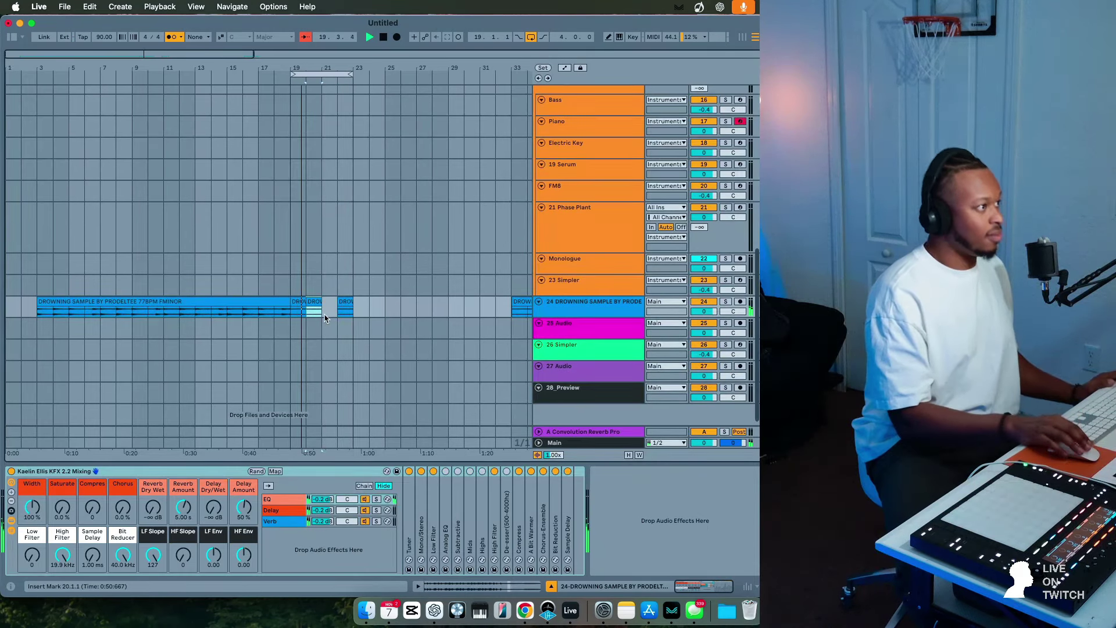
key(super+d)
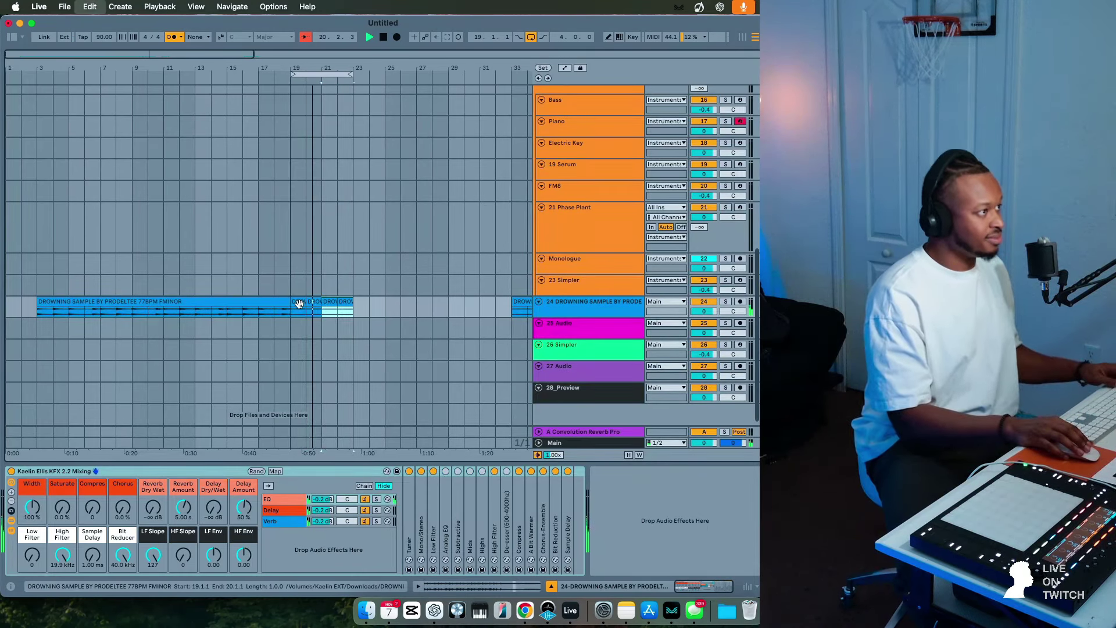
key(super+z)
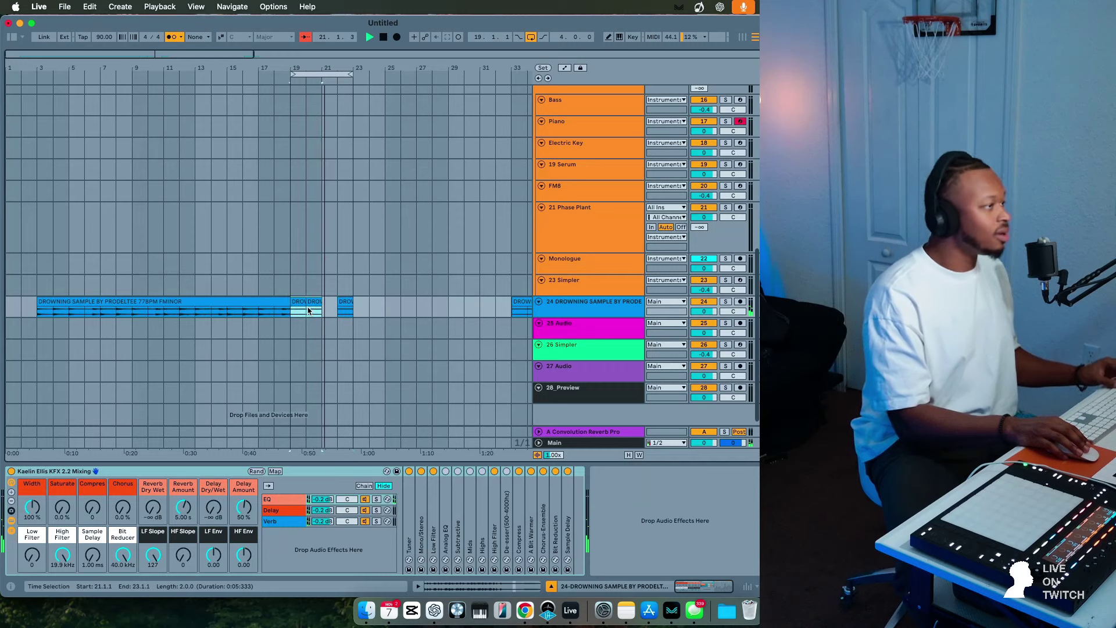
With the grid at 1/2, split the slice at 22.3 and copy its second half onto 20.3.
click(347, 316)
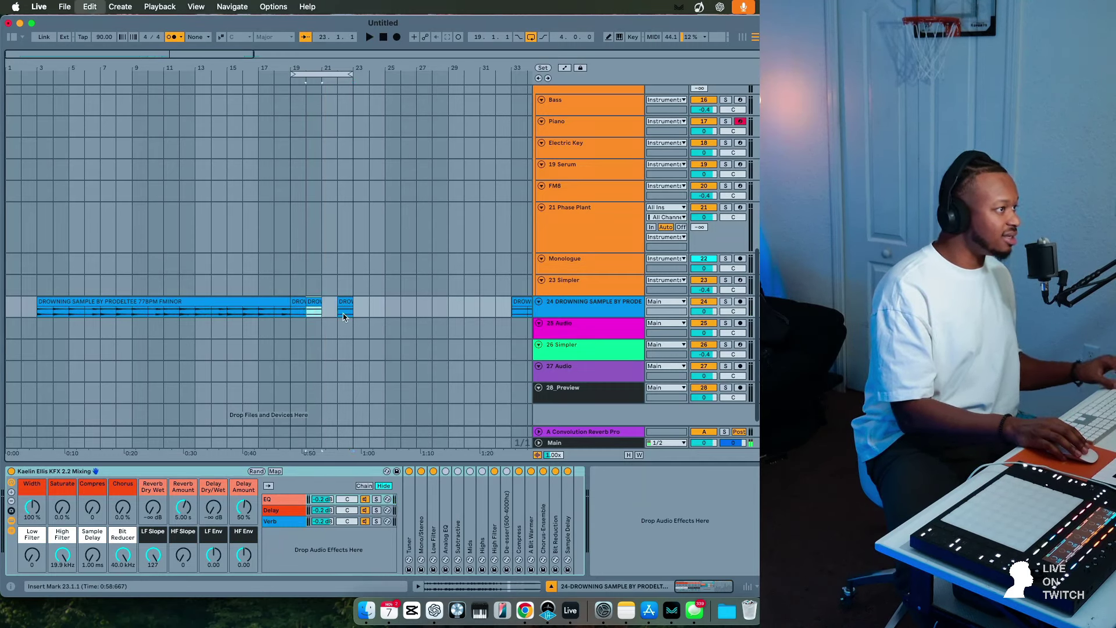
right_click(344, 317)
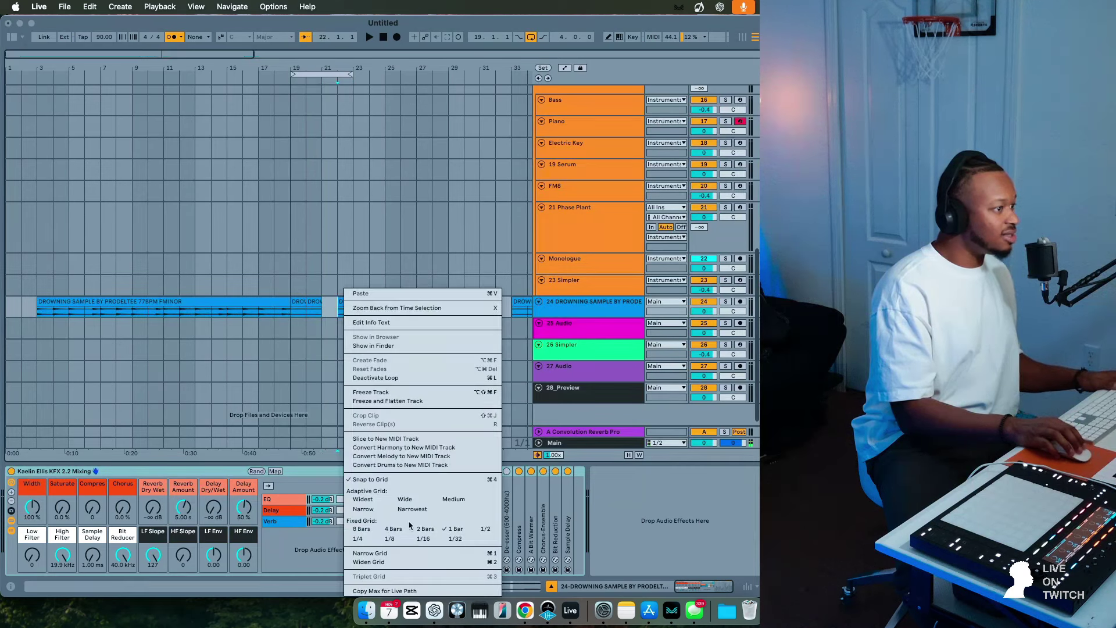
click(465, 538)
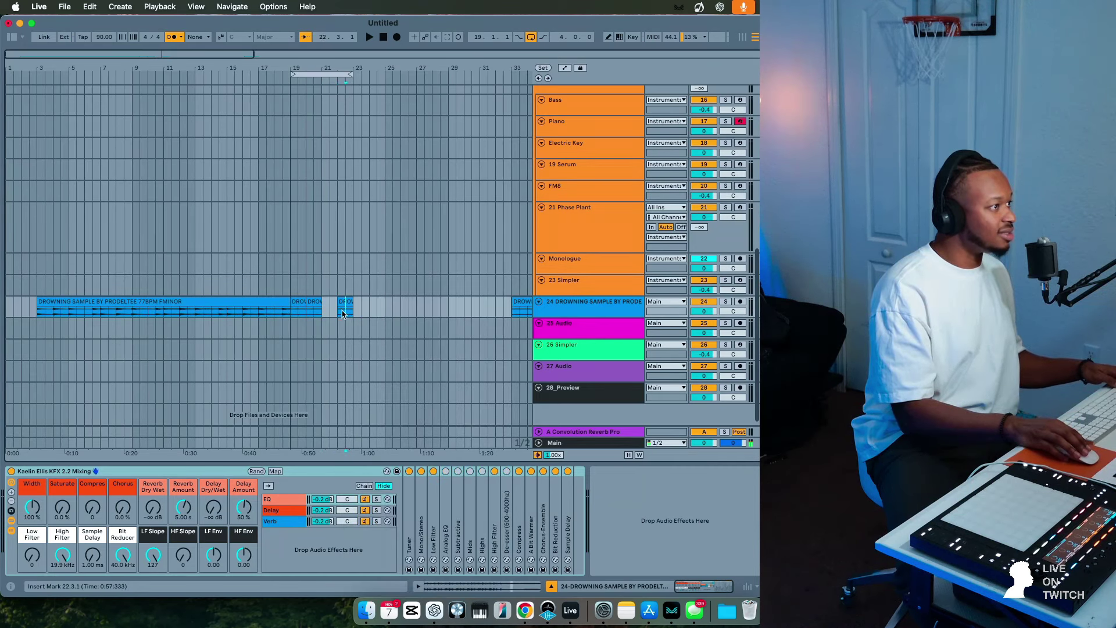
key(super+e)
drag(347, 303, 316, 303)
Play the loop and duplicate the two edited bars from bar 19 once so the copy fills bars 21 to 23.
click(300, 302)
key(space)
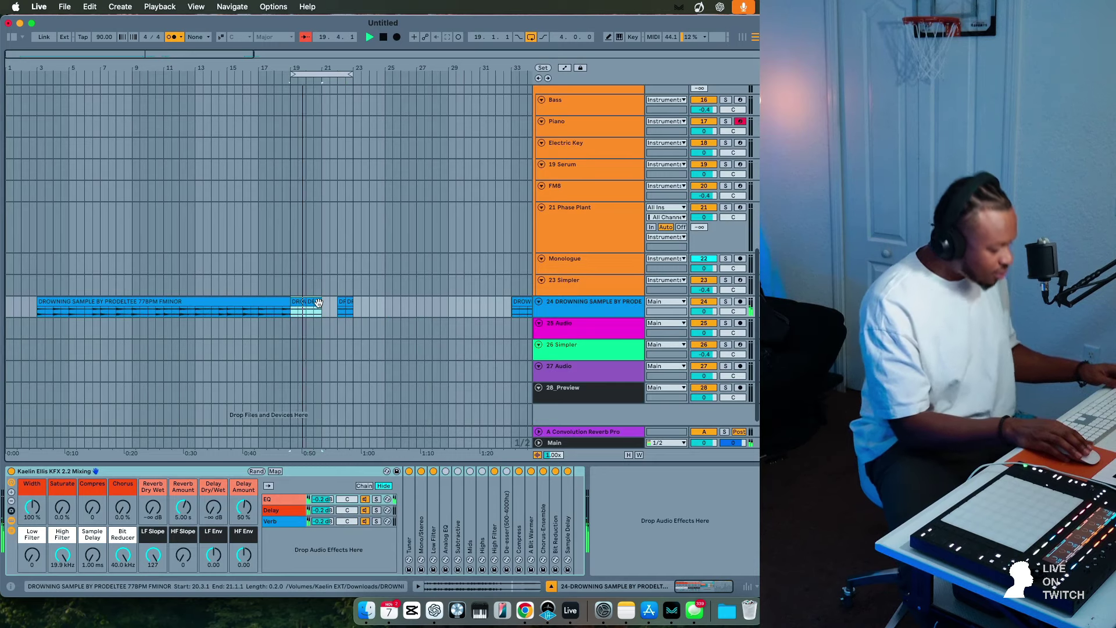
key(super+d)
key(super+d)
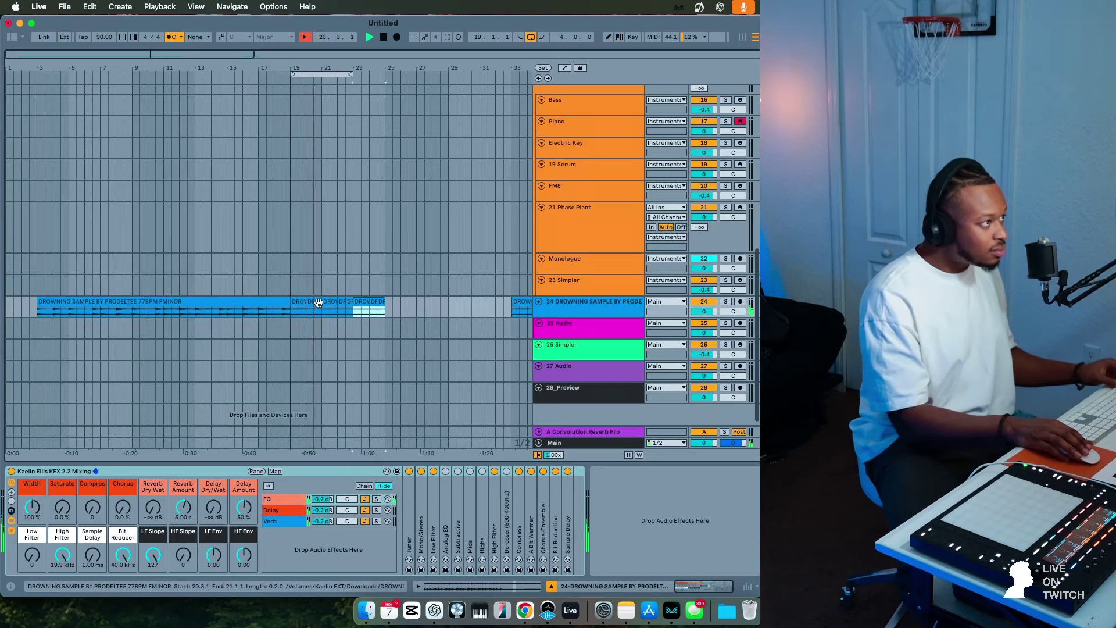
key(super+z)
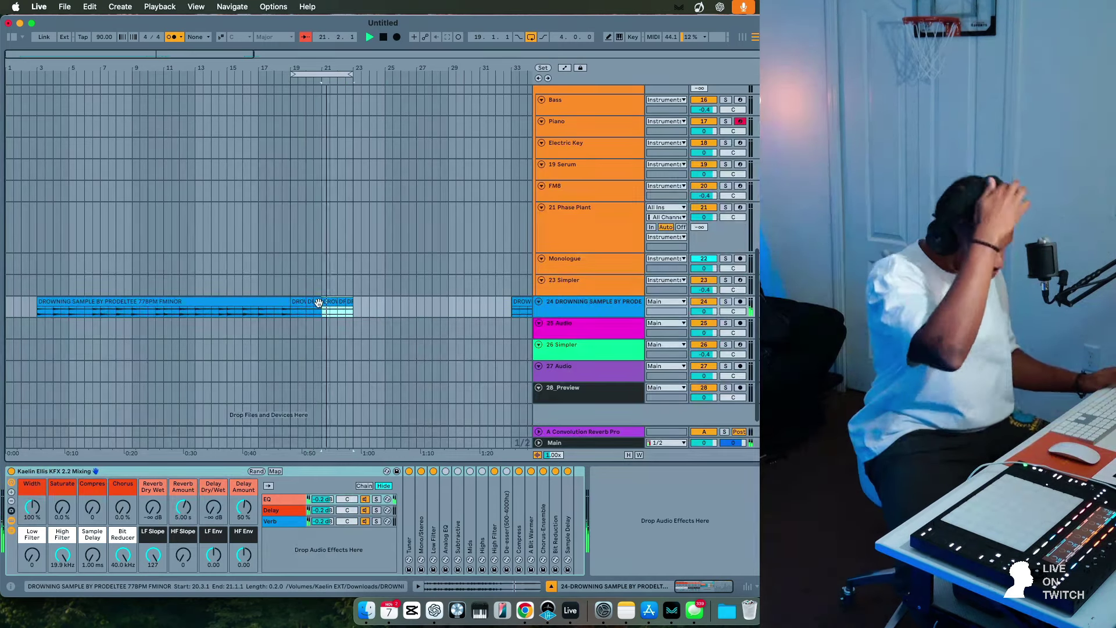
Insert a new MIDI track below the 25 Audio track and show the browser.
click(550, 333)
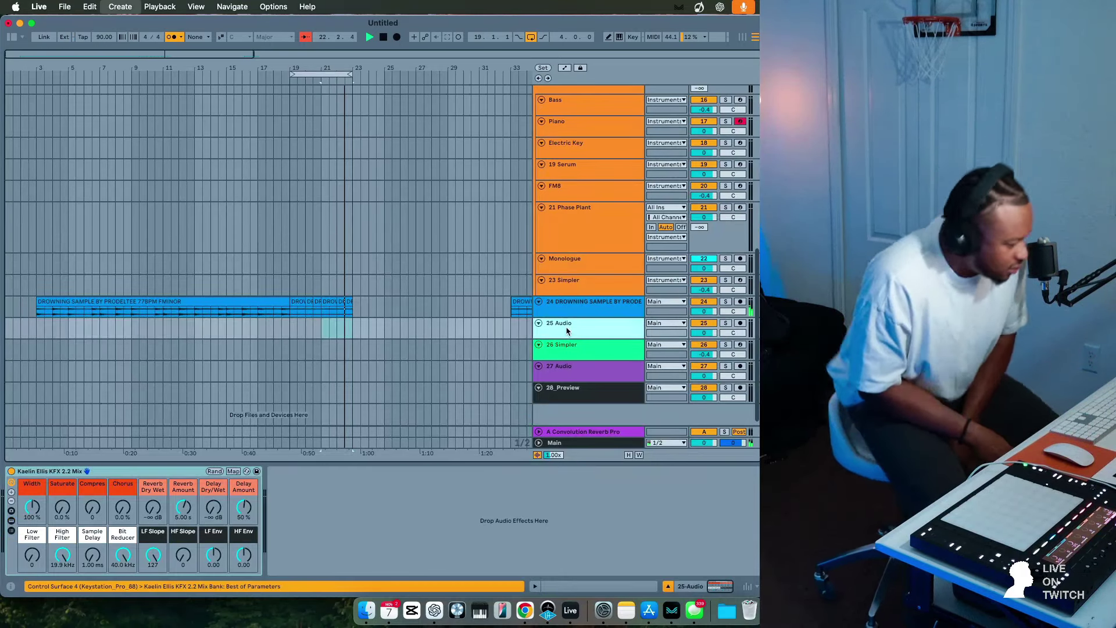
key(super+shift+t)
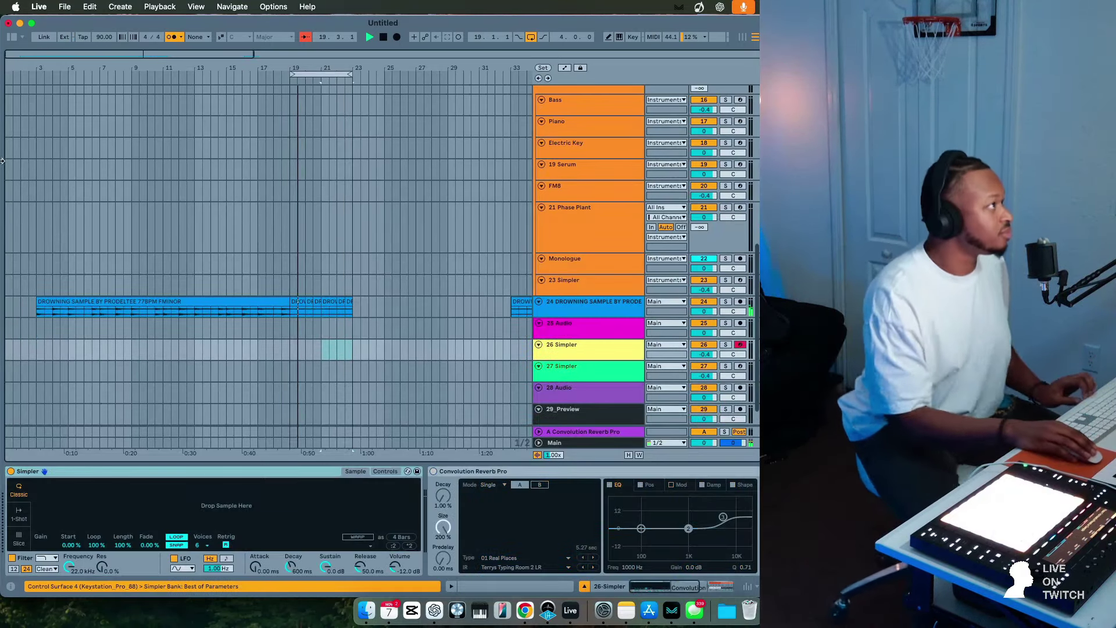
key(super+alt+b)
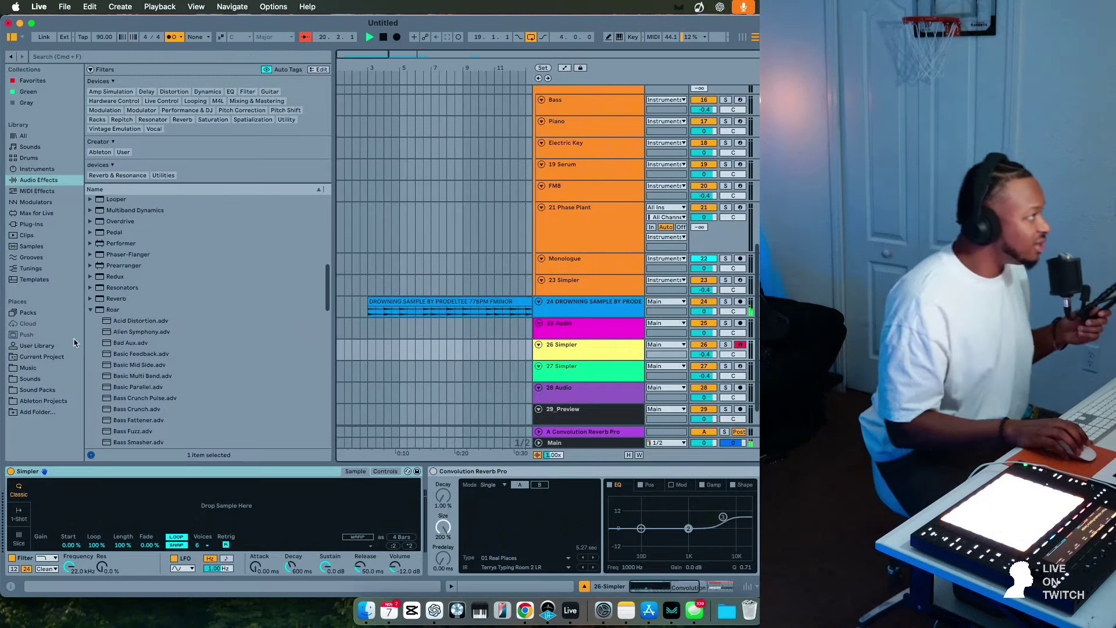
Browse the Sounds and Sound Packs folders and audition the Lewd 808 one-shots in the Vol.2 Chords & Melodies pack.
click(31, 378)
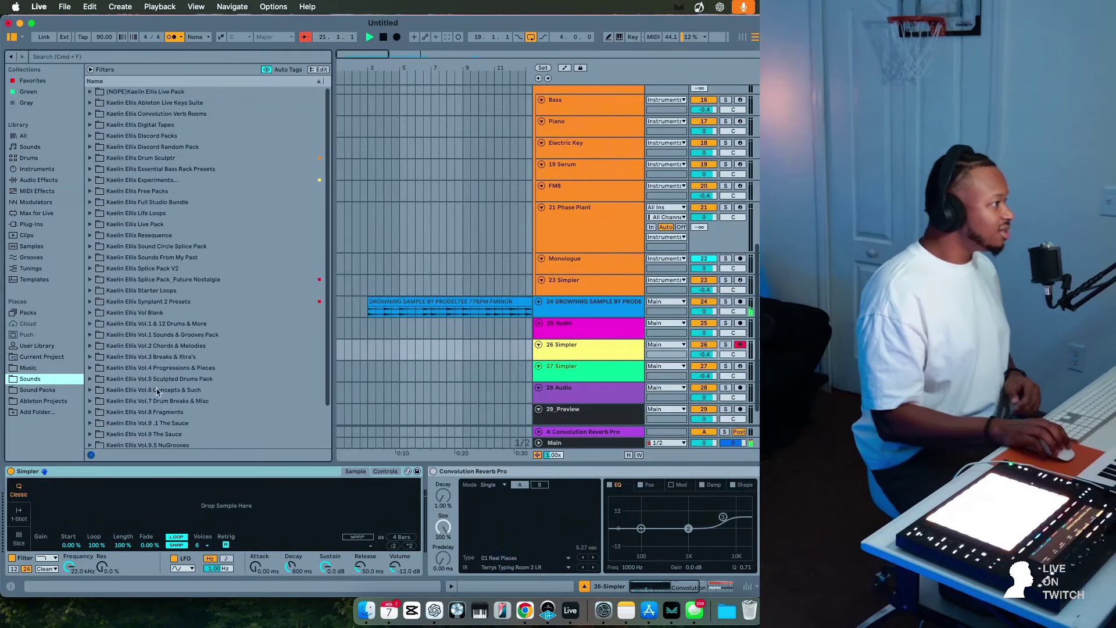
click(48, 390)
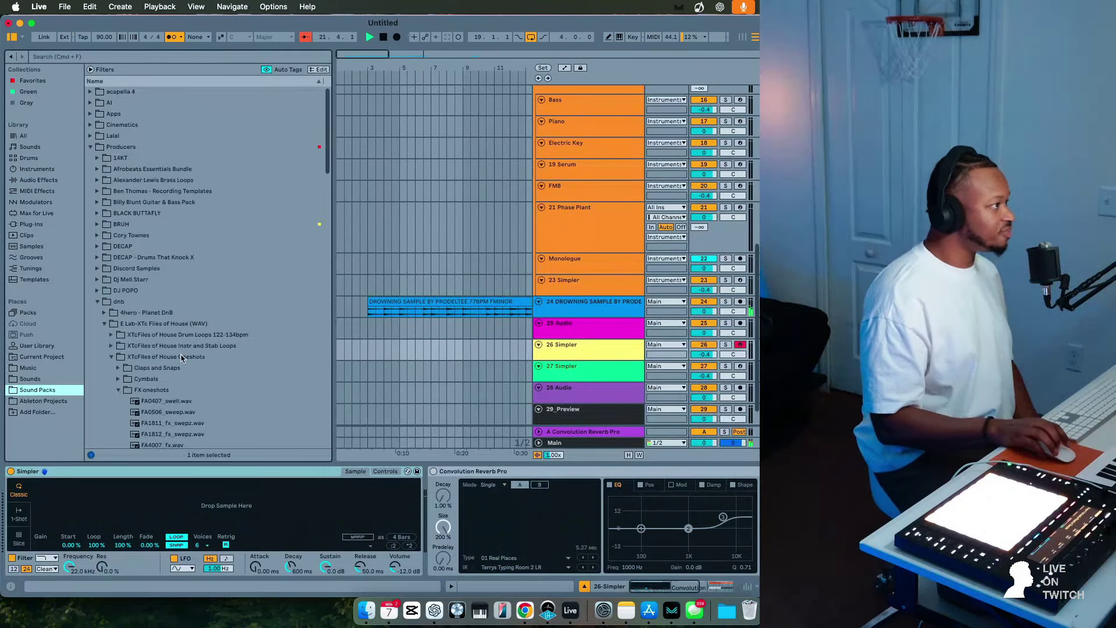
scroll(146, 302, down, 10)
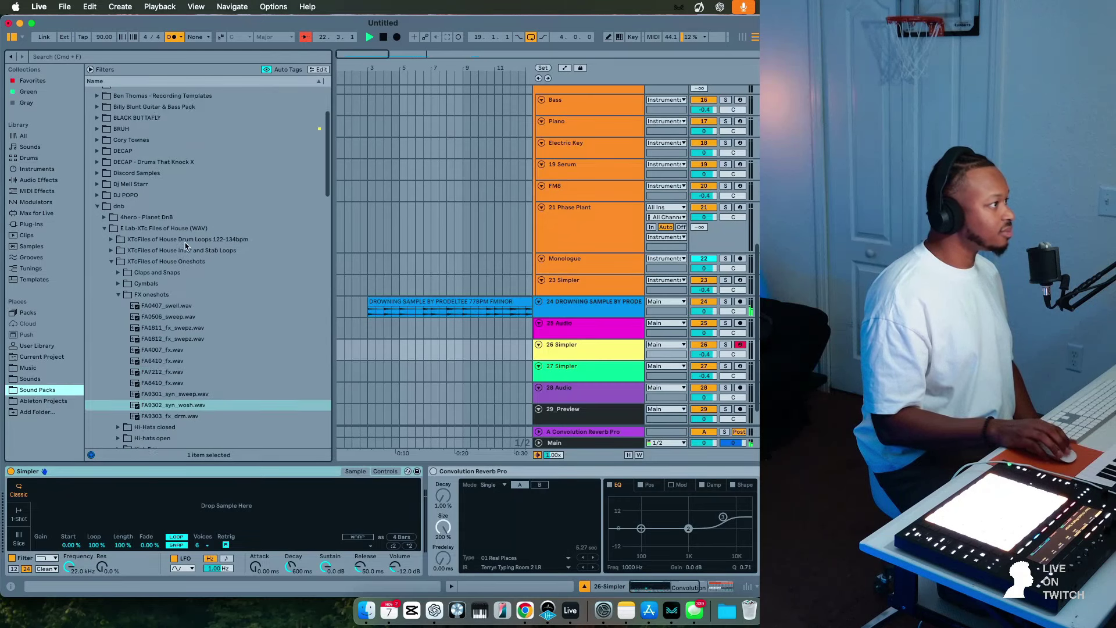
click(32, 380)
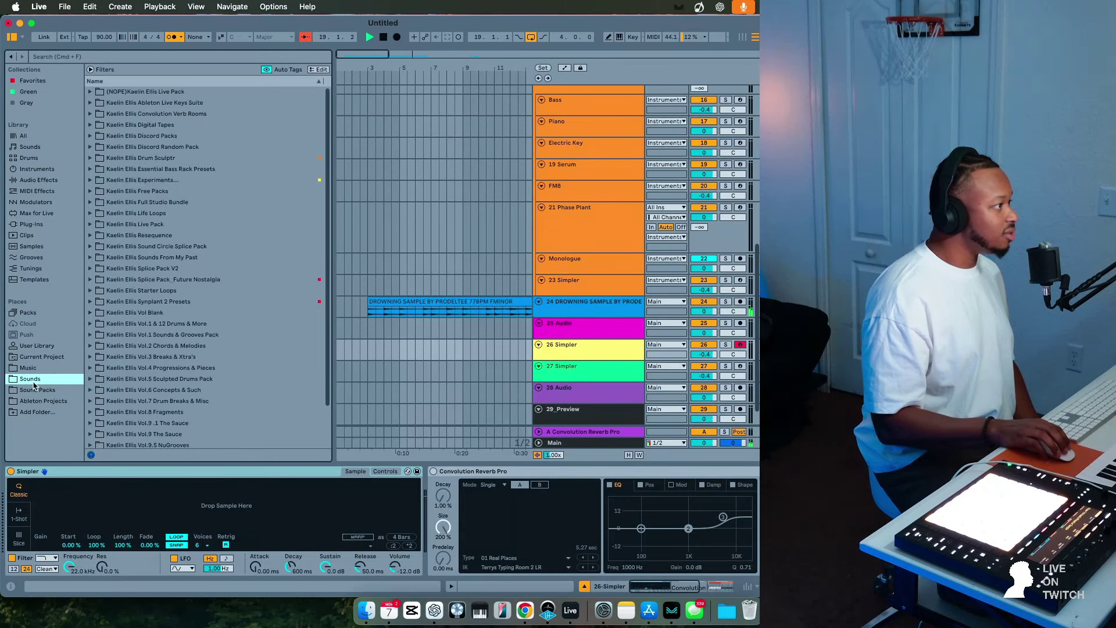
double_click(183, 357)
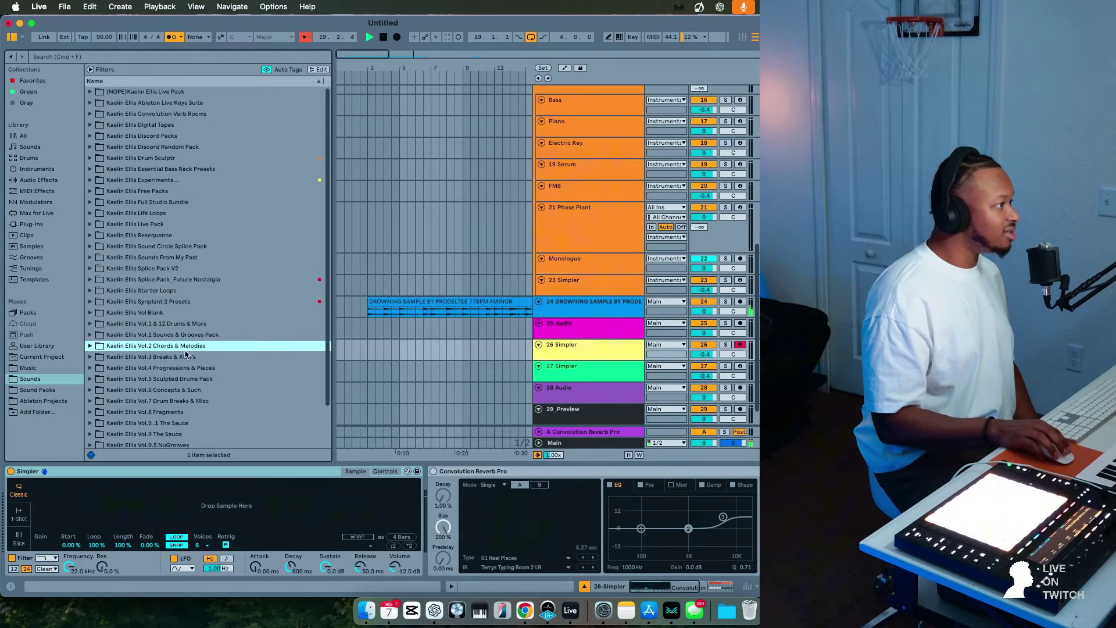
double_click(153, 346)
double_click(131, 391)
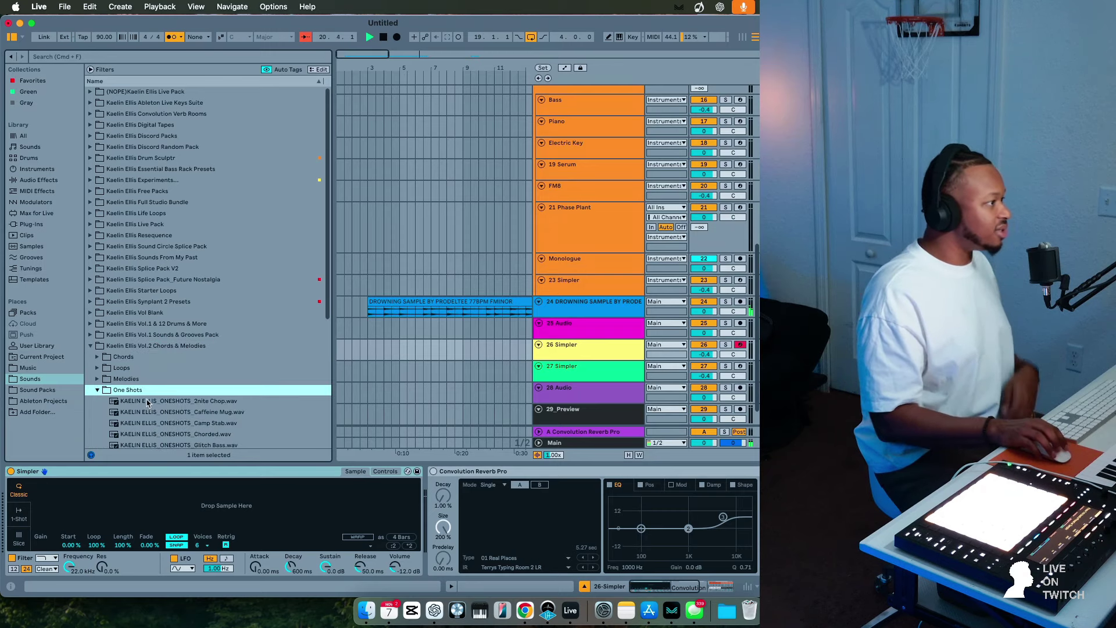
scroll(192, 401, down, 3)
click(203, 387)
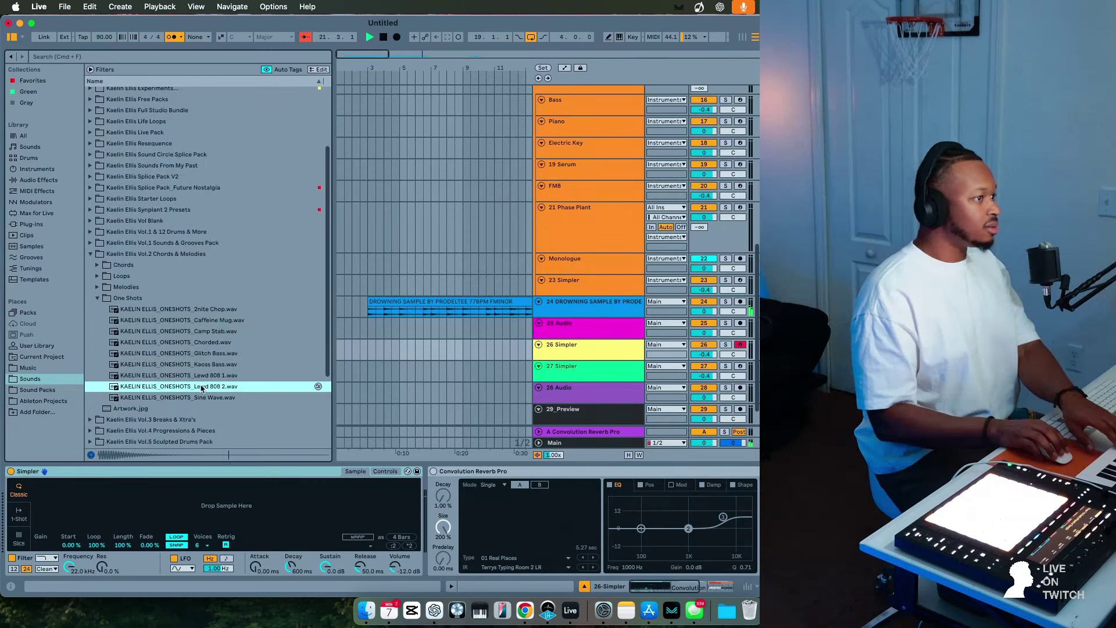
key(Up)
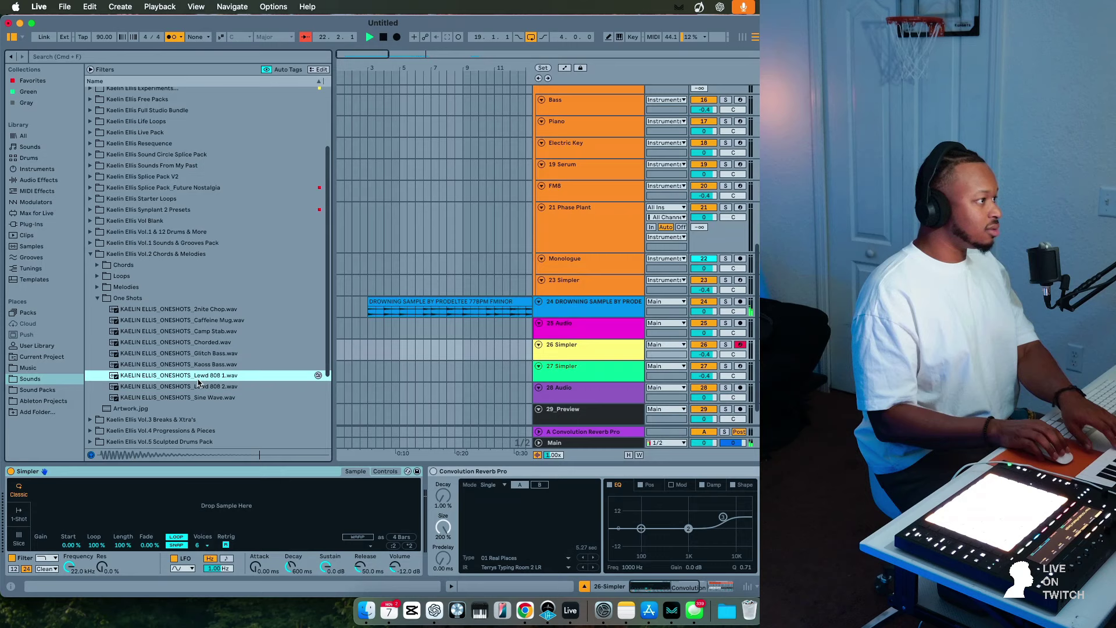
Search the Sound Packs folder for "sango" and open Sango's Michigan Bass Pack.
click(48, 389)
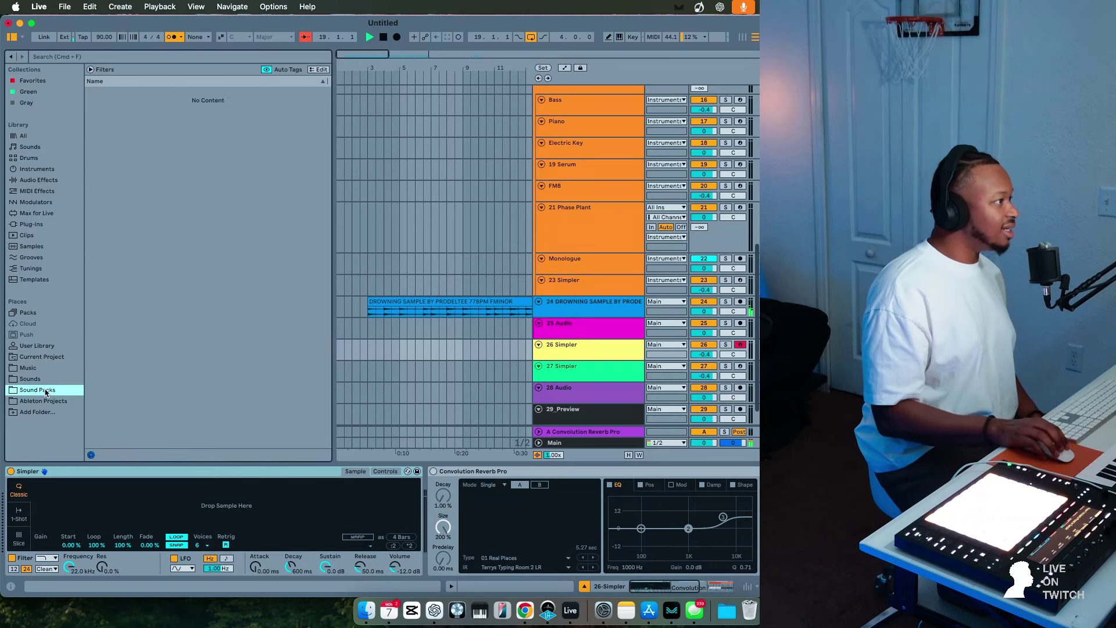
click(124, 59)
text(sango)
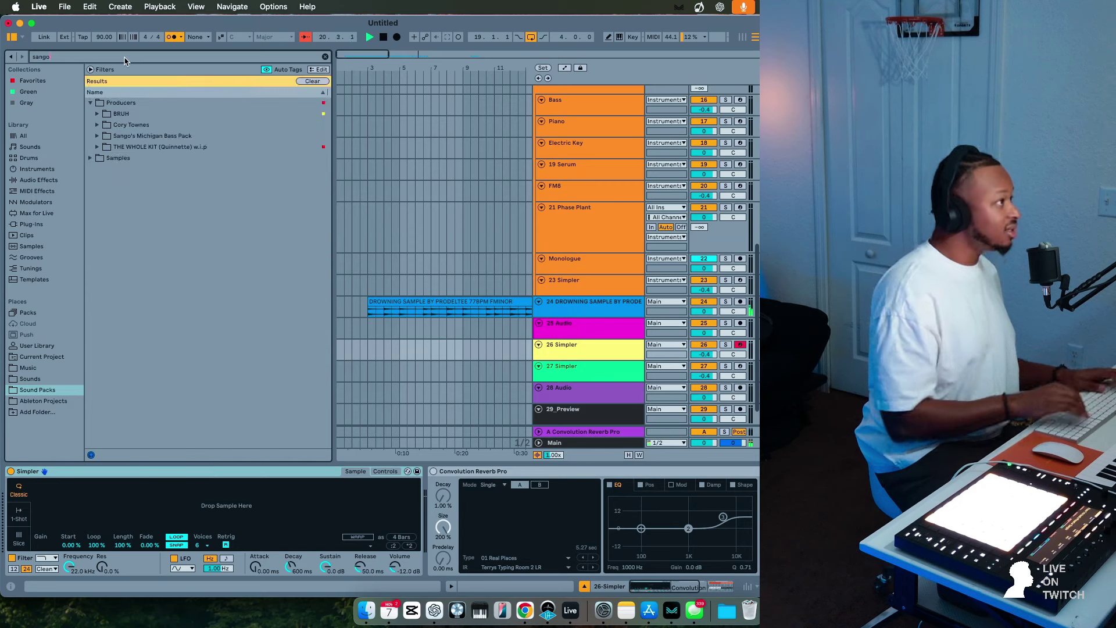
click(163, 125)
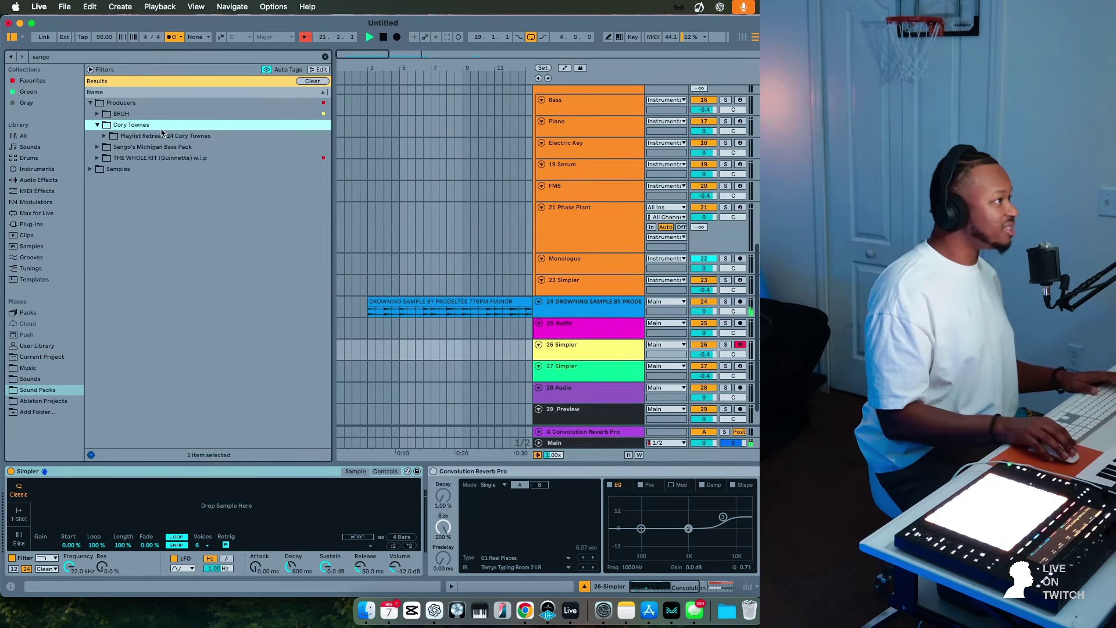
click(163, 130)
click(164, 135)
Audition the sub-bass samples in Sango's Michigan Bass Pack while the loop plays.
click(172, 190)
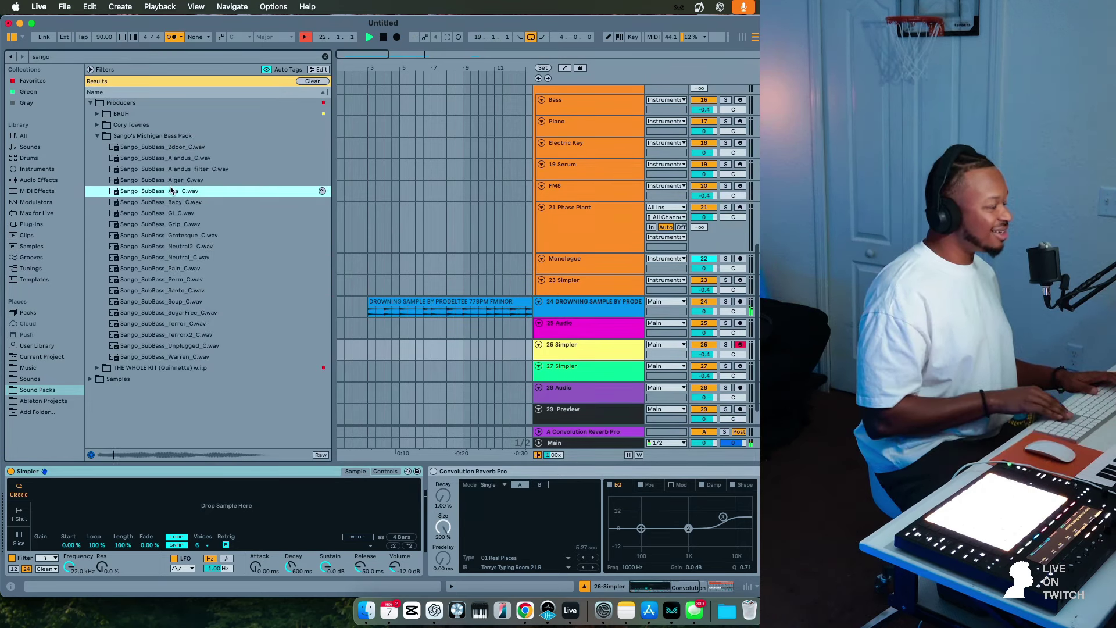
key(Up)
key(Up)
key(Up)
key(Up)
key(Up)
key(Up)
key(Down)
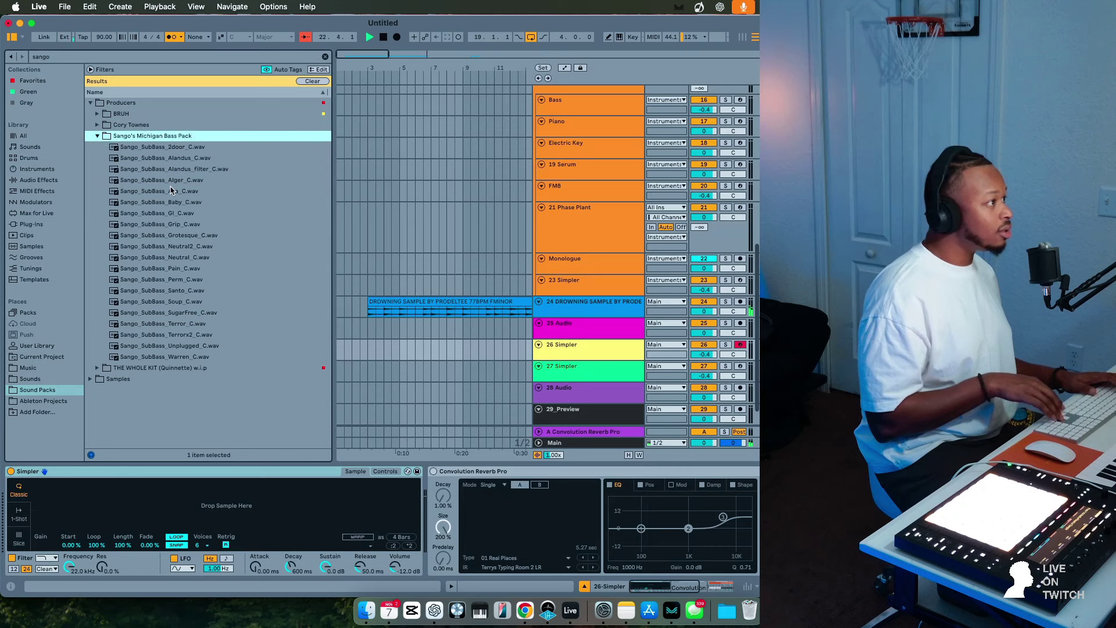
key(Down)
key(Down)
key(Down)
key(Down)
key(Down)
key(Down)
key(Down)
key(Down)
key(Down)
key(Down)
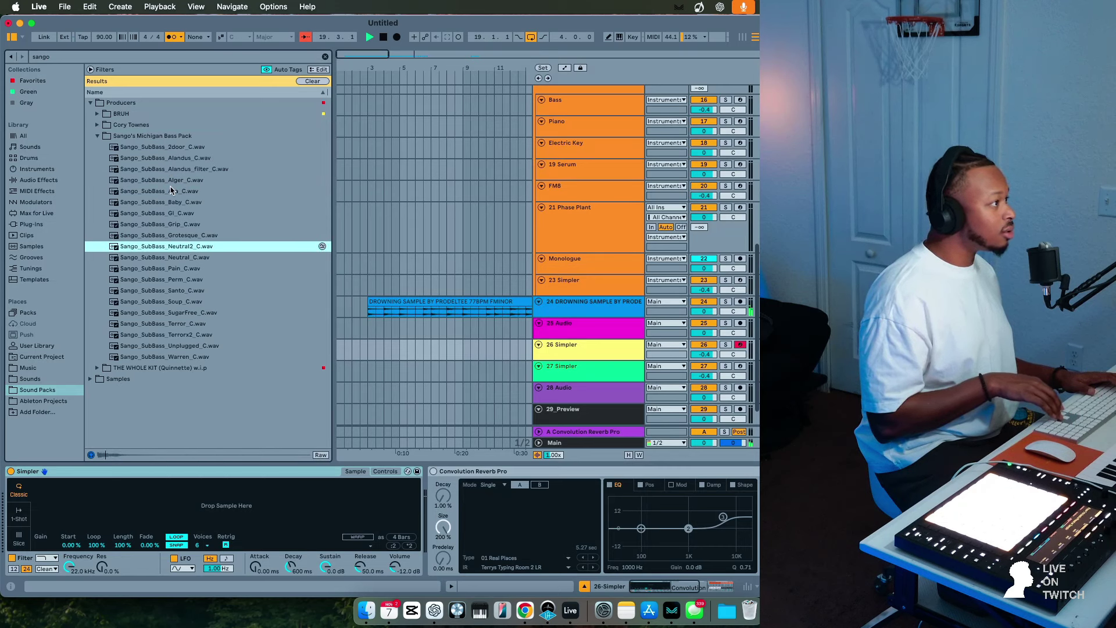
key(Down)
key(Down)
key(Down)
key(Down)
key(Down)
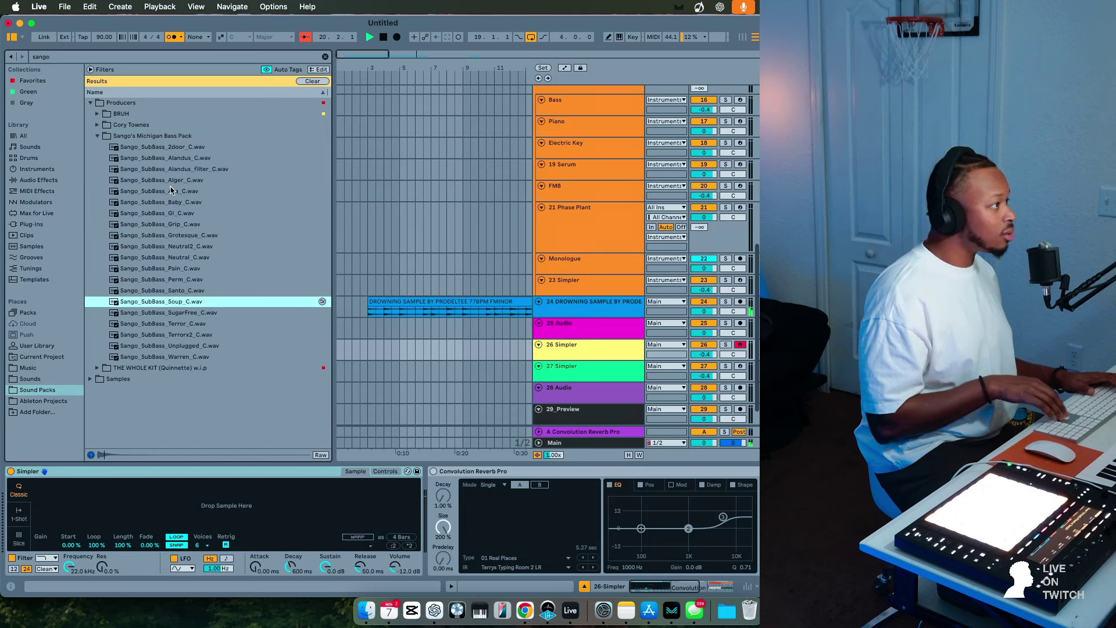
key(Up)
key(Up)
key(Down)
key(Down)
key(Down)
key(Down)
key(Down)
key(Down)
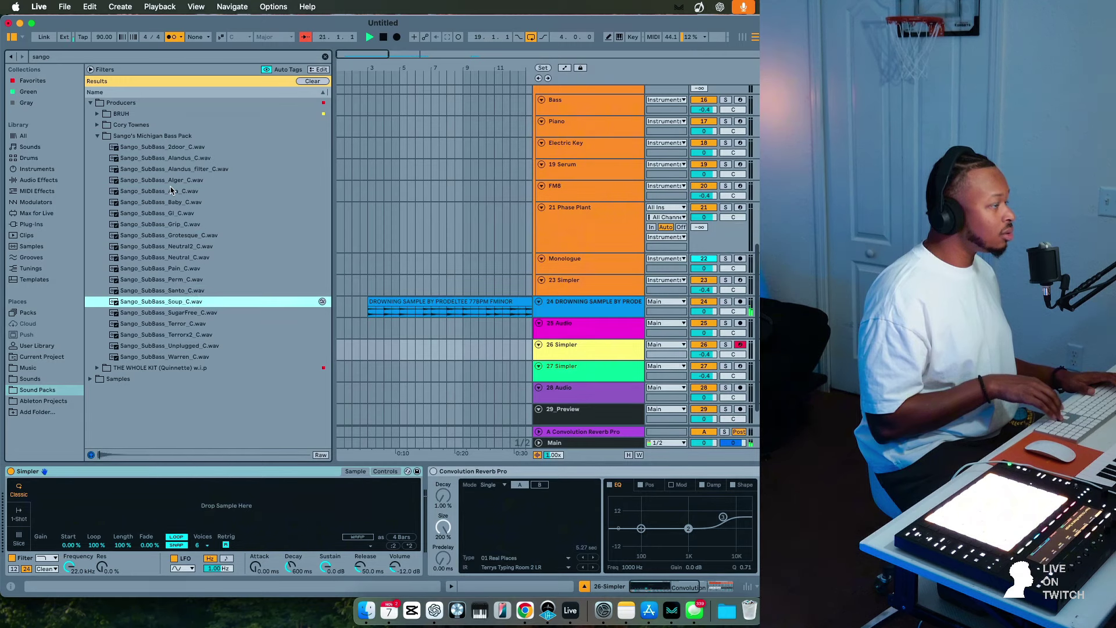
key(Down)
key(Down)
key(Up)
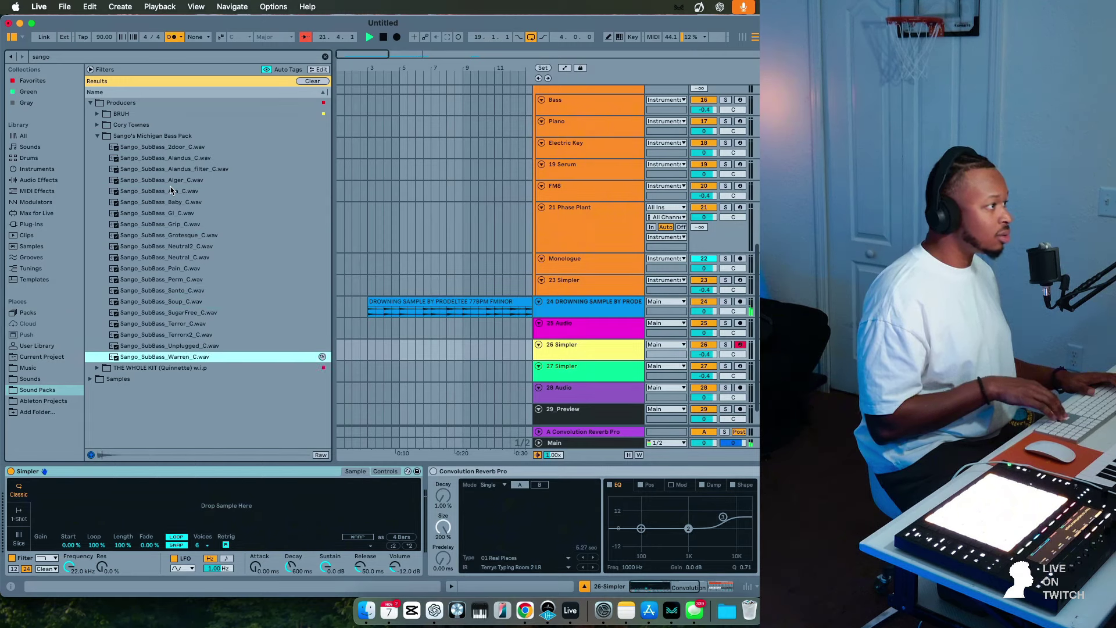
Look through the other producer folders in the search results and open the Drums folder inside BRUH.
key(Left)
key(Left)
key(Down)
key(Right)
key(Down)
key(Right)
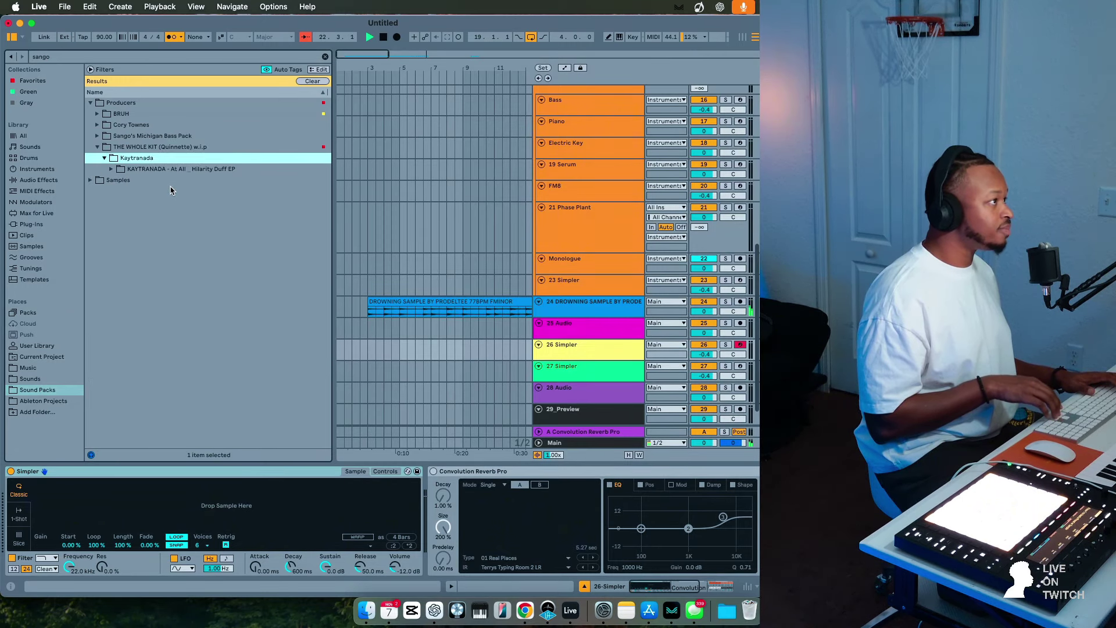
key(Down)
key(Up)
key(Up)
key(Up)
key(Up)
key(Right)
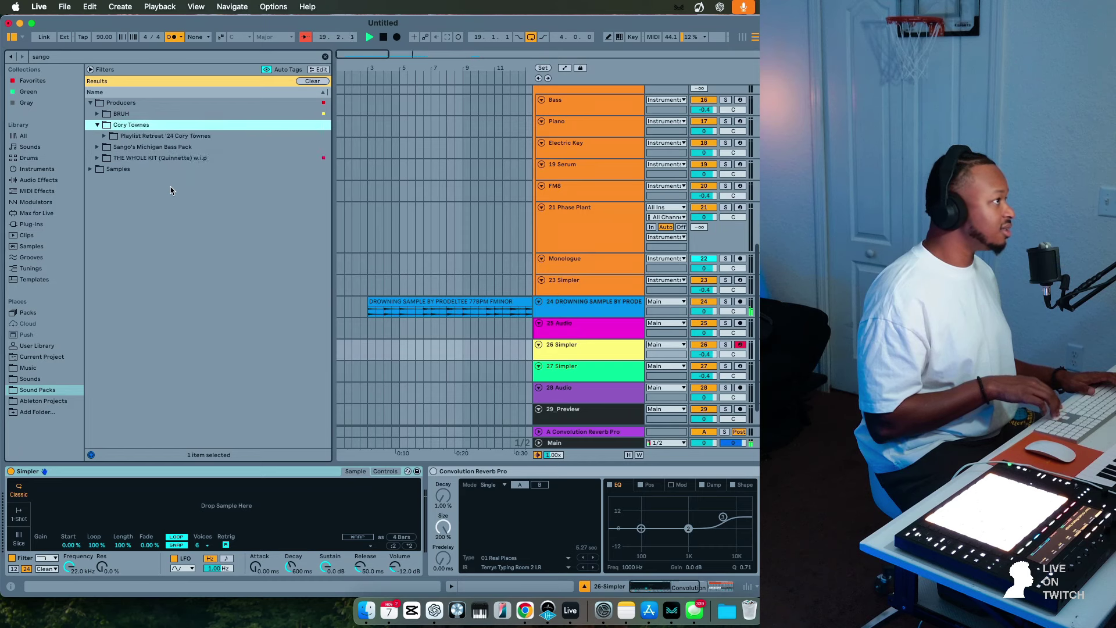
key(Down)
key(Down)
key(Right)
key(Up)
key(Up)
key(Right)
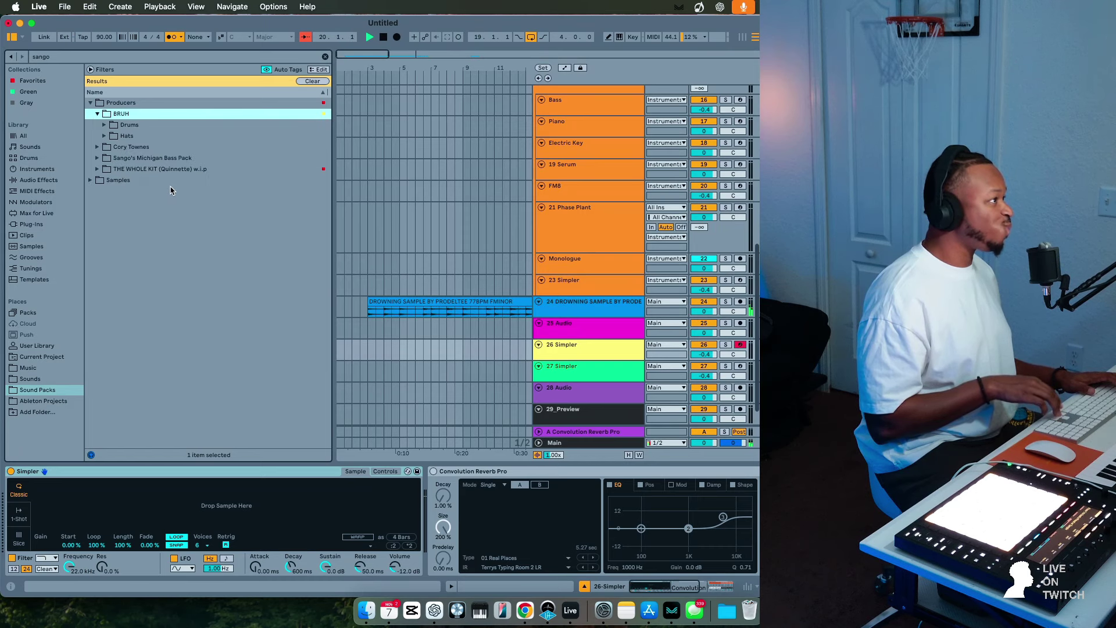
key(Down)
key(Right)
Audition the Sango_BD samples and load Sango_BD_8.wav into the Simpler on track 26.
key(Down)
key(Down)
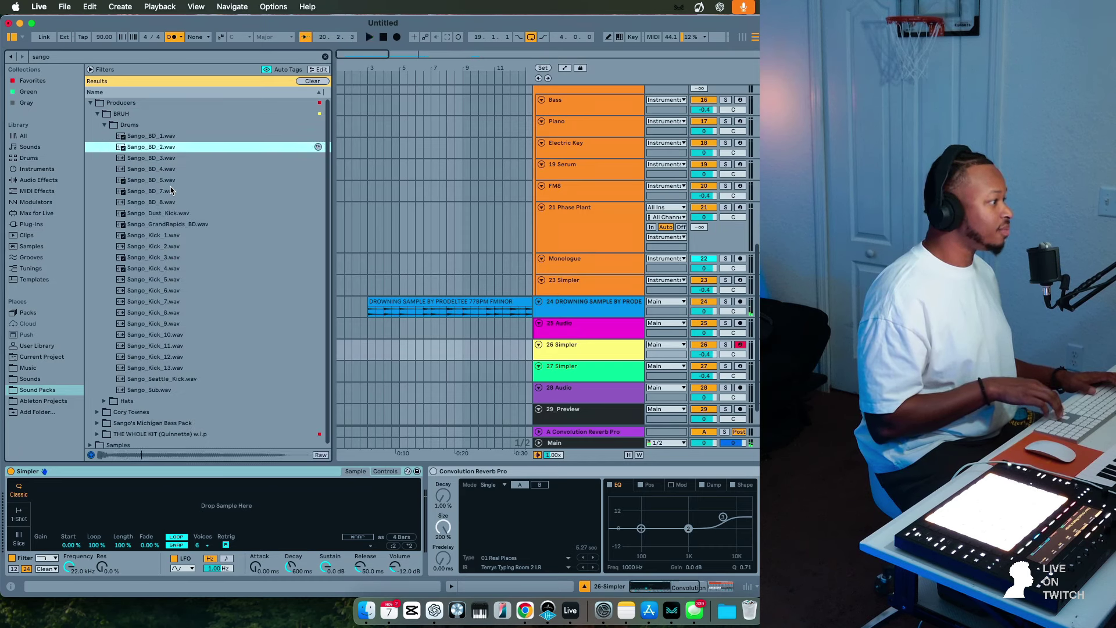
key(Down)
key(Up)
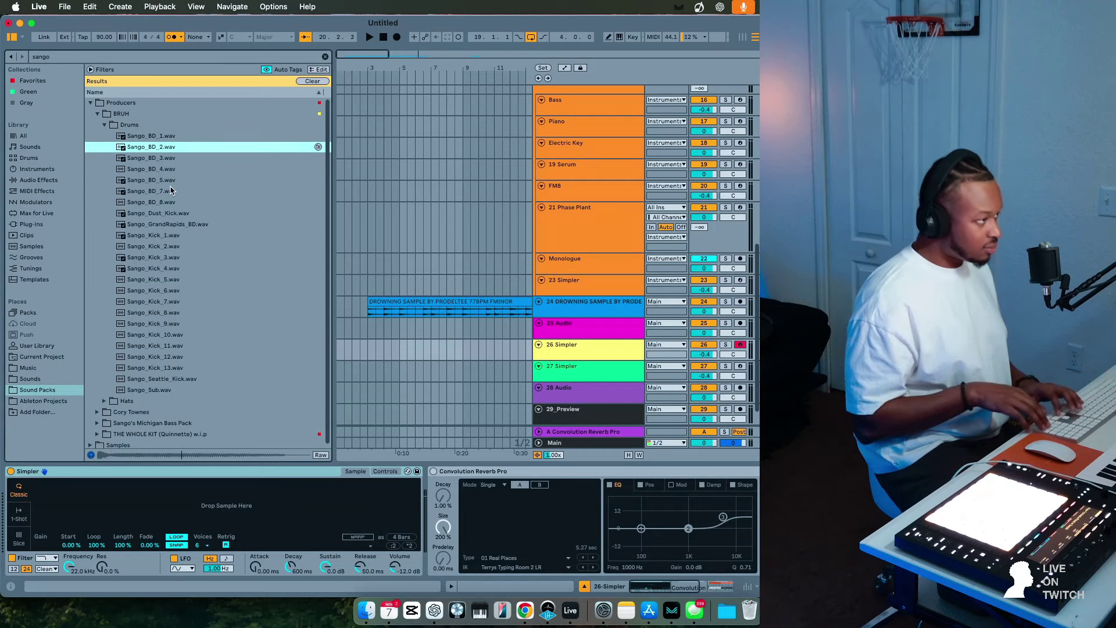
key(Down)
key(Down)
key(Down)
key(Up)
key(Down)
key(Down)
key(Down)
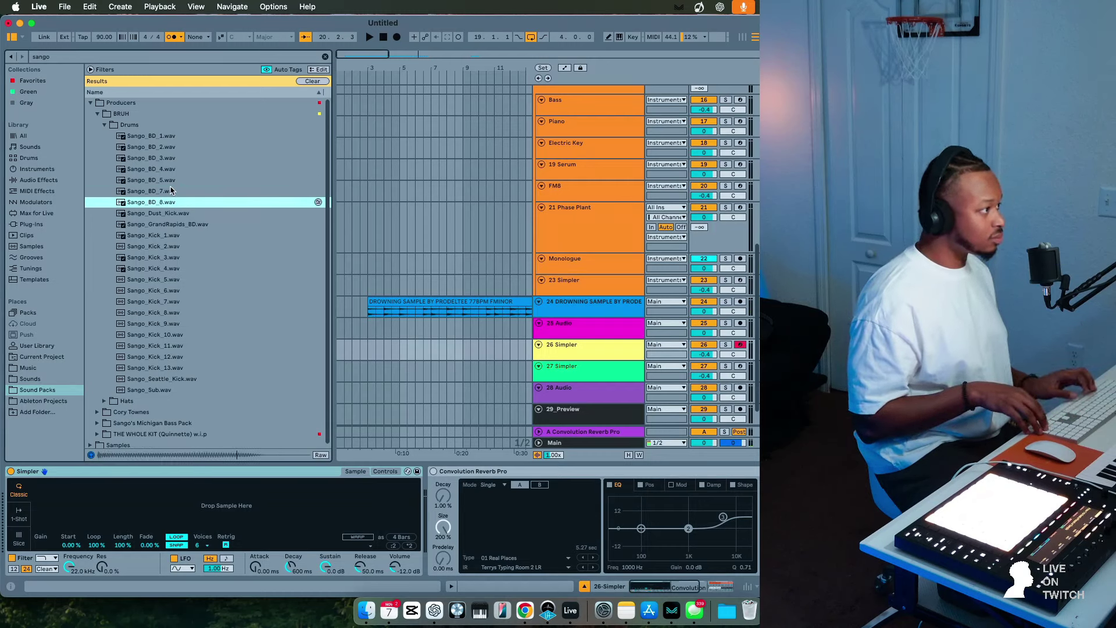
key(Return)
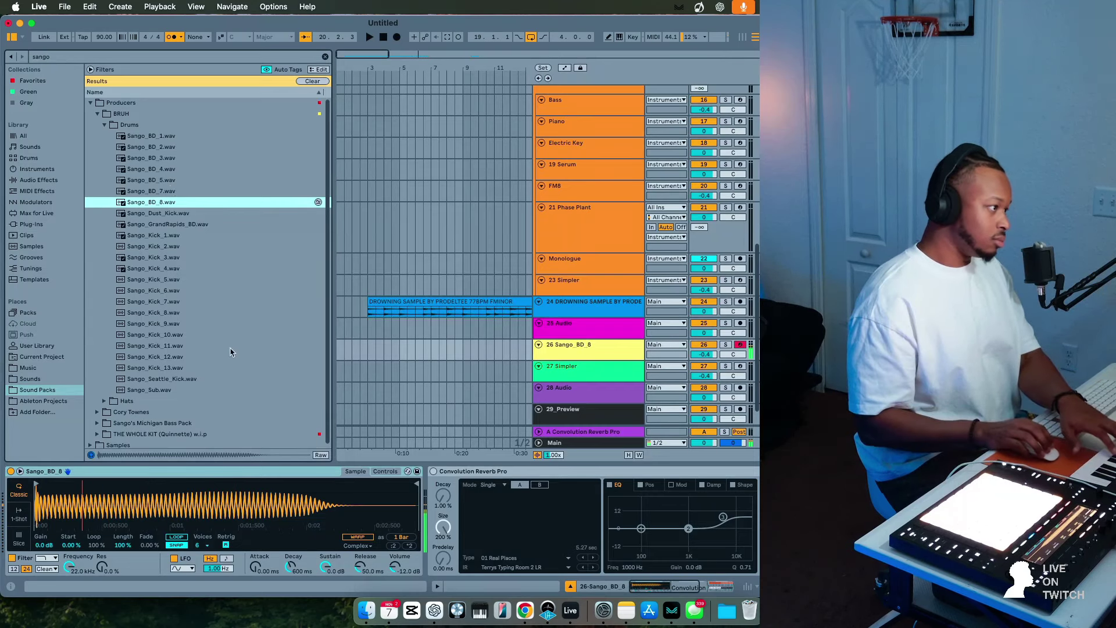
Set the High Filter macro of track 26's KFX 2.2 Mix rack to 189 Hz and show Simpler's controls.
scroll(403, 548, right, 6)
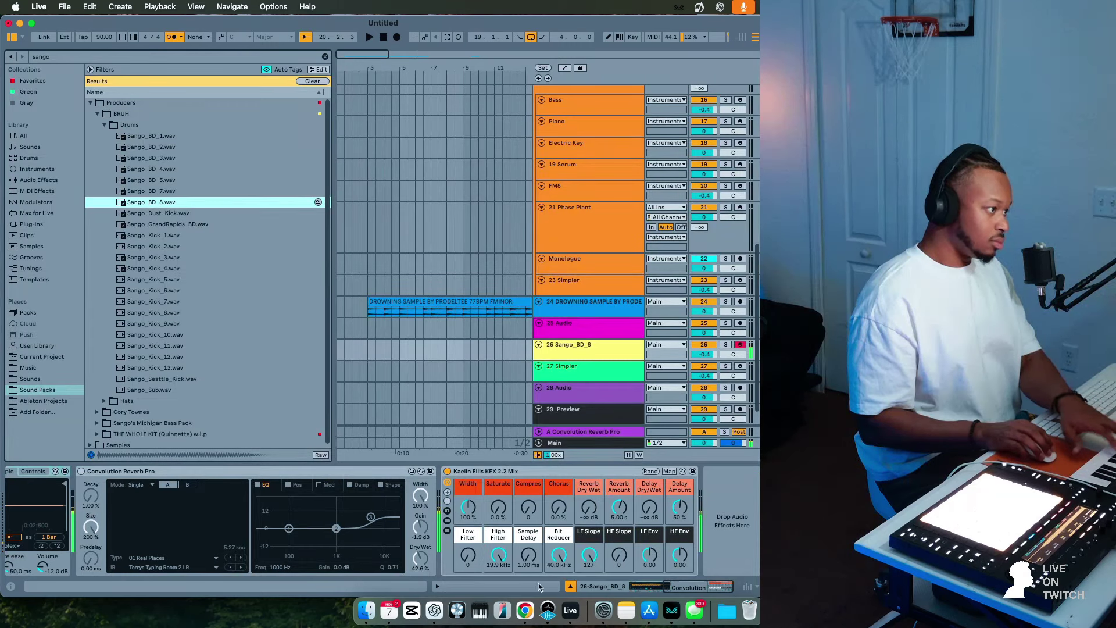
drag(503, 558, 503, 605)
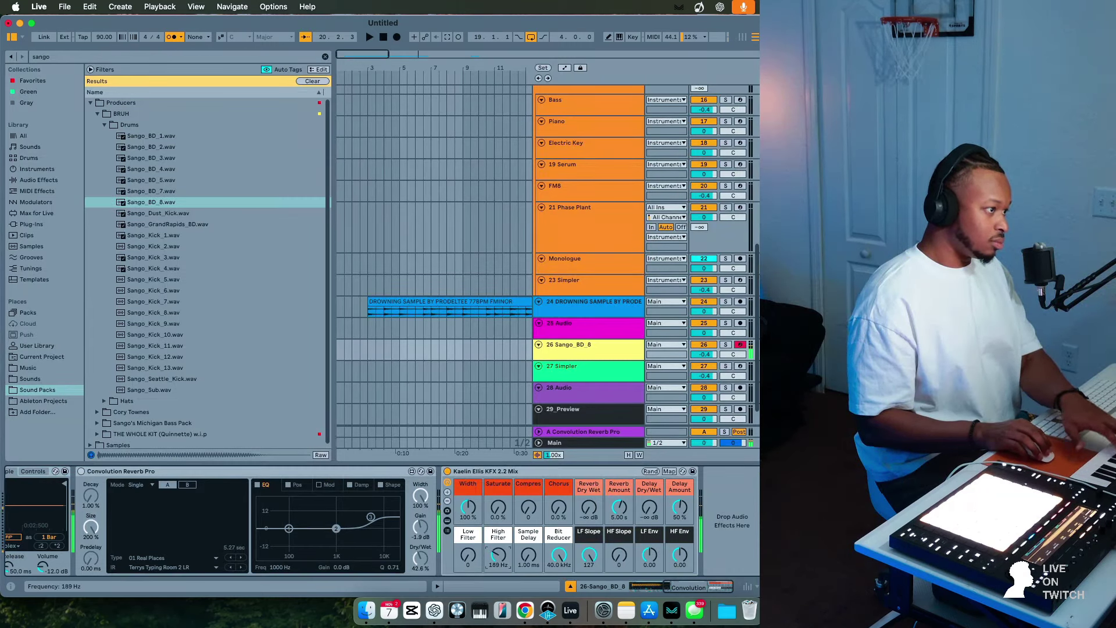
scroll(129, 562, left, 5)
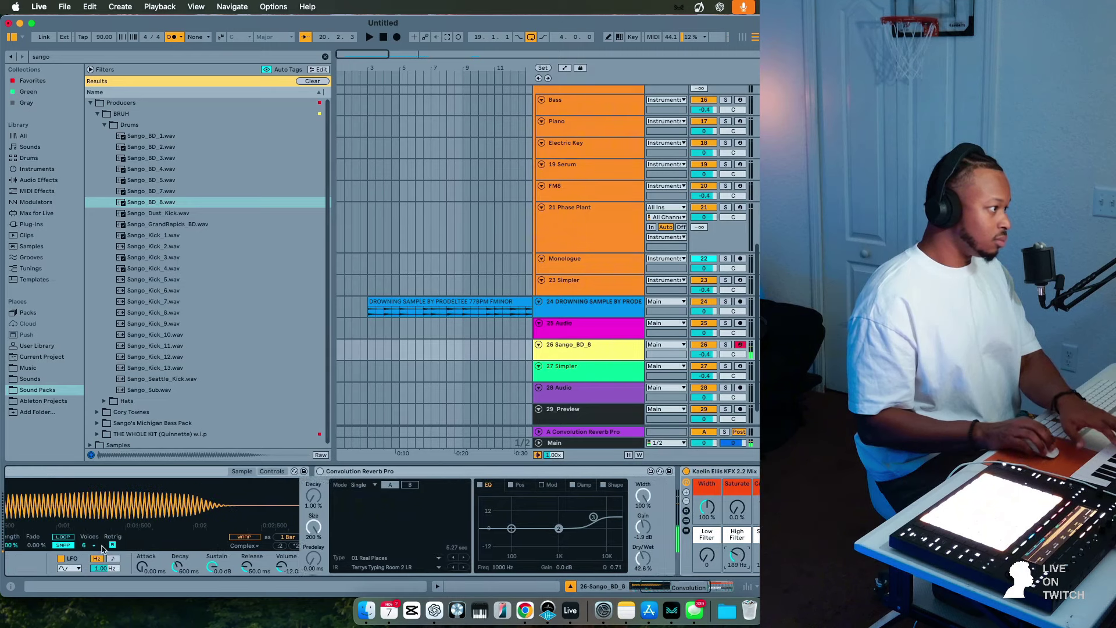
click(370, 472)
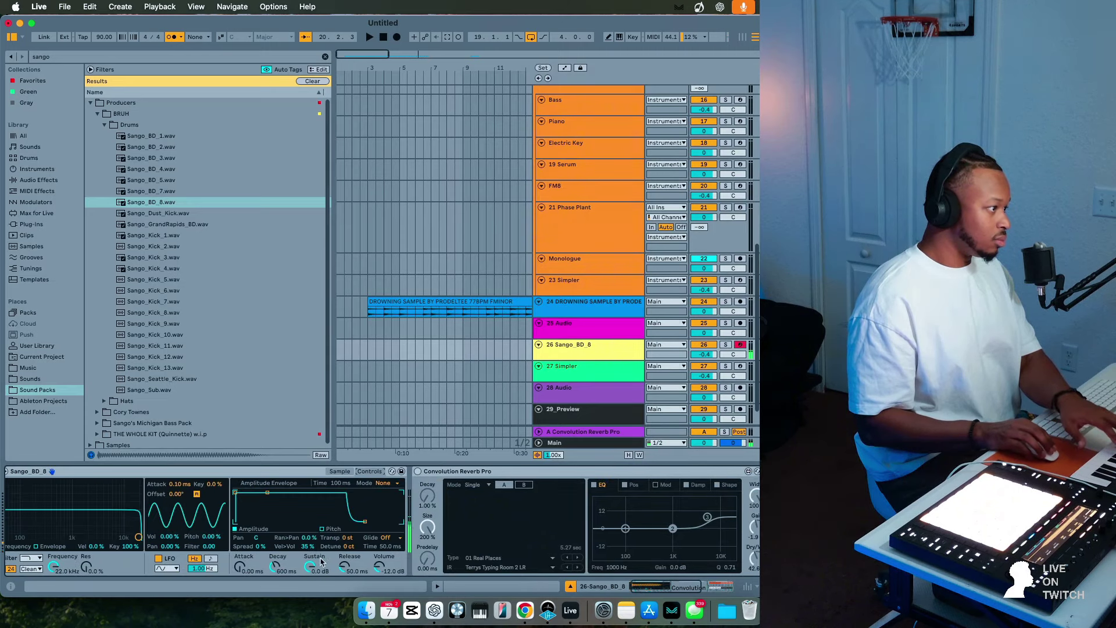
Select the one-bar sample slice at bar 19 on track 24 and play the loop from there.
scroll(451, 314, right, 5)
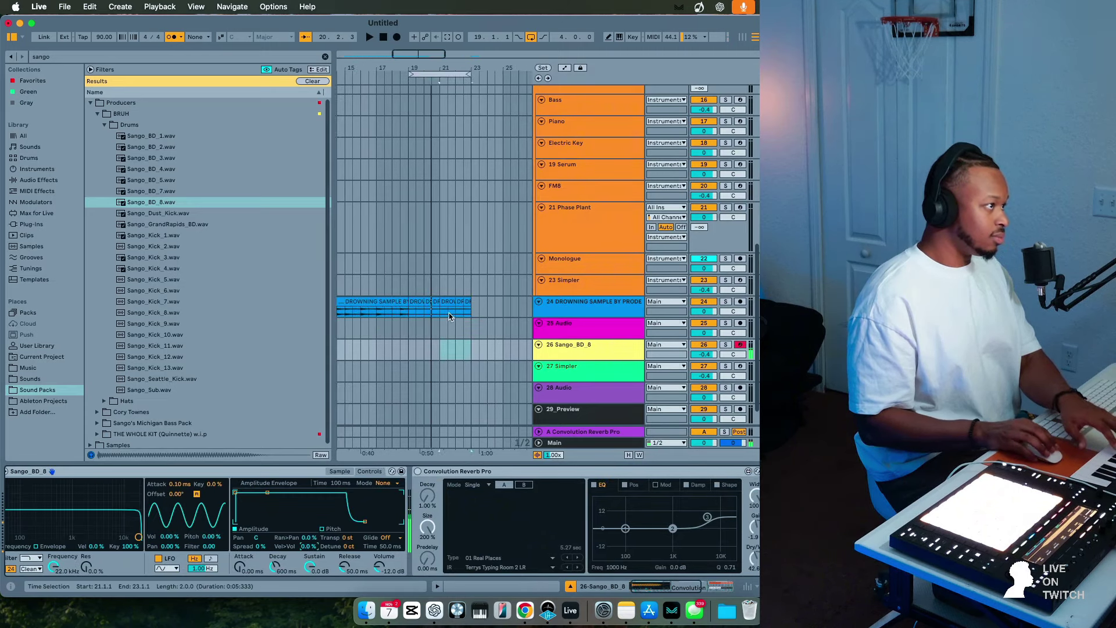
click(417, 307)
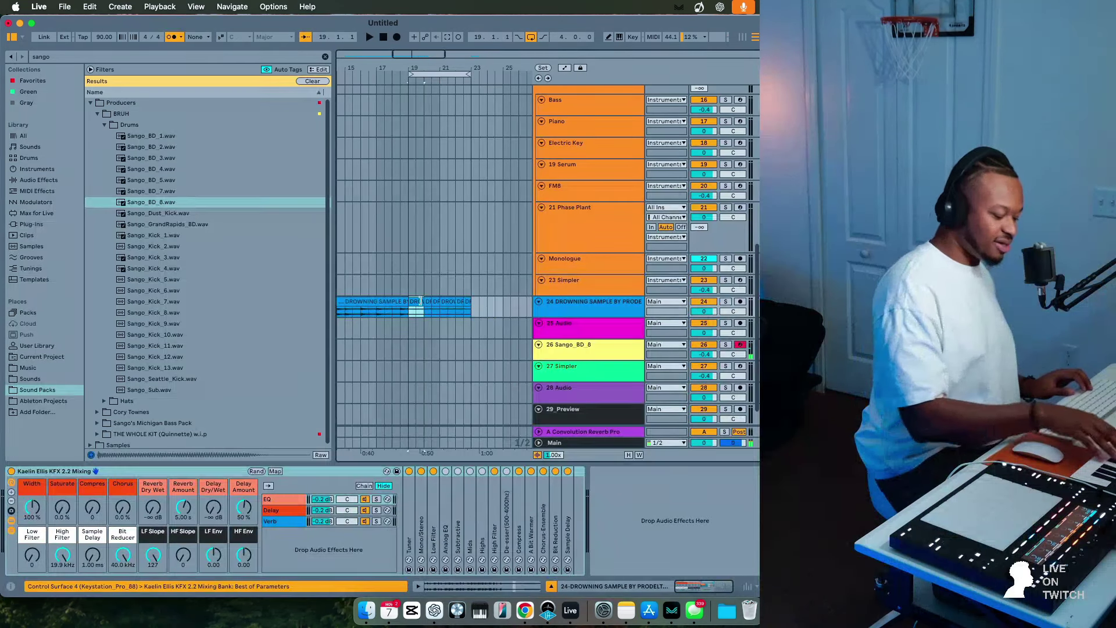
key(space)
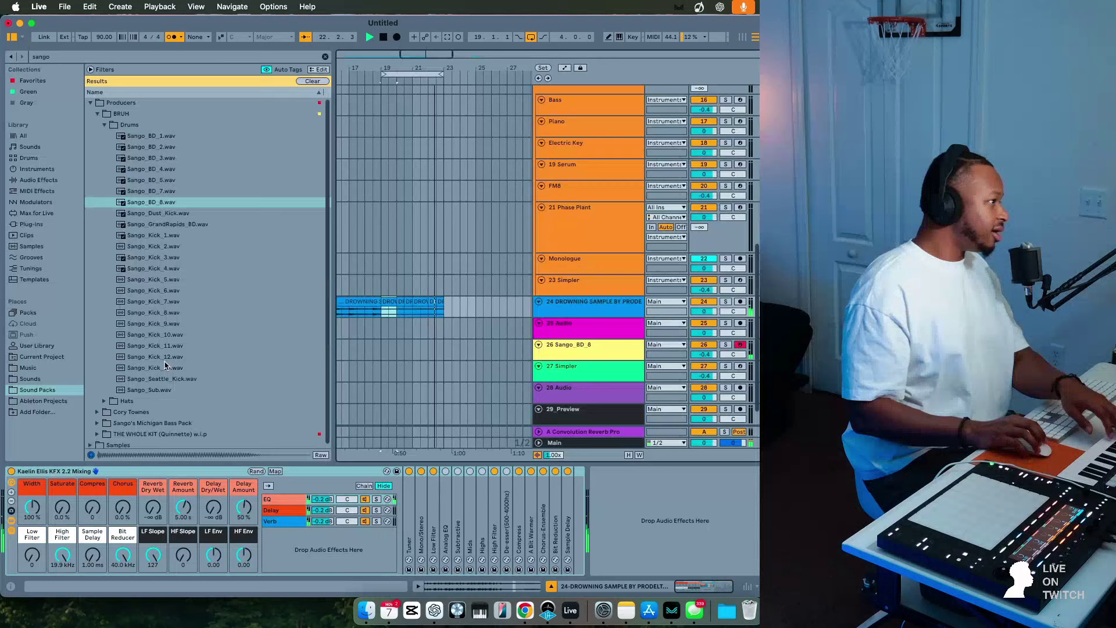
Audition Sango_Sub.wav and load it into the Simpler on track 26 in place of the current sample.
click(166, 390)
click(605, 353)
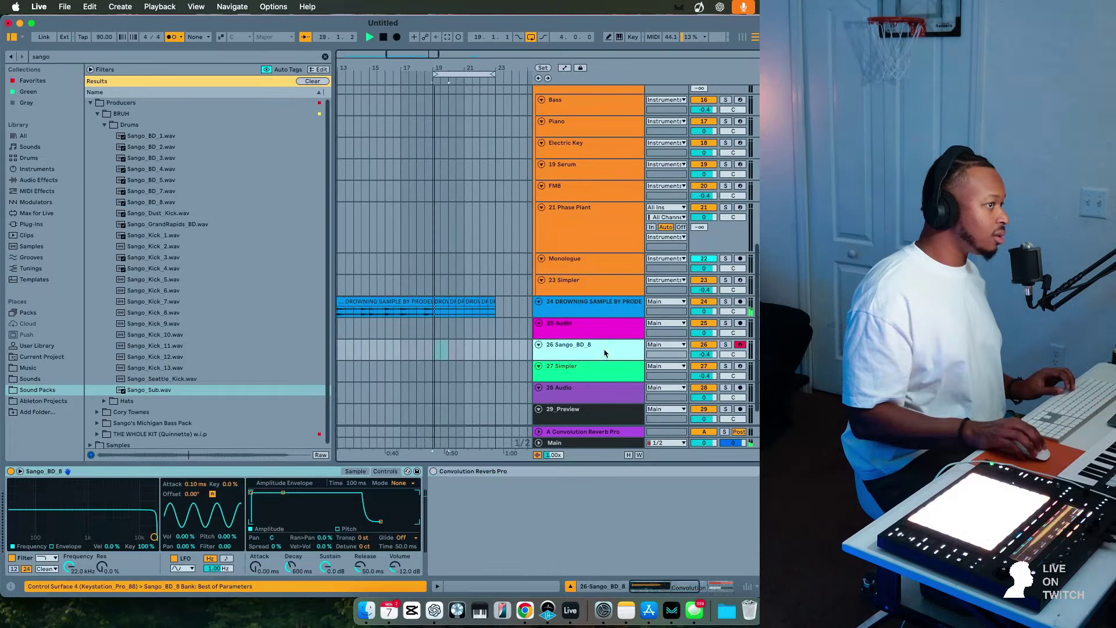
drag(156, 390, 178, 506)
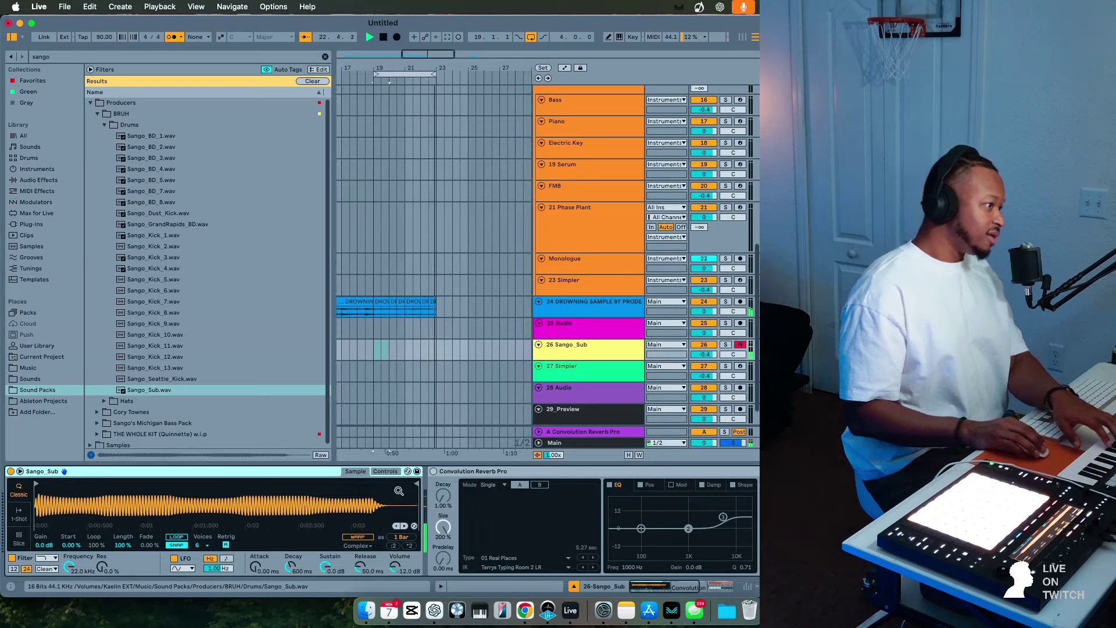
Transpose the Sango_Sub sample in Simpler to +1 st.
click(385, 471)
click(363, 538)
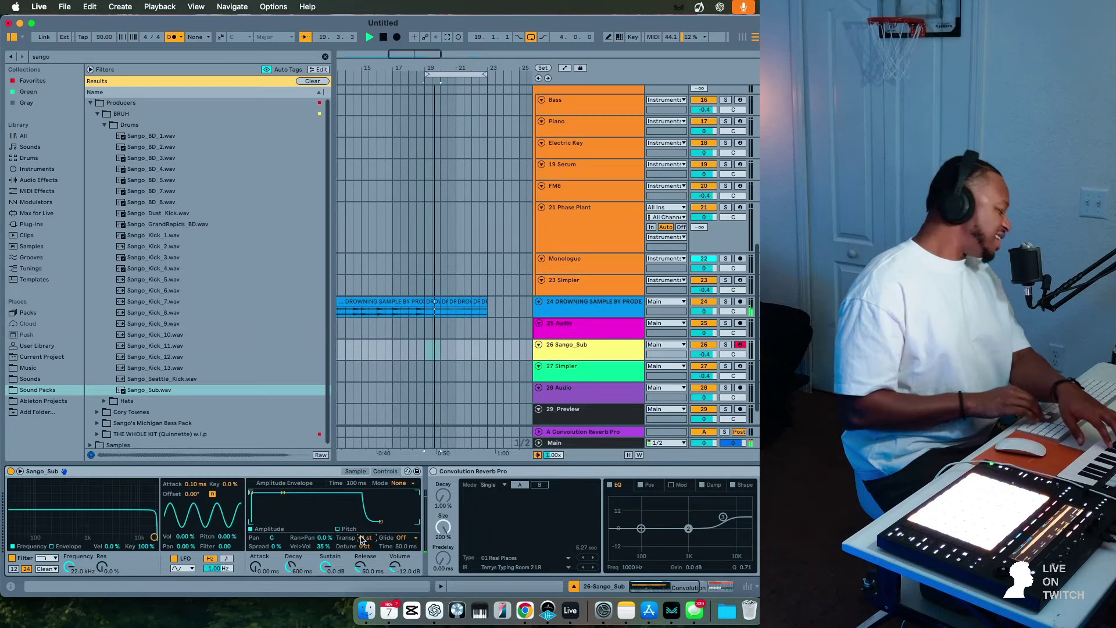
key(Up)
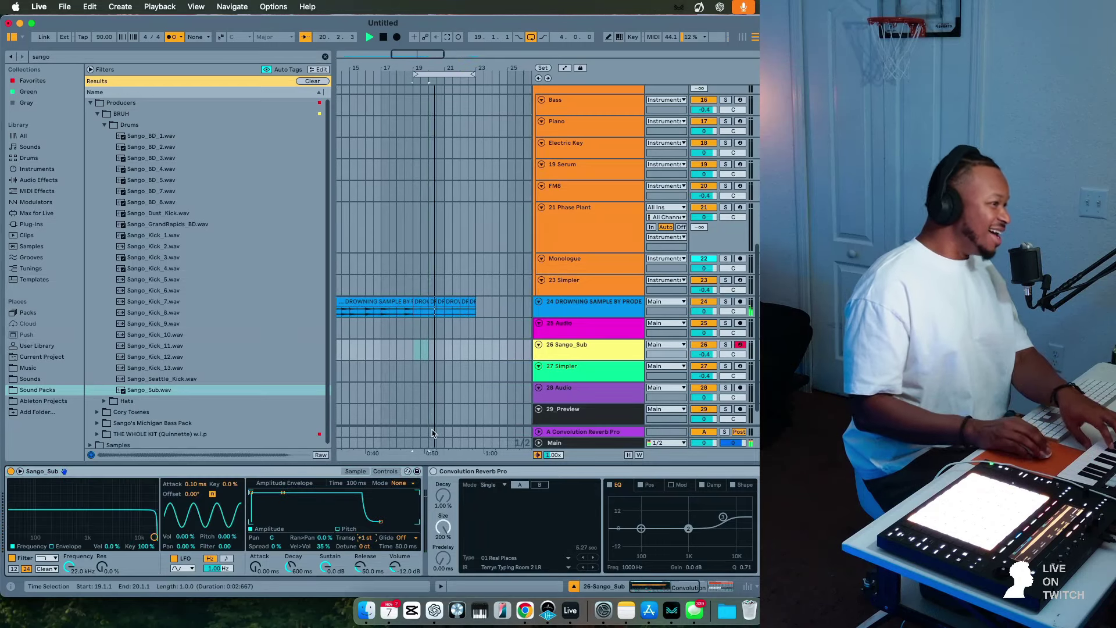
Set Simpler's Vel>Vol to 0% for the Sango_Sub sample and show its waveform.
drag(324, 546, 324, 571)
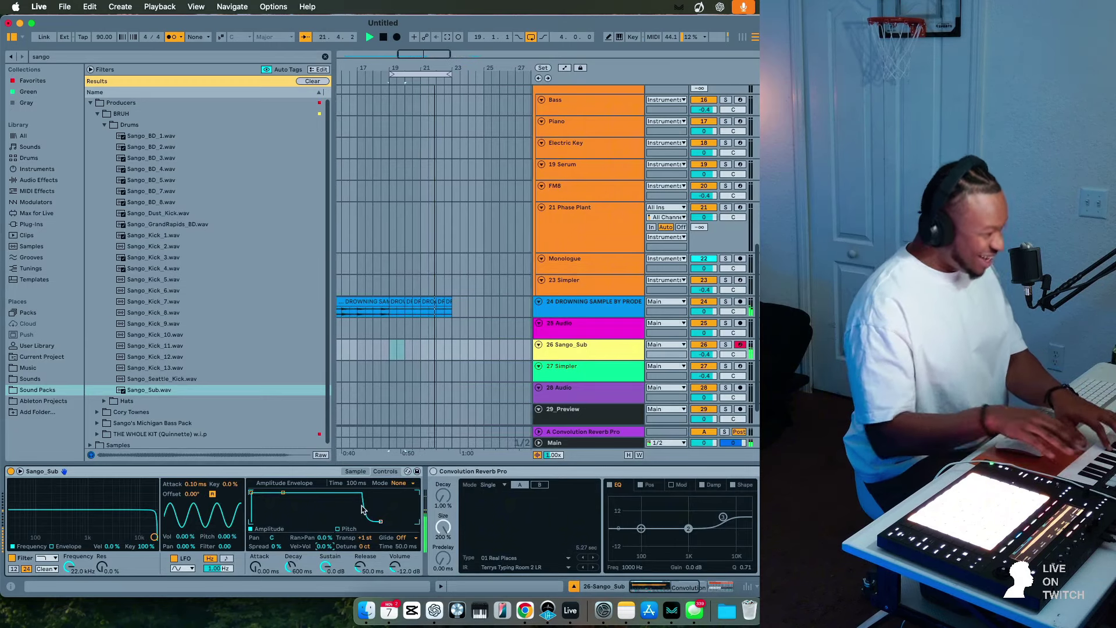
click(355, 471)
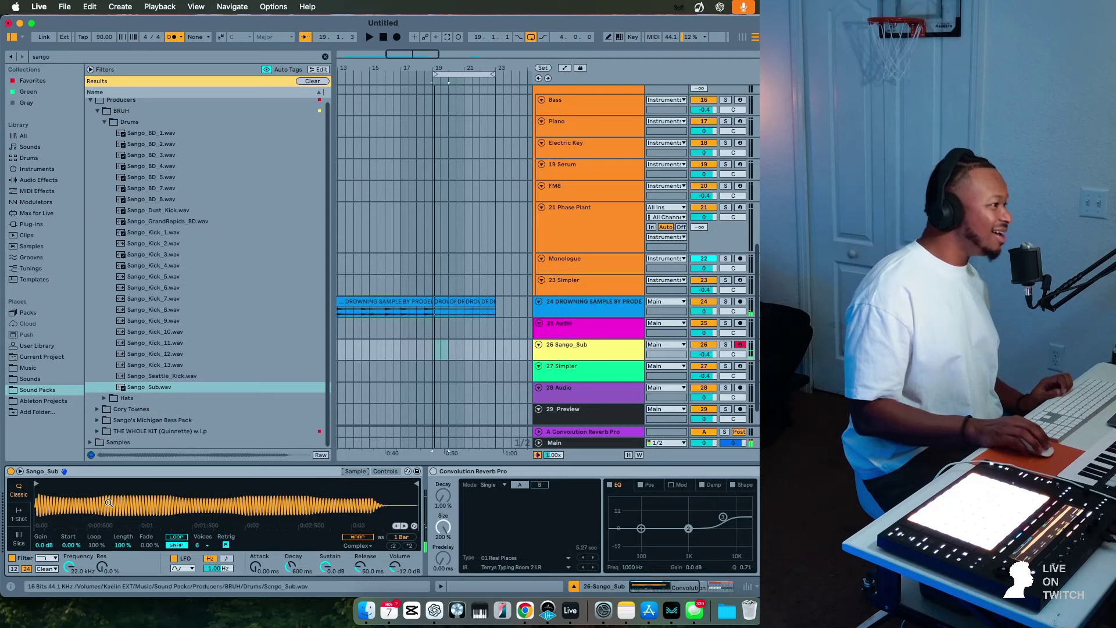
Browse the Sound Packs' Samples drums and open the Sango Drum Kit – Installment 2 folder.
click(118, 445)
click(123, 127)
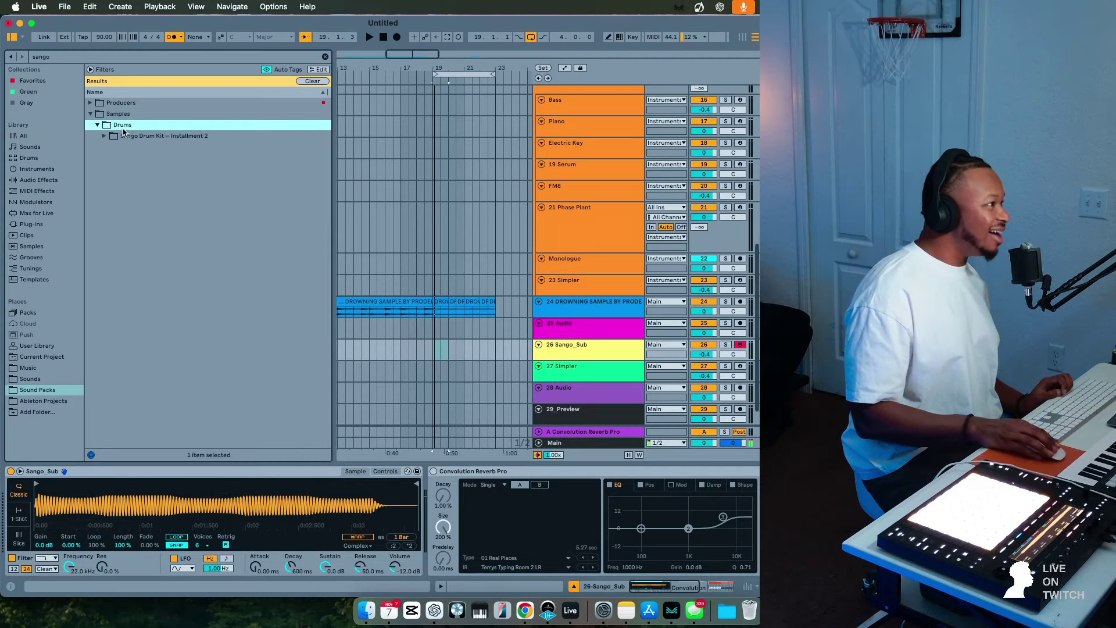
click(140, 137)
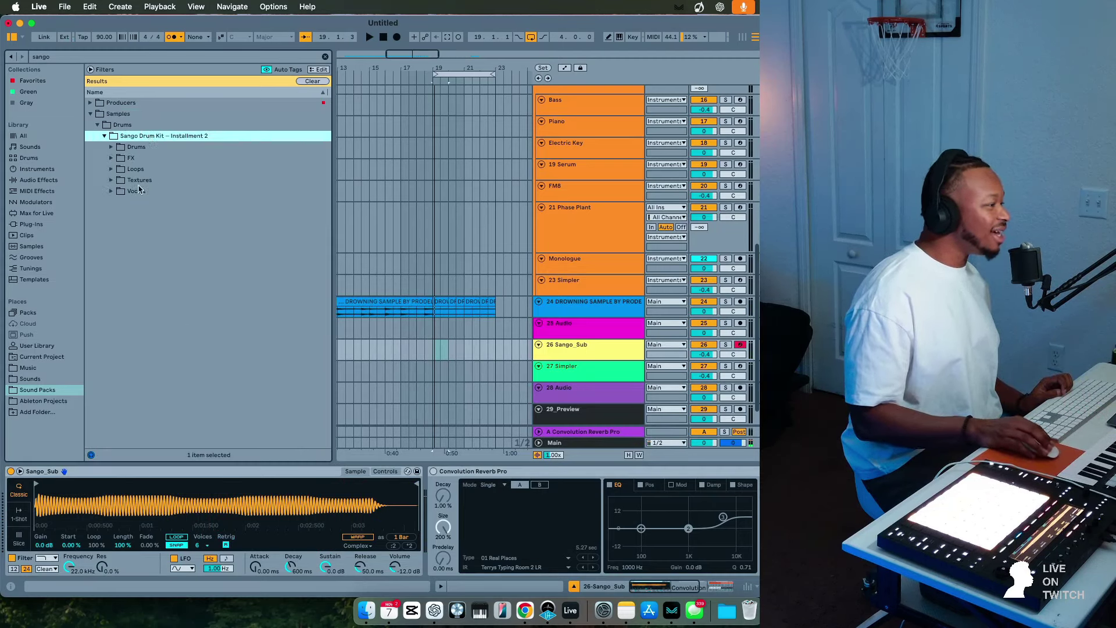
Search the Sound Packs for "oh".
click(30, 378)
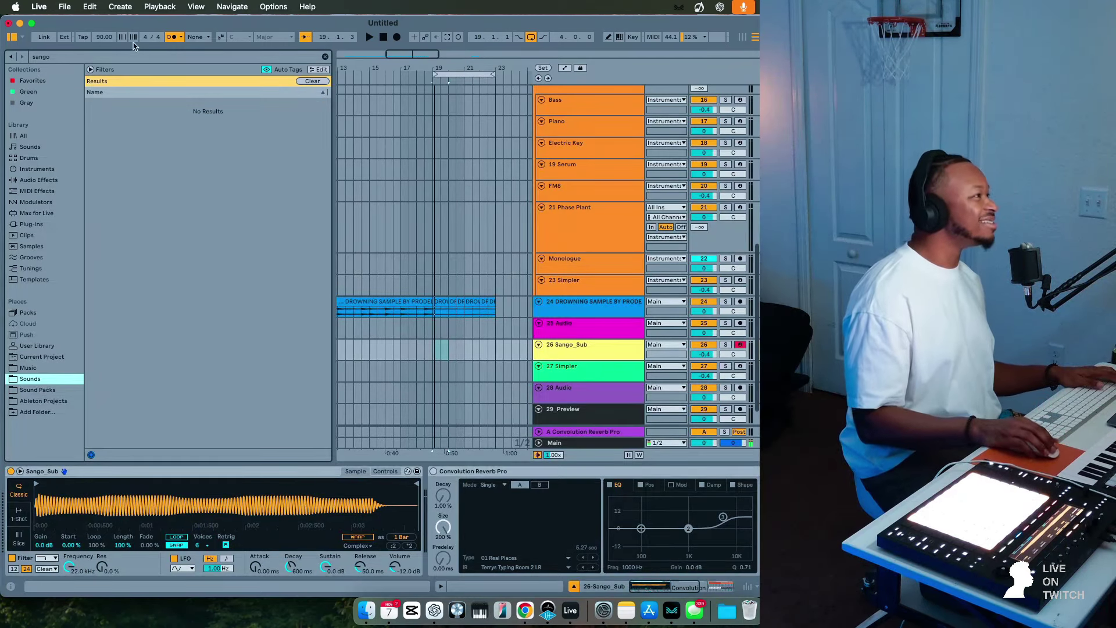
click(110, 57)
text(d)
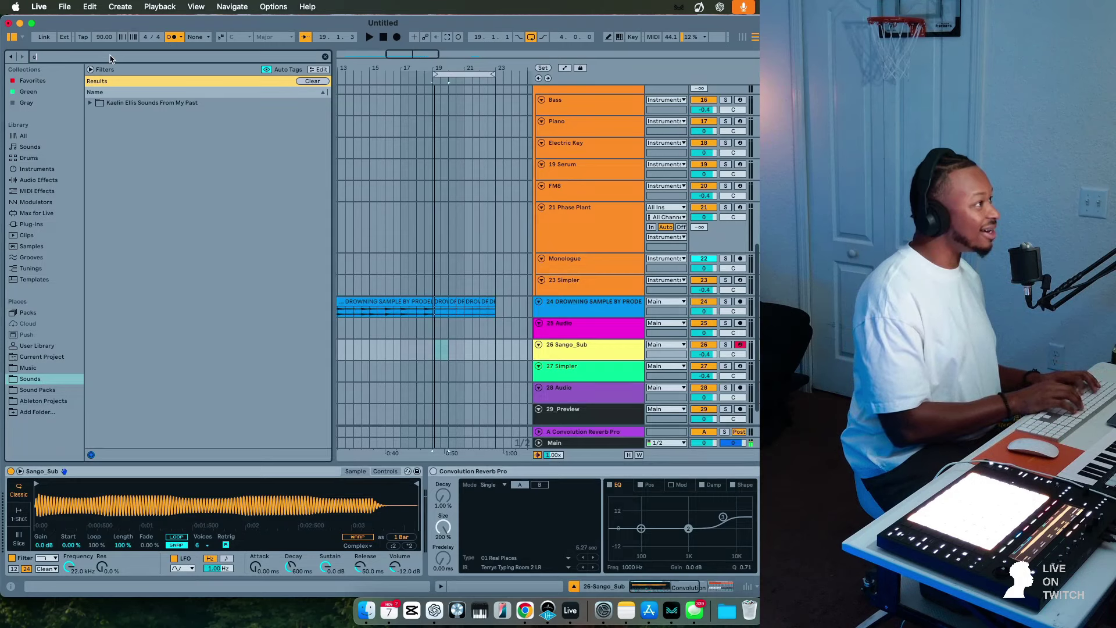
text(h)
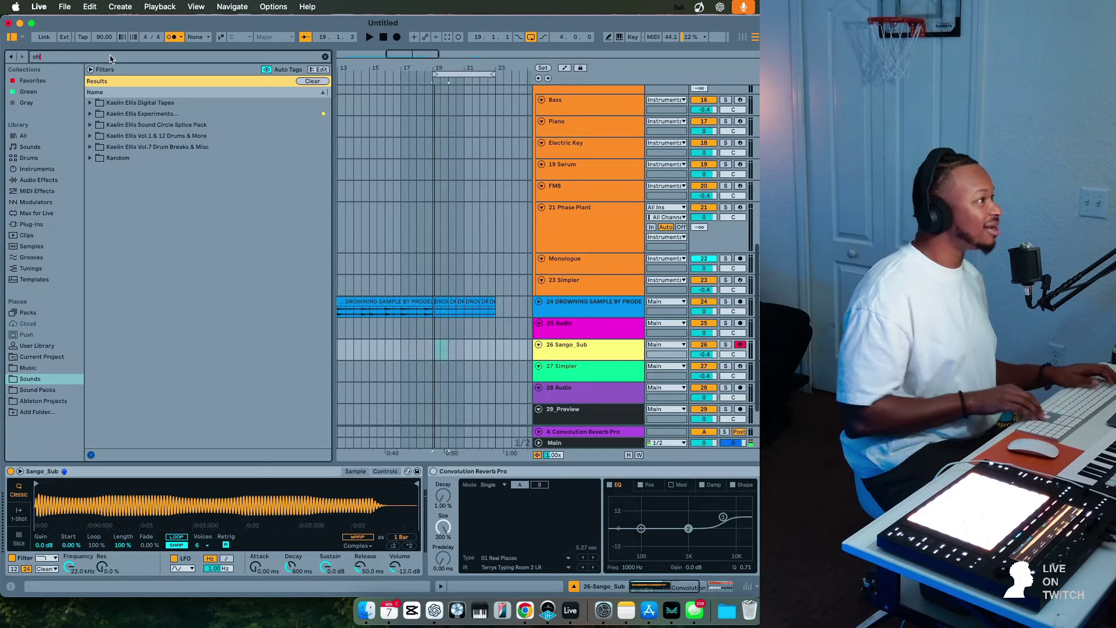
click(48, 388)
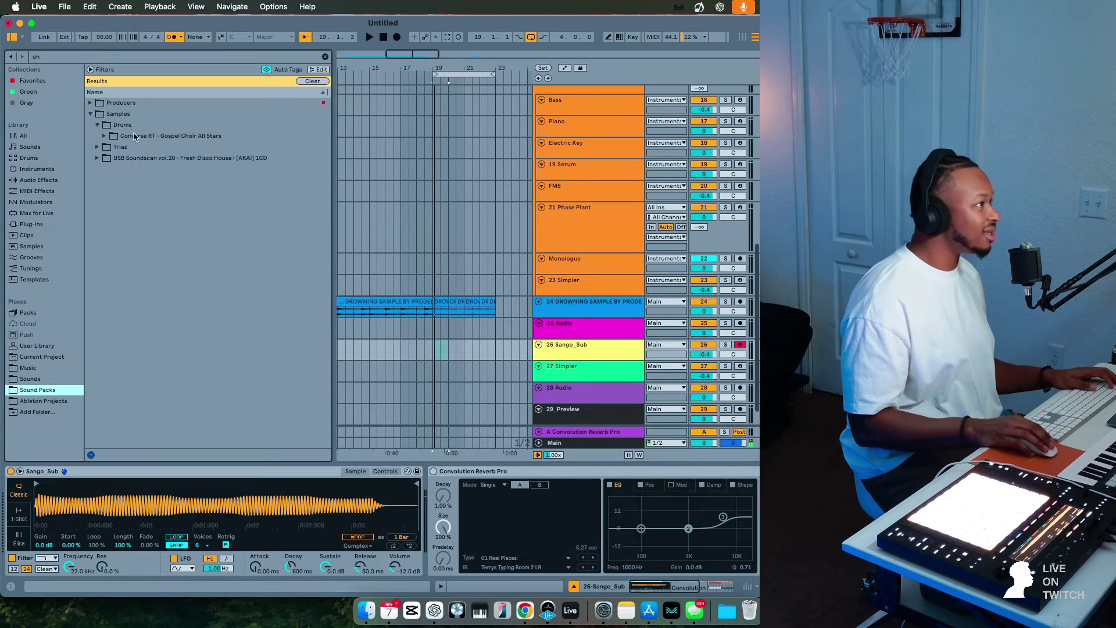
Open the OGDV 808 folder of Oh Gosh Drumkit Vol. 5 among the Producers sound packs.
click(117, 102)
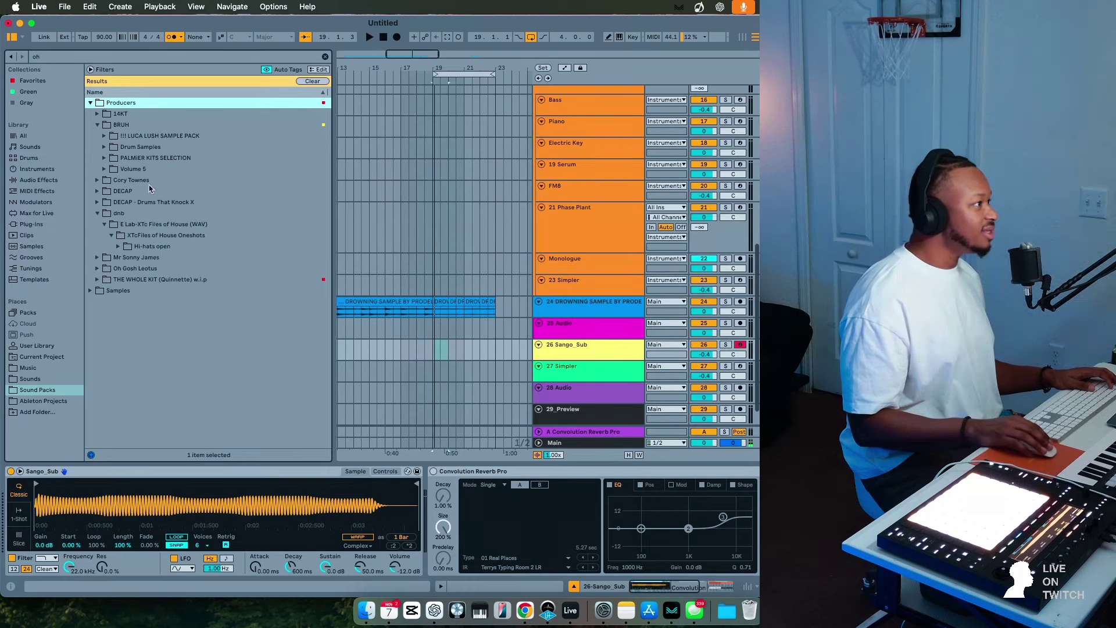
click(138, 268)
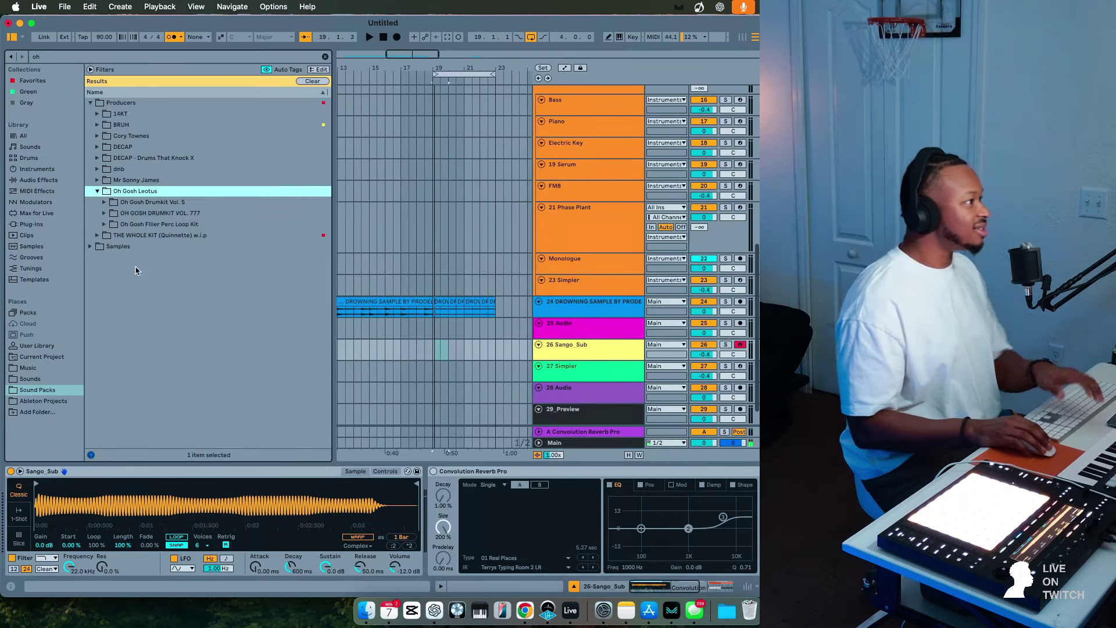
click(165, 203)
click(155, 236)
Audition the first few OGDV 808 samples and load OGDV Ballsy 808 (C#).wav into the Simpler on track 26.
click(172, 281)
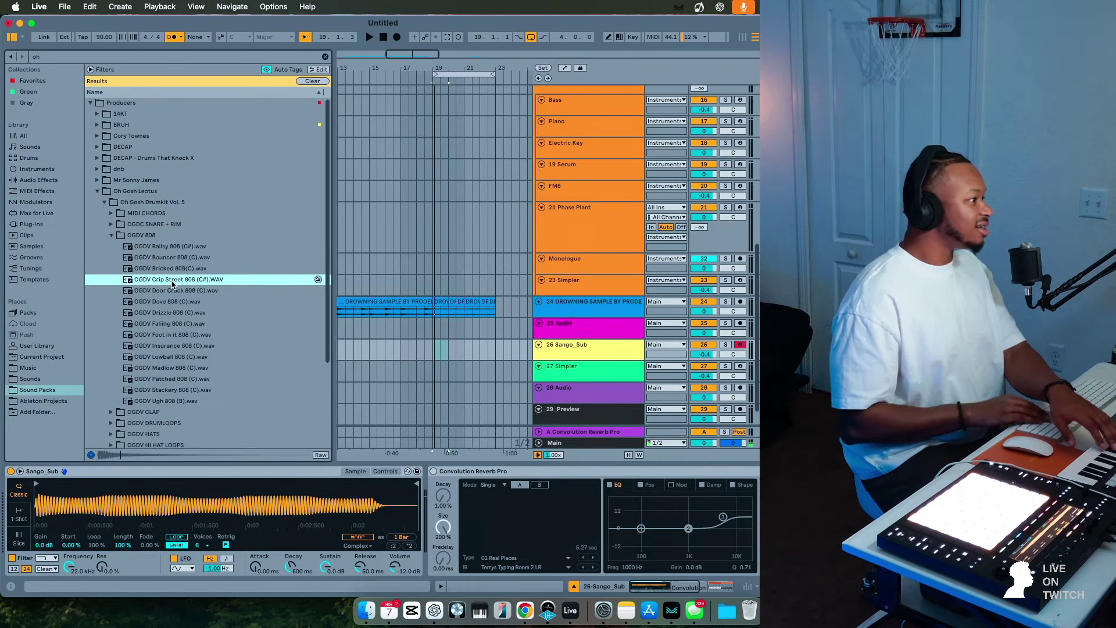
key(Down)
key(Up)
key(Up)
key(Up)
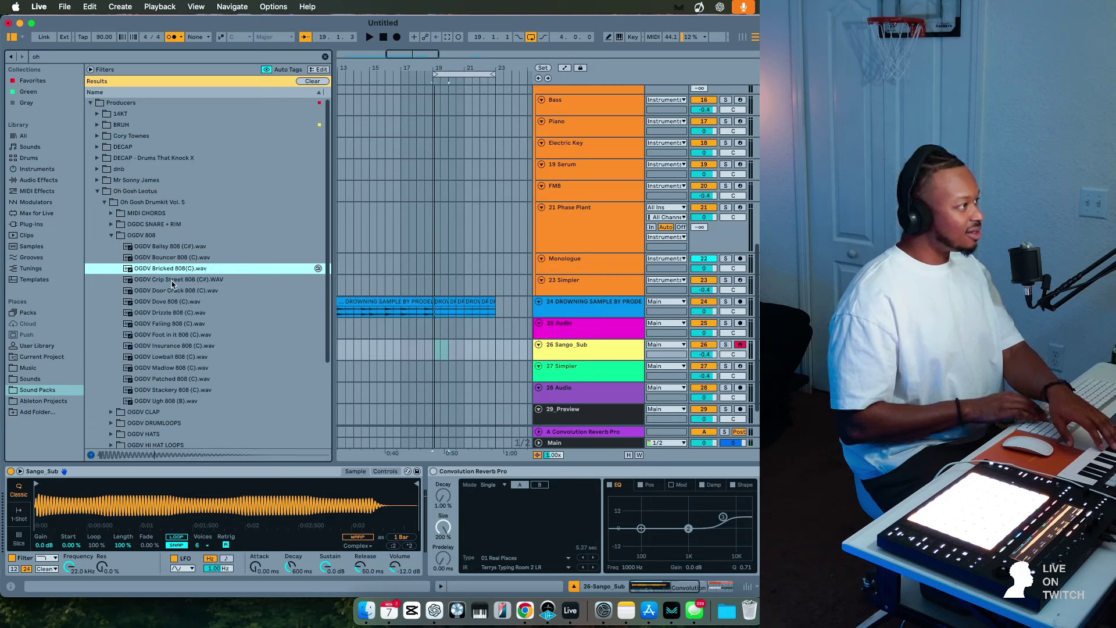
key(Down)
key(Up)
key(Up)
key(Down)
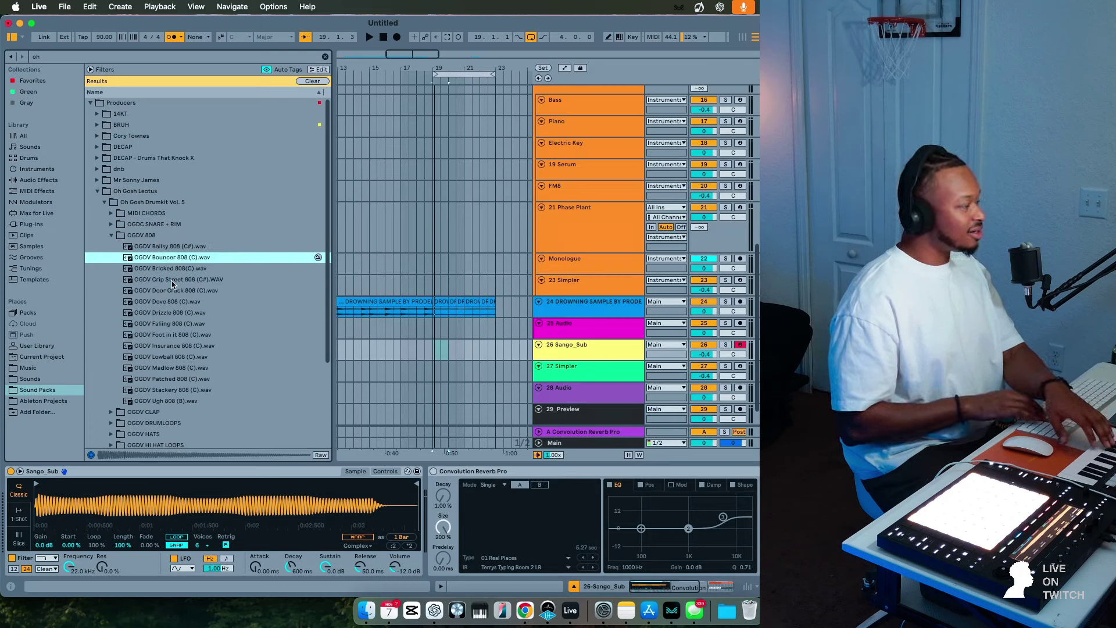
key(Down)
key(Up)
key(Up)
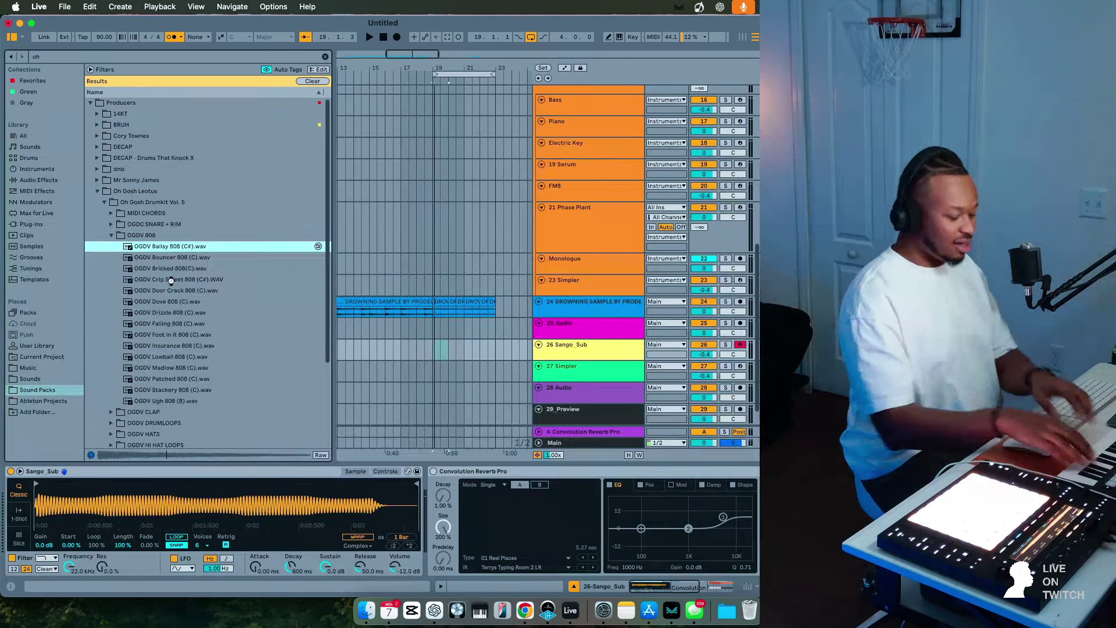
key(Return)
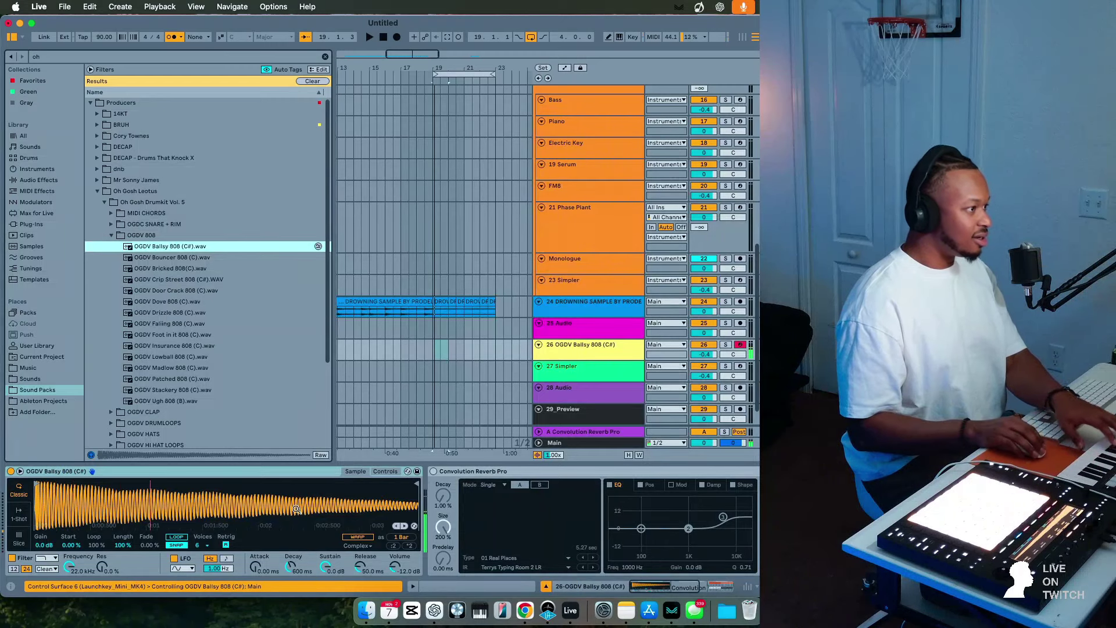
Set Vel>Vol to 0% in Simpler's controls for the OGDV Ballsy 808 sample.
click(385, 473)
click(385, 471)
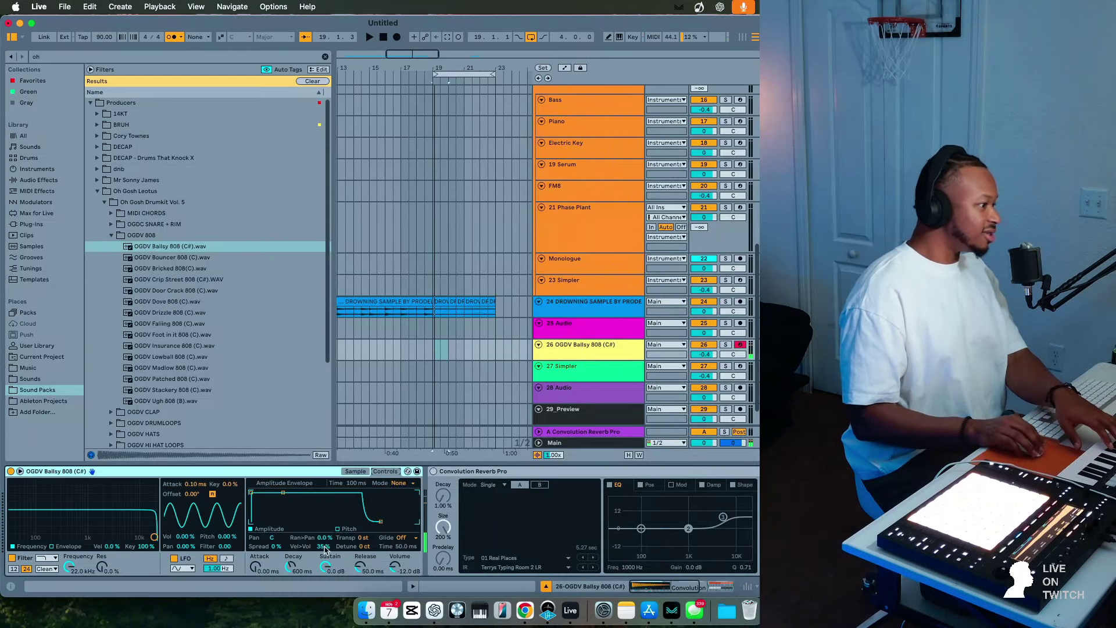
click(324, 546)
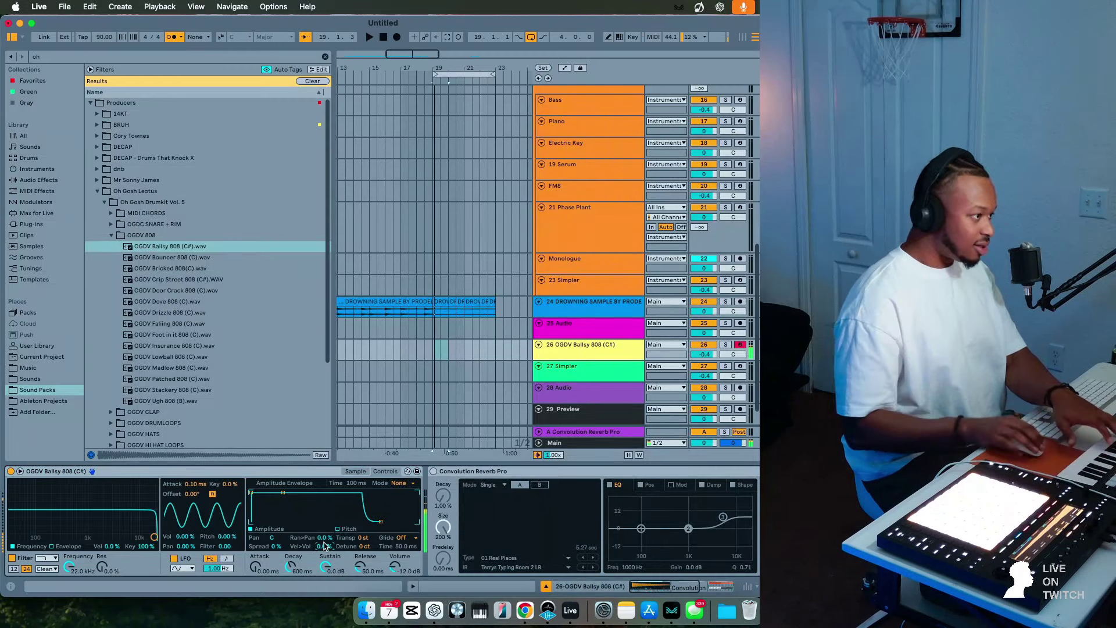
Set the KFX 2.2 Mix rack's High Filter macro to 19.9 kHz and transpose the 808 in Simpler to +2 st.
scroll(425, 555, right, 5)
drag(498, 556, 498, 494)
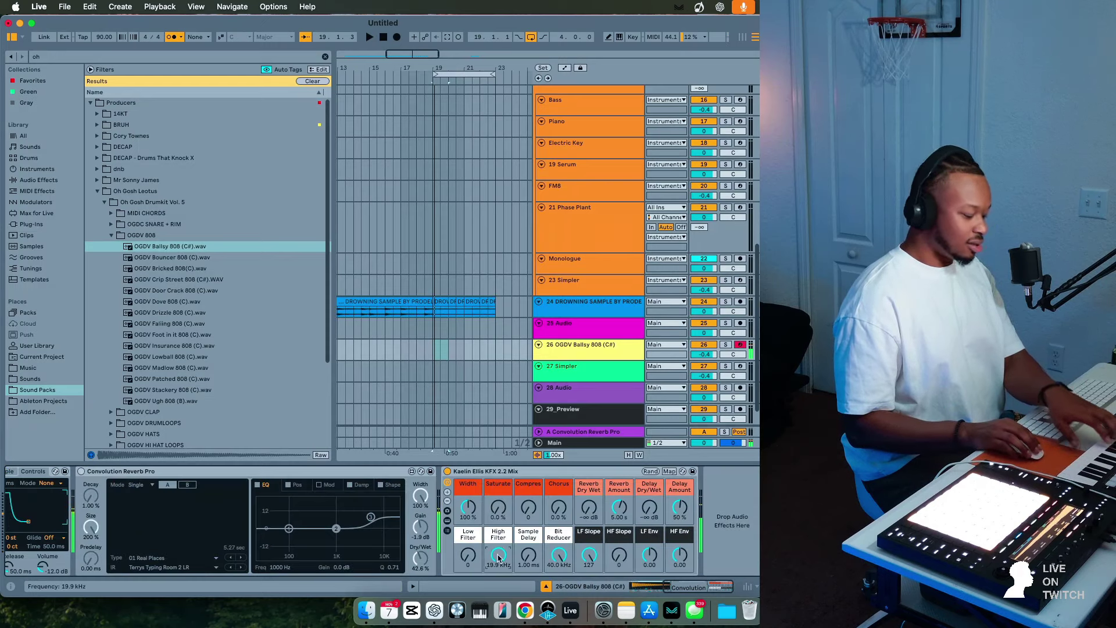
scroll(497, 557, left, 5)
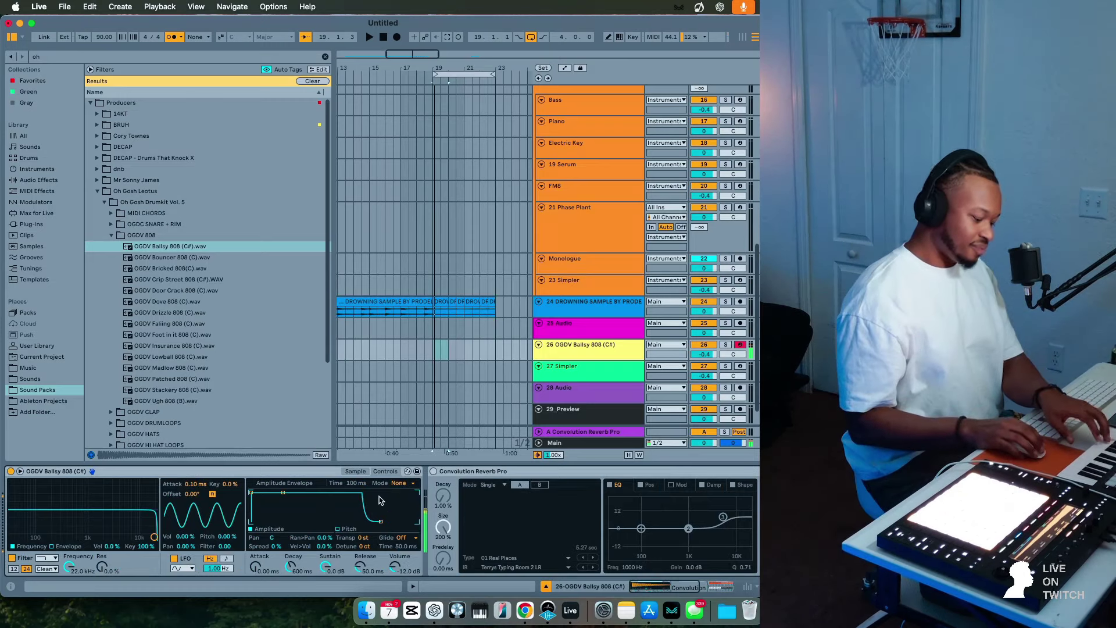
scroll(380, 500, right, 1)
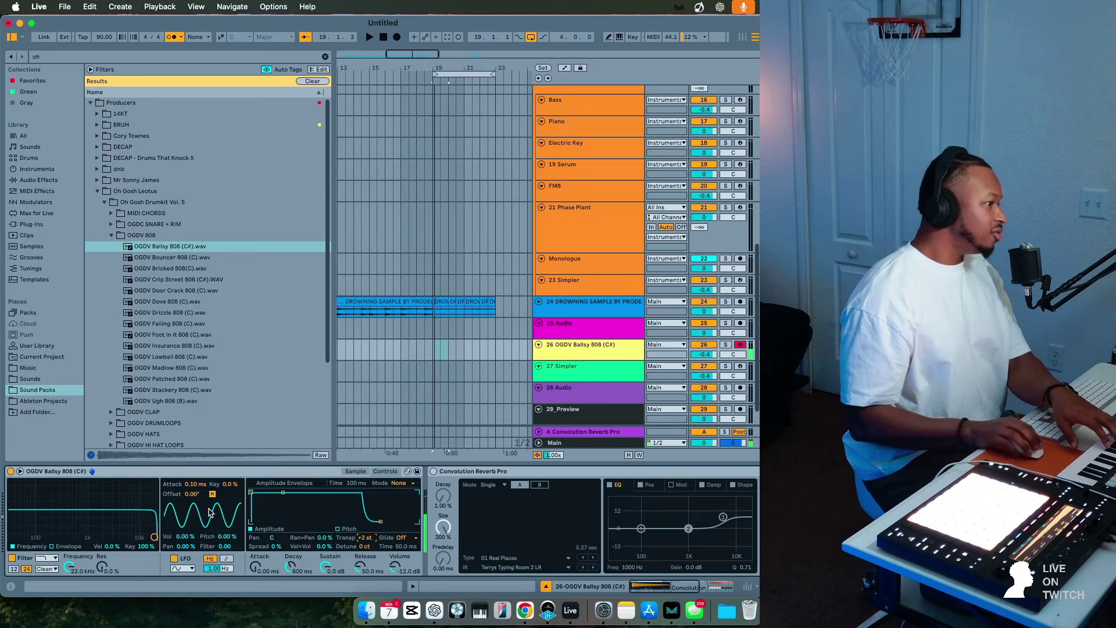
Set Simpler's Voices to 1 and switch the 808 sample to 1-Shot mode.
click(352, 471)
click(200, 545)
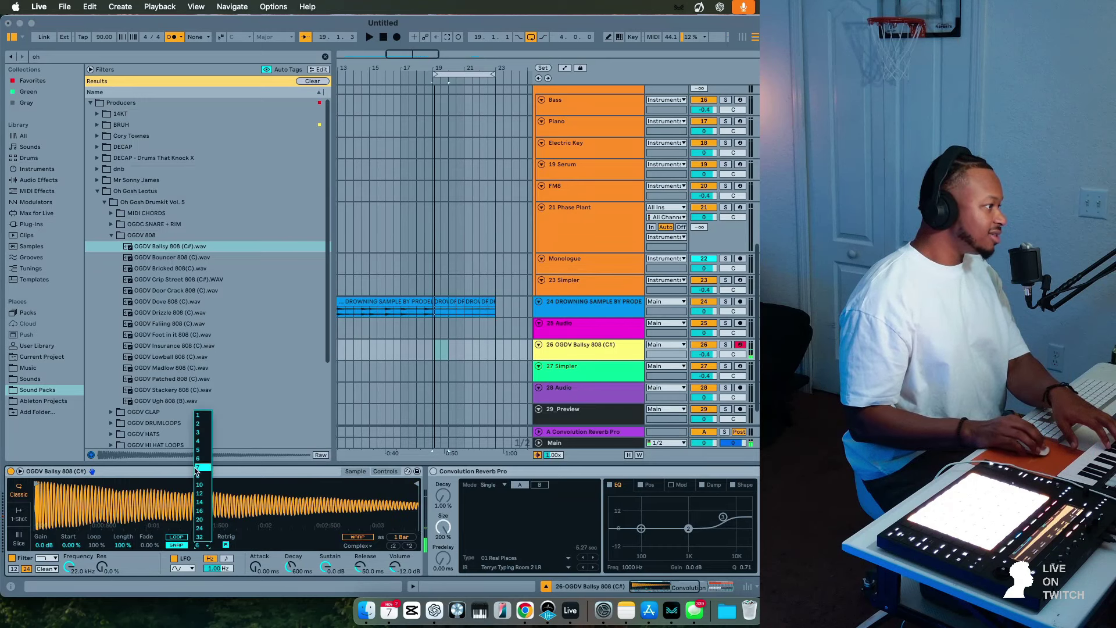
click(198, 416)
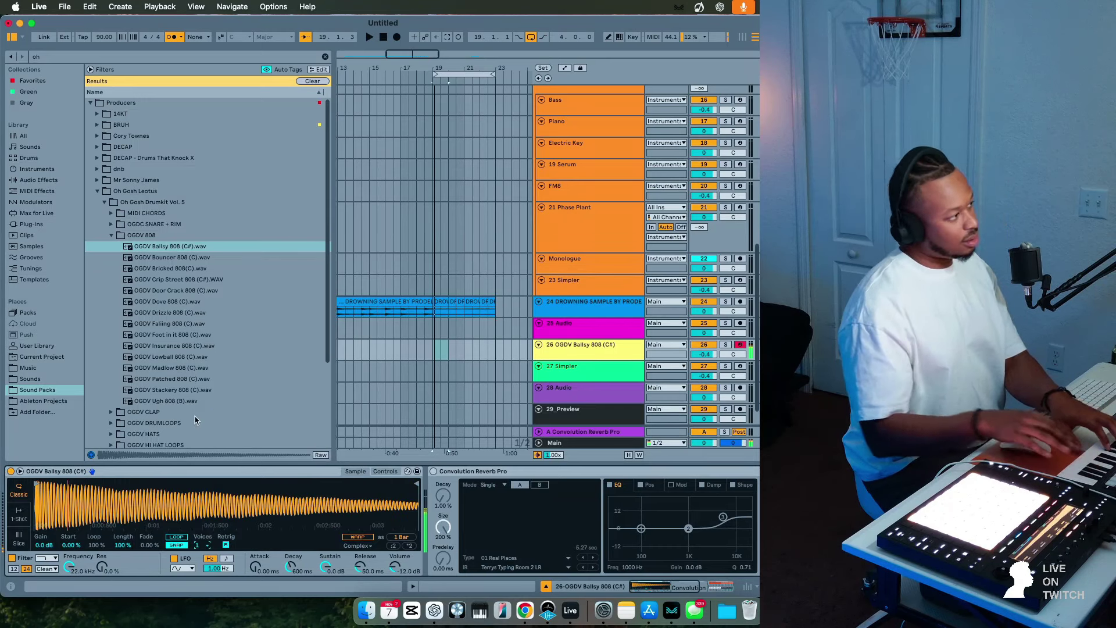
click(20, 510)
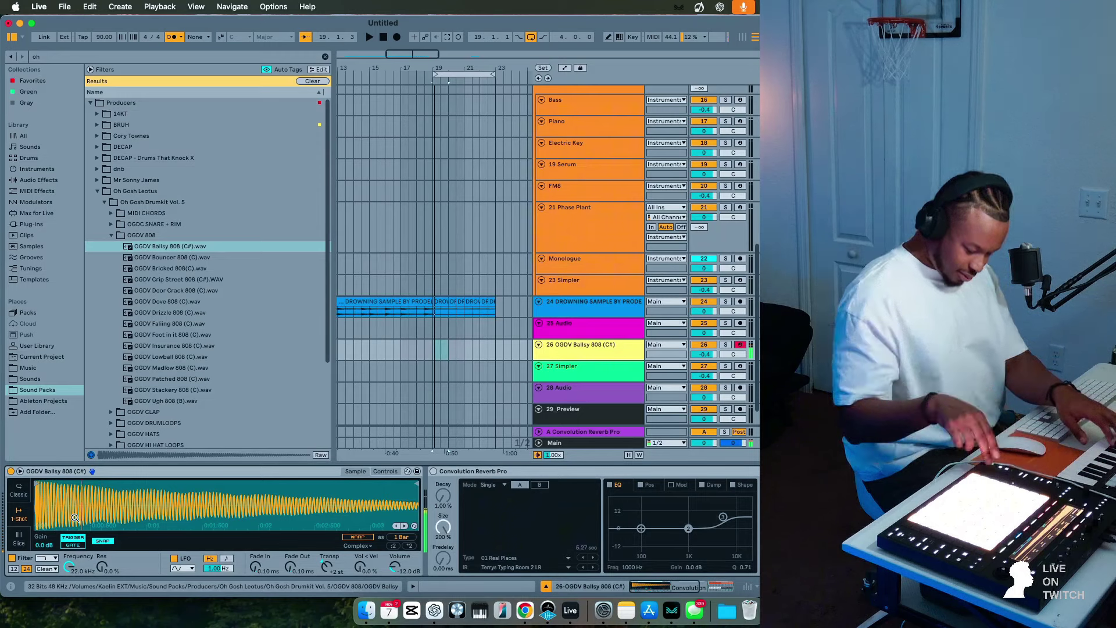
Play the loop, set Simpler's filter frequency to 411 Hz and capture the played bass line as a MIDI clip on track 26.
key(space)
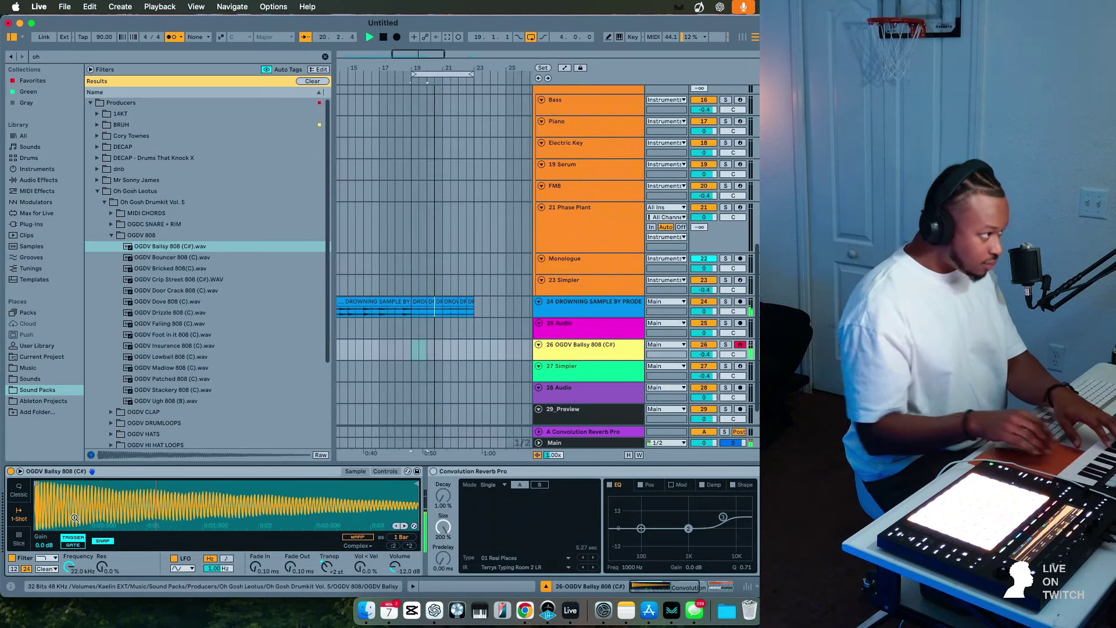
drag(69, 565, 69, 588)
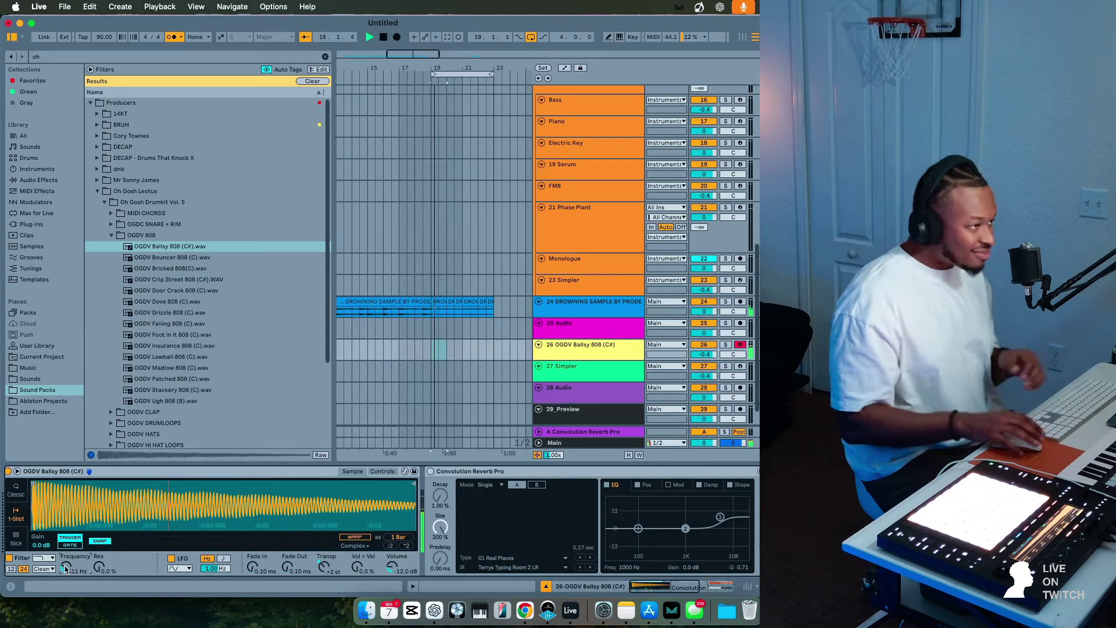
click(447, 37)
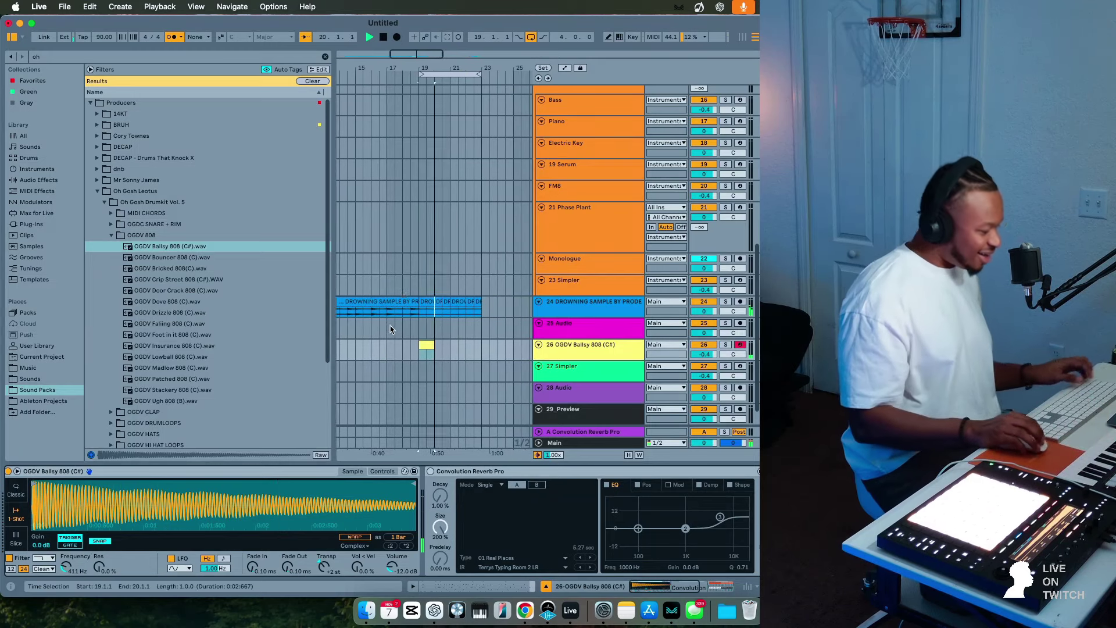
With a fixed 2-bar grid, move the captured bass clip to bar 23 and extend its start back to bar 19.
scroll(414, 314, down, 1)
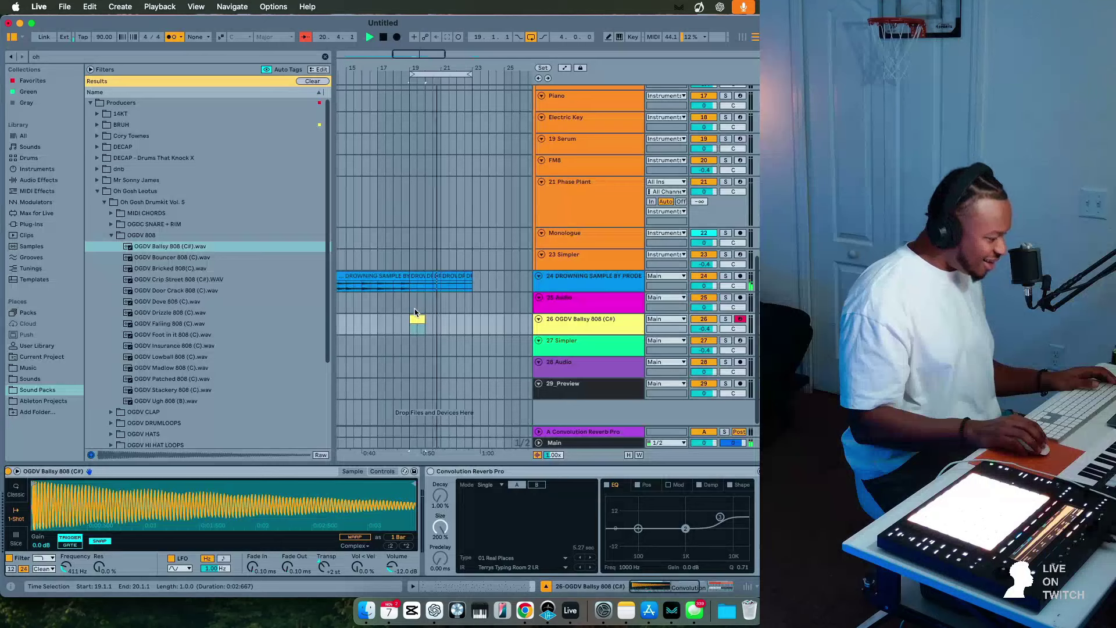
right_click(440, 337)
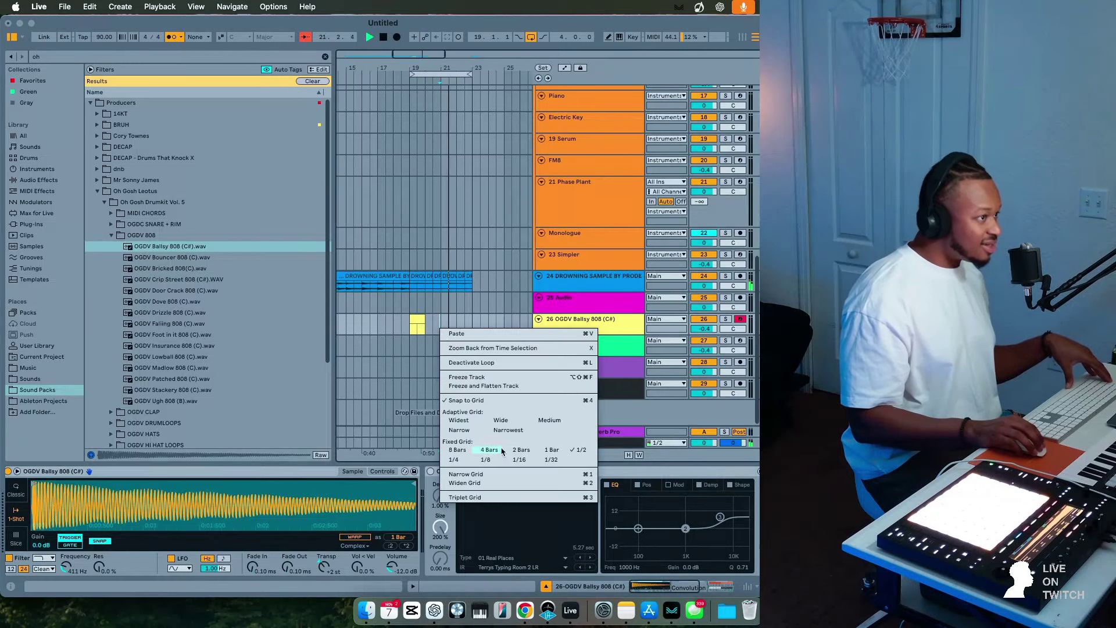
click(520, 451)
click(467, 322)
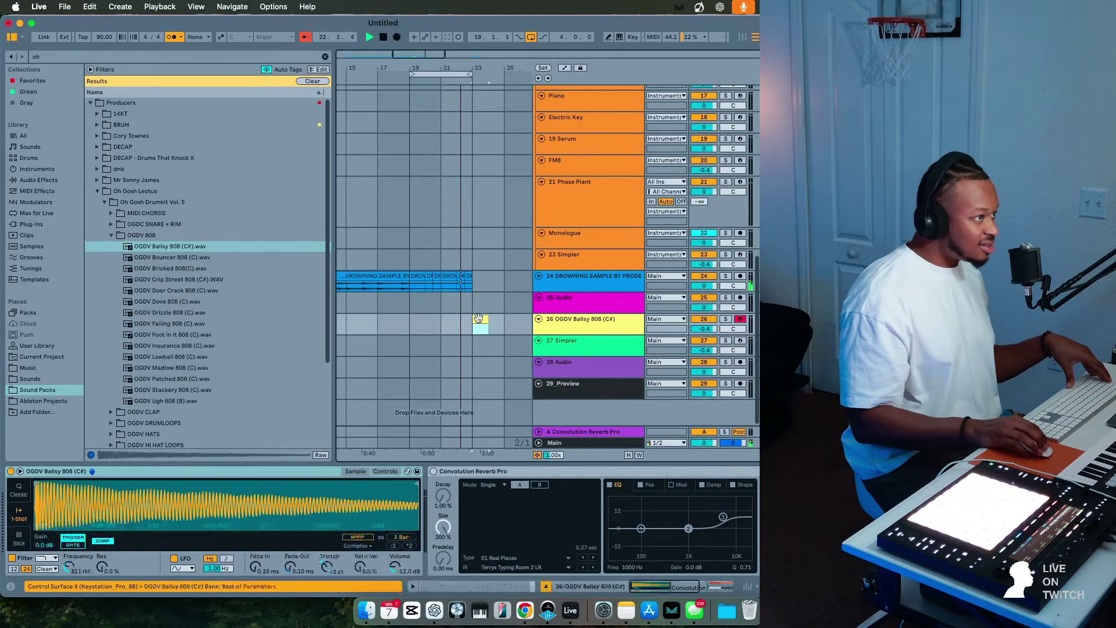
drag(475, 318, 404, 323)
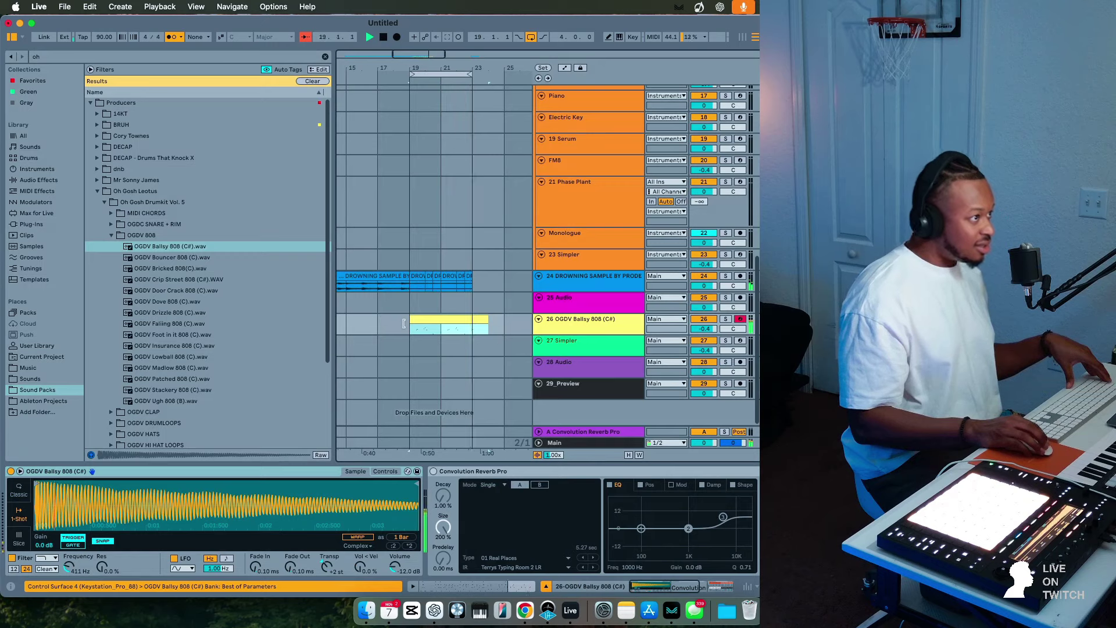
Duplicate the first two bars of the bass clip, from bar 19, over bars 21 to 23.
double_click(440, 328)
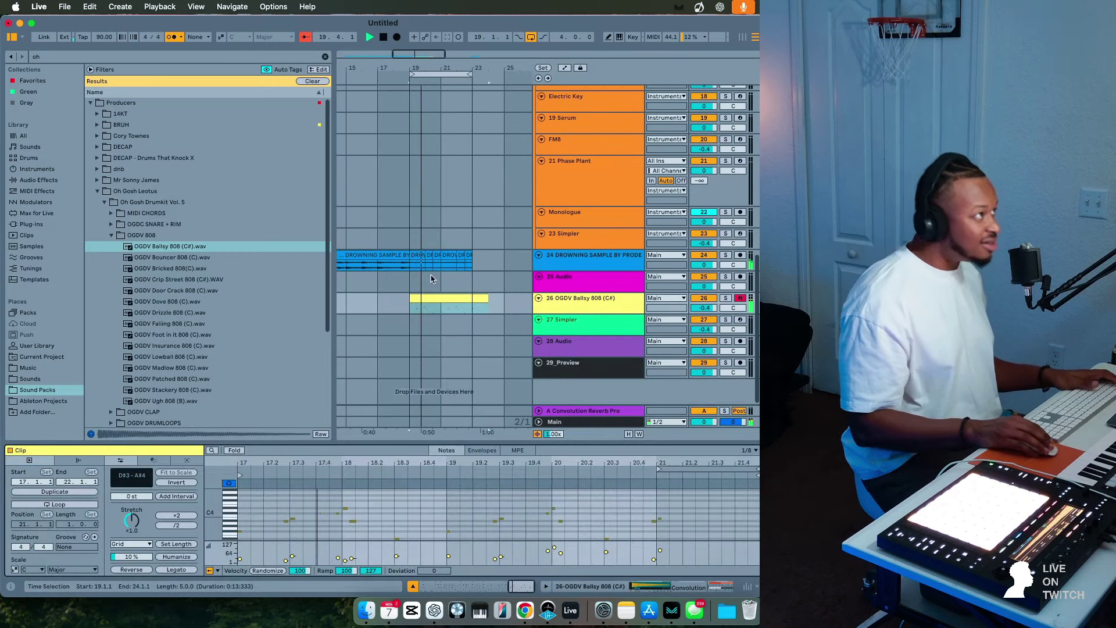
click(468, 299)
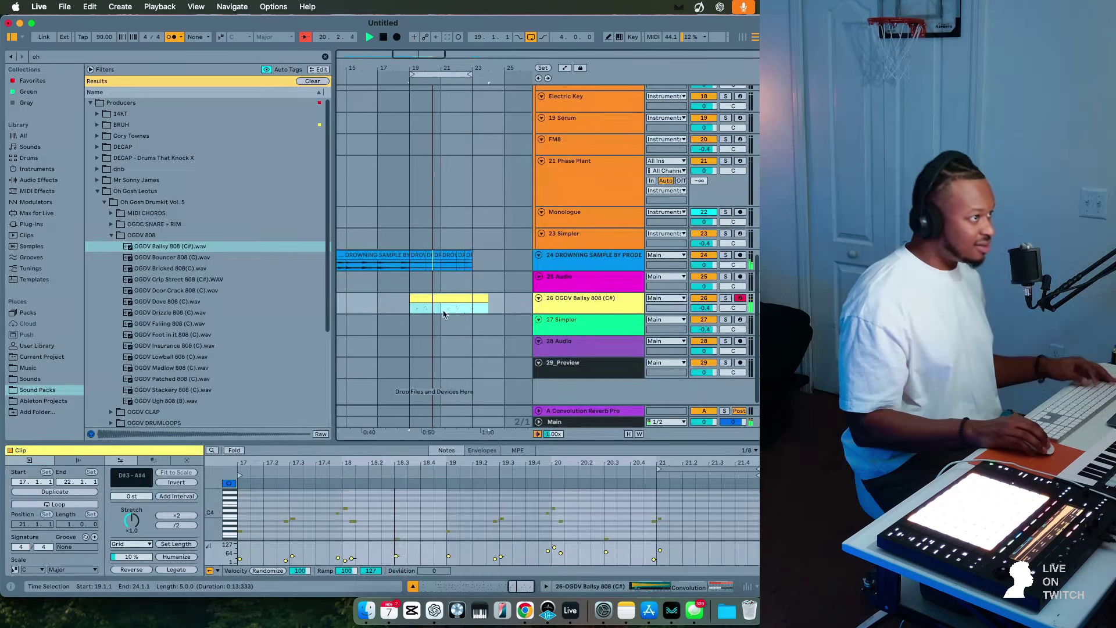
drag(443, 314, 416, 314)
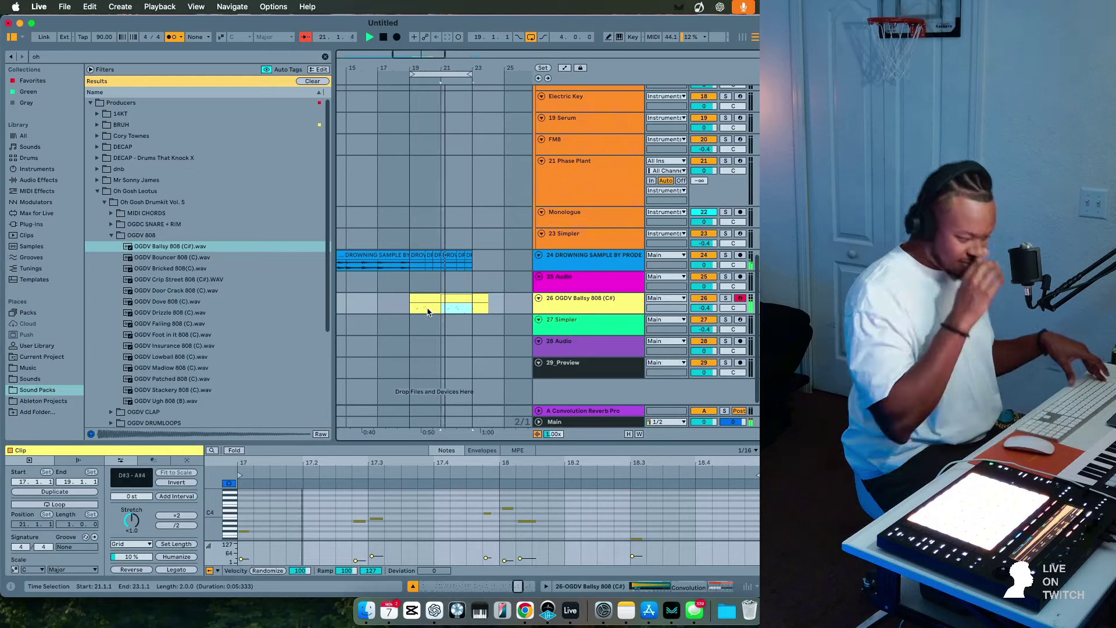
key(super+d)
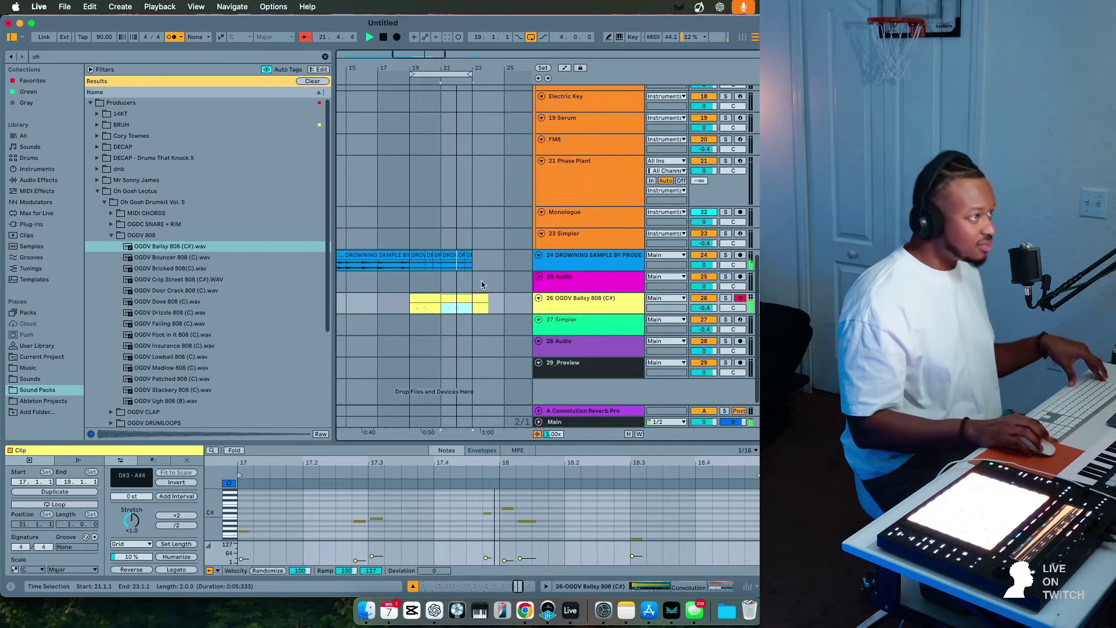
Insert a new audio track directly below the bass track 26.
click(582, 306)
key(super+shift+t)
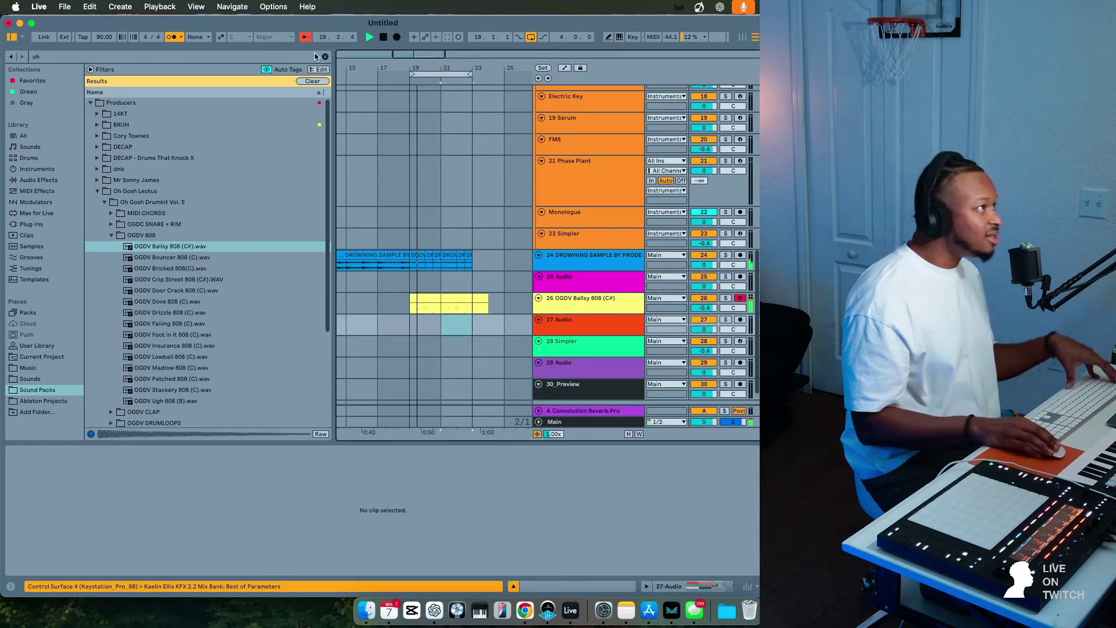
Clear the browser search and open the kick one-shots folder of the Vol.10 Pocket Pack in the Sounds place.
click(312, 82)
click(31, 378)
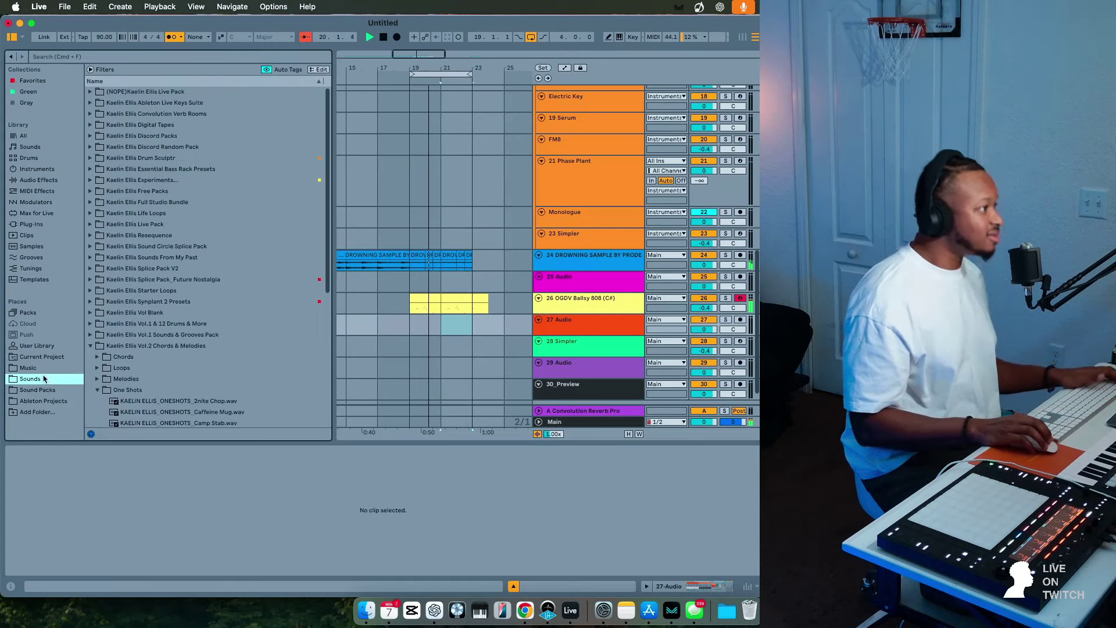
scroll(161, 381, down, 1)
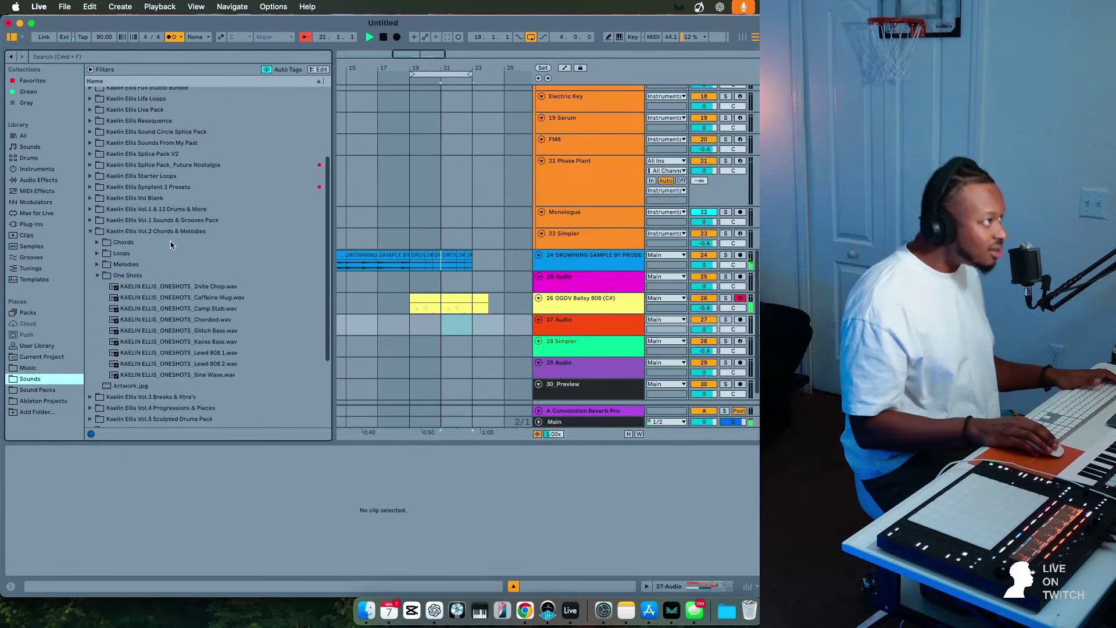
click(169, 233)
click(169, 235)
click(178, 357)
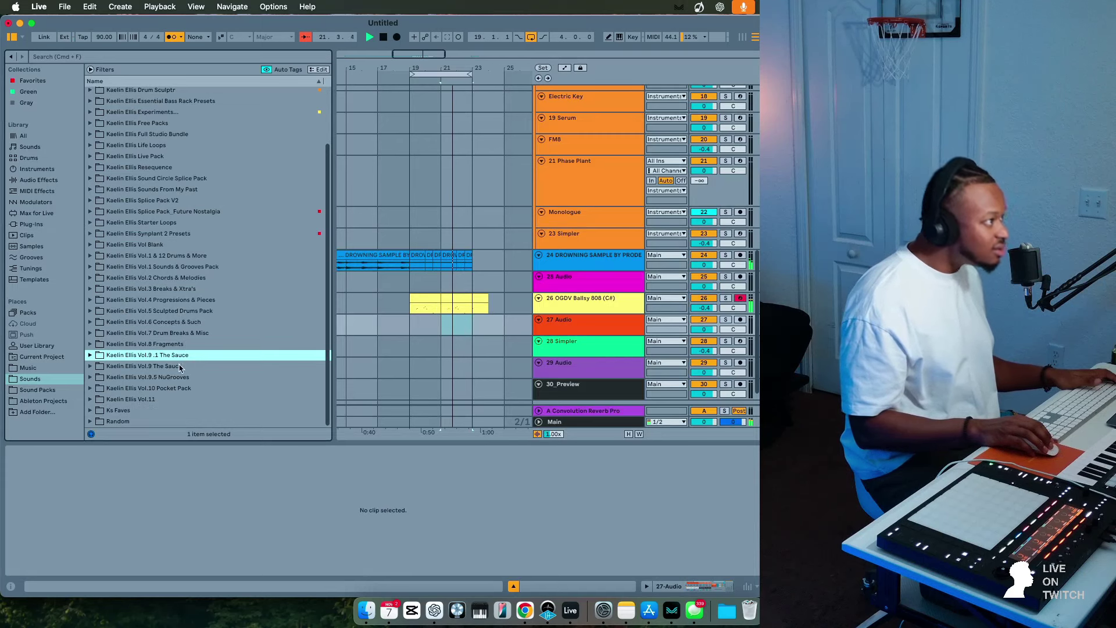
click(172, 388)
click(171, 389)
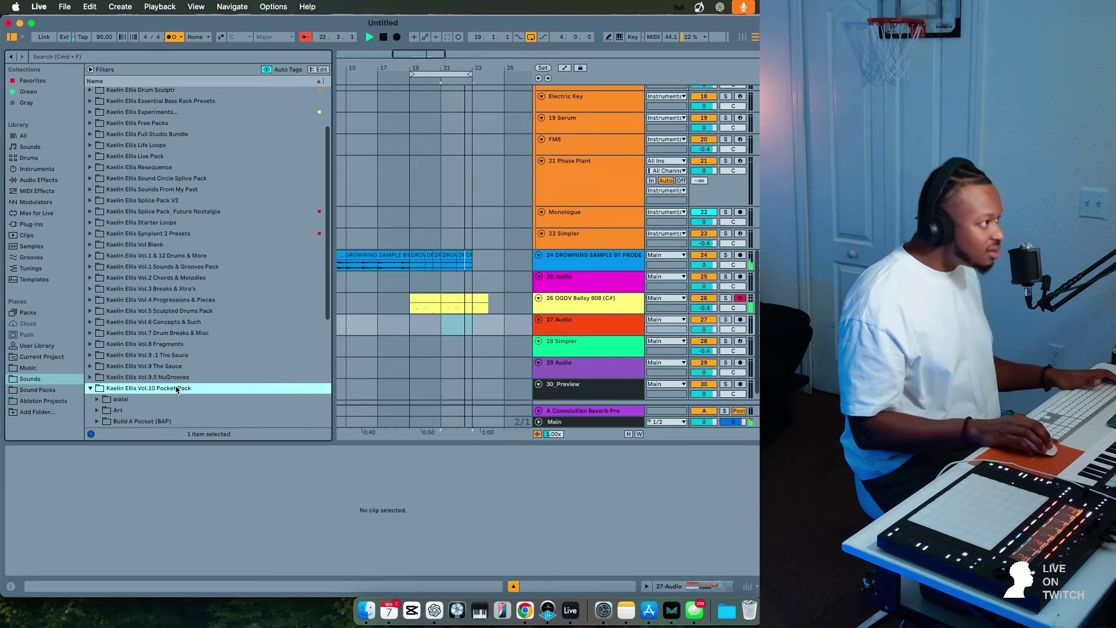
scroll(155, 407, down, 5)
click(133, 350)
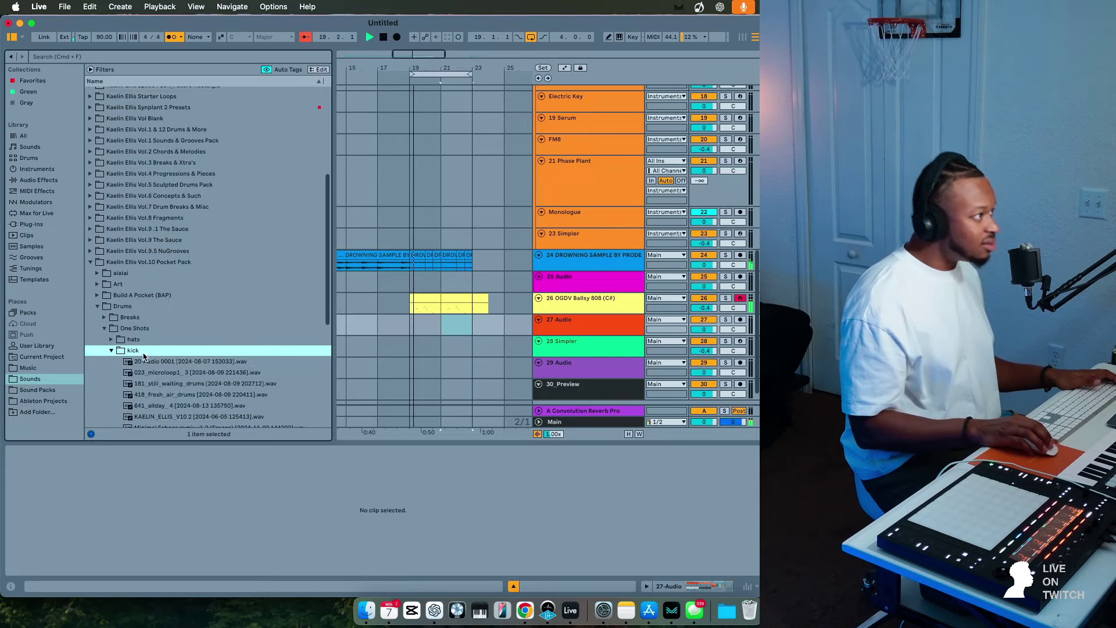
Audition the kick one-shots over the running loop, ending on the second Sunday Morning Echoes sample, and stop playback.
click(177, 384)
click(178, 405)
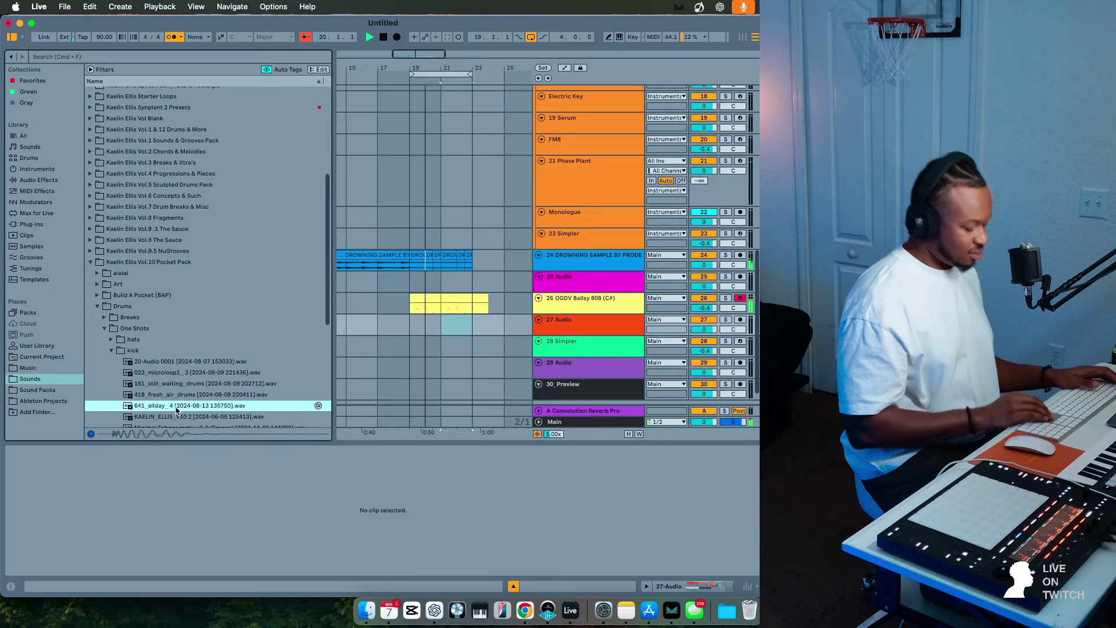
key(Down)
scroll(176, 410, down, 1)
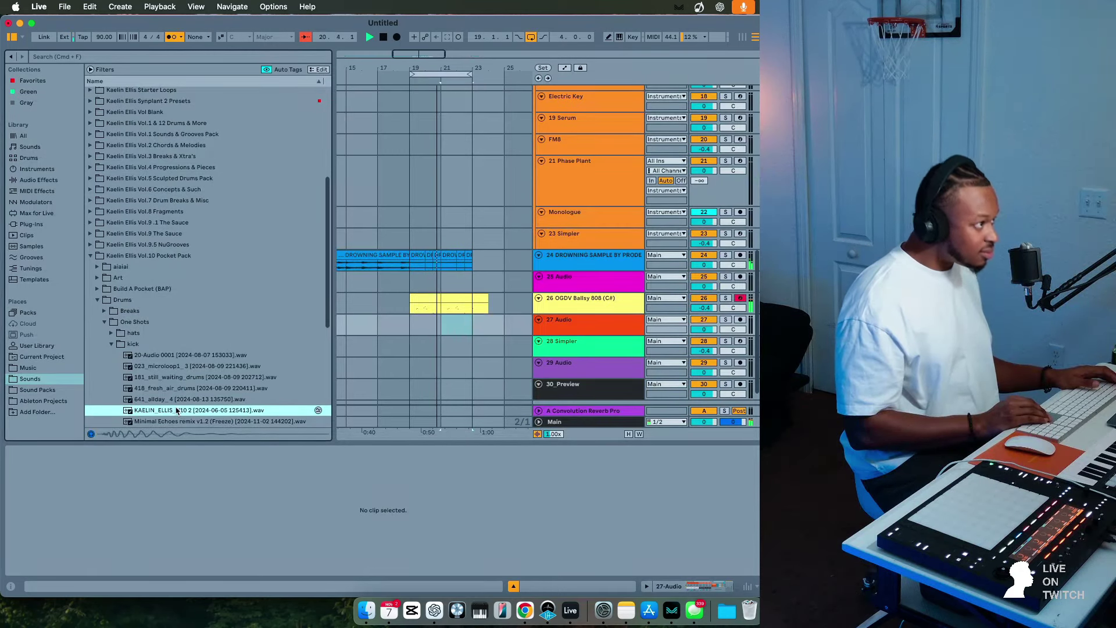
scroll(177, 407, down, 5)
click(182, 363)
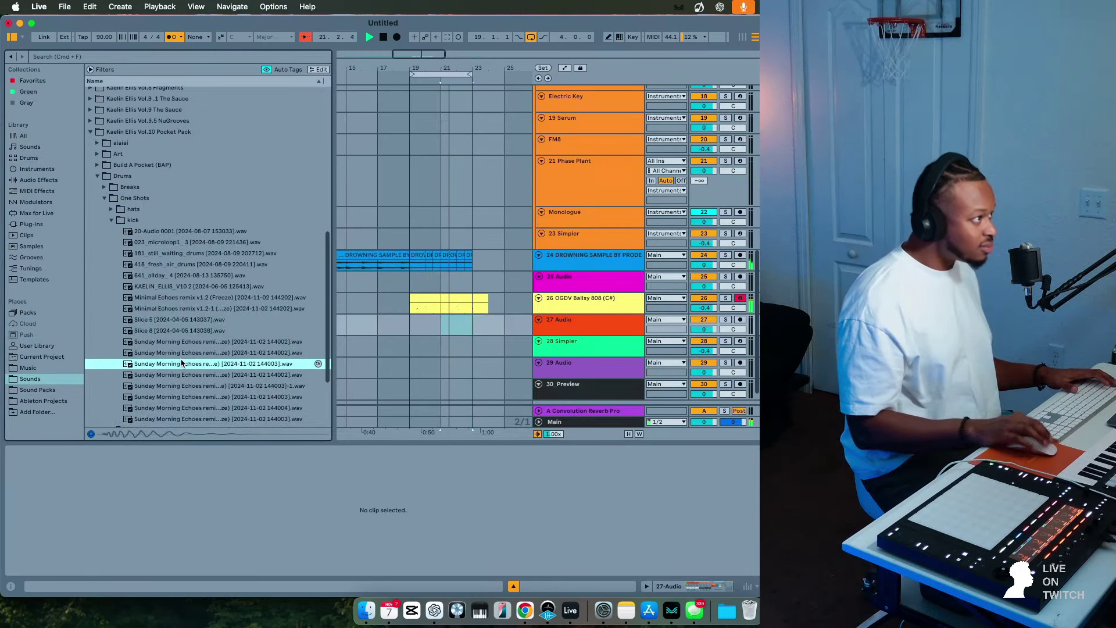
scroll(181, 363, down, 3)
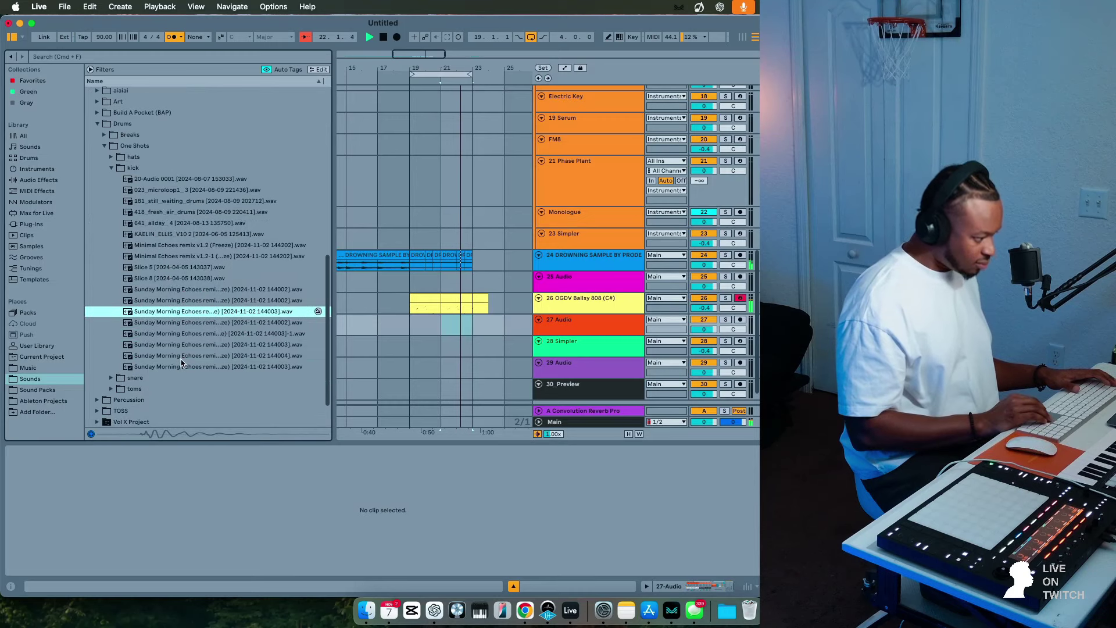
key(Down)
key(Up)
key(Up)
key(Up)
key(Down)
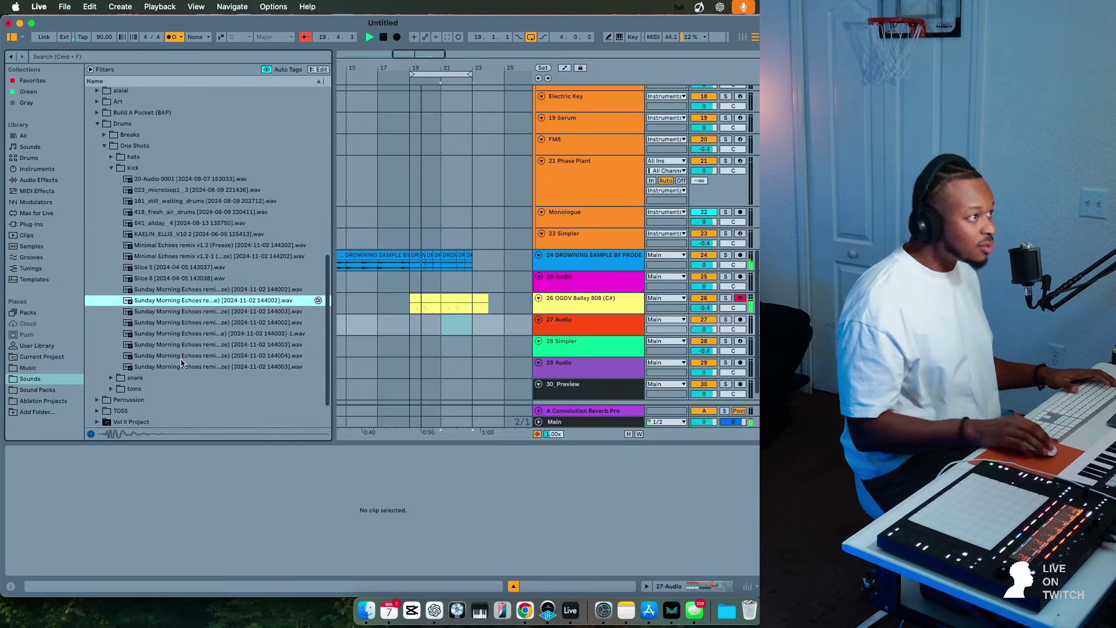
key(space)
With a fixed 1-bar grid, place the selected Sunday Morning Echoes kick on audio track 27 at bar 19.
click(408, 324)
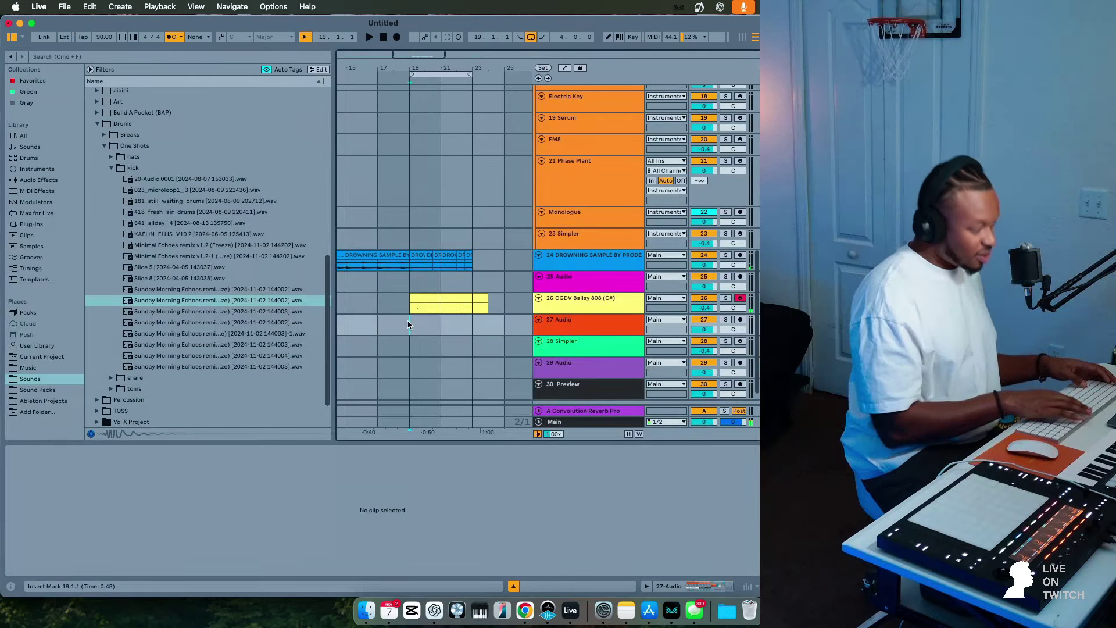
key(plus)
key(plus)
key(plus)
key(plus)
right_click(408, 324)
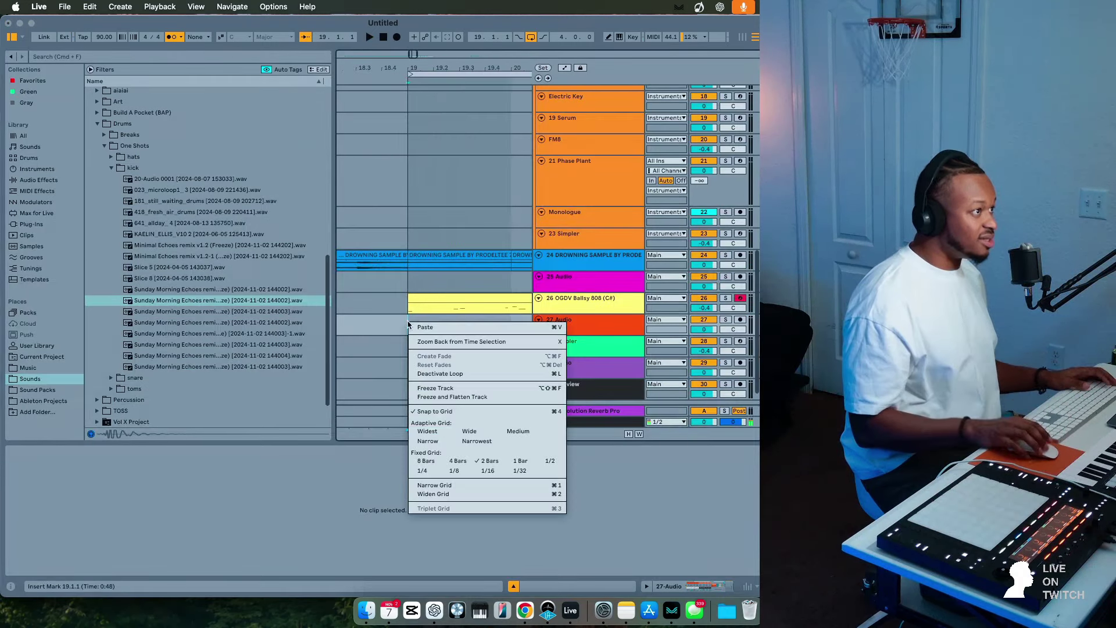
click(519, 462)
click(200, 302)
drag(193, 303, 446, 329)
click(589, 326)
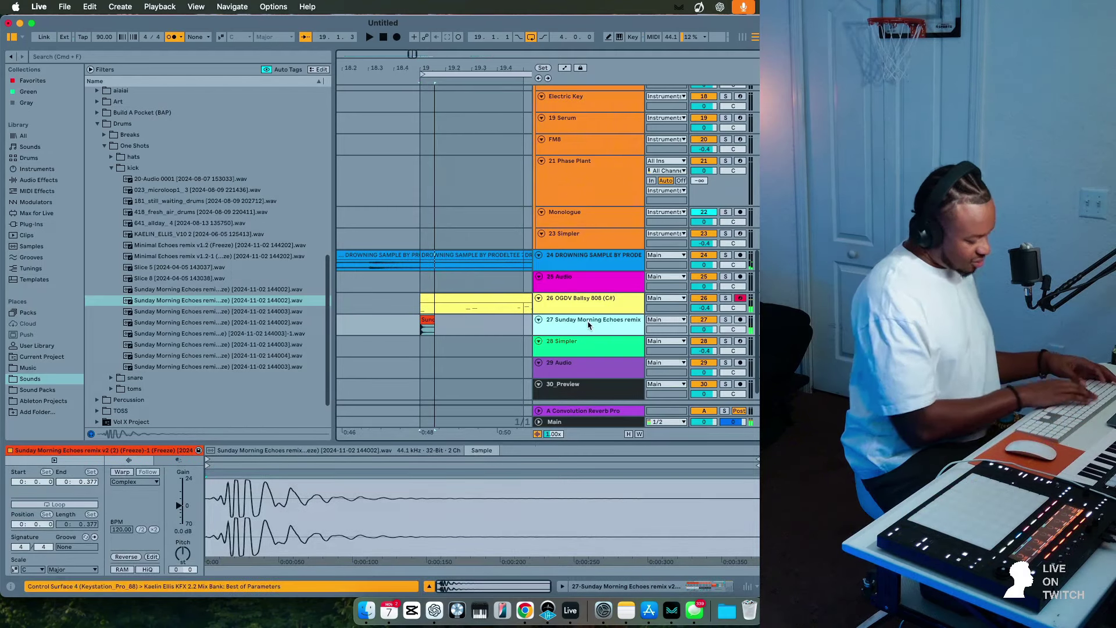
Insert a new audio track directly below kick track 27 and hide the browser to widen the arrangement.
click(494, 326)
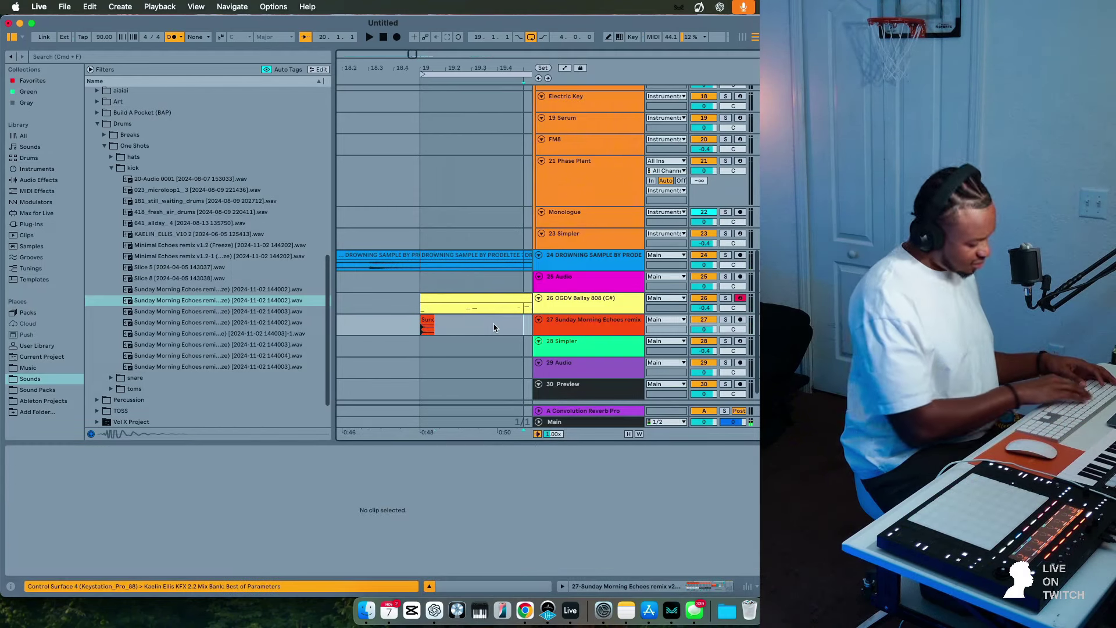
key(super+t)
click(11, 37)
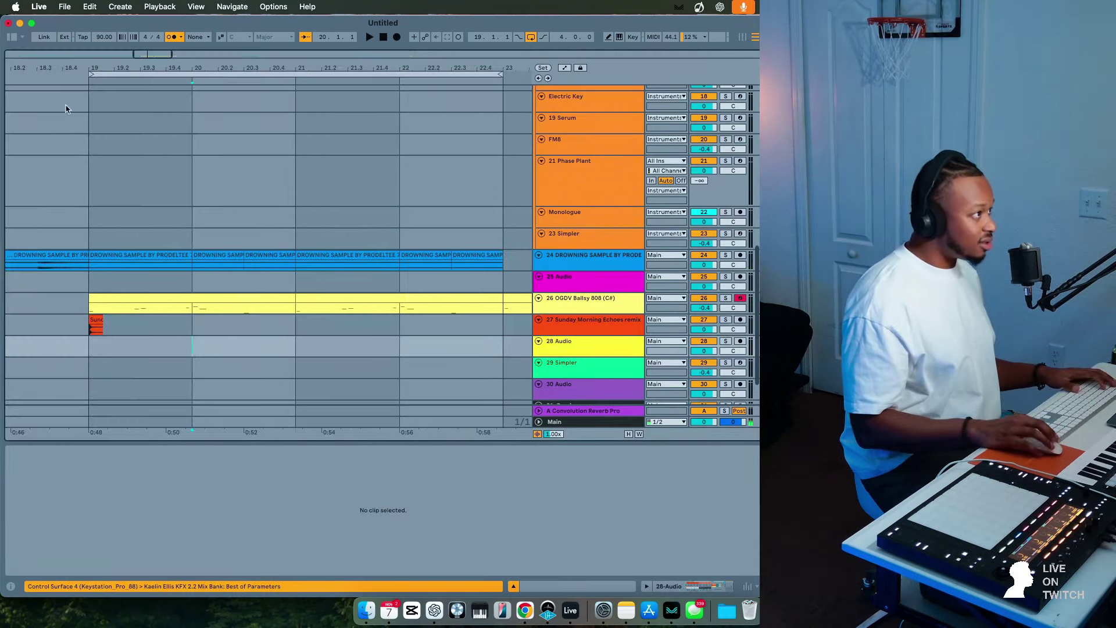
scroll(306, 262, down, 1)
scroll(262, 308, left, 5)
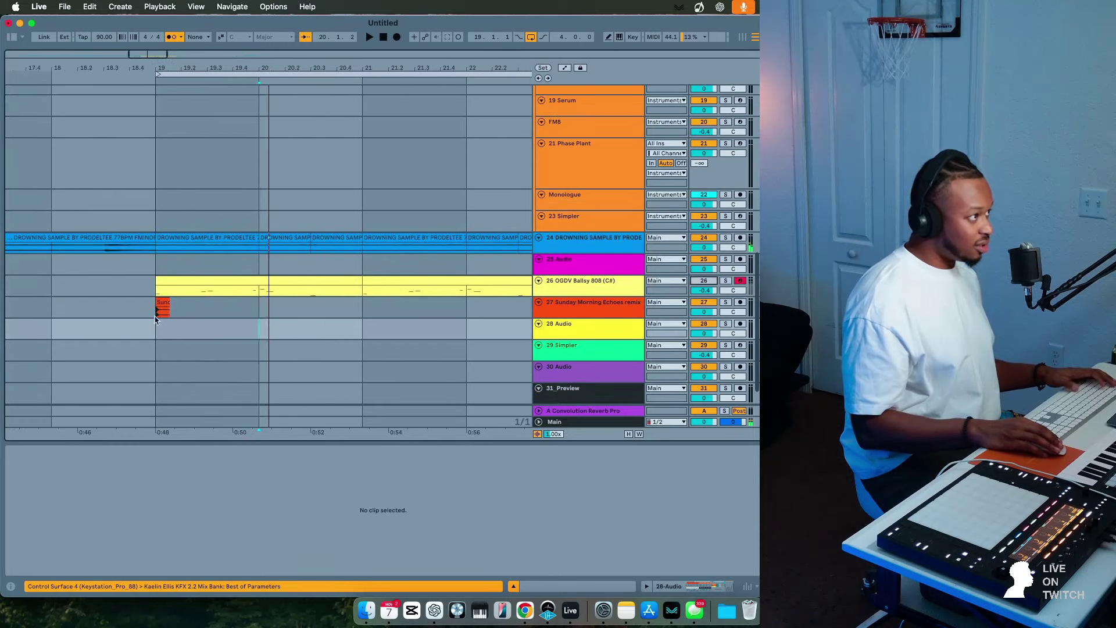
Set the arrangement's fixed grid to 1/2, play the loop with the kick and put the insert mark at 19.3.1.
click(265, 311)
right_click(278, 312)
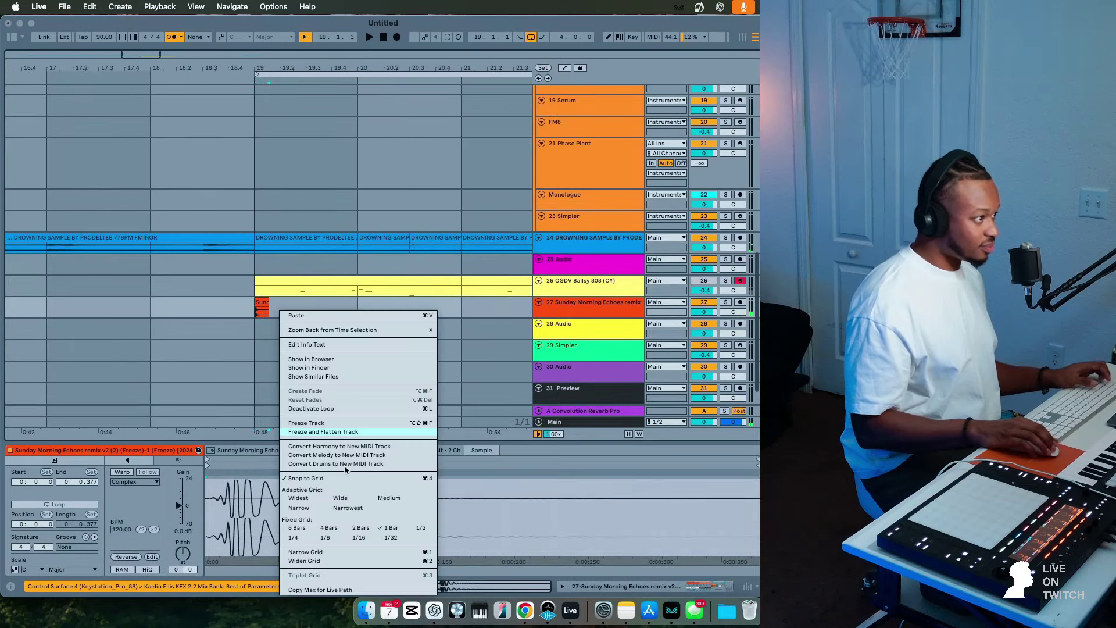
click(420, 527)
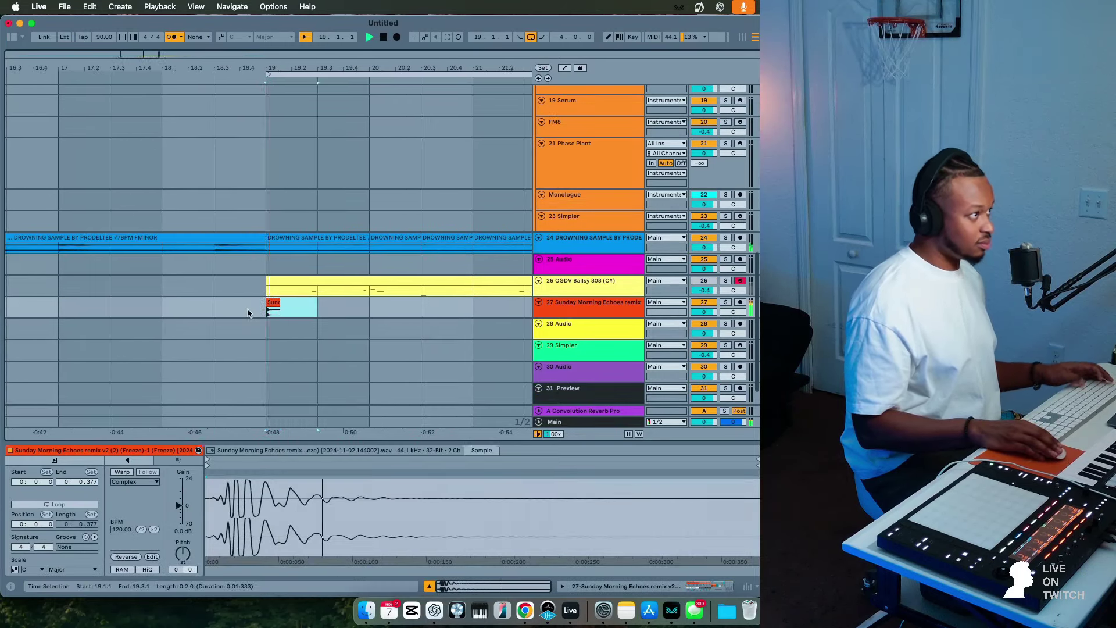
scroll(262, 312, right, 1)
right_click(290, 305)
click(290, 304)
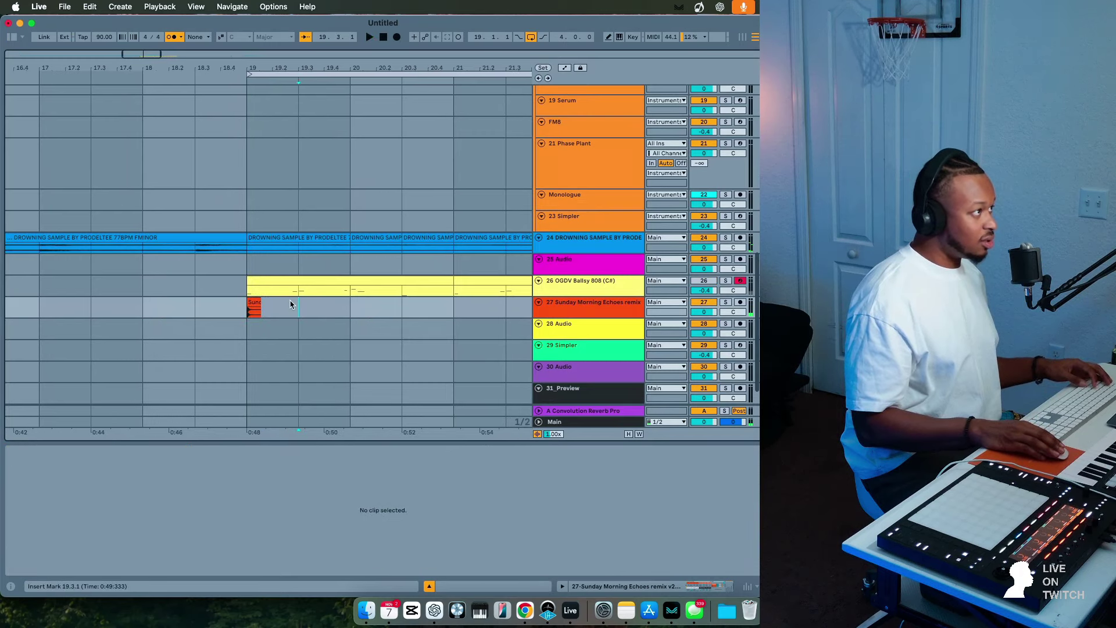
Show the browser again and place the third Sunday Morning Echoes kick, ending in 144003, on track 28 at 19.3.
click(12, 38)
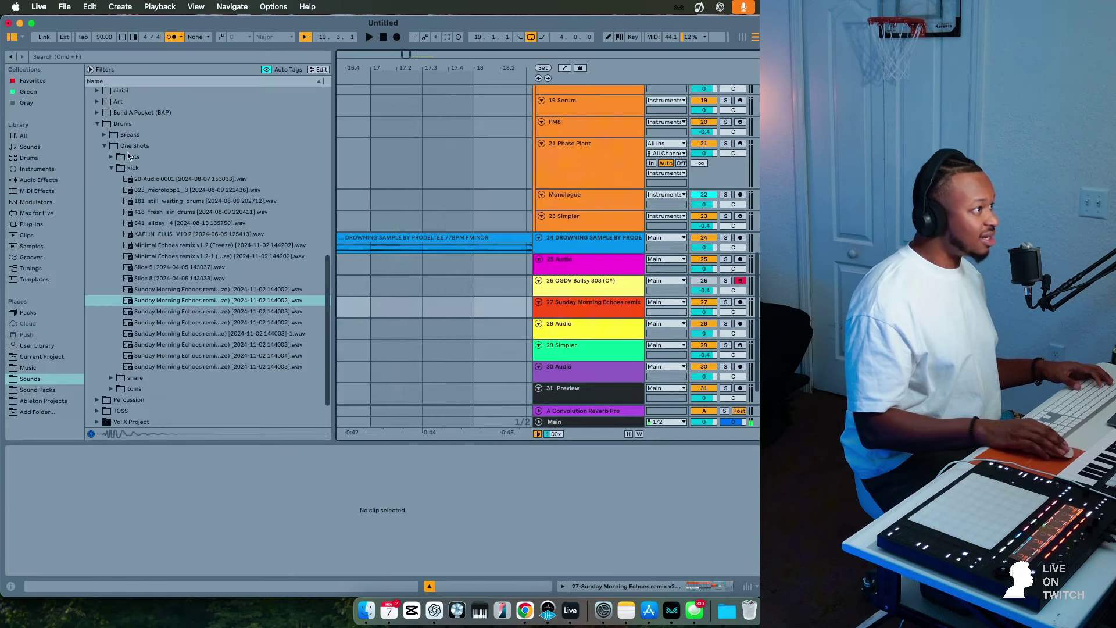
click(213, 312)
scroll(401, 308, right, 3)
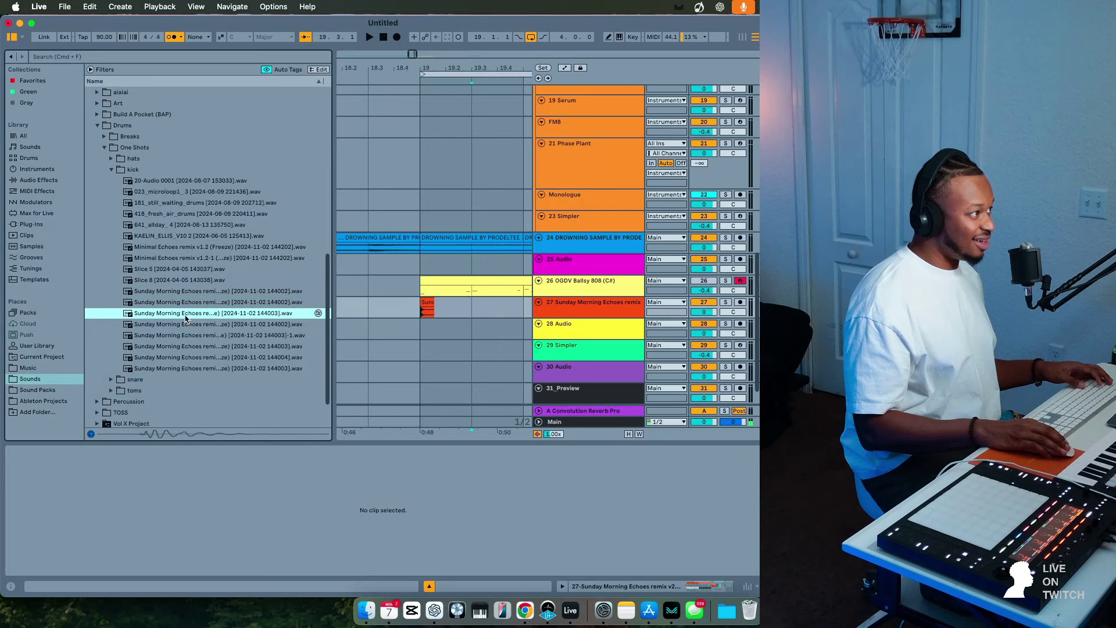
drag(186, 318, 480, 327)
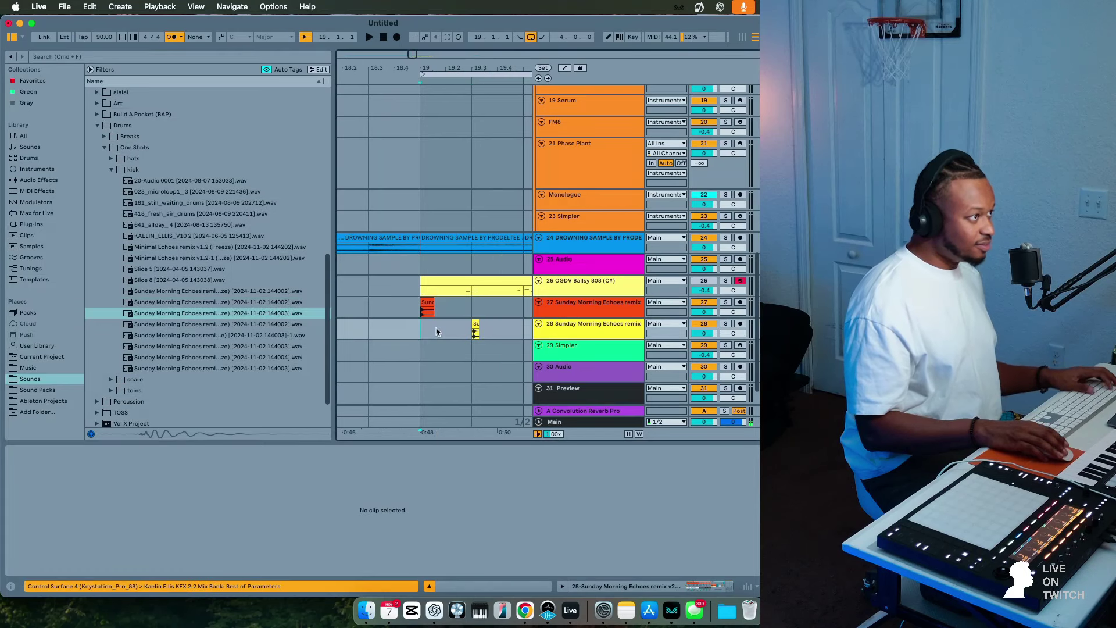
Set the fixed grid to 1/16 and move the kick clip on track 28 to 19.1.4.
right_click(436, 329)
click(484, 478)
click(474, 323)
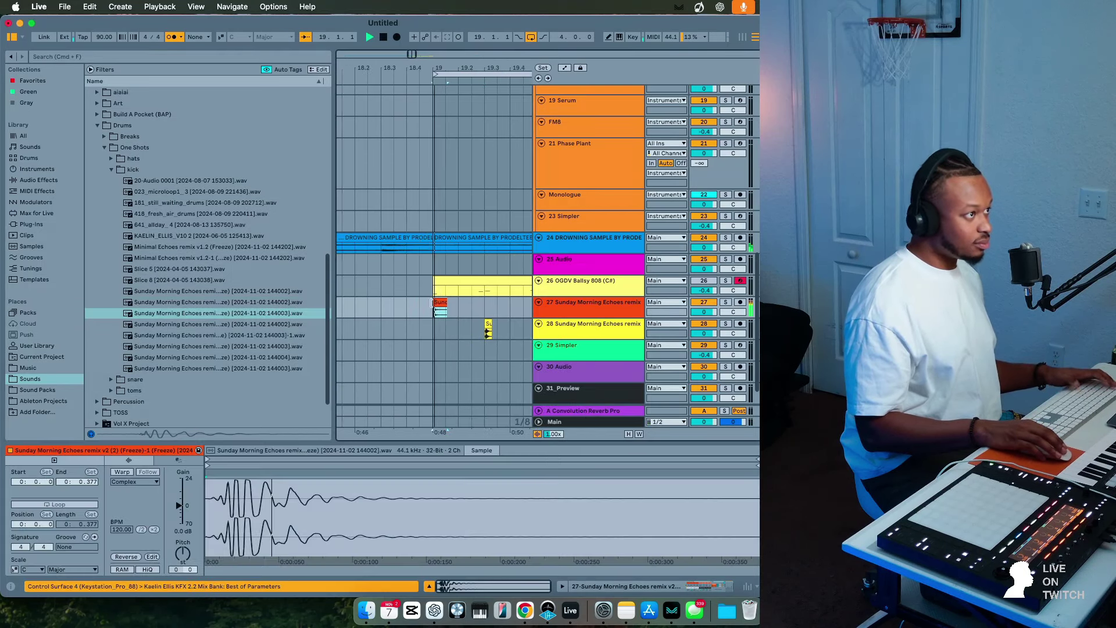
right_click(450, 329)
click(529, 478)
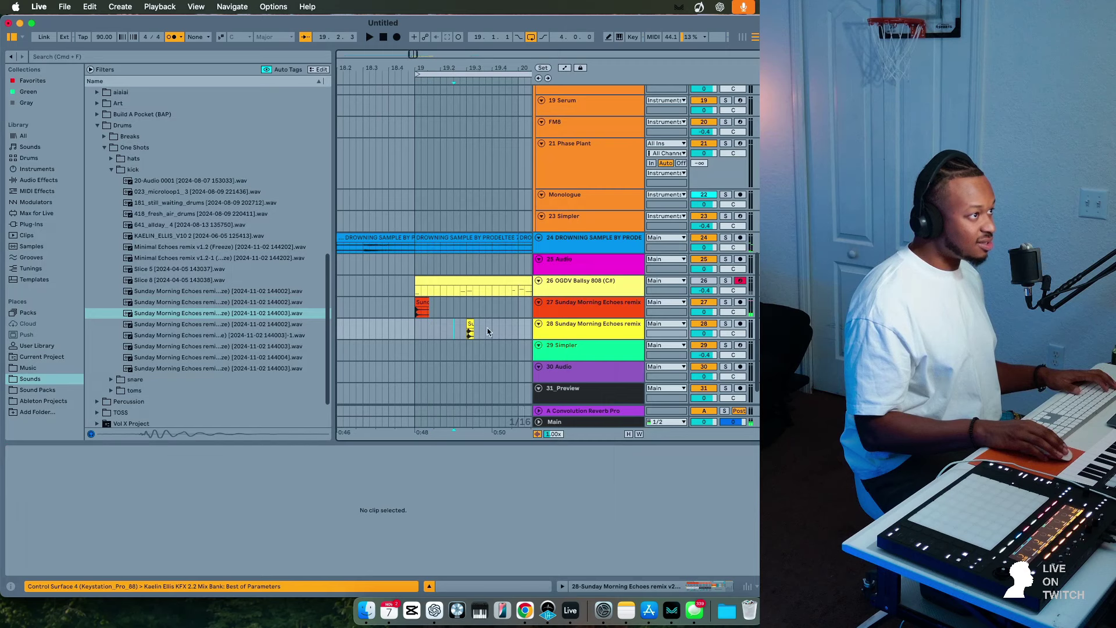
drag(470, 324, 415, 315)
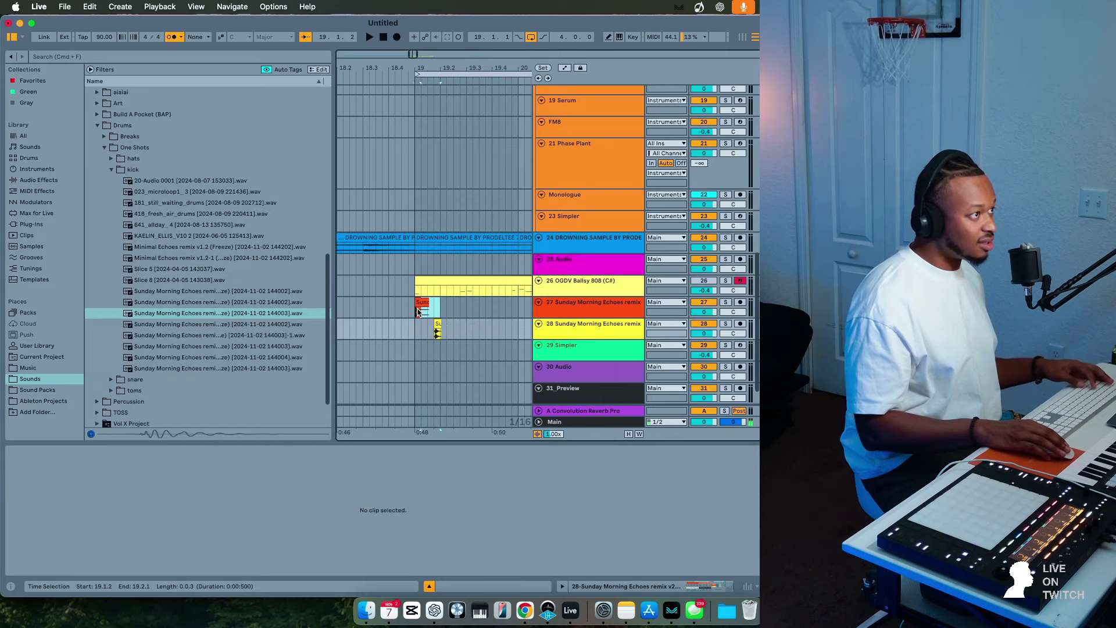
Copy the track 27 kick to 19.2 and repeat the half-bar pattern of tracks 27 and 28 up to bar 23.
shift+click(467, 334)
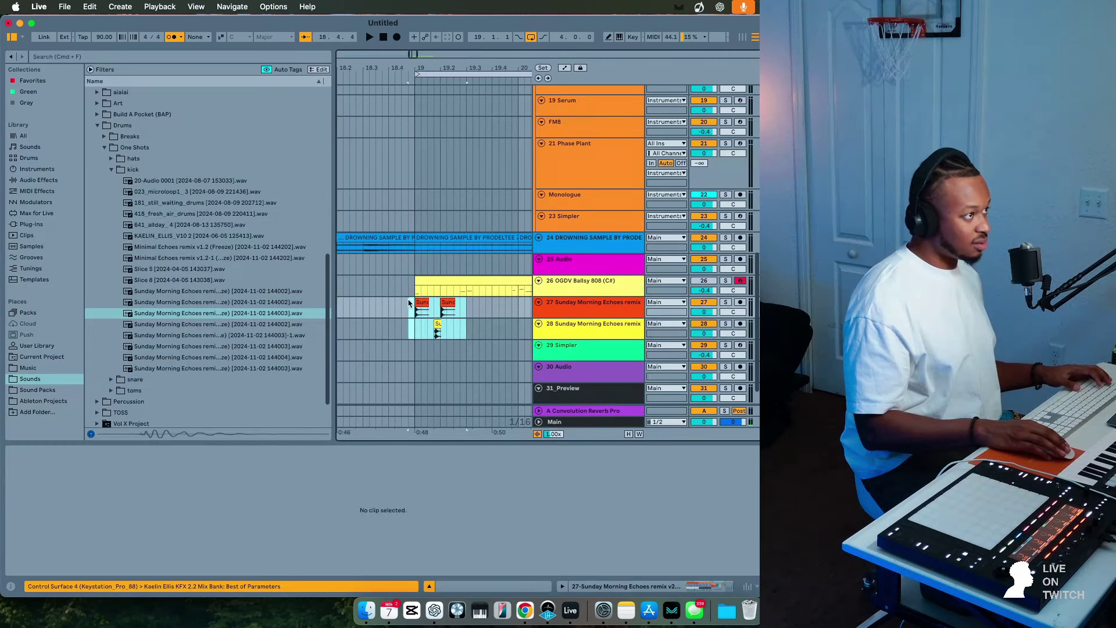
key(super+d)
key(space)
key(super+d)
key(super+d)
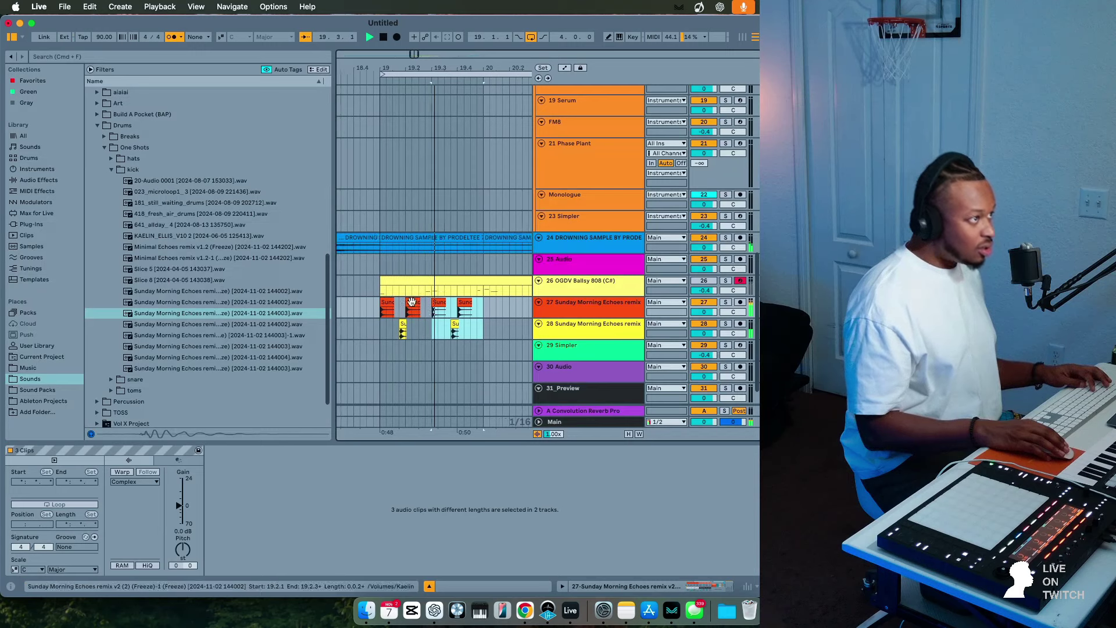
key(super+d)
key(super+d)
key(super+d)
key(super+d)
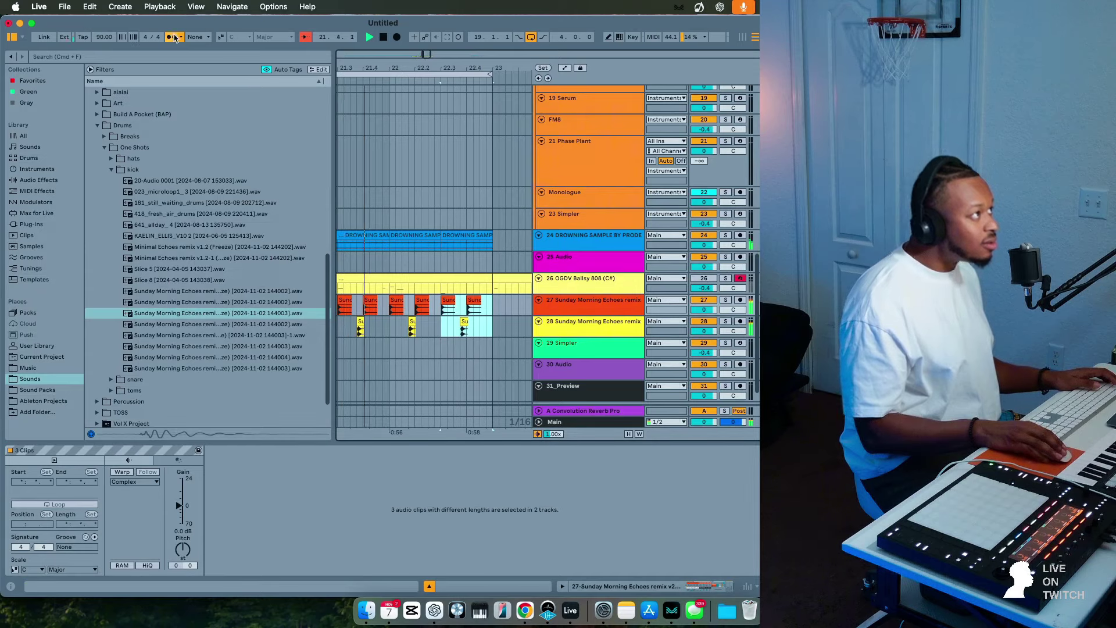
Turn off the metronome and set sample track 24's mixing rack to Sample Delay 48.3 ms, Chorus 39% and Compress 51.
click(171, 38)
double_click(592, 237)
drag(93, 556, 92, 533)
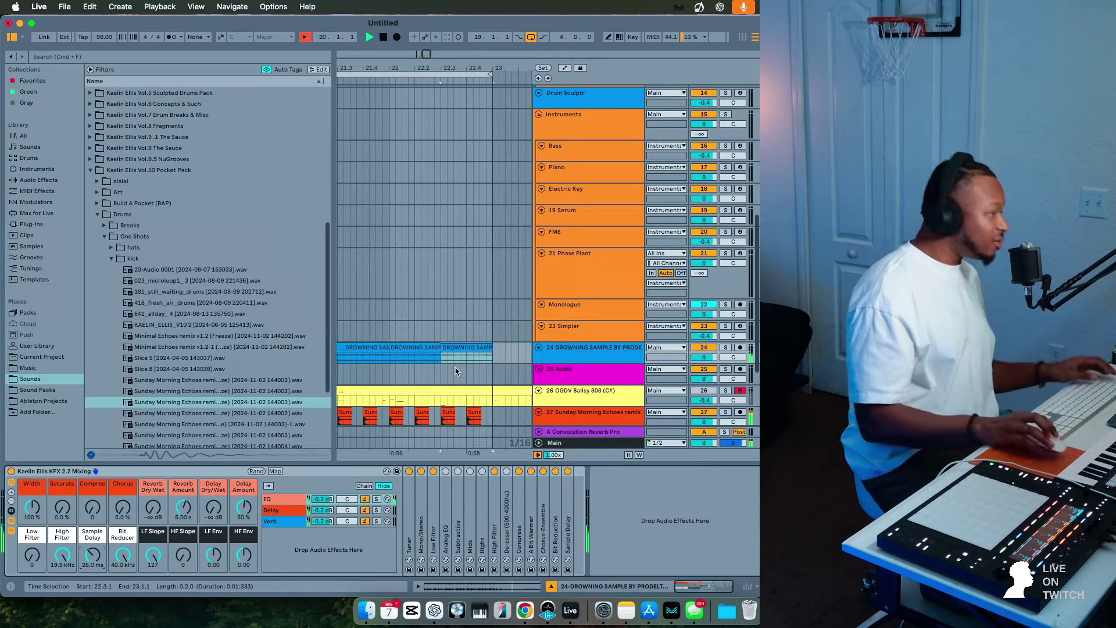
scroll(472, 361, down, 5)
scroll(472, 361, left, 3)
click(574, 328)
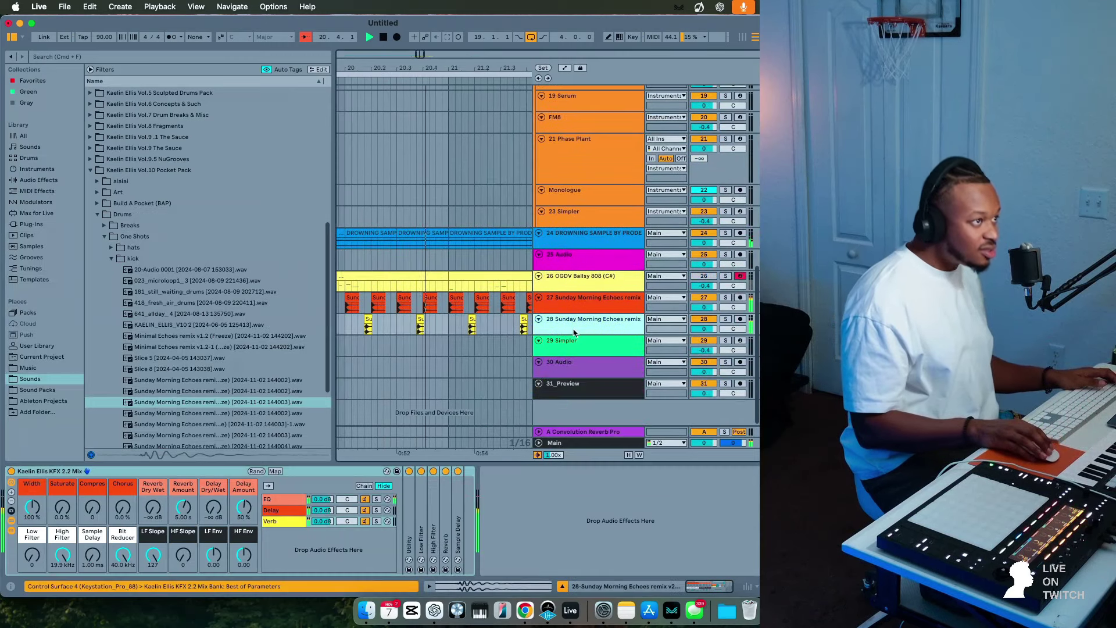
drag(93, 554, 88, 538)
click(540, 244)
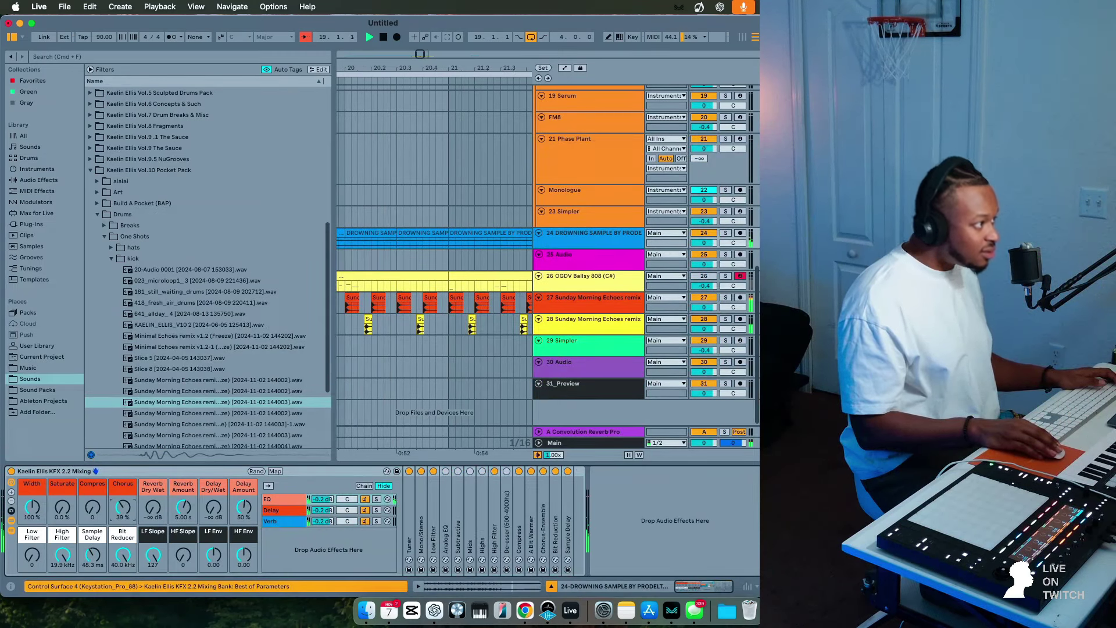
Collapse the Pocket Pack's Drums folder and open Misc Shots inside its Percussion folder.
click(194, 429)
key(Left)
key(Left)
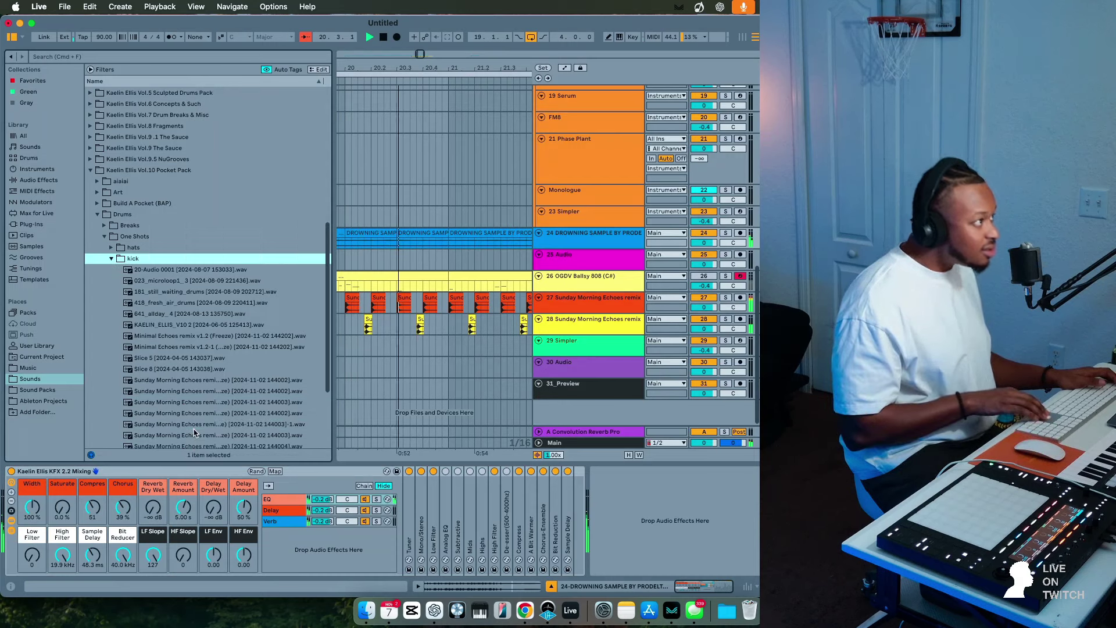
key(Down)
key(Down)
key(Down)
key(Right)
key(Down)
key(Down)
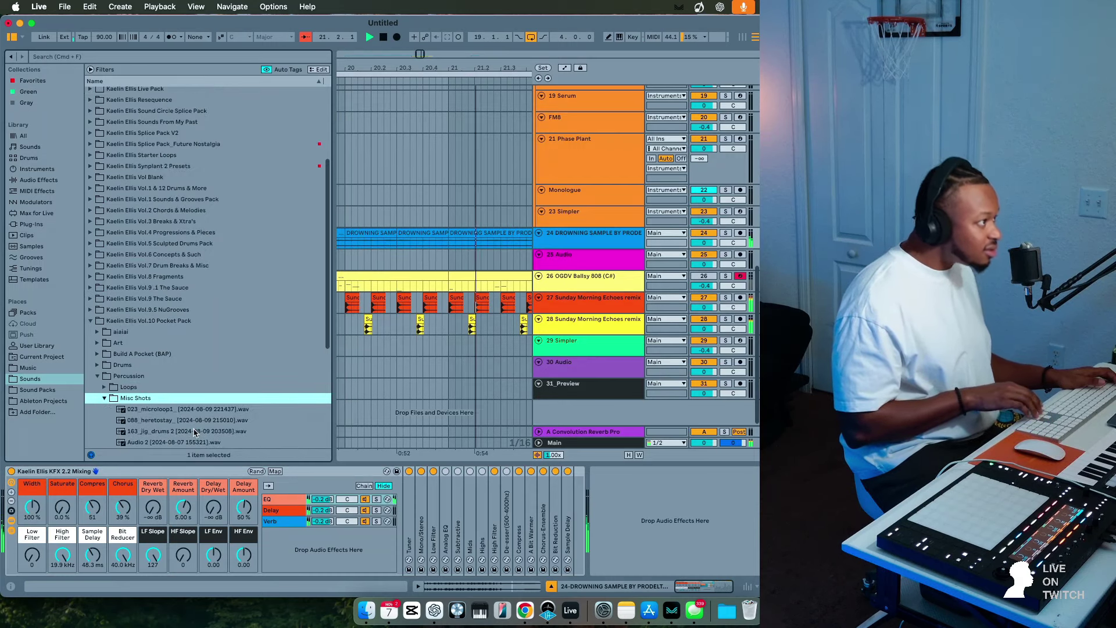
key(Down)
key(Down)
key(Down)
key(Down)
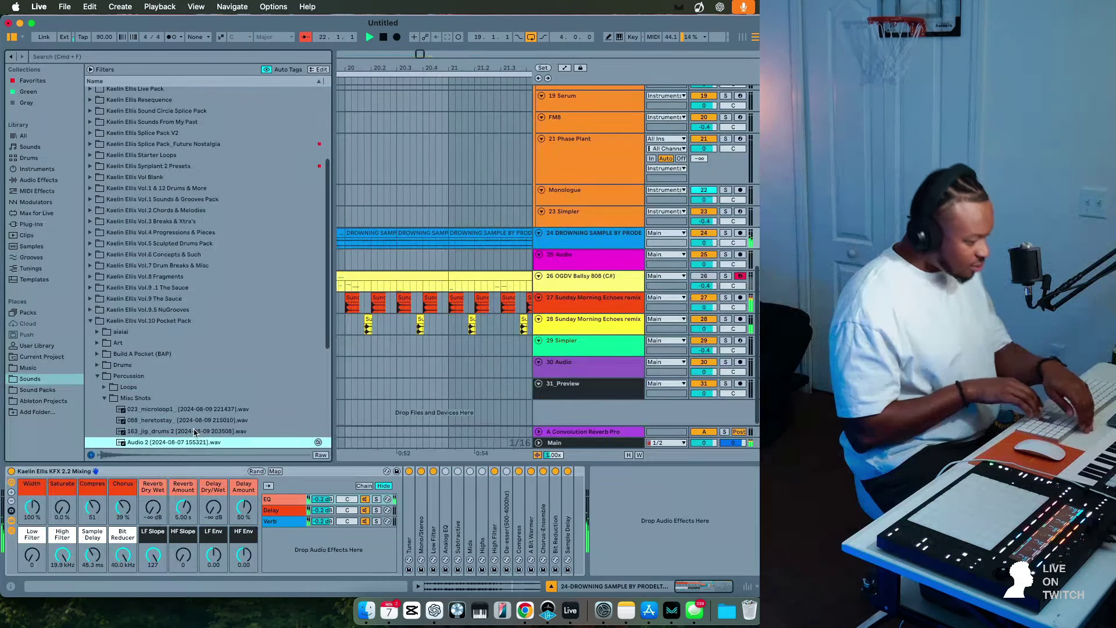
key(Up)
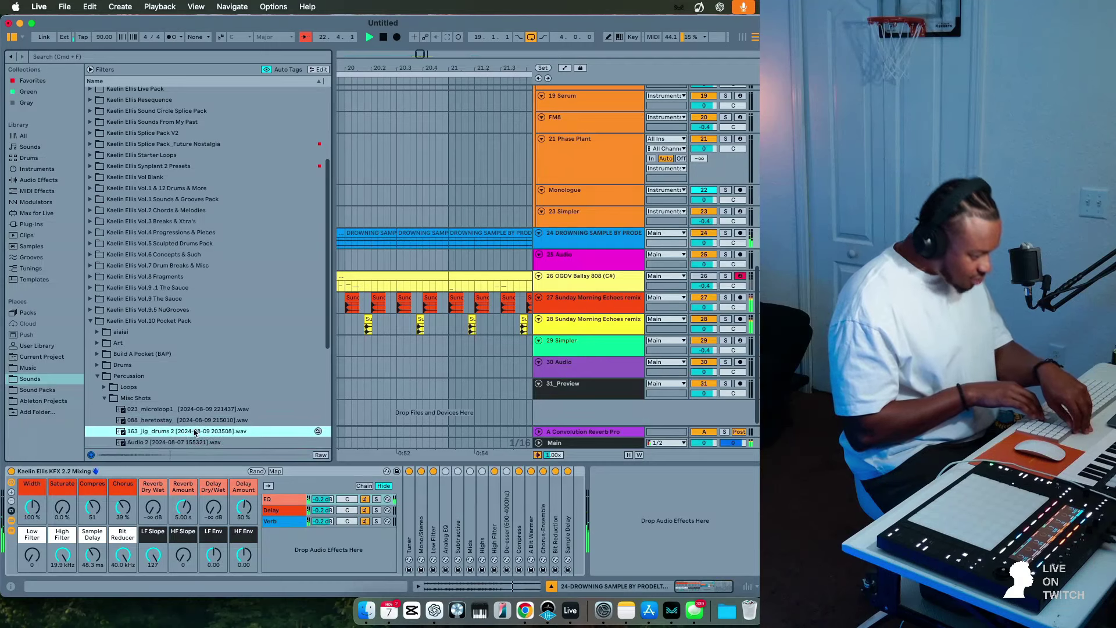
key(Down)
key(Down)
key(Down)
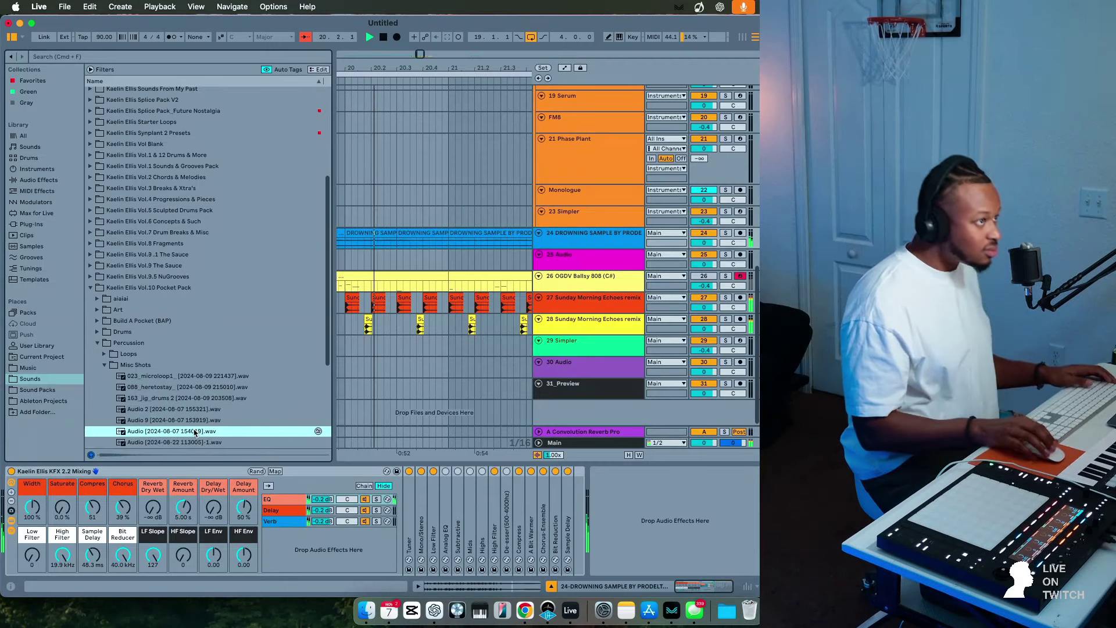
click(588, 319)
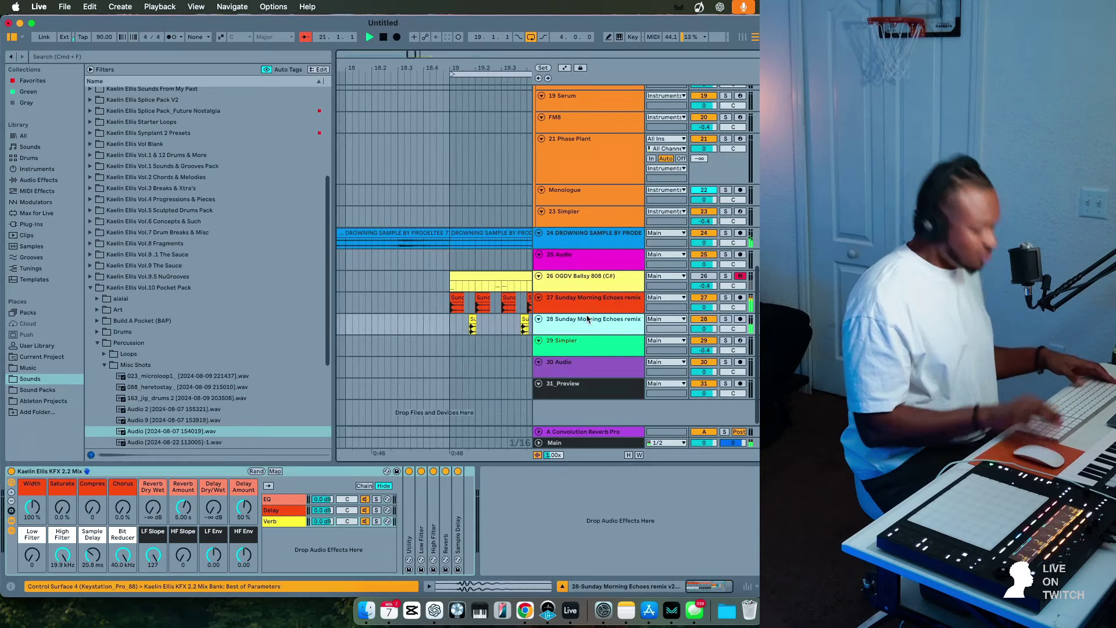
key(super+t)
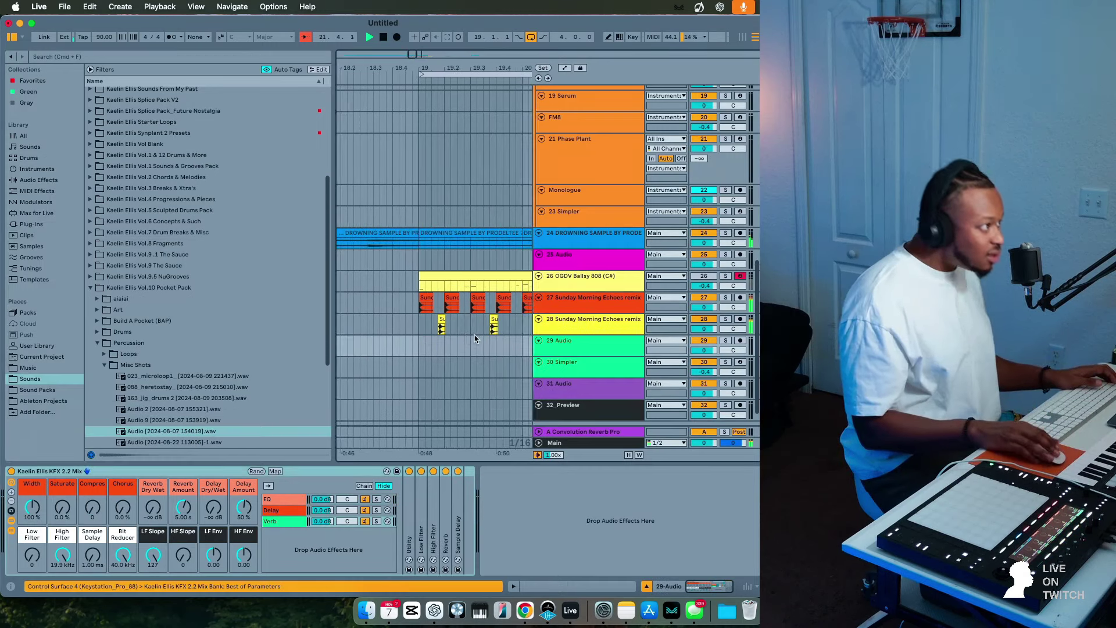
drag(207, 431, 452, 346)
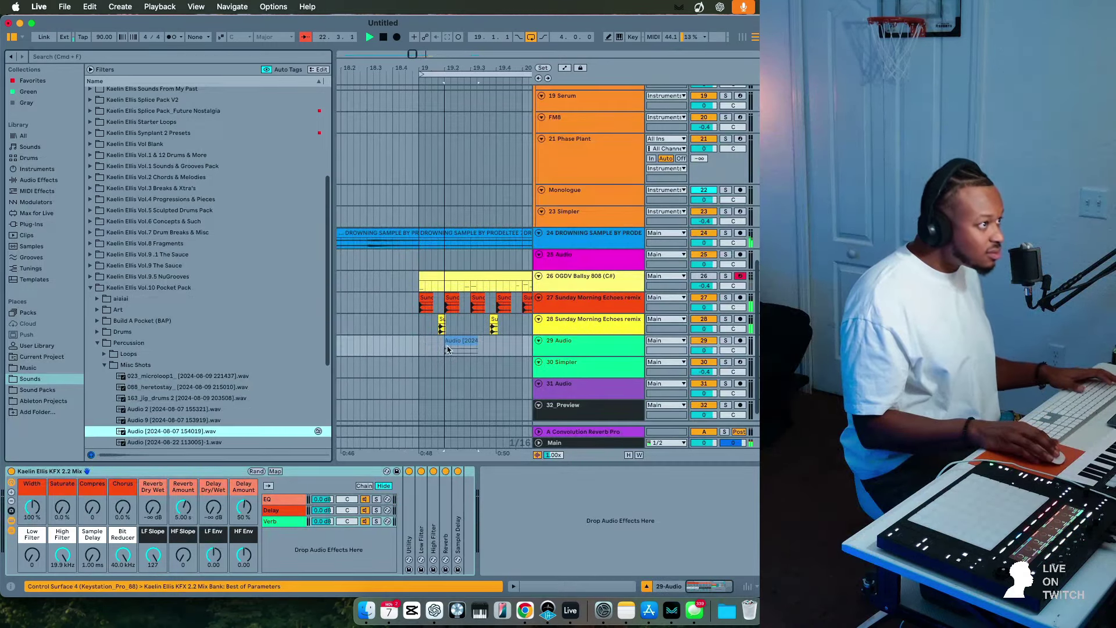
Solo track 29 and transpose its percussion clip up 8 semitones.
click(726, 388)
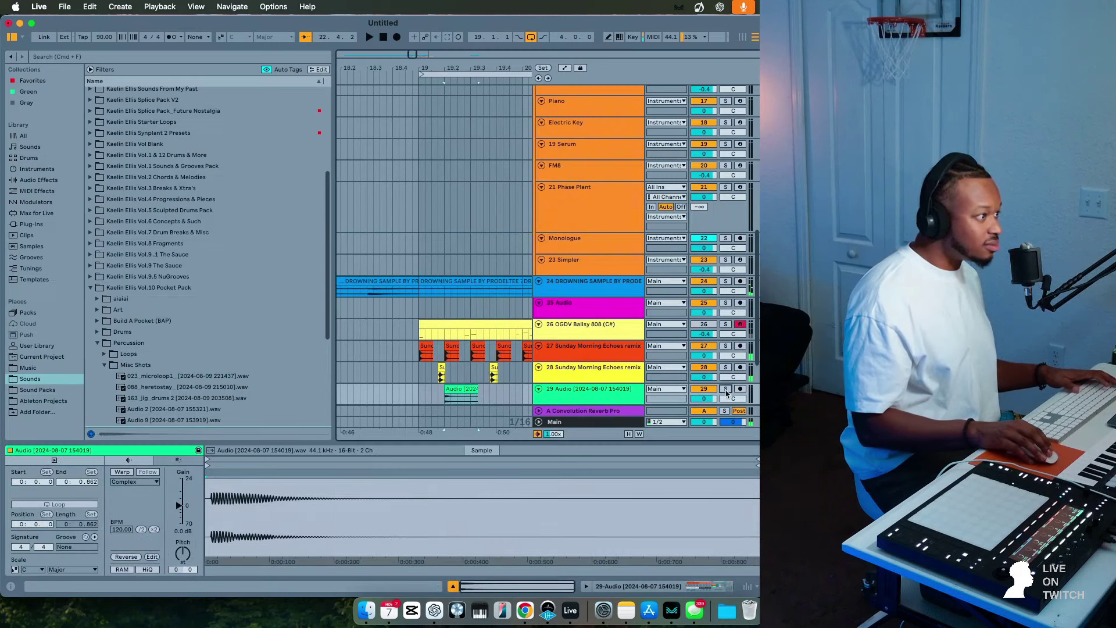
click(179, 559)
text(12)
key(Return)
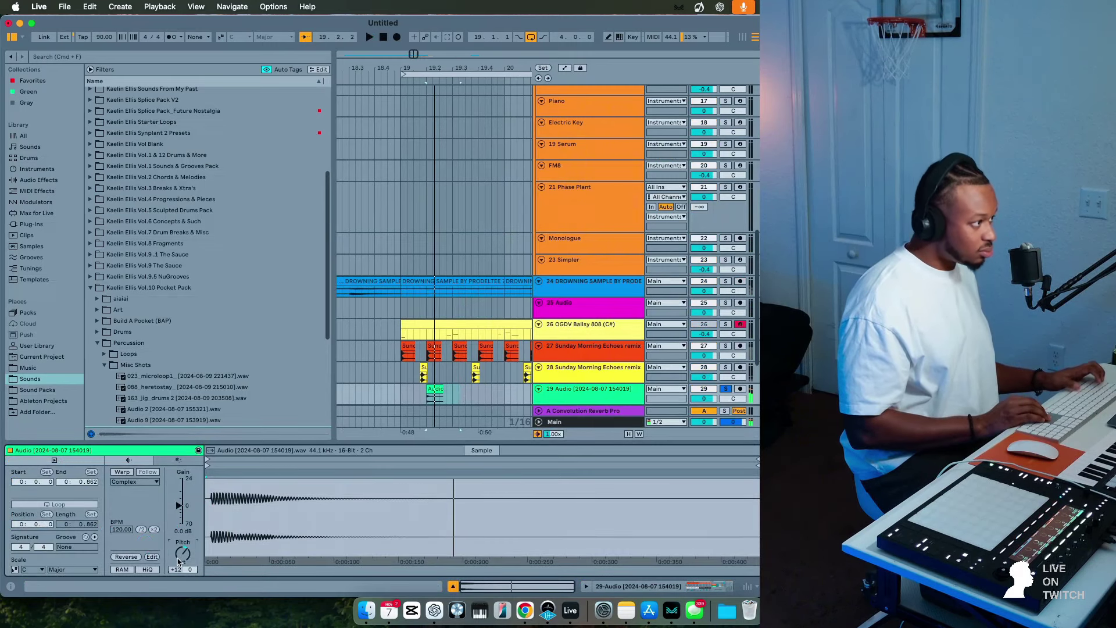
key(Down)
key(Down)
key(Down)
key(Down)
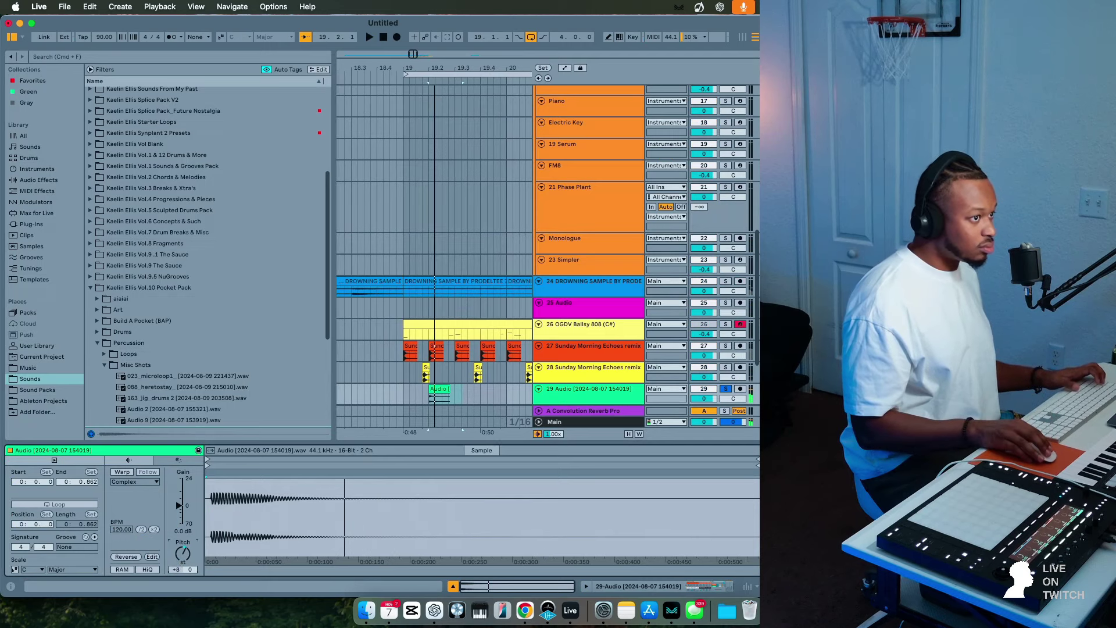
Shorten the track 29 percussion clip to about its first 50 ms, unsolo the track and play it with the beat.
mouse_move(755, 467)
mouse_down()
mouse_move(217, 494)
mouse_move(234, 494)
mouse_up()
key(space)
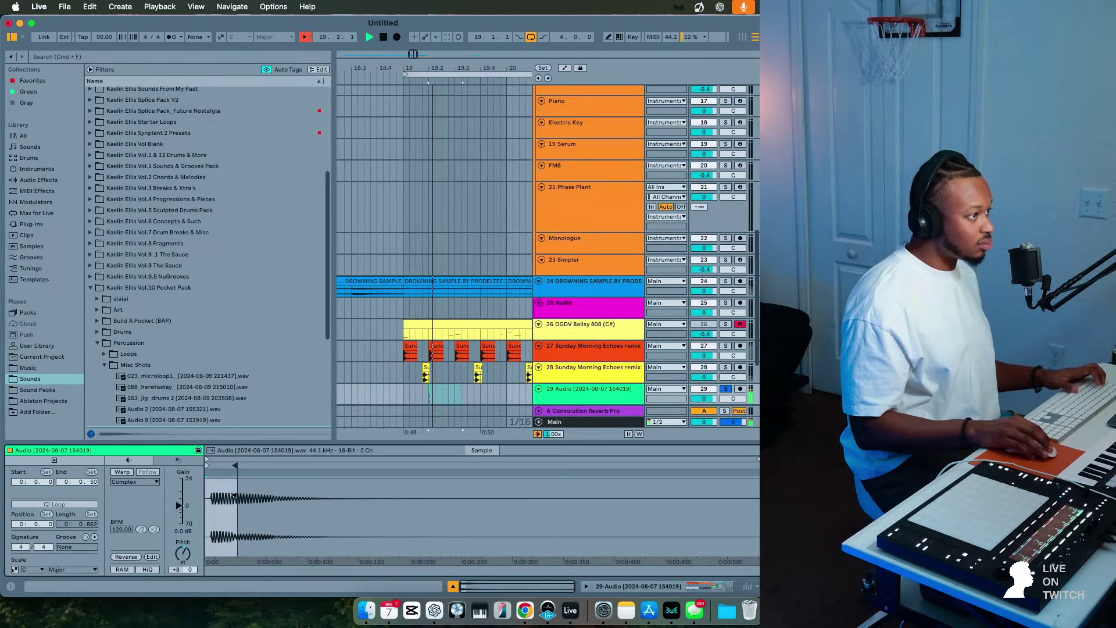
key(space)
key(space)
click(724, 389)
key(space)
key(space)
key(space)
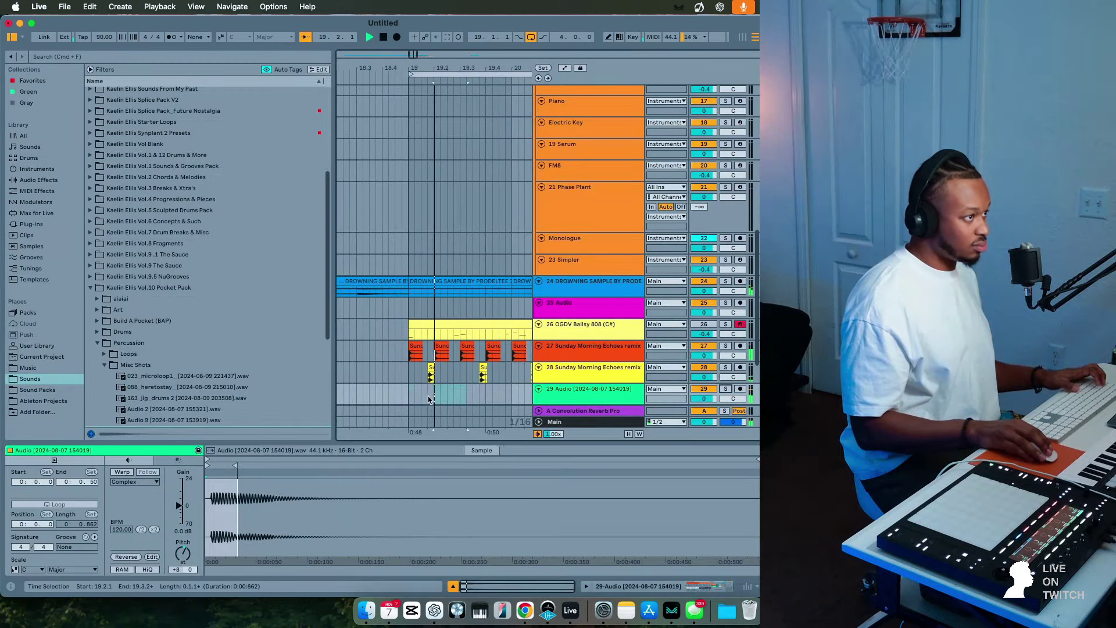
key(space)
Try a 23.2 ms Sample Delay in track 29's mixing rack during playback and return it to 1.00 ms.
click(551, 393)
double_click(551, 393)
key(space)
key(space)
key(space)
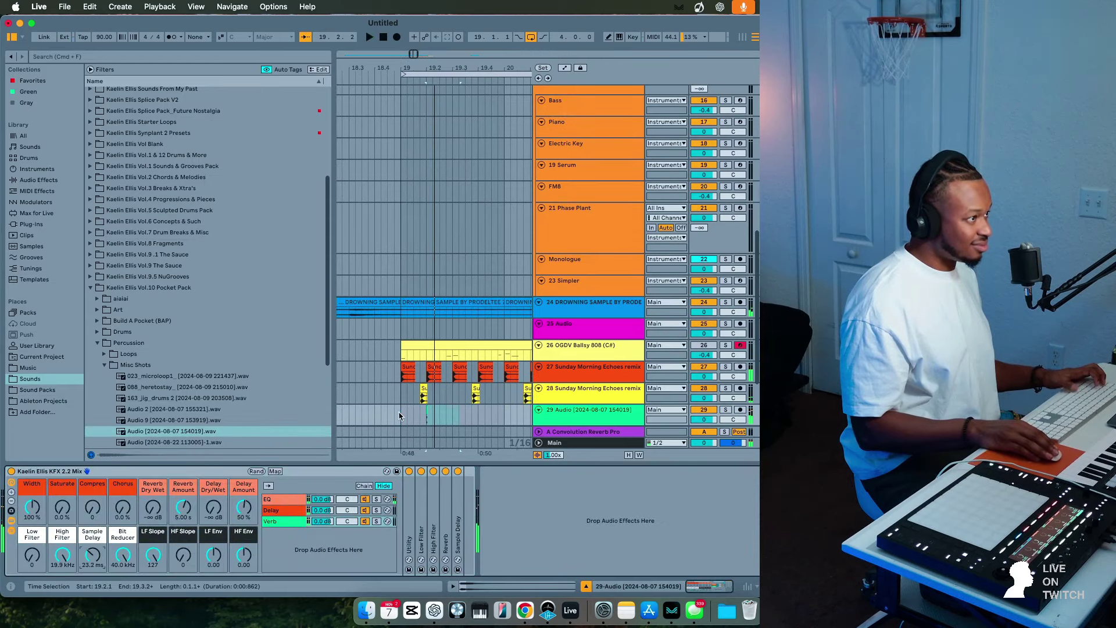
key(space)
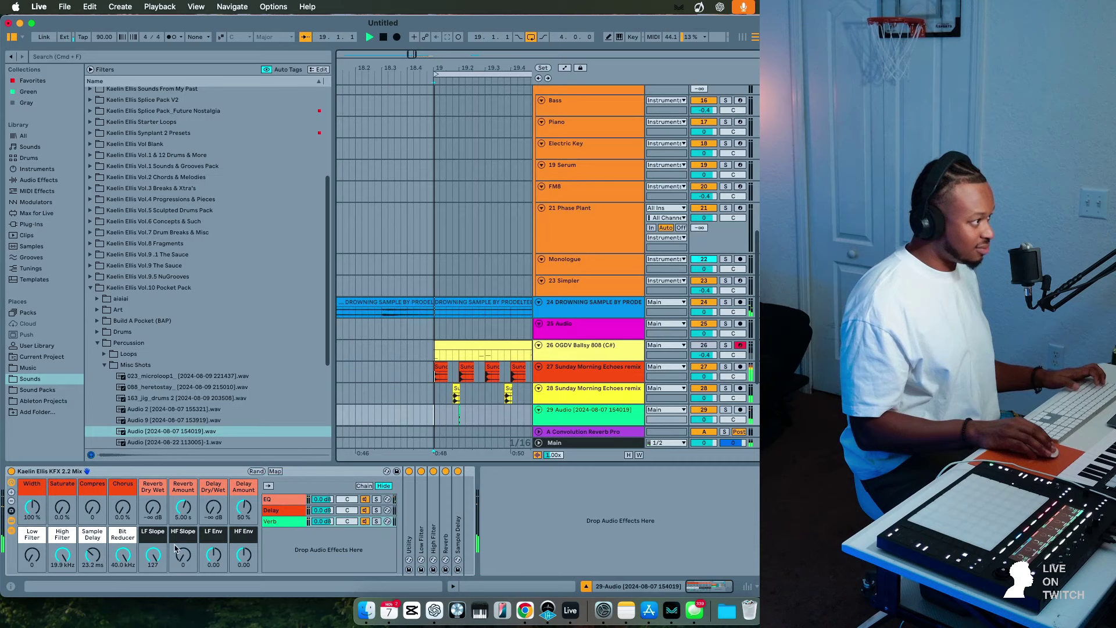
drag(92, 555, 93, 581)
Set the Sample Delay in track 29's mixing rack to 20.8 ms and hide the browser.
click(441, 413)
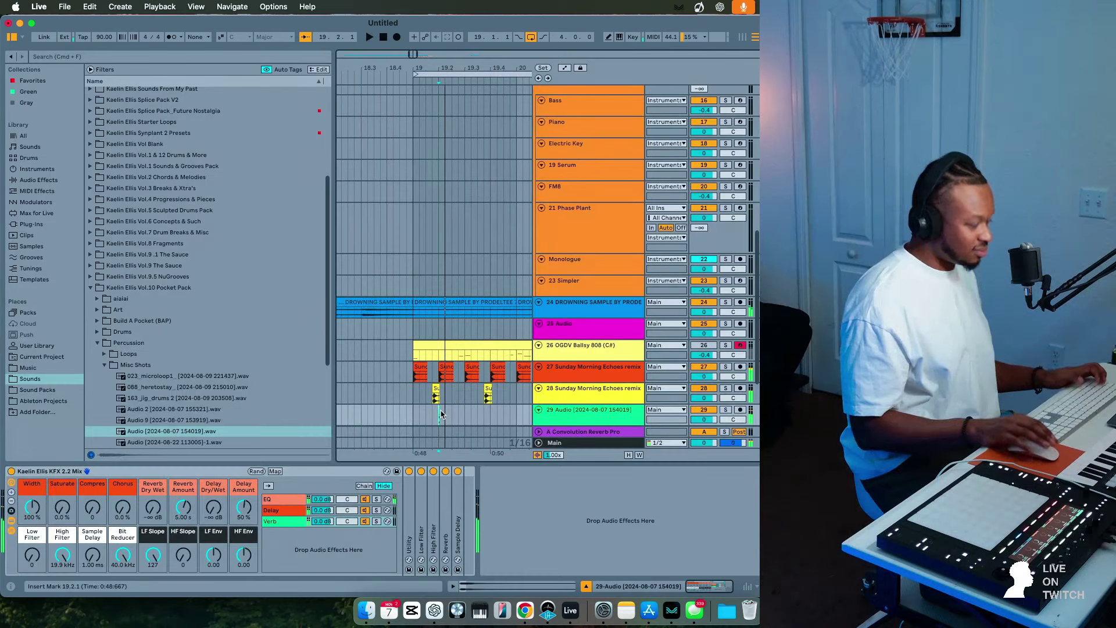
key(space)
scroll(441, 410, up, 6)
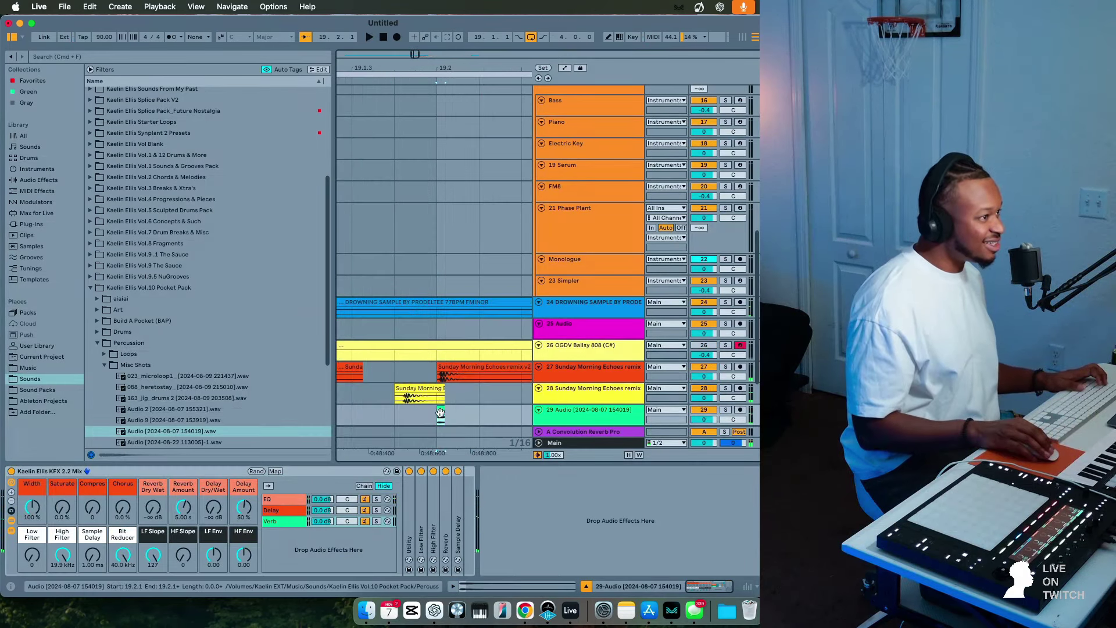
right_click(444, 409)
click(444, 410)
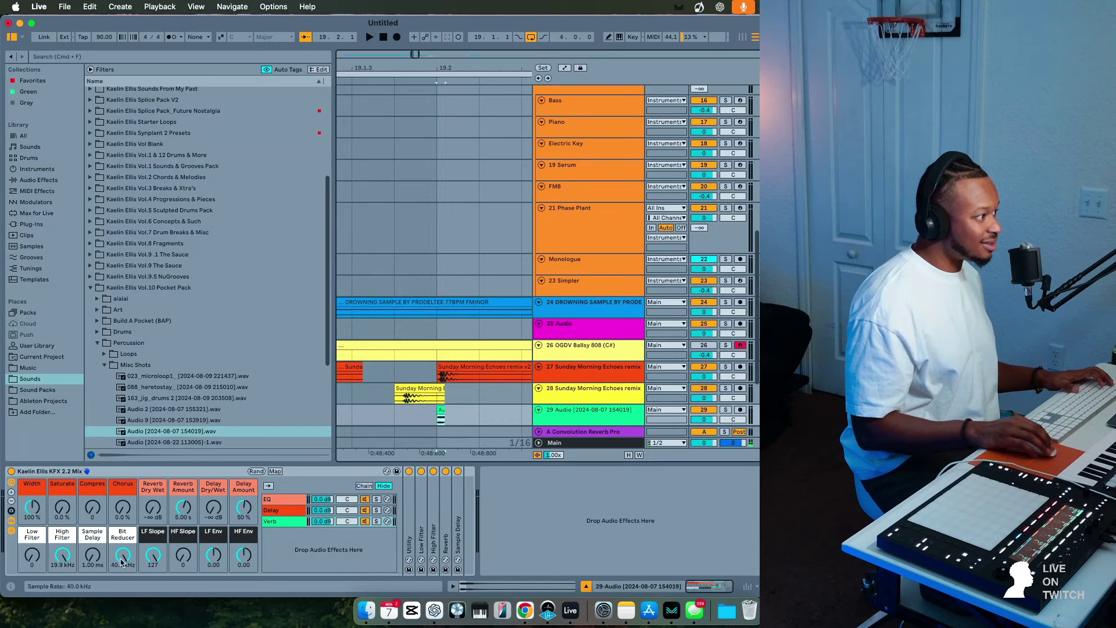
key(space)
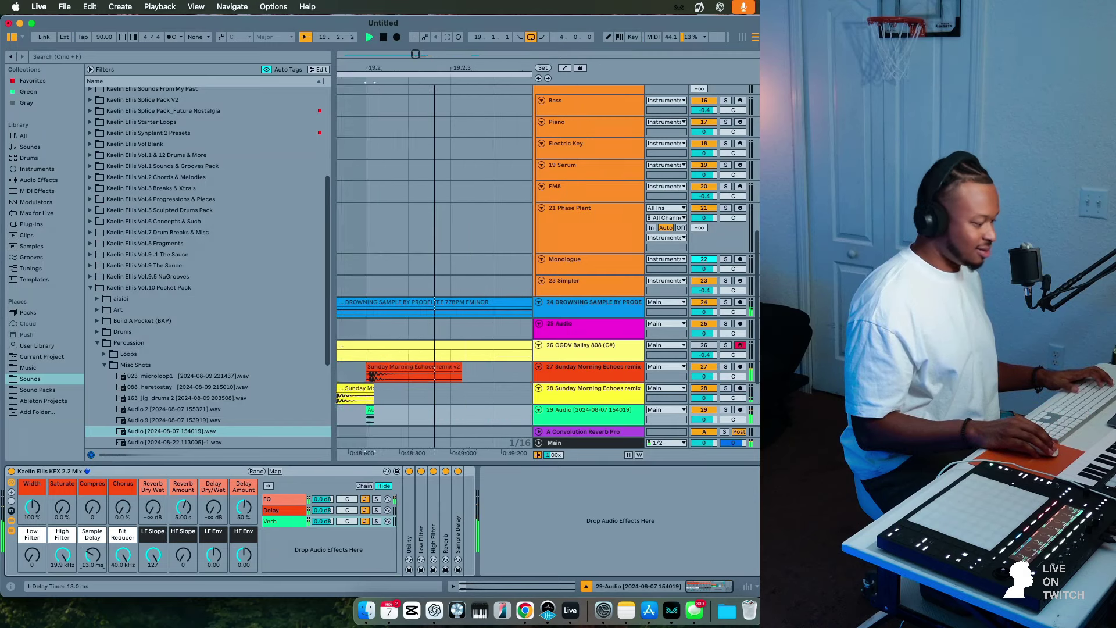
click(11, 37)
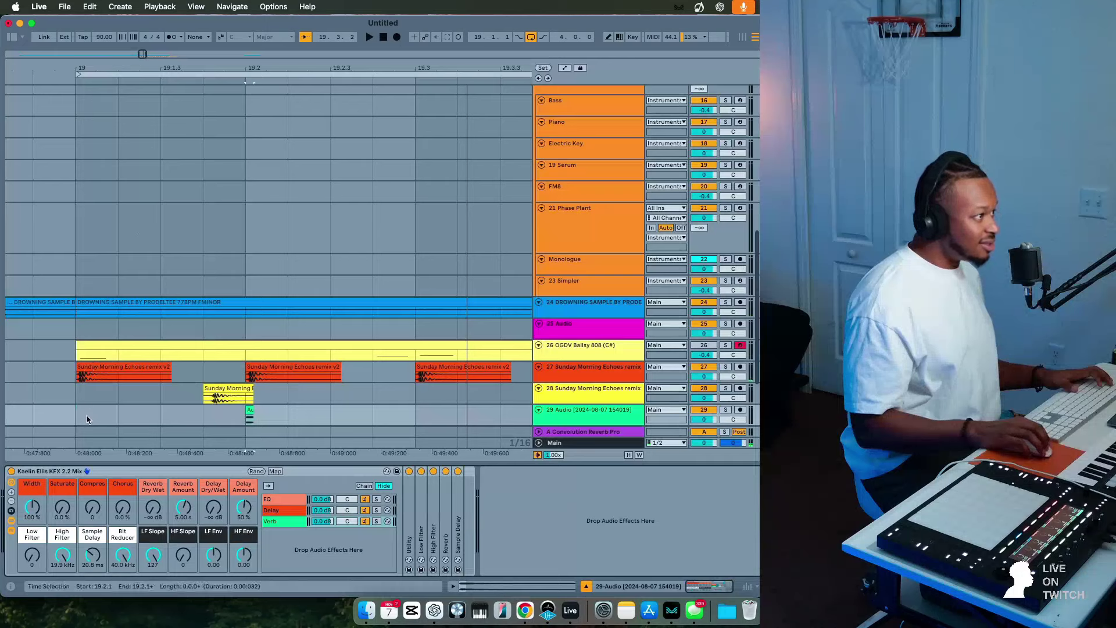
Select the half bar from 19.1 to 19.3 on track 29 and repeat its percussion hit up to bar 23.
drag(87, 415, 415, 413)
key(space)
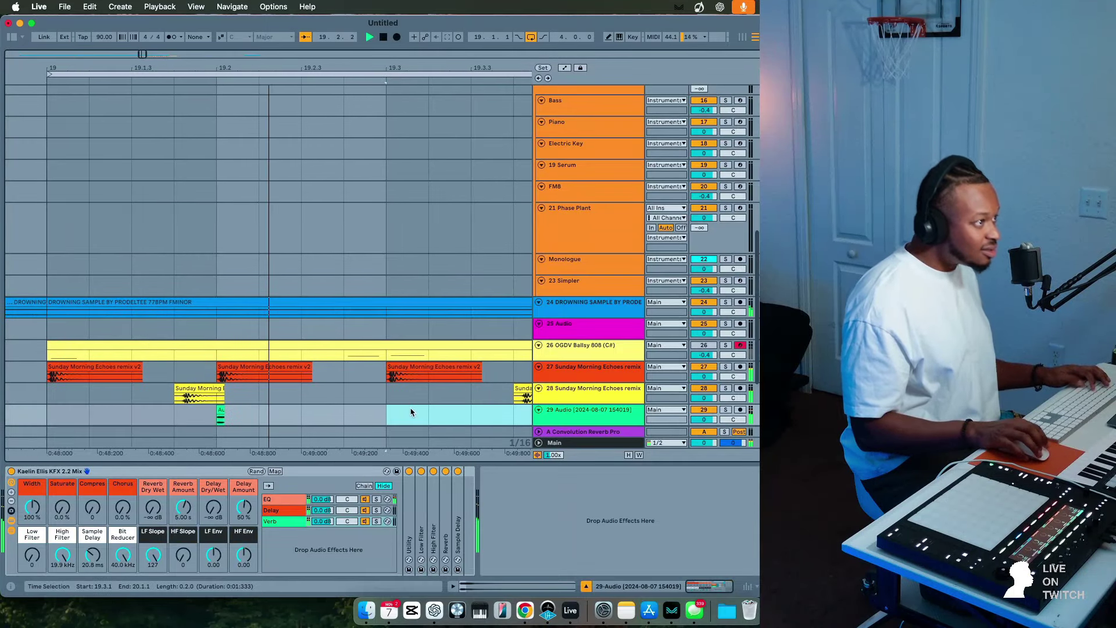
key(super+d)
key(super+d)
key(super+d)
key(super+d)
key(super+d)
key(super+d)
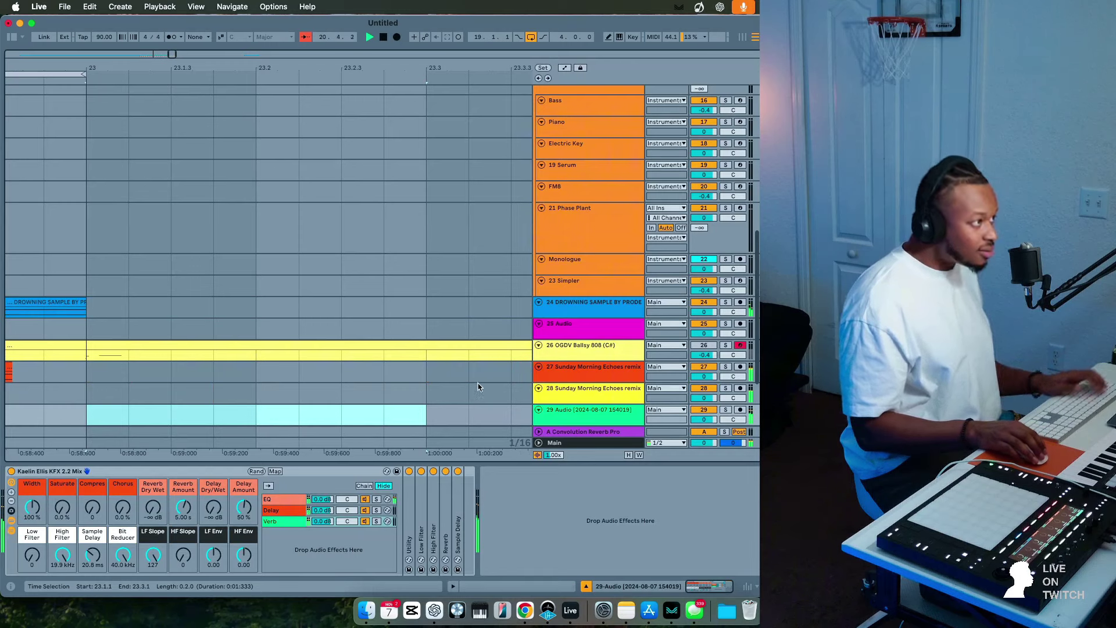
Show the EQ chain's devices in the mixing racks of kick tracks 27 and 28.
click(593, 380)
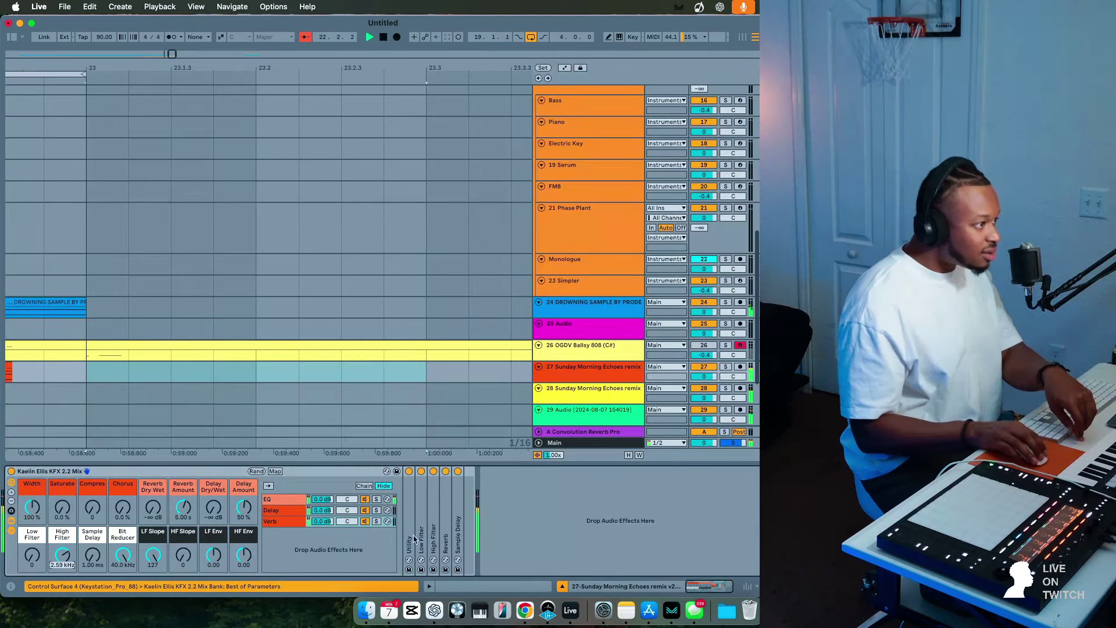
click(283, 502)
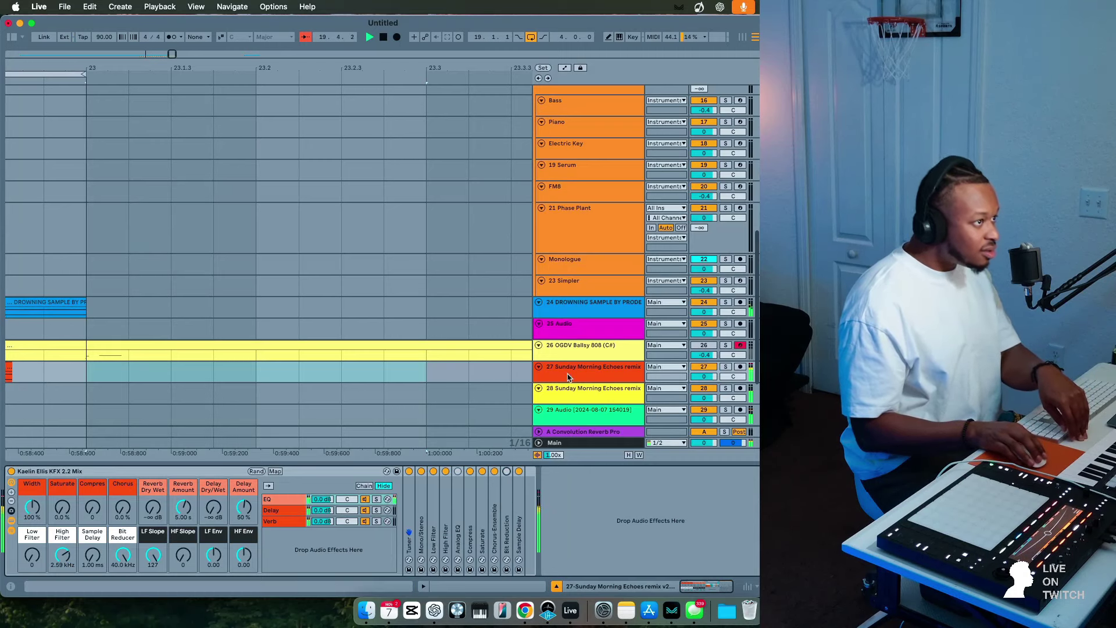
click(561, 395)
click(285, 510)
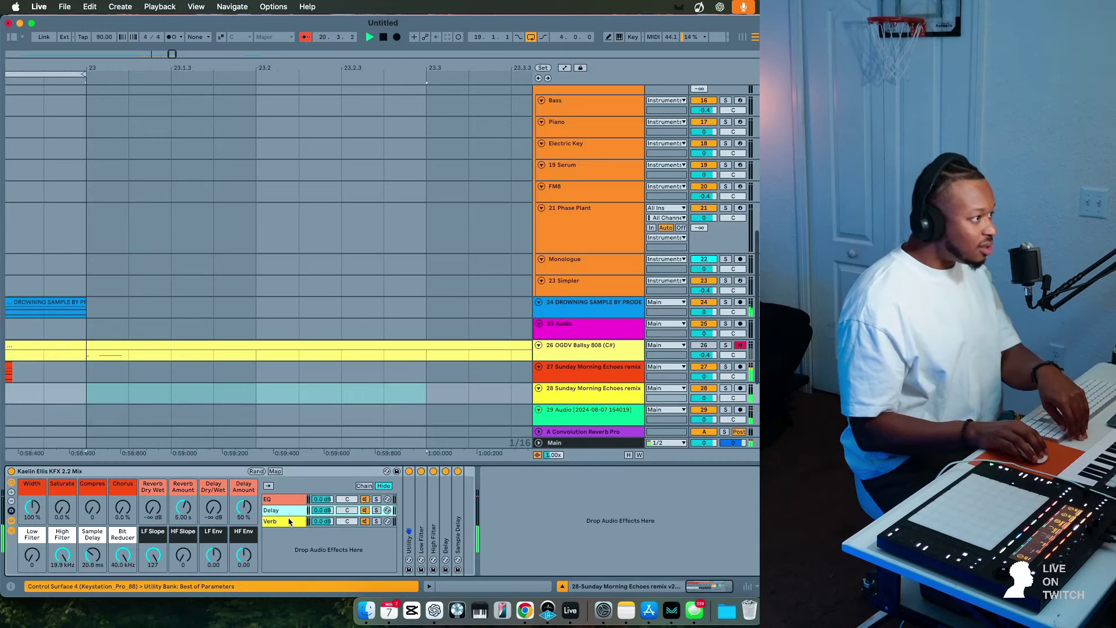
click(282, 498)
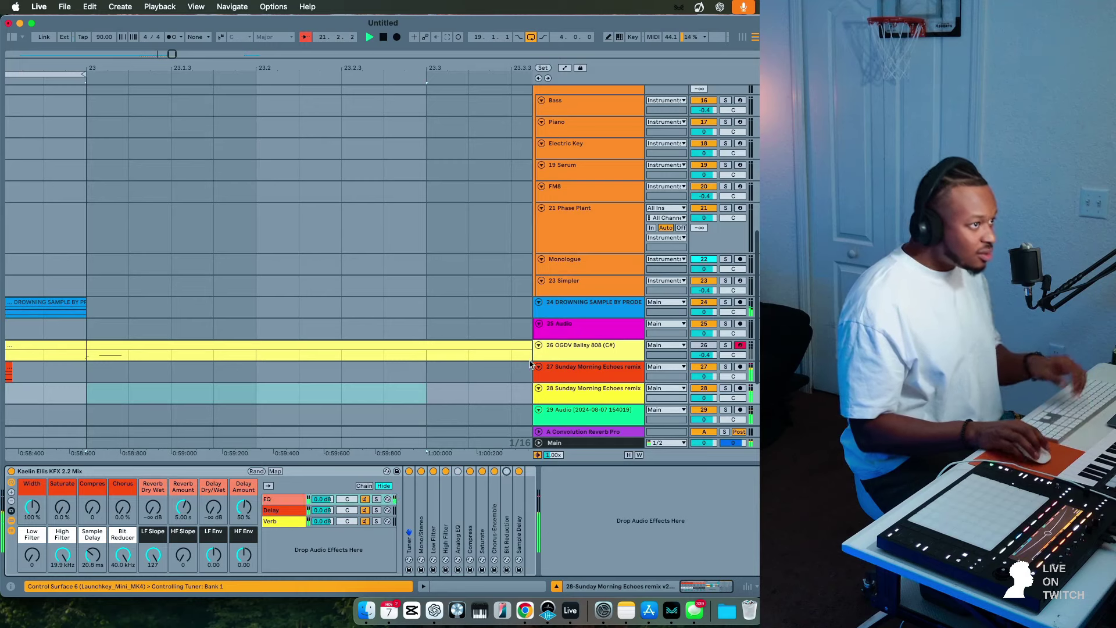
Set Saturate to 100% in the mixing rack of percussion track 29.
scroll(581, 349, down, 3)
click(601, 324)
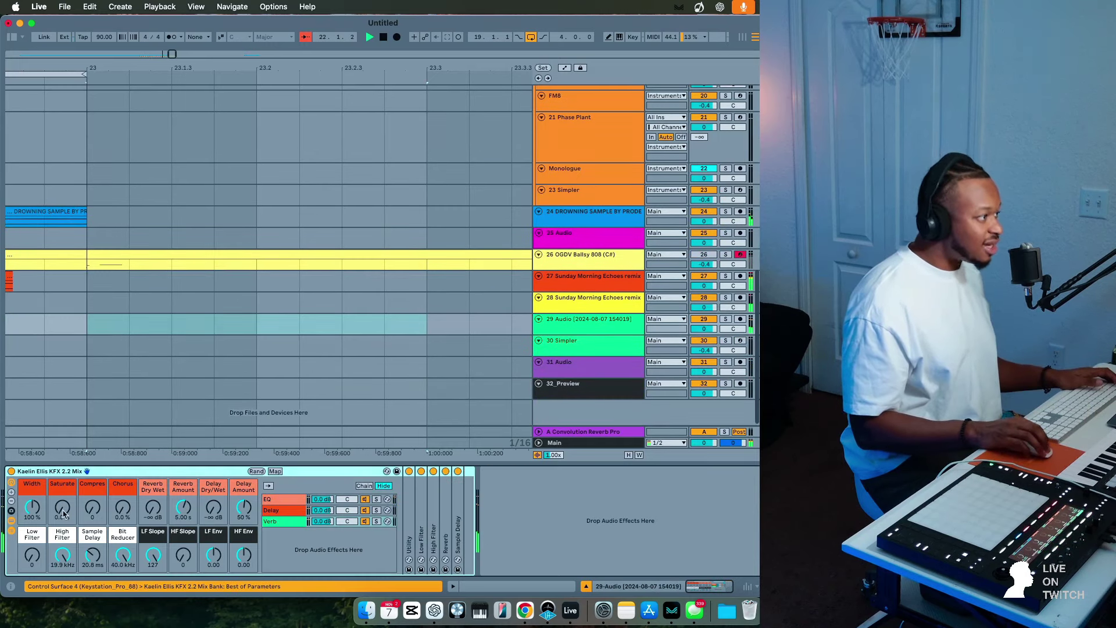
drag(63, 513, 712, 157)
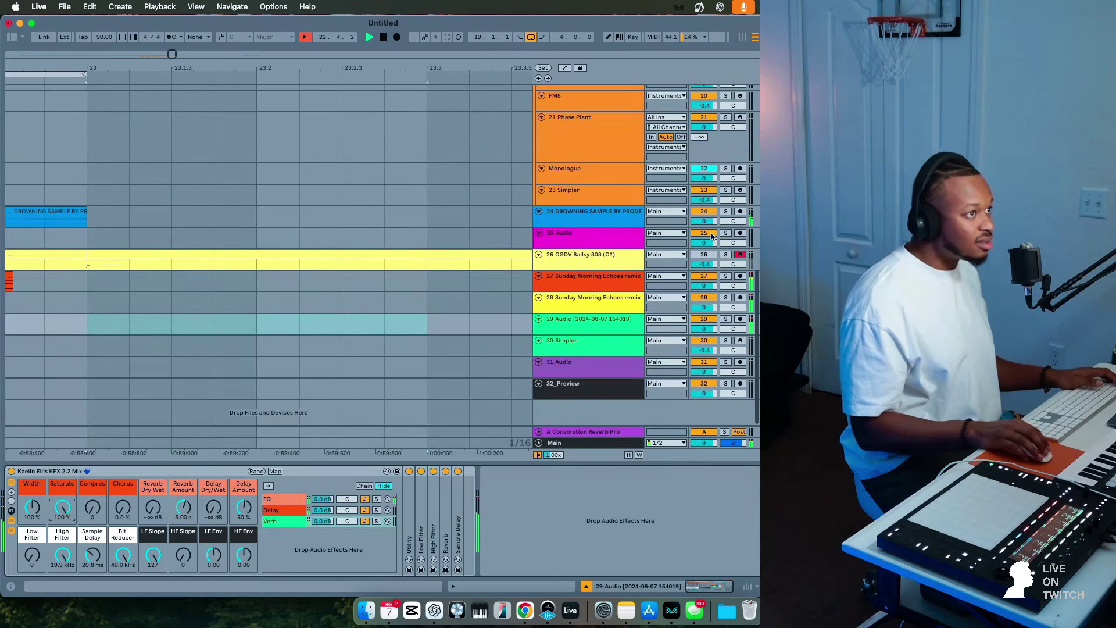
Activate the 808 on track 26 and set the Sample Delay in its mixing rack to 32.2 ms.
click(705, 255)
click(598, 264)
click(270, 471)
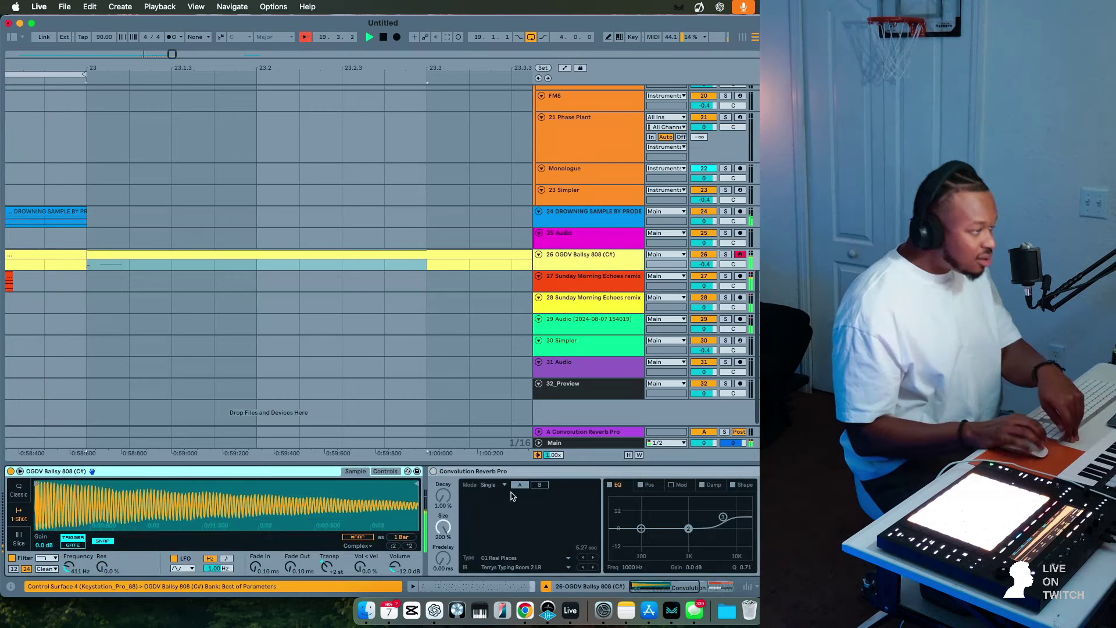
scroll(512, 496, right, 6)
drag(528, 555, 528, 547)
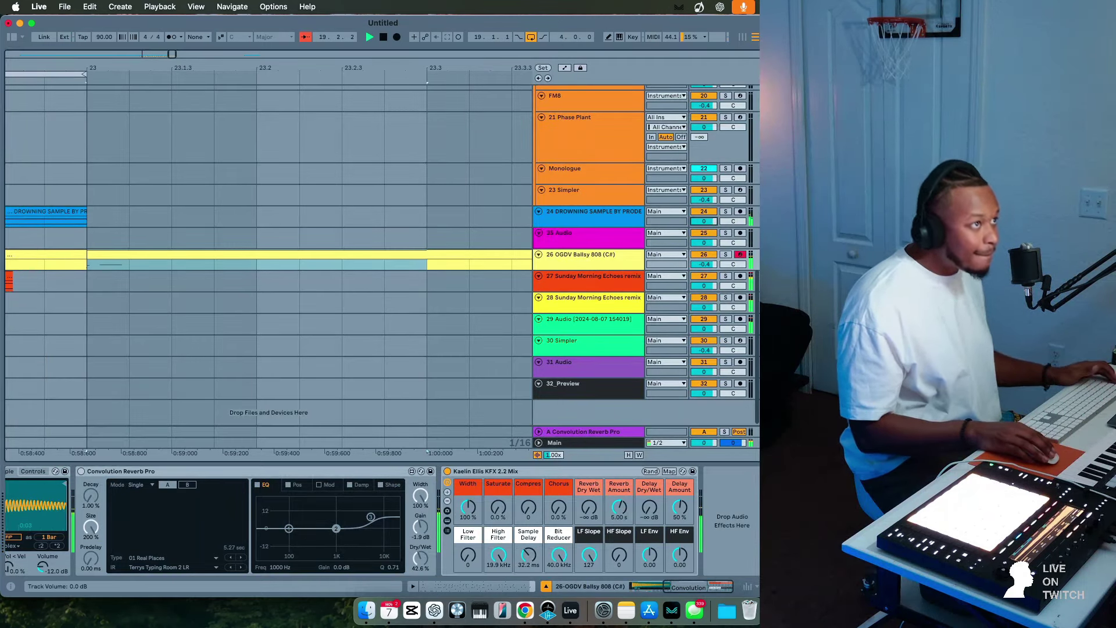
Lower the sample on track 24 to -6.0 dB and deactivate the 808 on track 26.
drag(703, 221, 704, 227)
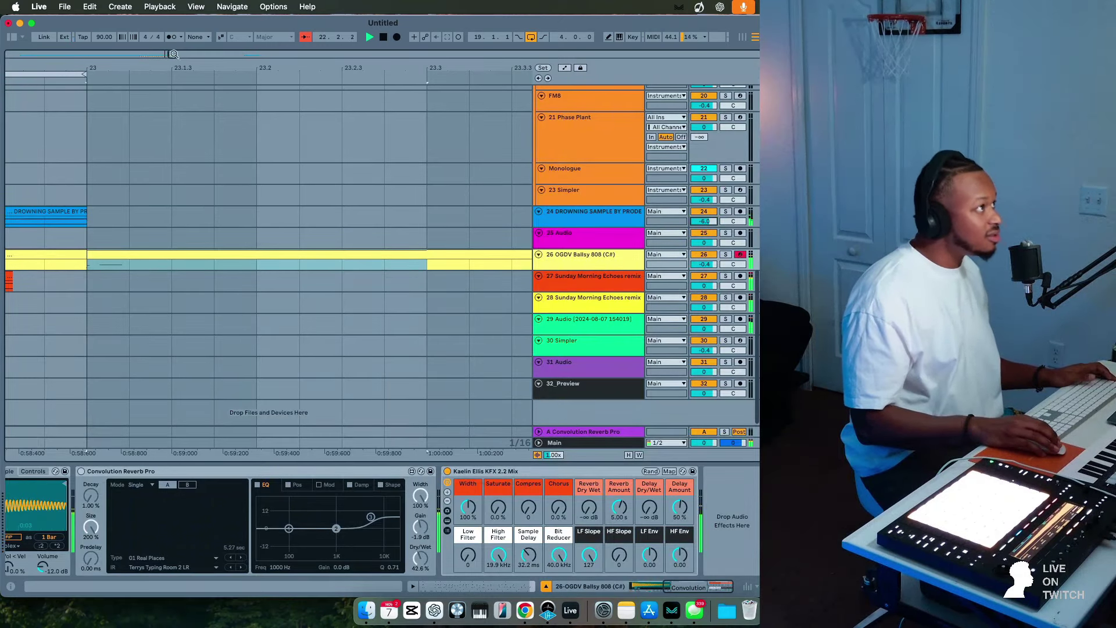
drag(174, 54, 132, 40)
click(477, 332)
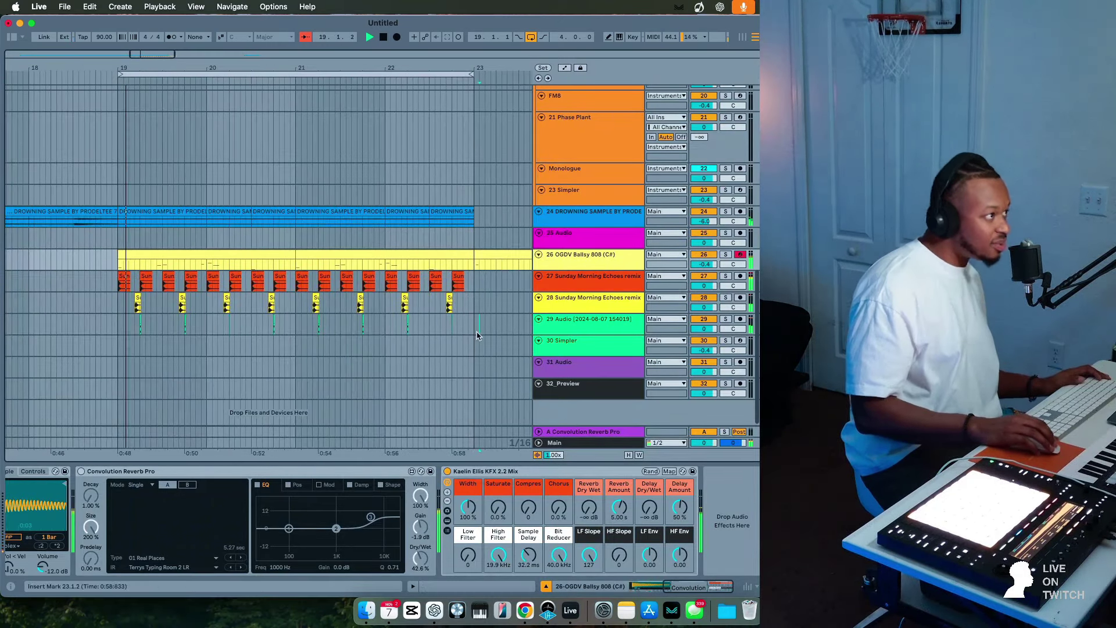
drag(477, 335, 123, 327)
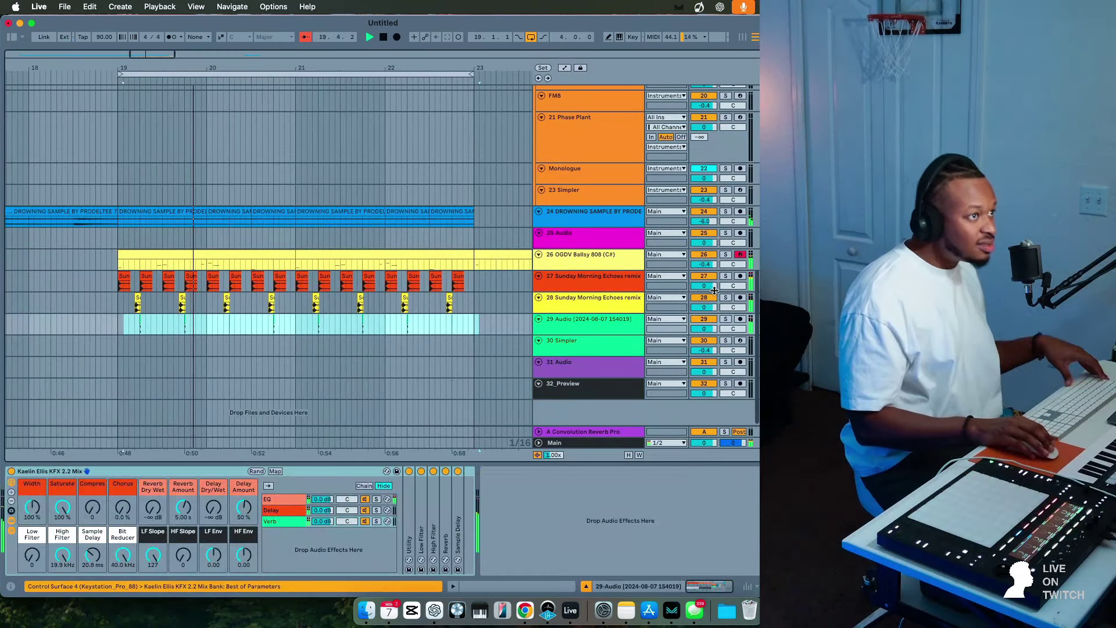
click(476, 326)
click(550, 260)
key(0)
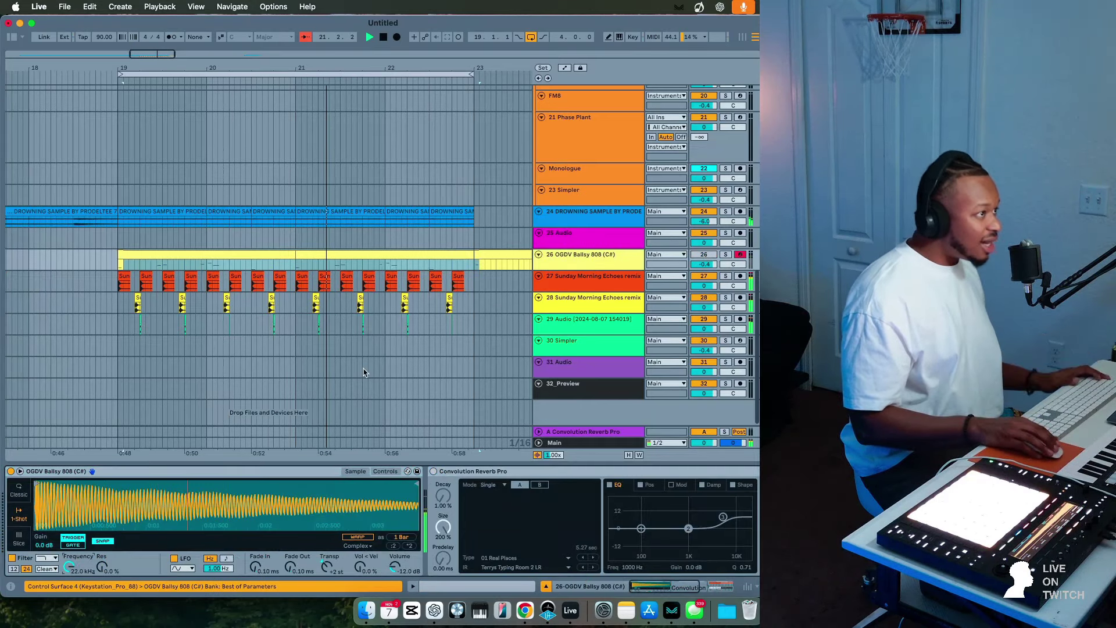
Select the eight percussion clips on track 29 from bar 19 to 22.4.4 and transpose them to +13 semitones.
drag(468, 320, 116, 366)
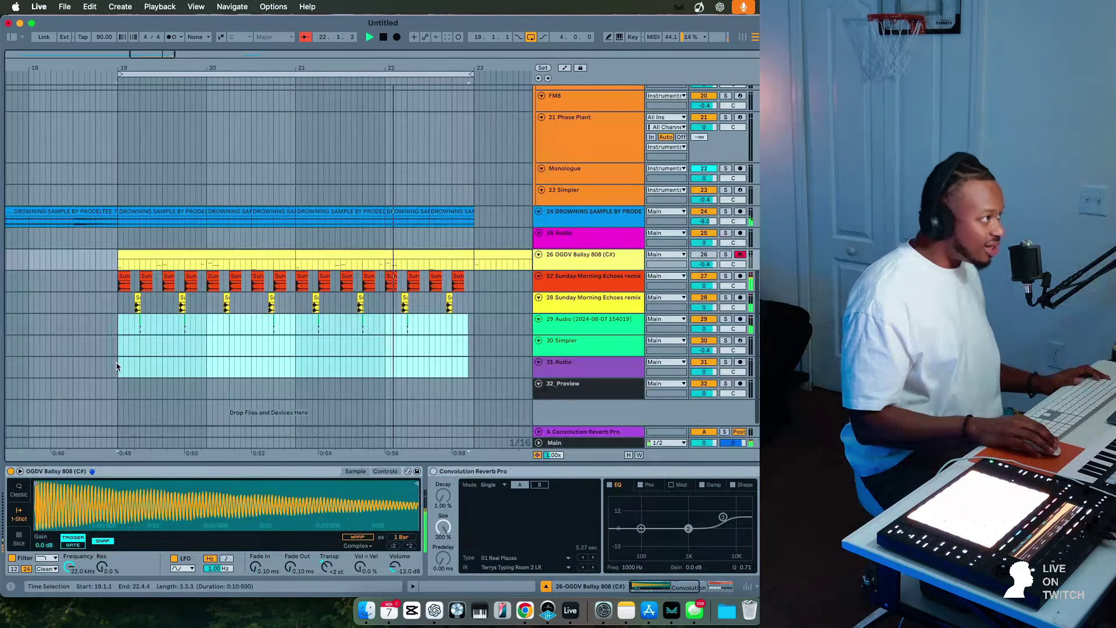
click(478, 587)
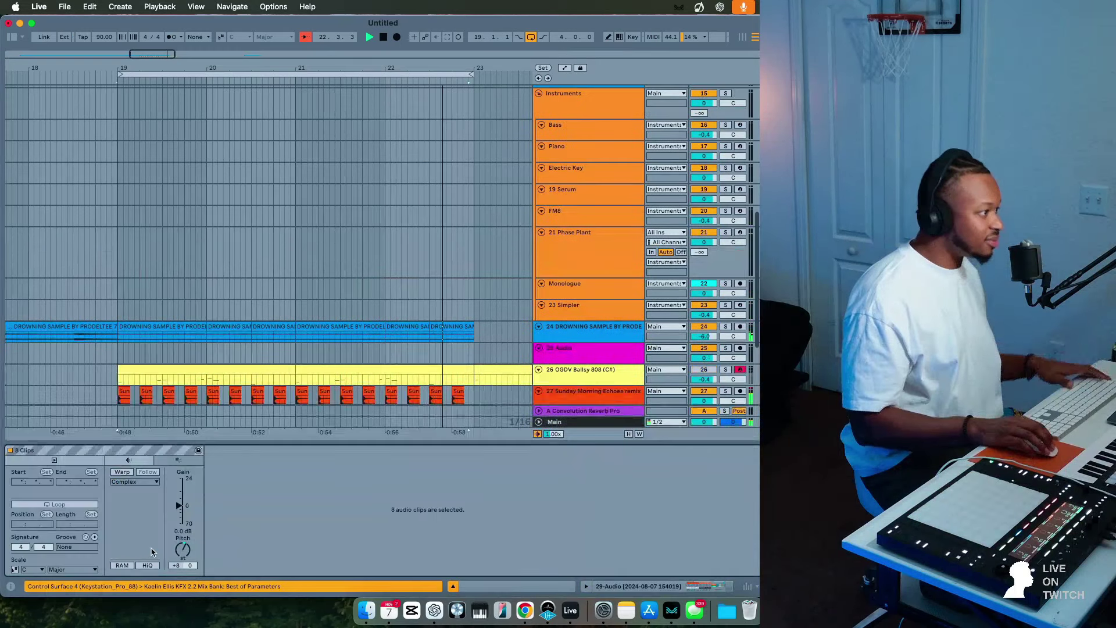
click(184, 552)
key(Up)
key(Up)
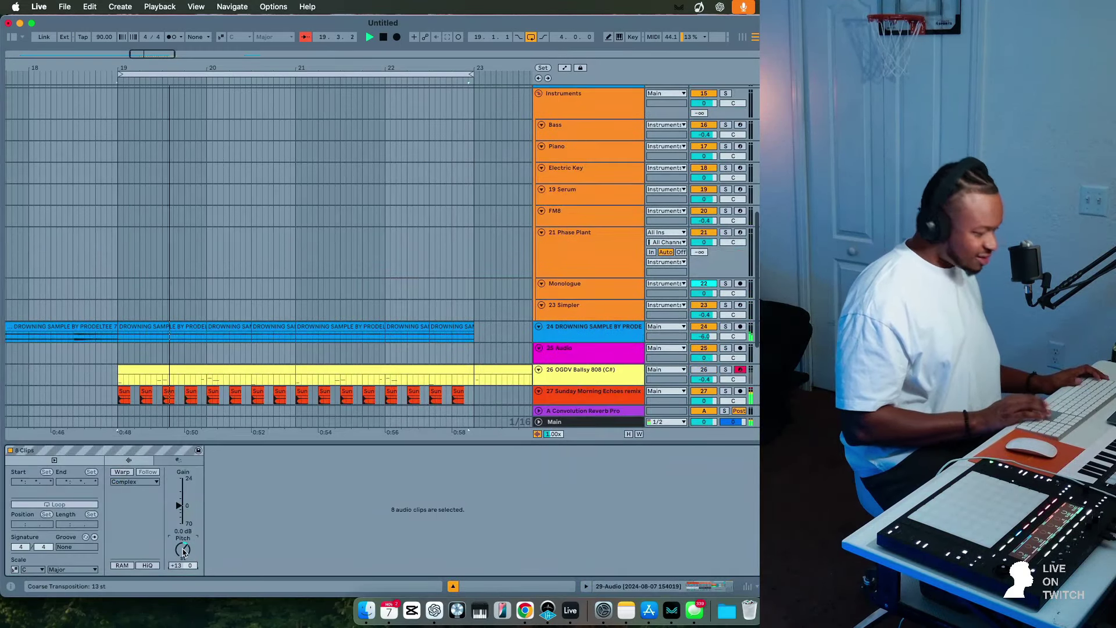
Raise the transposition of the eight percussion clips on track 29 to +15 semitones.
key(Up)
key(Up)
scroll(226, 360, down, 3)
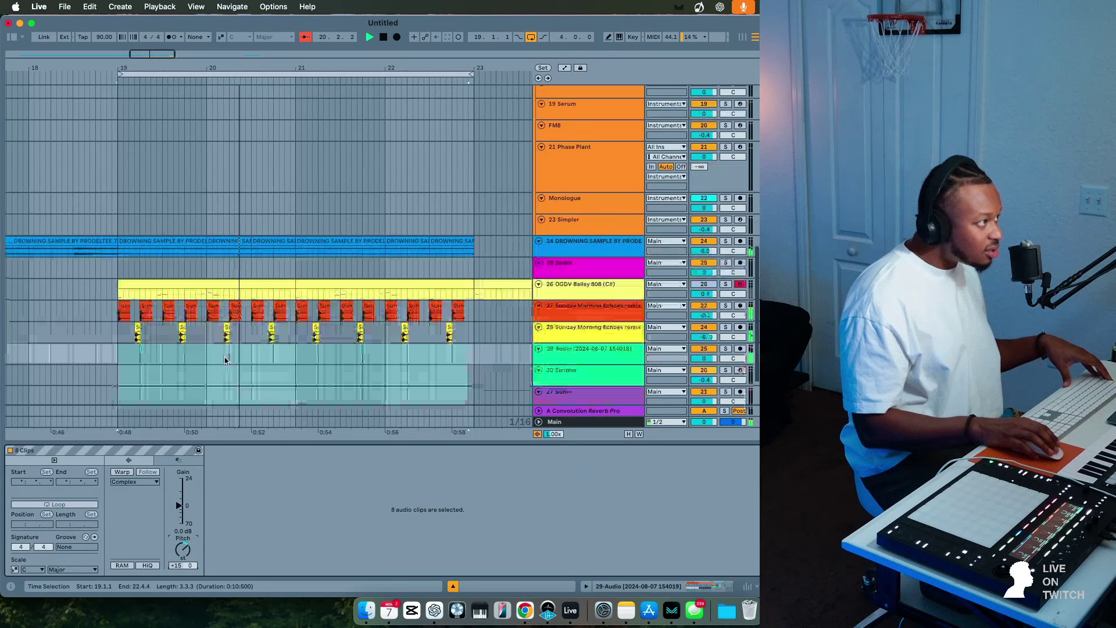
scroll(225, 361, down, 2)
Lengthen the first percussion clip at 19.2.1 on track 29 and play back the loop.
click(138, 298)
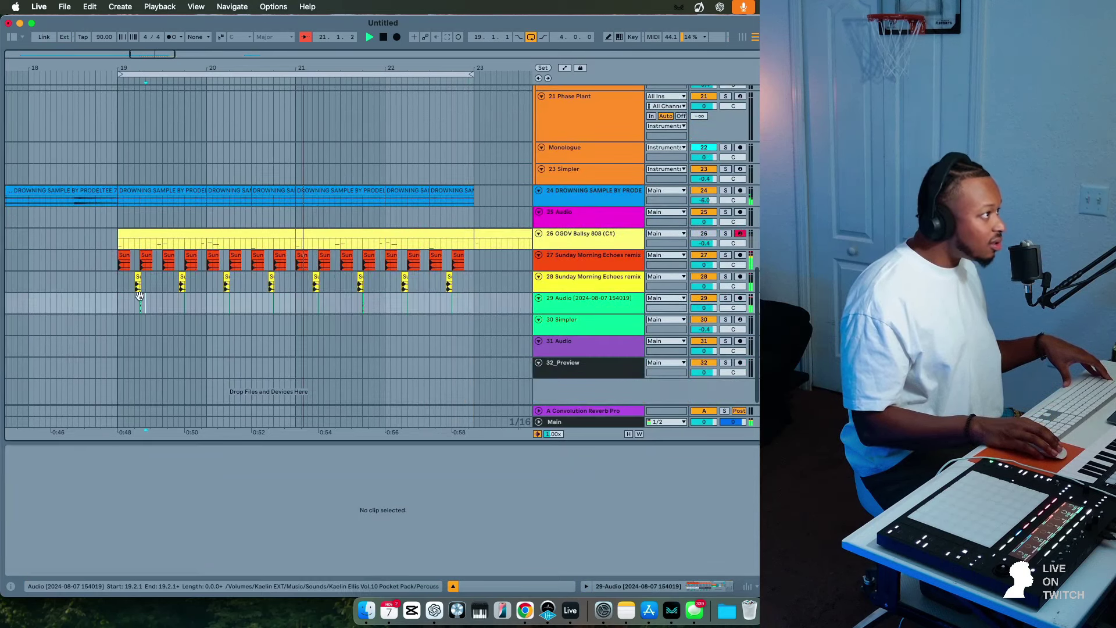
click(140, 296)
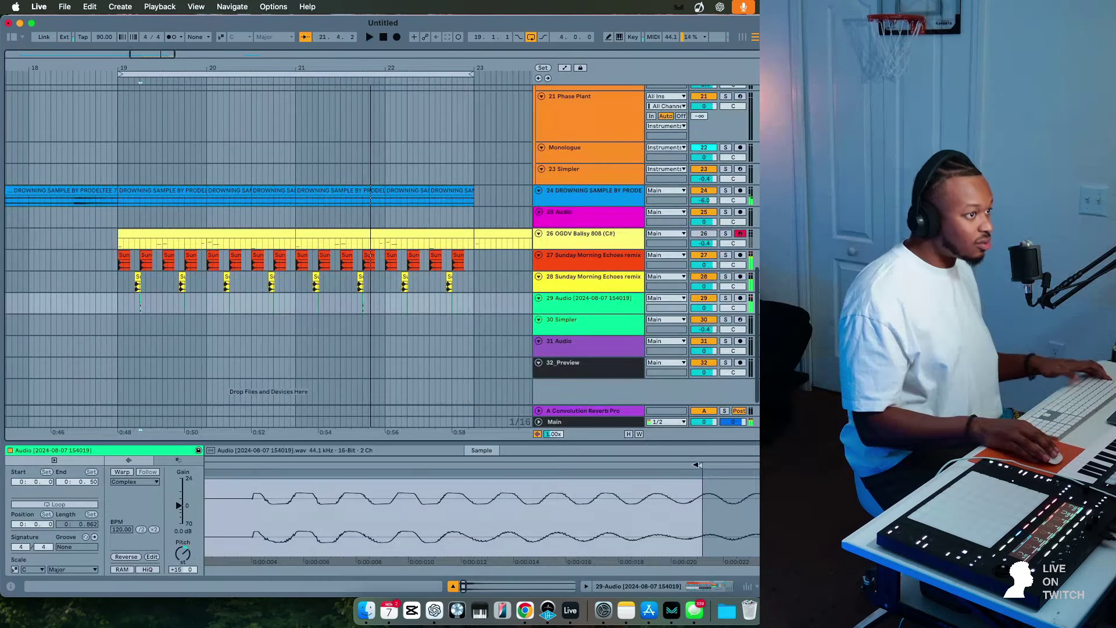
key(space)
key(space)
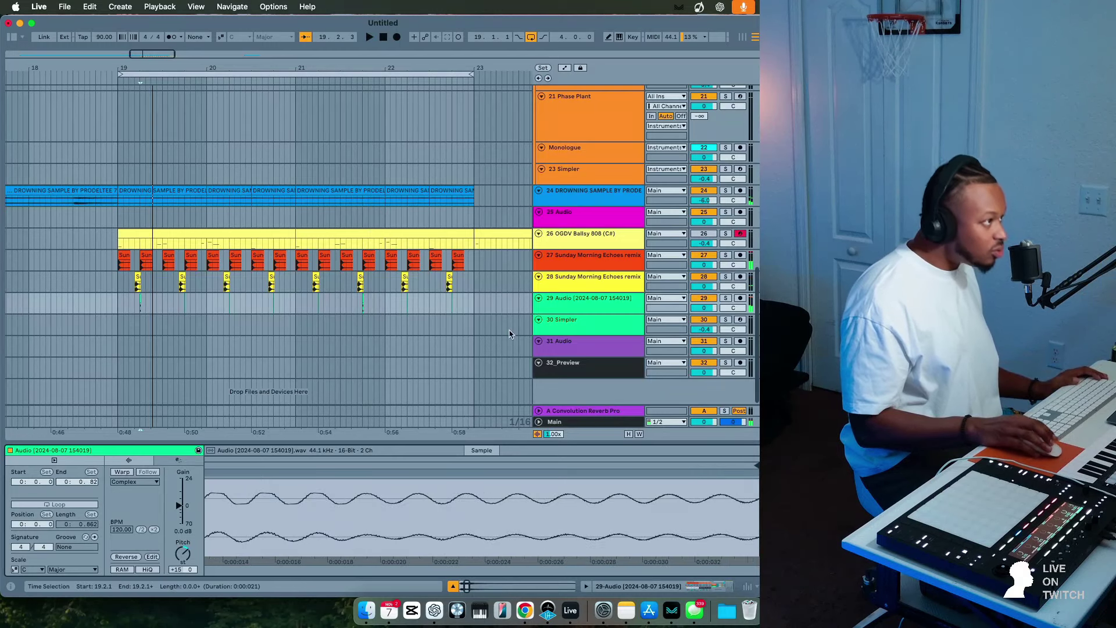
Delete the percussion clips from 19.3.1 to 23 on track 29 and repeat the first half bar through to bar 23.
drag(163, 304, 469, 307)
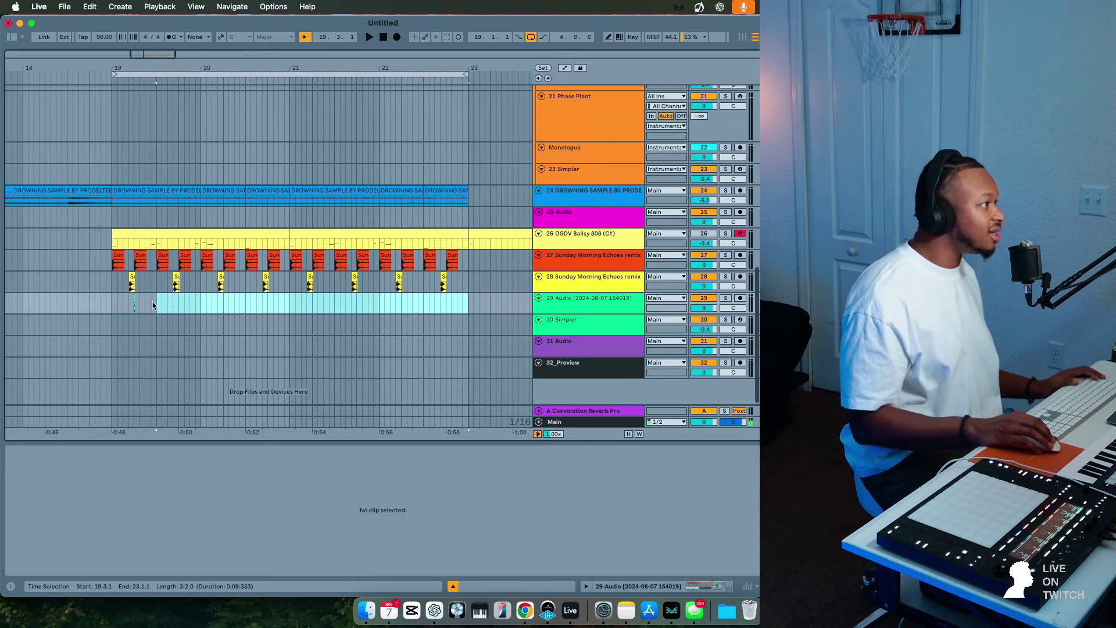
drag(156, 302, 112, 308)
key(space)
key(super+d)
key(super+d)
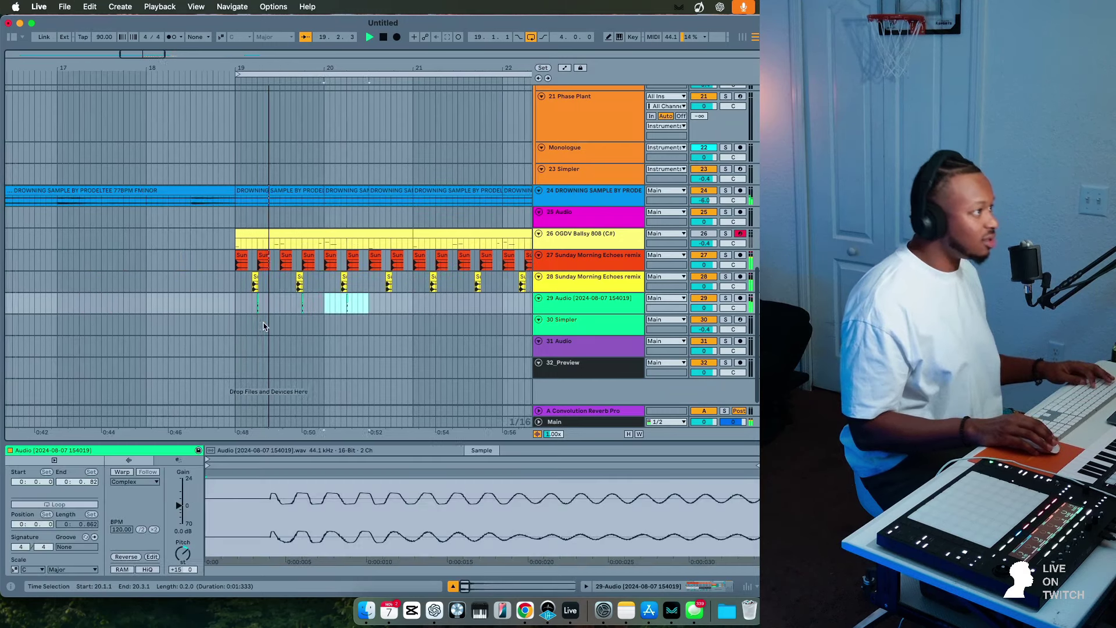
key(super+d)
key(super+d)
key(super+d)
key(super+d)
key(super+d)
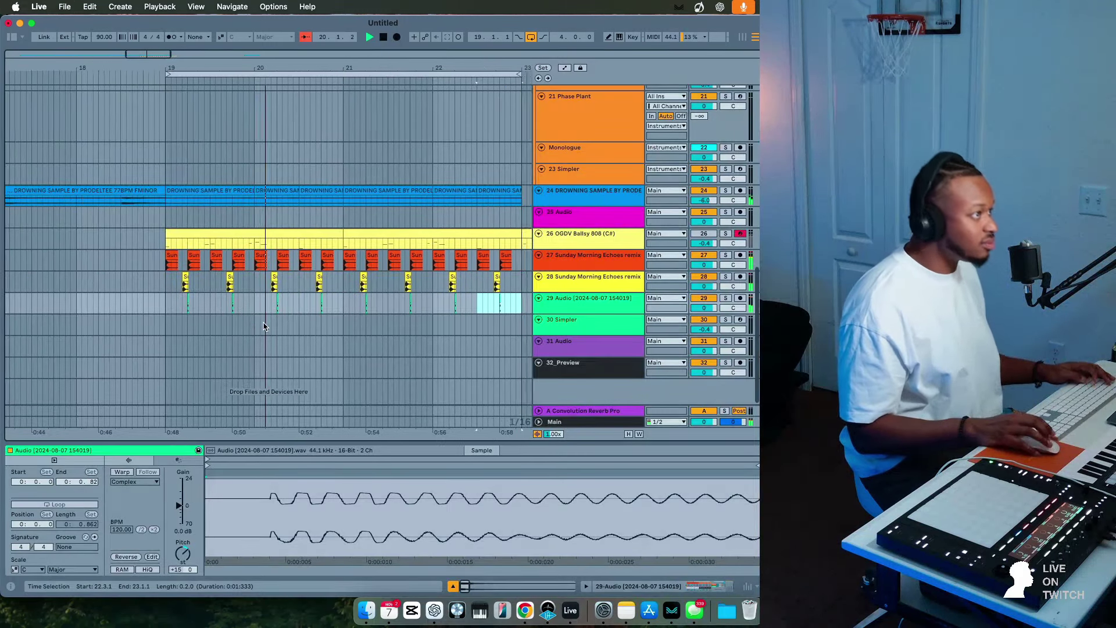
Insert an audio track below track 27 and open the kick one-shots folder of the Kaelin Ellis Vol.10 Pocket Pack.
click(579, 265)
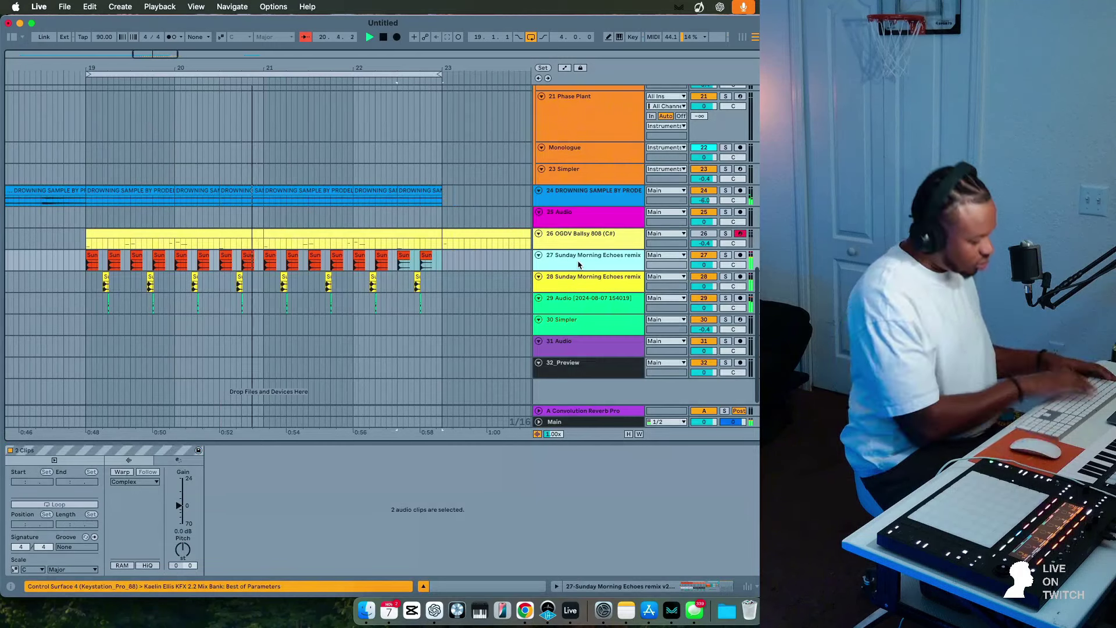
key(super+t)
click(12, 37)
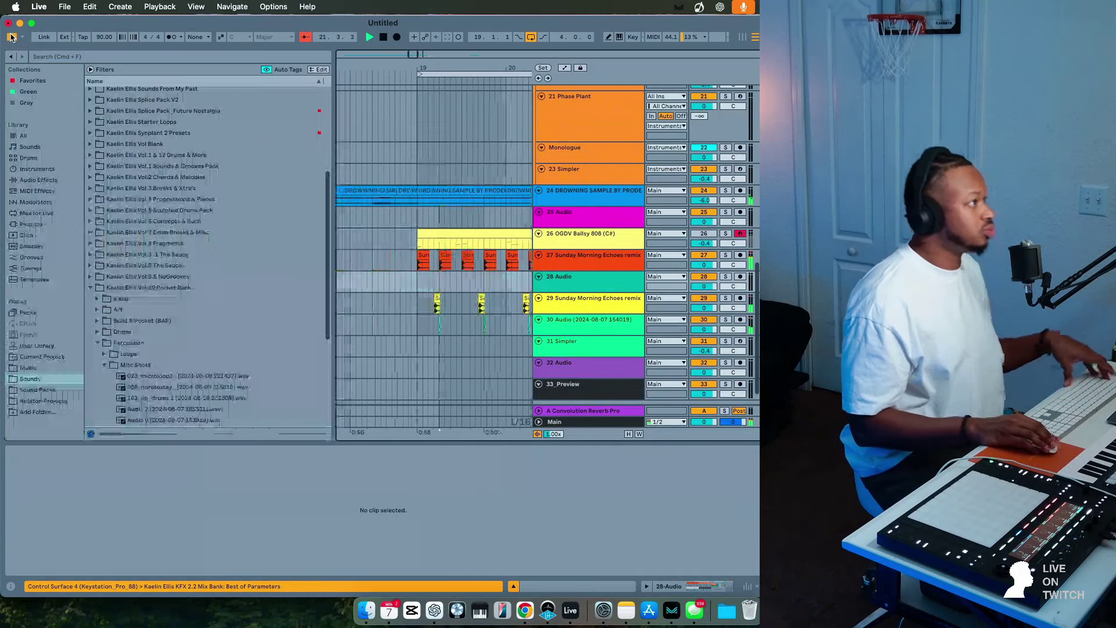
scroll(182, 377, down, 4)
click(119, 232)
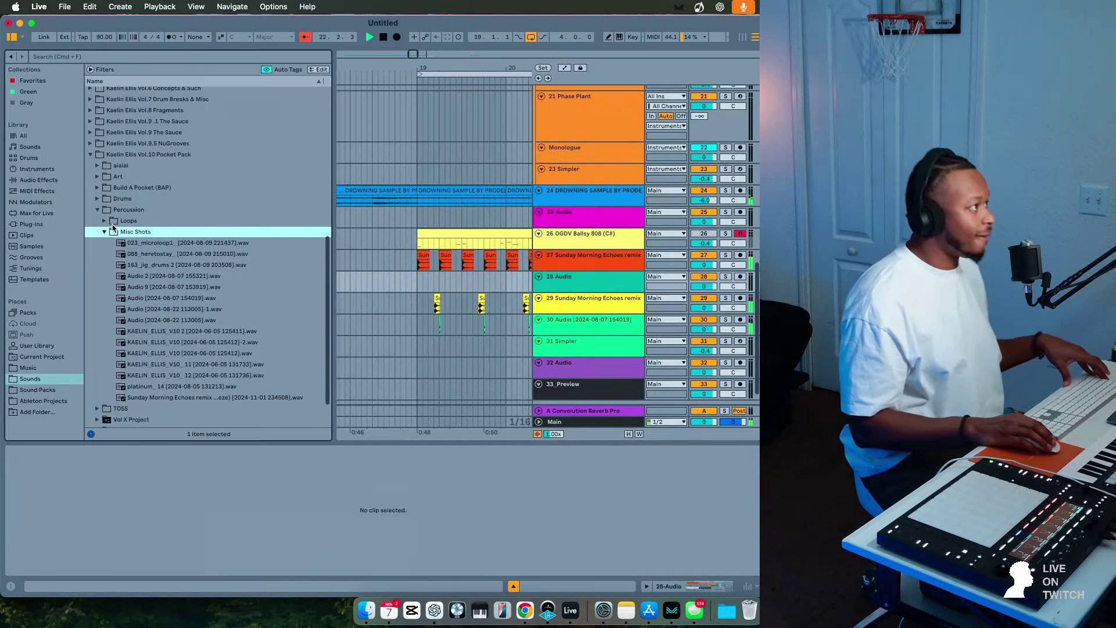
double_click(130, 200)
double_click(125, 388)
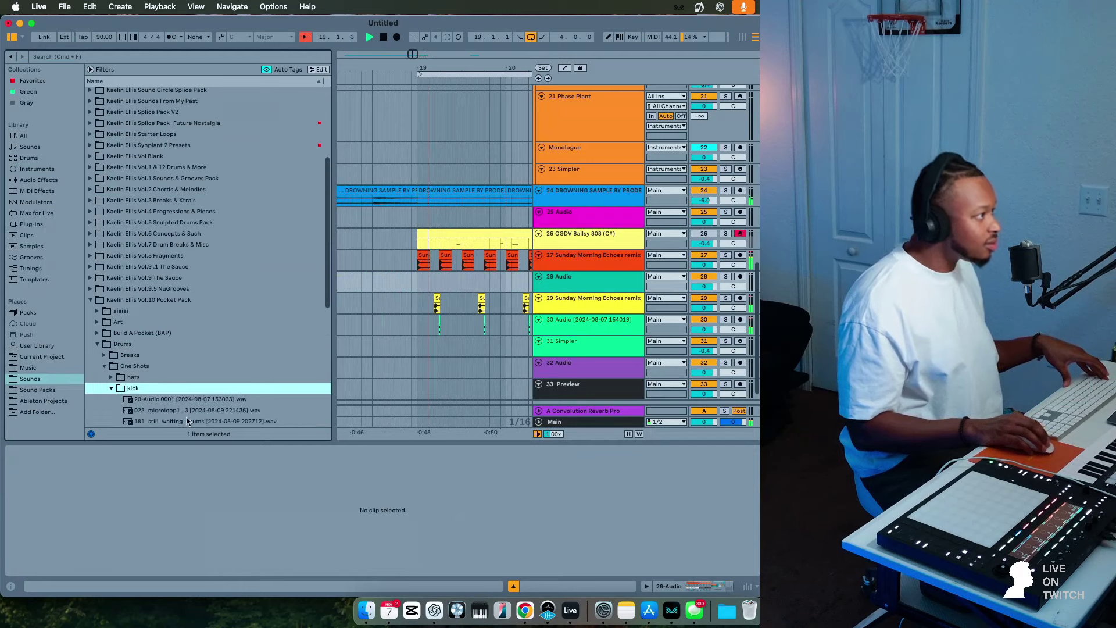
Audition the kick samples and place 418_fresh_air_drums at 19.1.1 on the new track 28.
click(187, 420)
key(Down)
key(Down)
scroll(187, 420, down, 2)
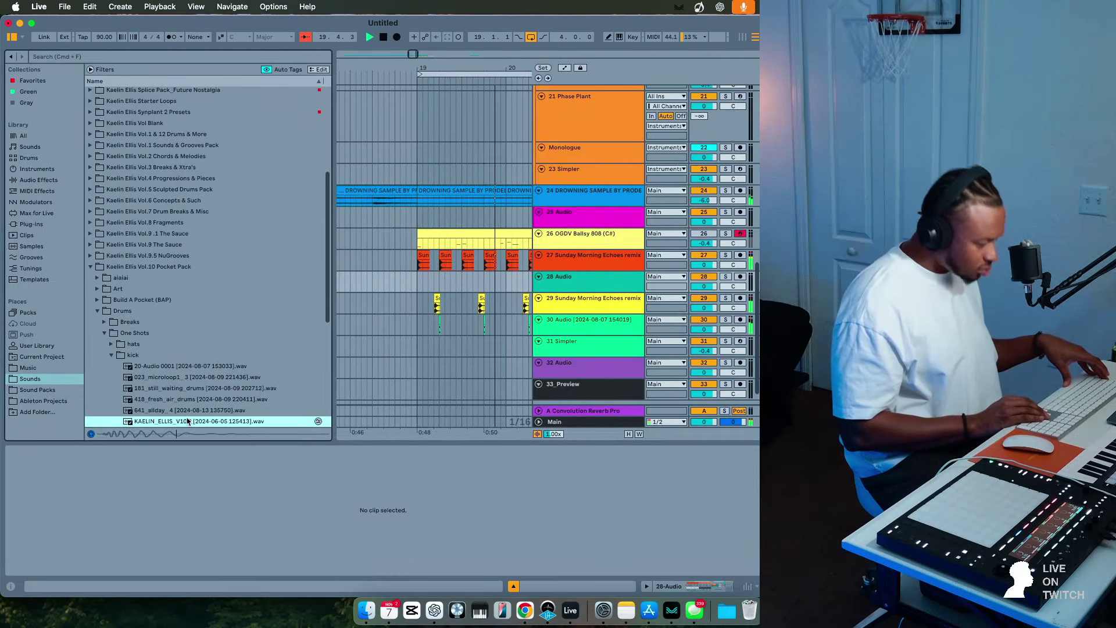
key(Up)
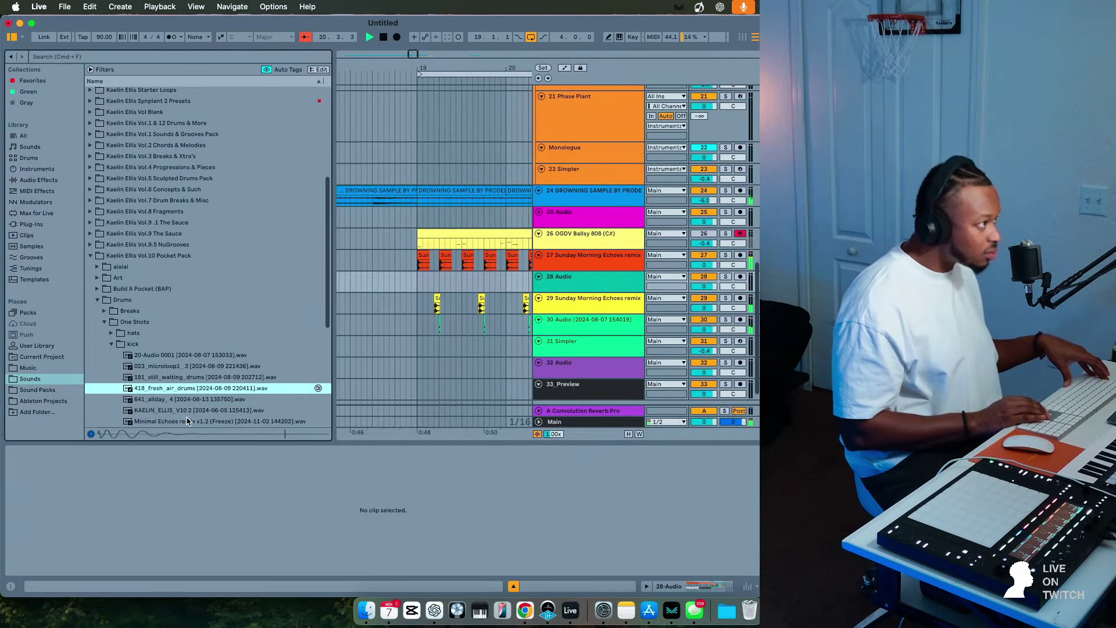
key(Up)
key(Down)
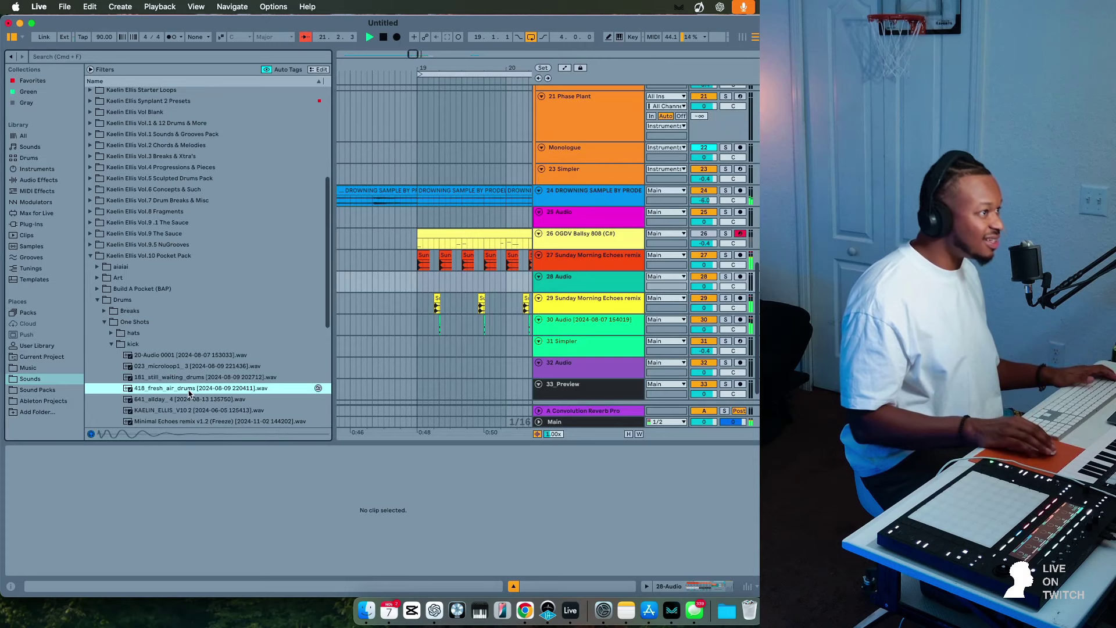
drag(189, 394, 419, 284)
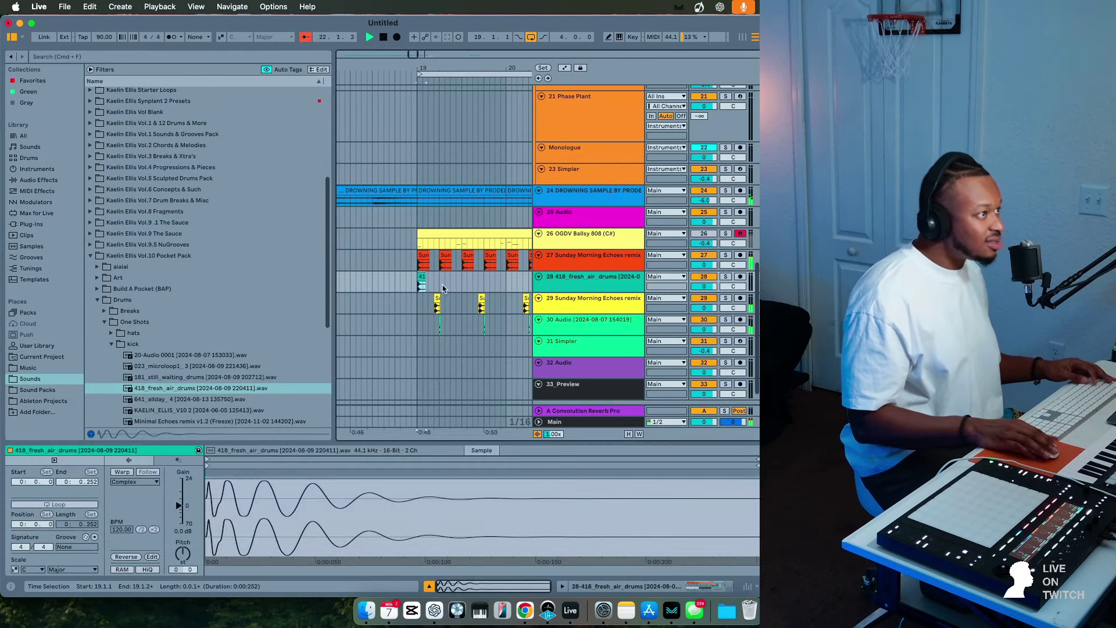
Duplicate the first half bar with the 418_fresh_air_drums kick on track 28 through to bar 23.
drag(460, 285, 419, 288)
key(super+d)
key(super+d)
key(super+d)
key(super+d)
key(super+d)
key(super+d)
key(super+d)
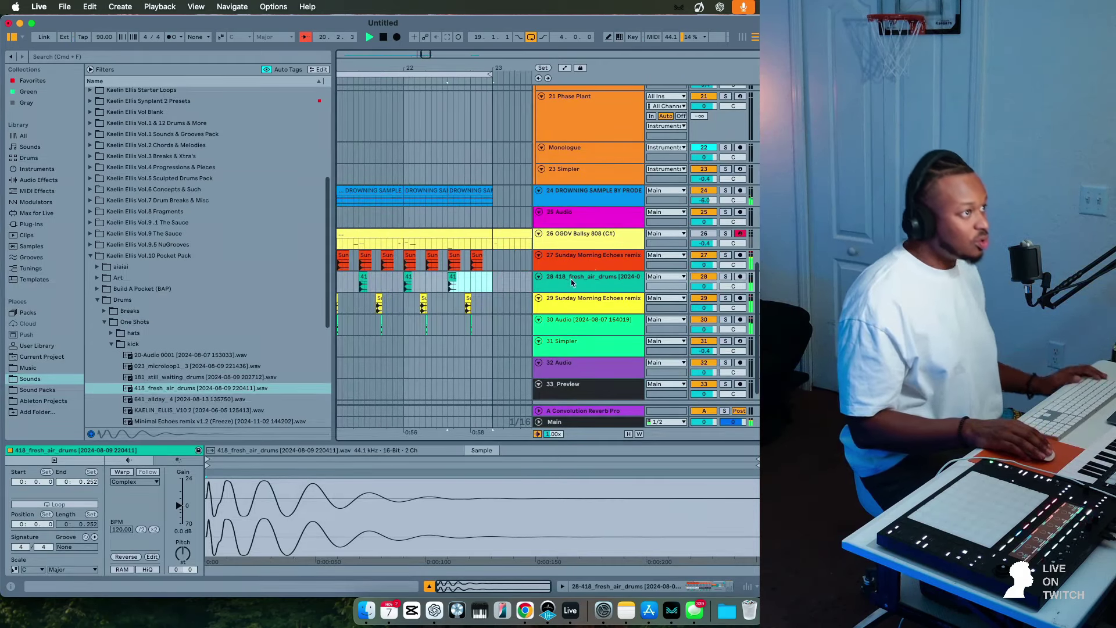
Group the four drum tracks, 27 to 30, into one group track.
click(588, 265)
scroll(582, 291, down, 1)
shift+click(585, 318)
click(585, 306)
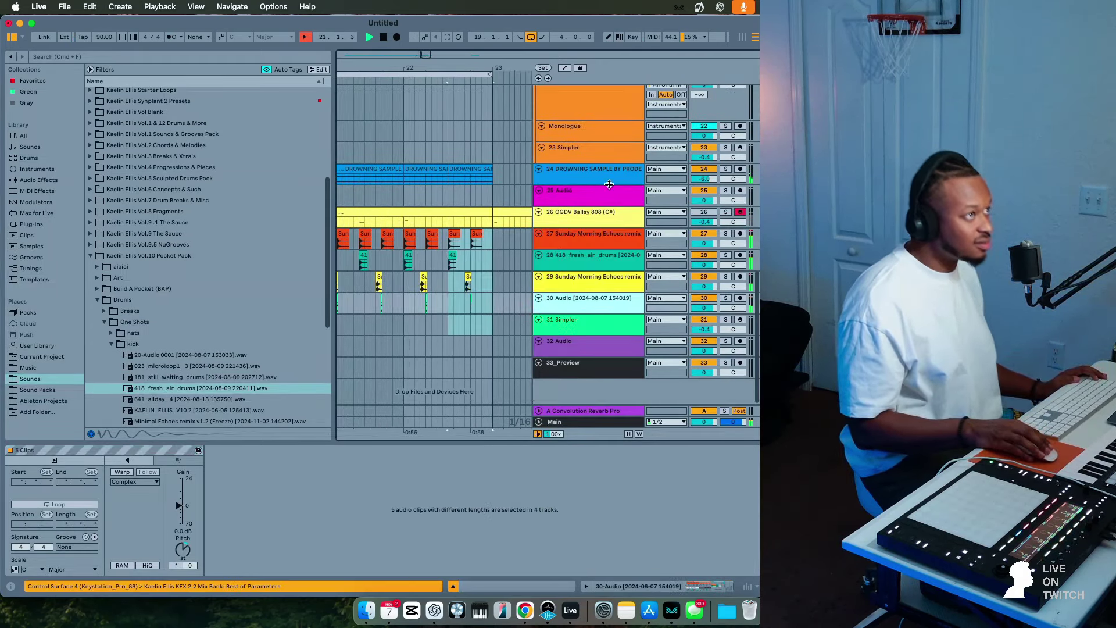
click(606, 157)
click(598, 179)
click(591, 263)
click(589, 242)
shift+click(590, 306)
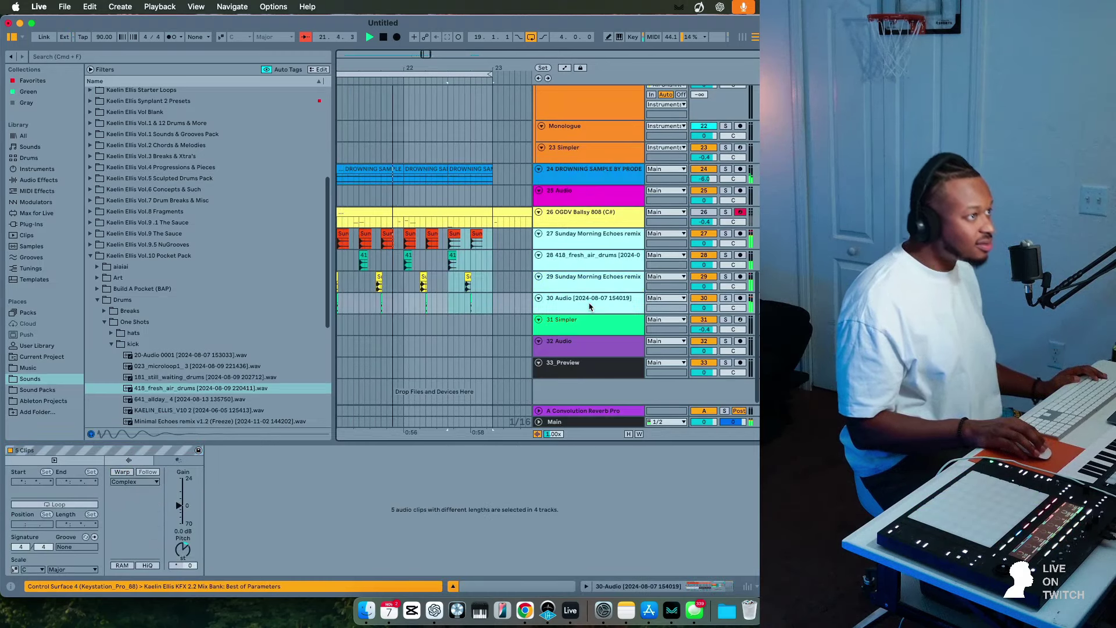
right_click(590, 306)
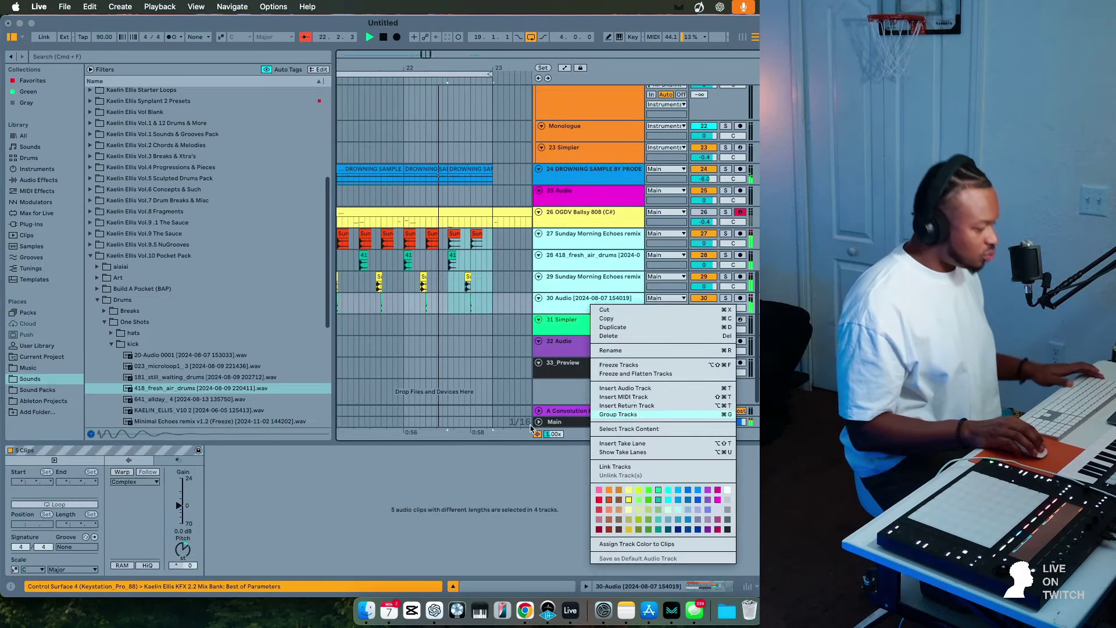
click(604, 414)
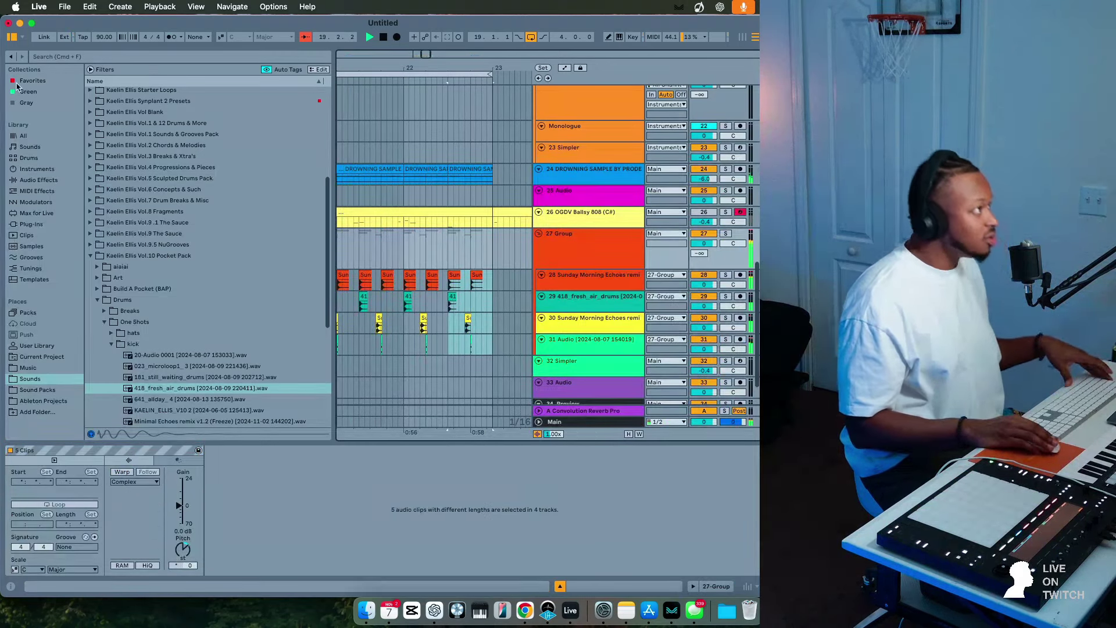
Find Roar's Drum Kit Enhancer preset among the audio effects and add it to the drum group on track 27.
scroll(98, 160, up, 5)
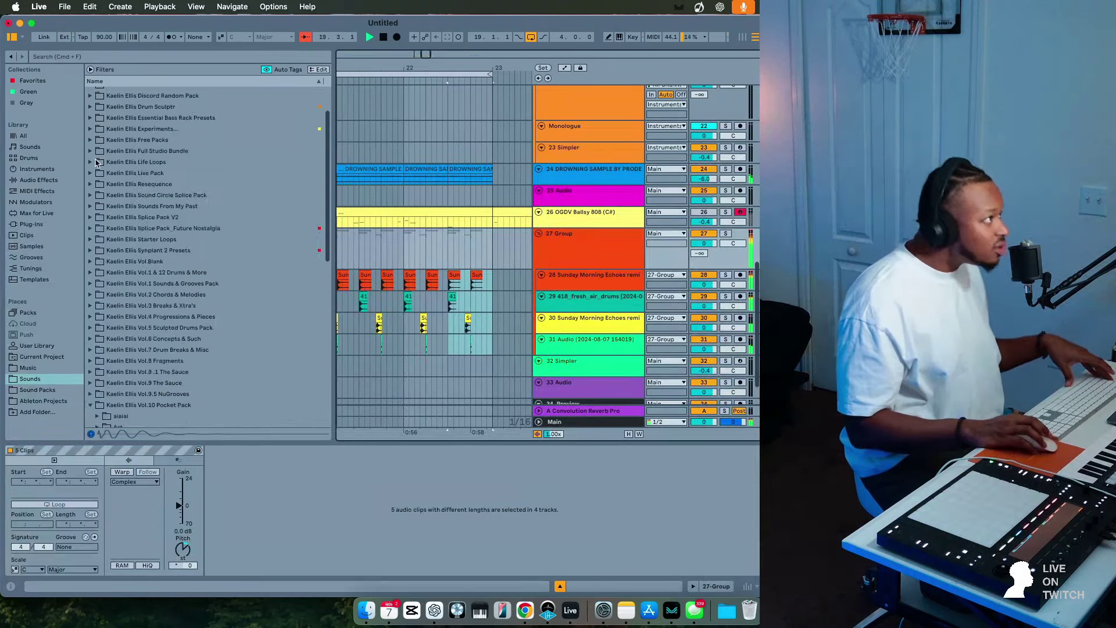
click(39, 83)
scroll(133, 381, down, 3)
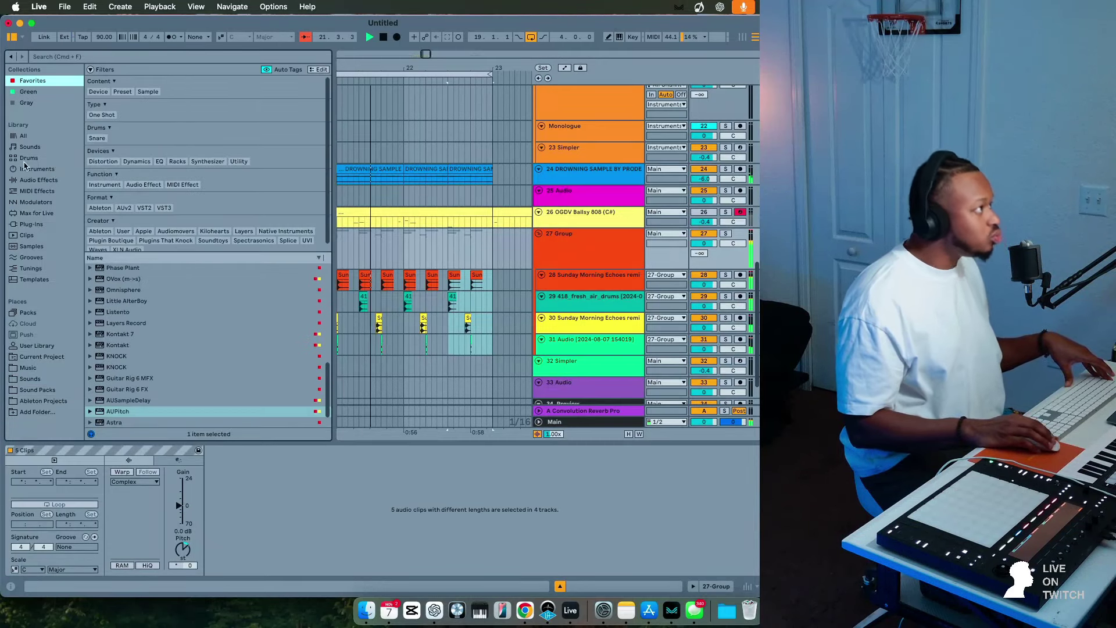
click(38, 179)
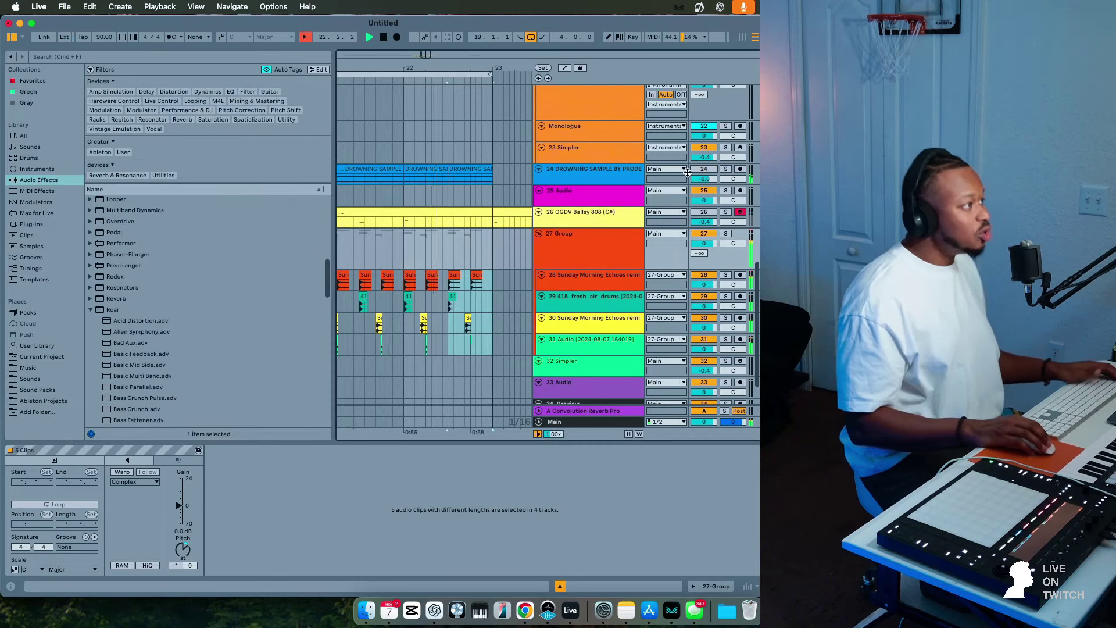
scroll(117, 312, down, 5)
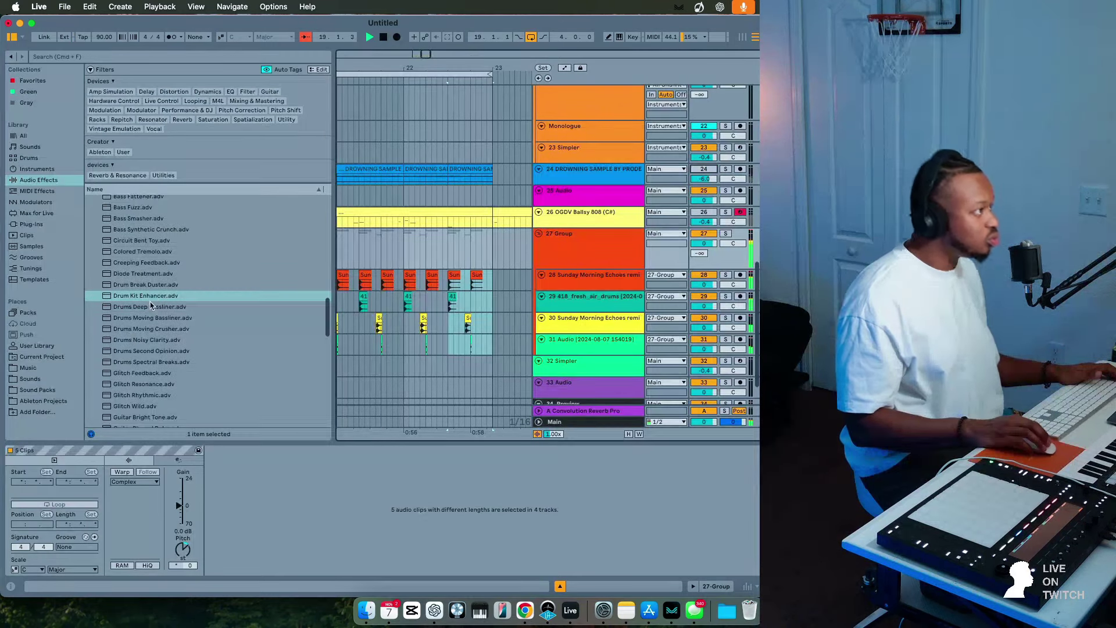
drag(148, 295, 495, 247)
scroll(492, 291, up, 3)
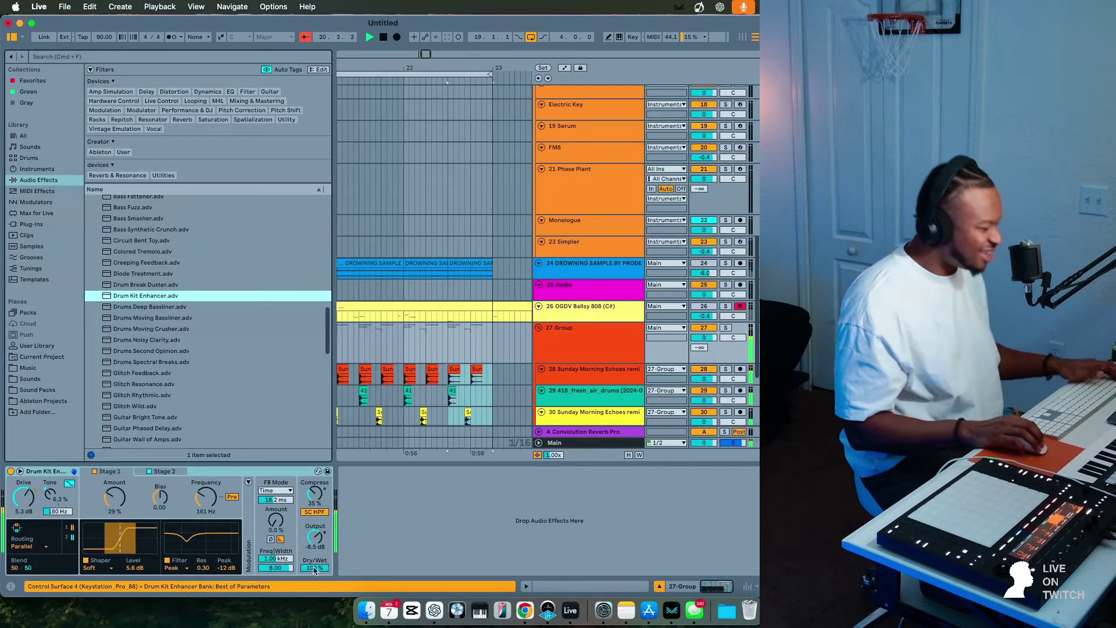
scroll(386, 349, down, 3)
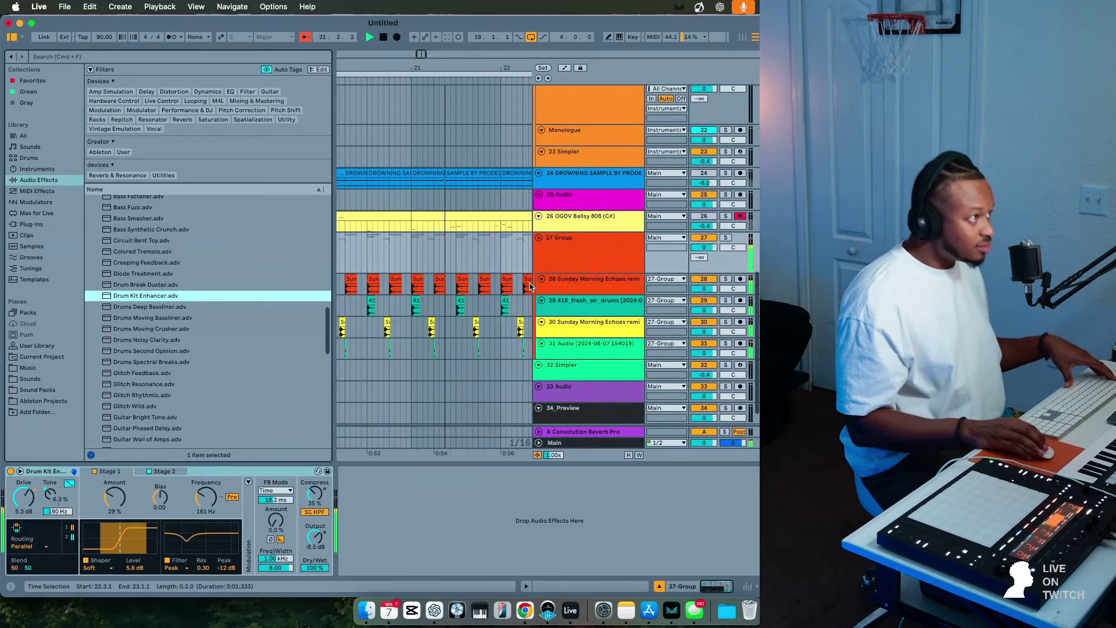
Hide the browser, select the 16 kick clips on track 28 and enable Warp in Beats mode for them.
key(super+alt+b)
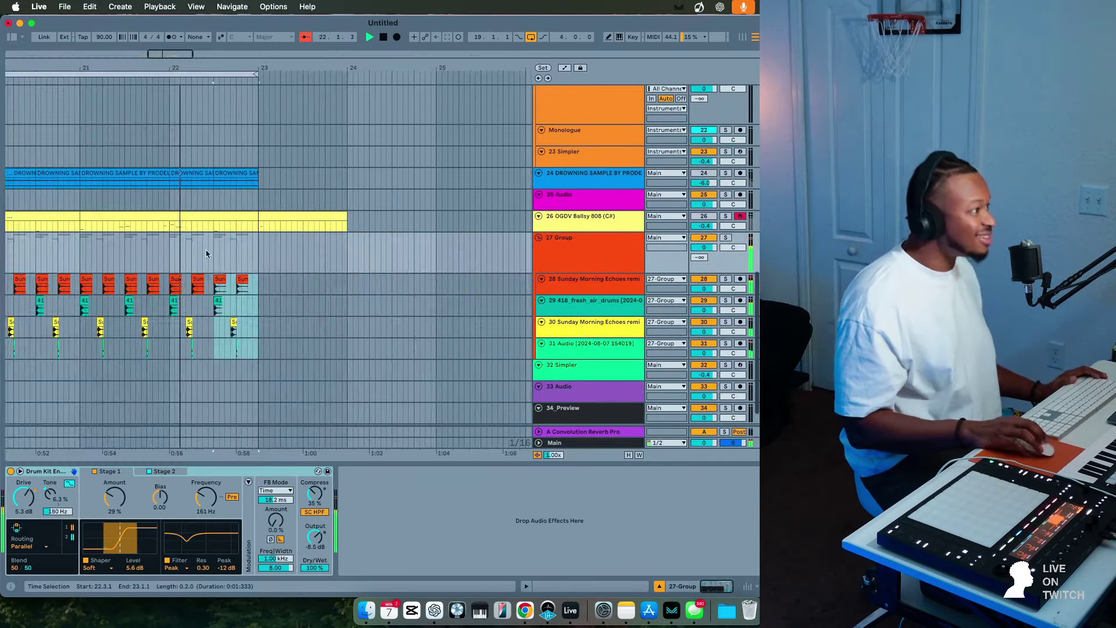
drag(426, 285, 59, 282)
click(461, 585)
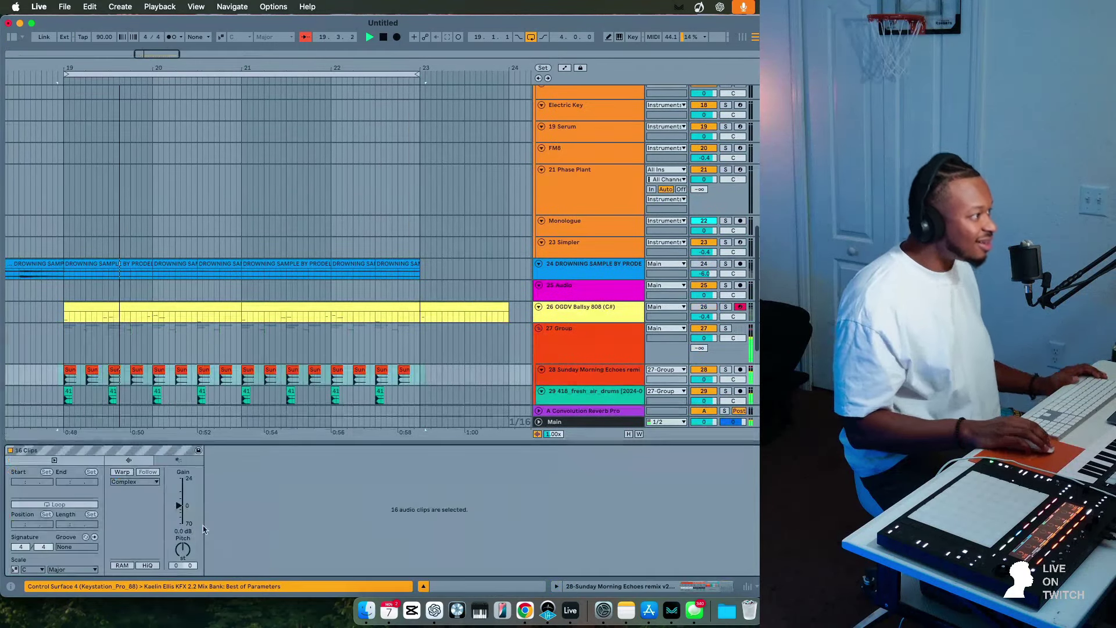
click(134, 481)
click(125, 466)
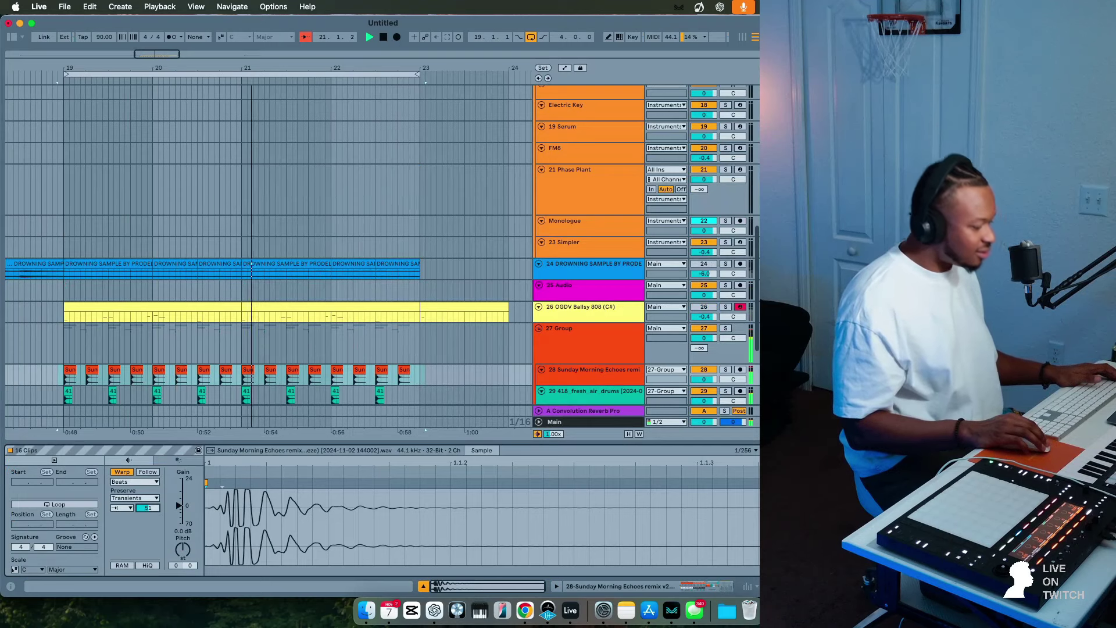
Set the High Filter in the mixing rack of kick track 28 to 819 Hz.
click(562, 377)
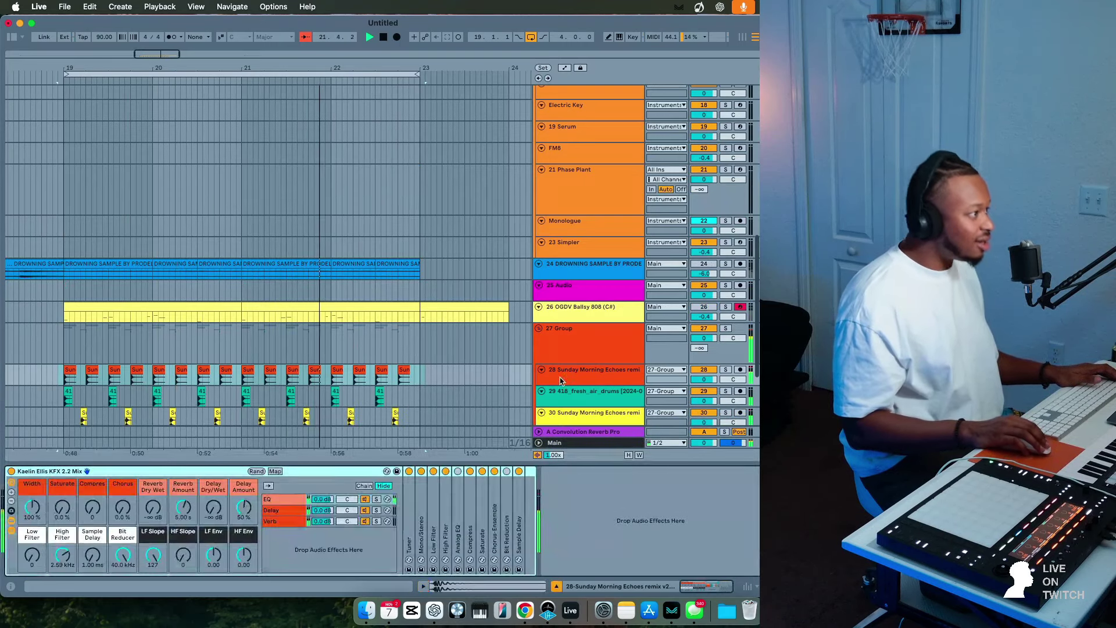
drag(67, 561, 68, 578)
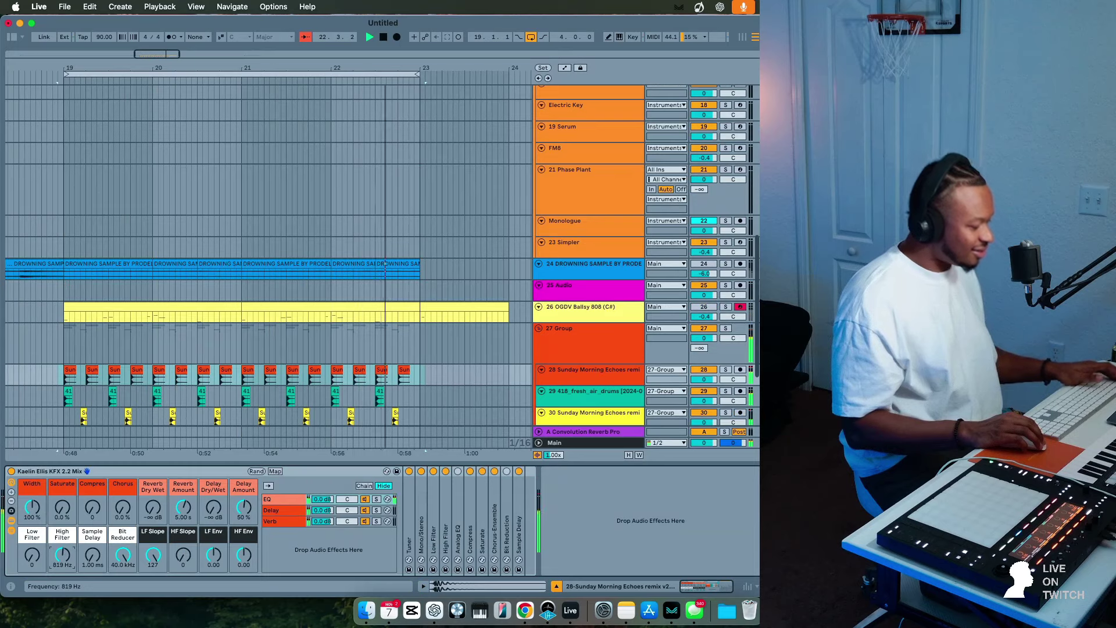
Insert a new audio track below percussion track 31 inside the drum group.
scroll(251, 274, down, 5)
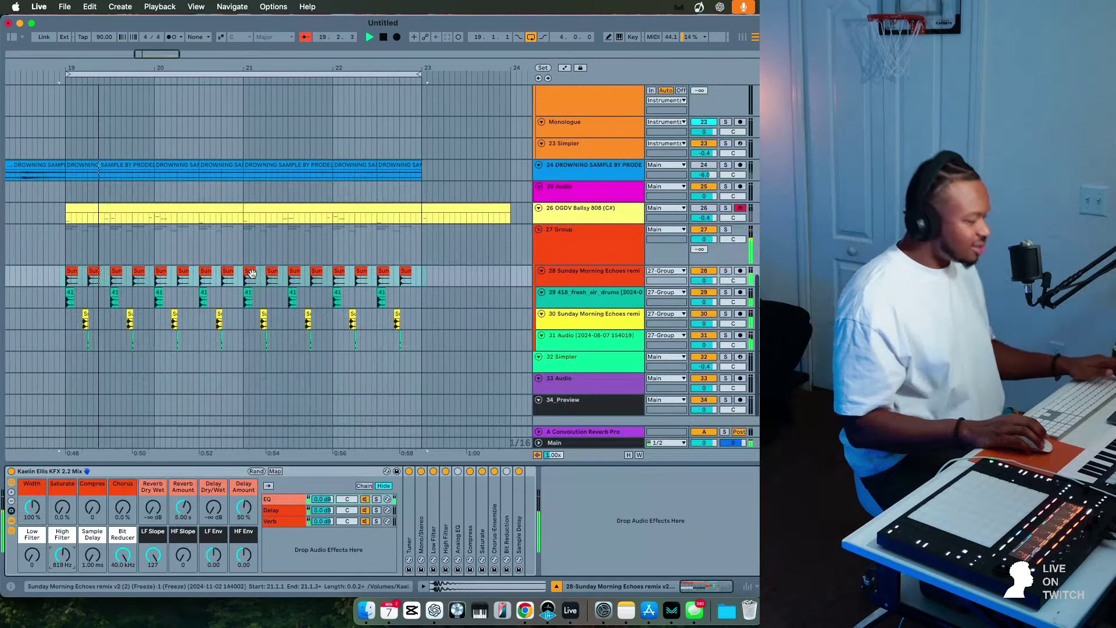
scroll(251, 274, down, 1)
click(590, 324)
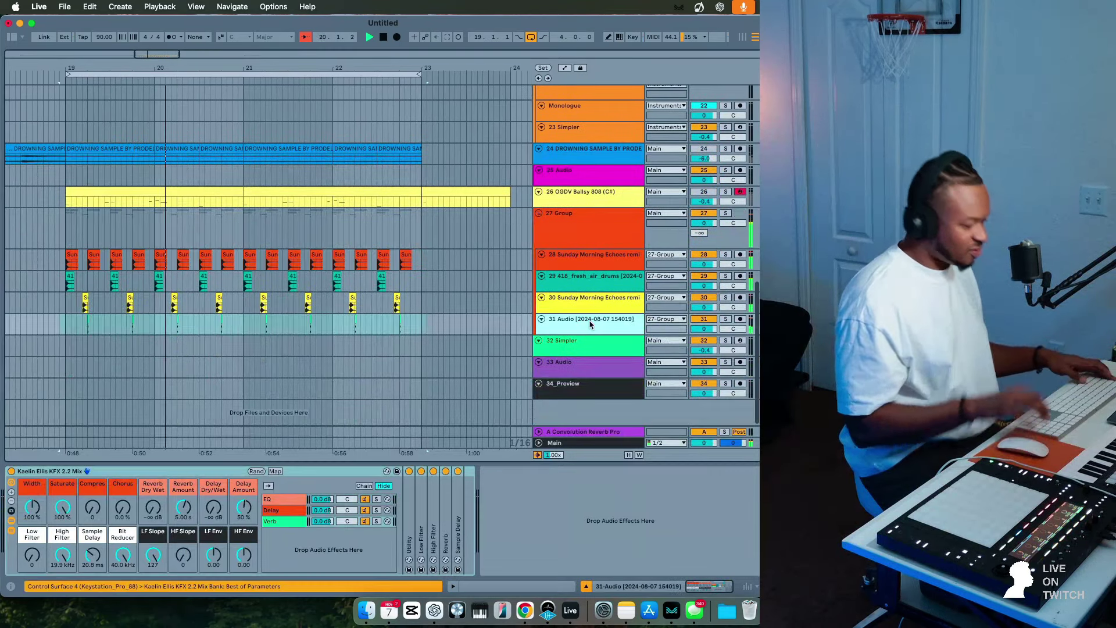
key(super+t)
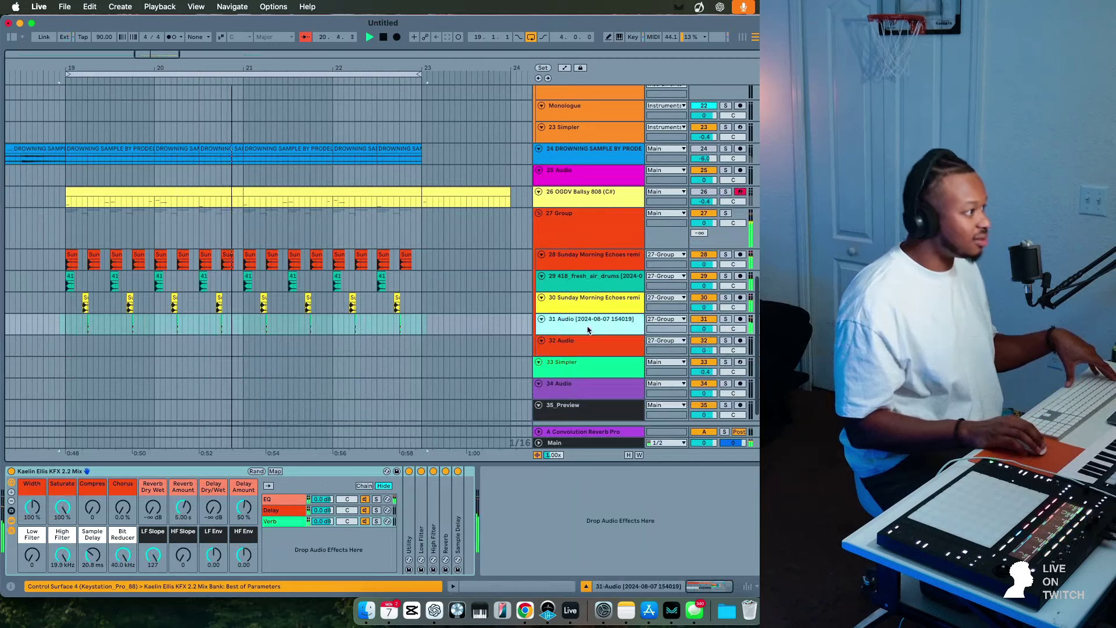
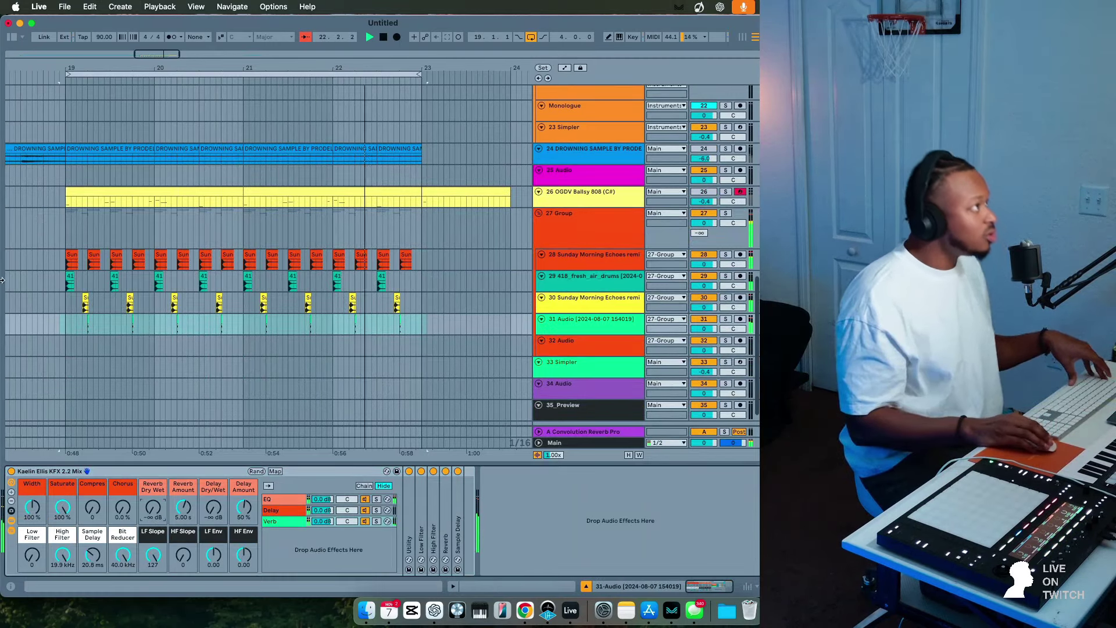
Show the browser and open the kick one-shots of Kaelin Ellis Vol.10 Pocket Pack in the Sounds place.
key(super+alt+b)
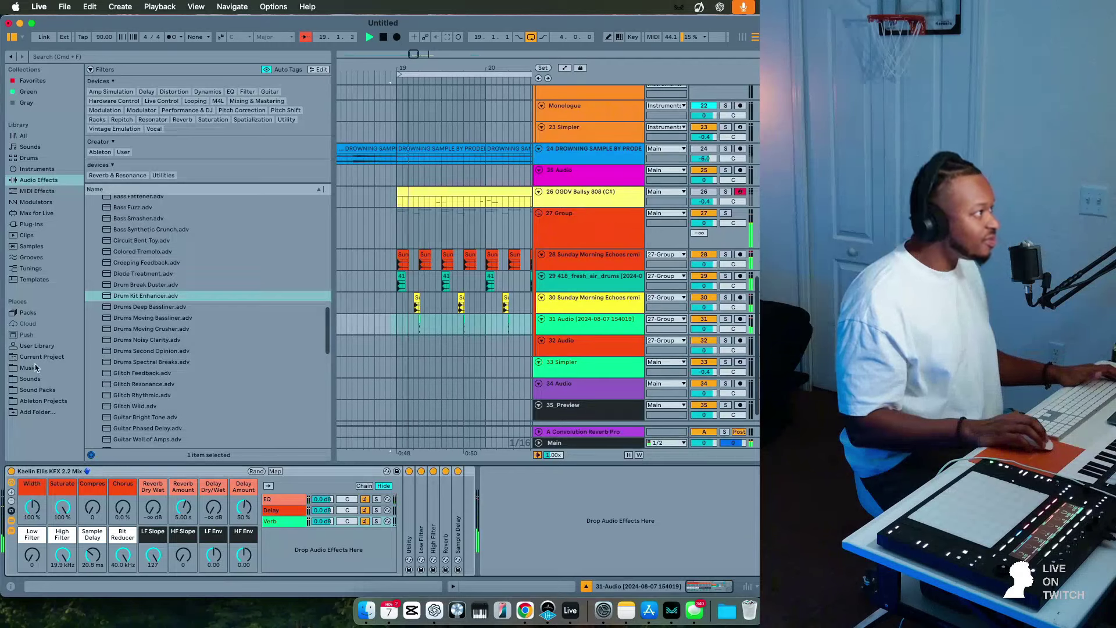
click(35, 367)
click(32, 378)
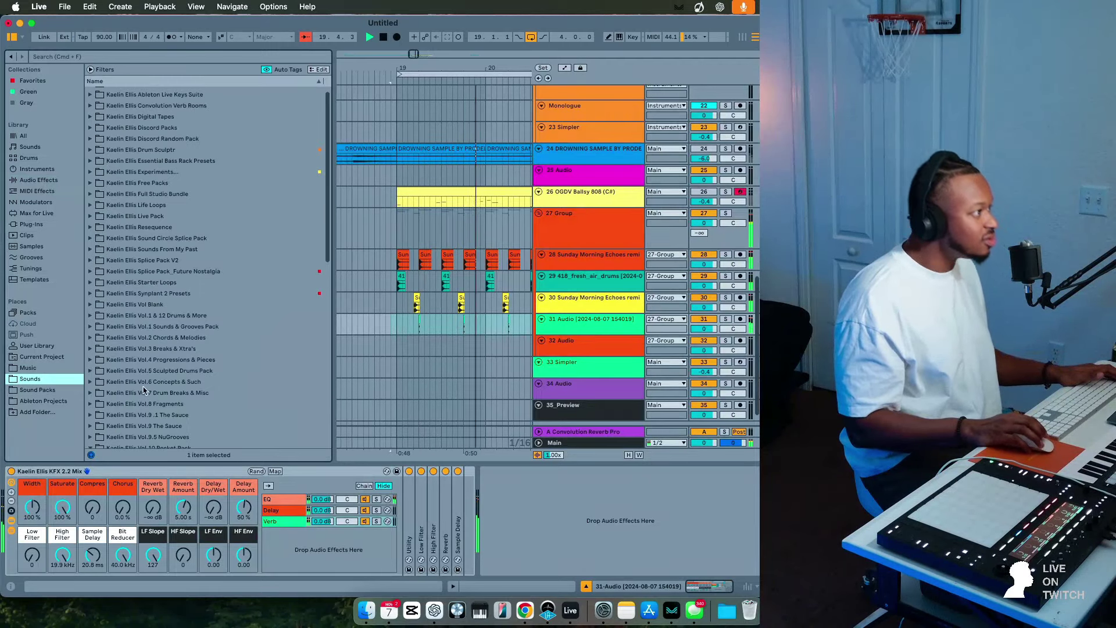
scroll(143, 390, down, 5)
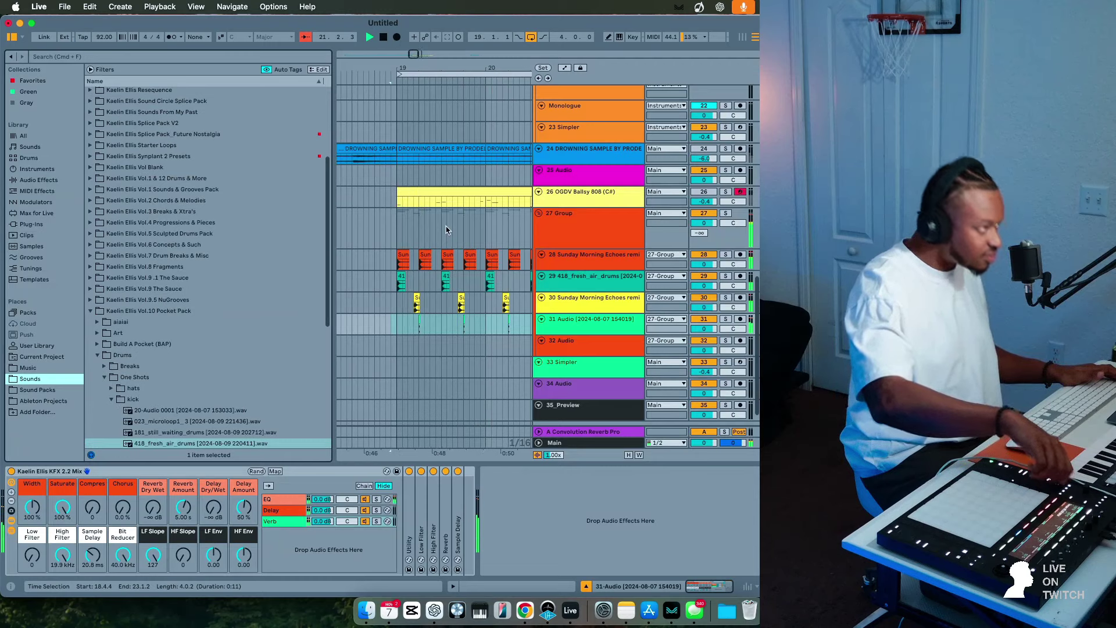
Set the High Filter in the mixing rack of track 30 to 415 Hz.
key(Up)
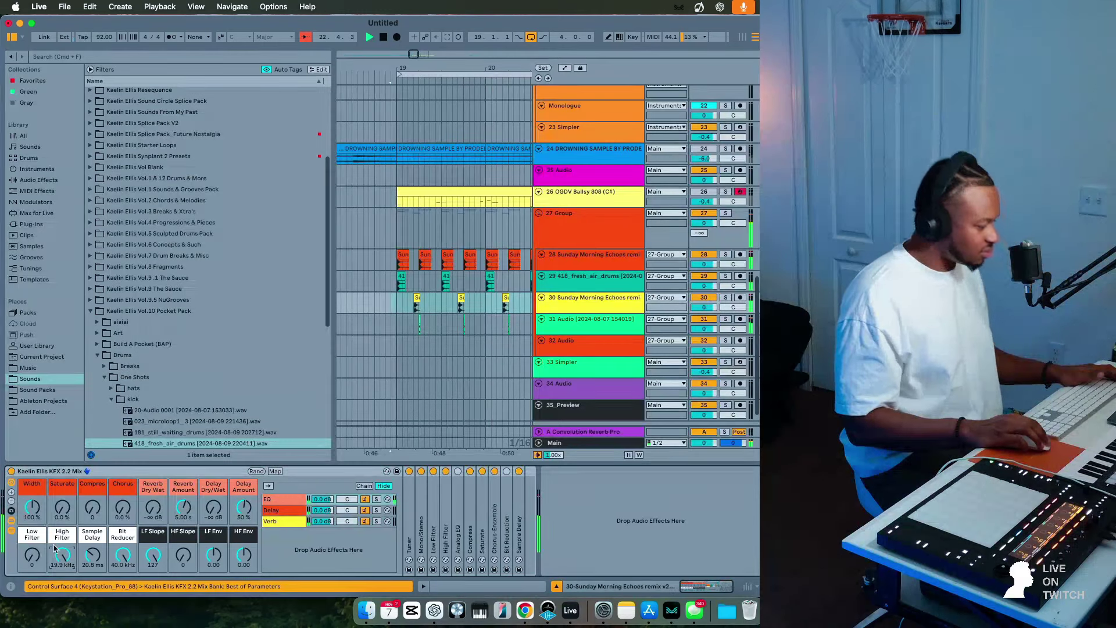
drag(32, 555, 32, 549)
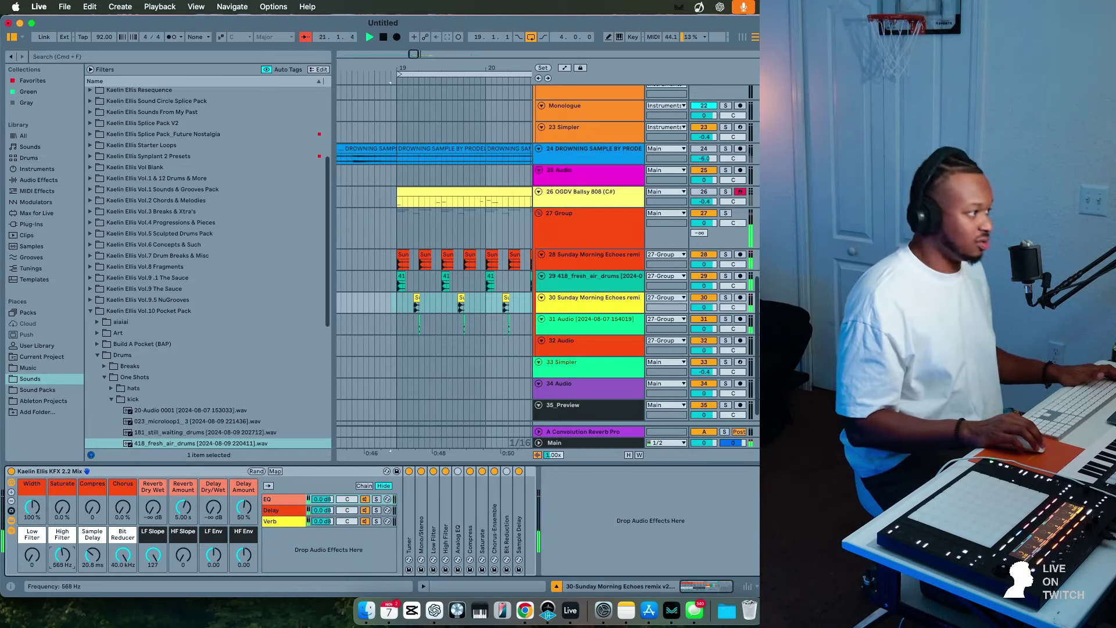
Insert an audio track below kick track 28 and place the KAELIN_ELLIS_V10 2 kick sample on it in bar 20.
scroll(226, 350, down, 4)
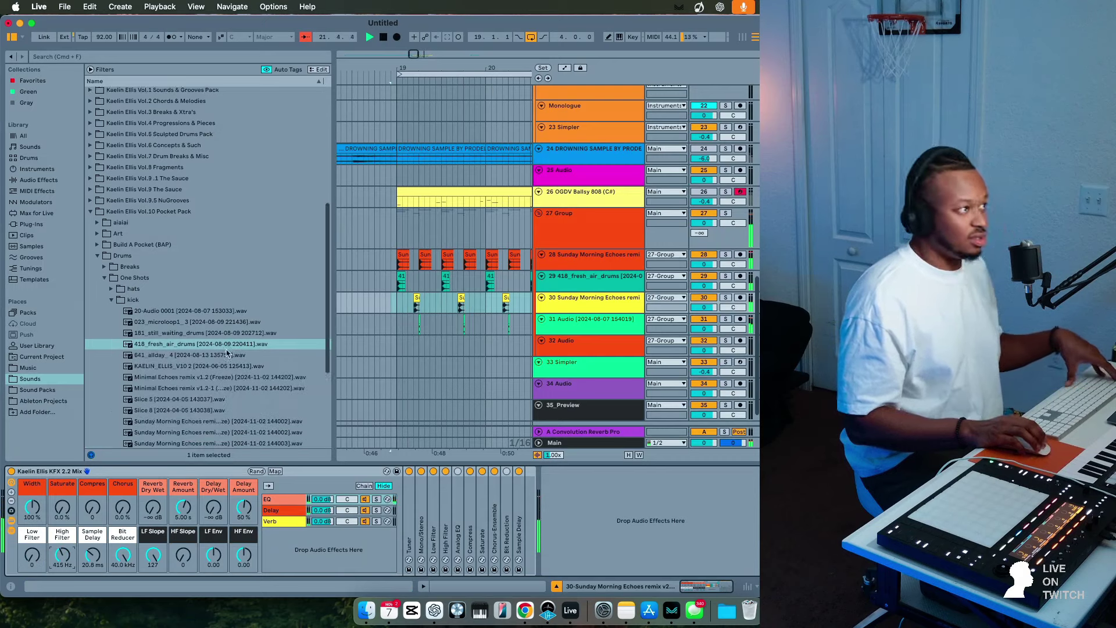
click(196, 364)
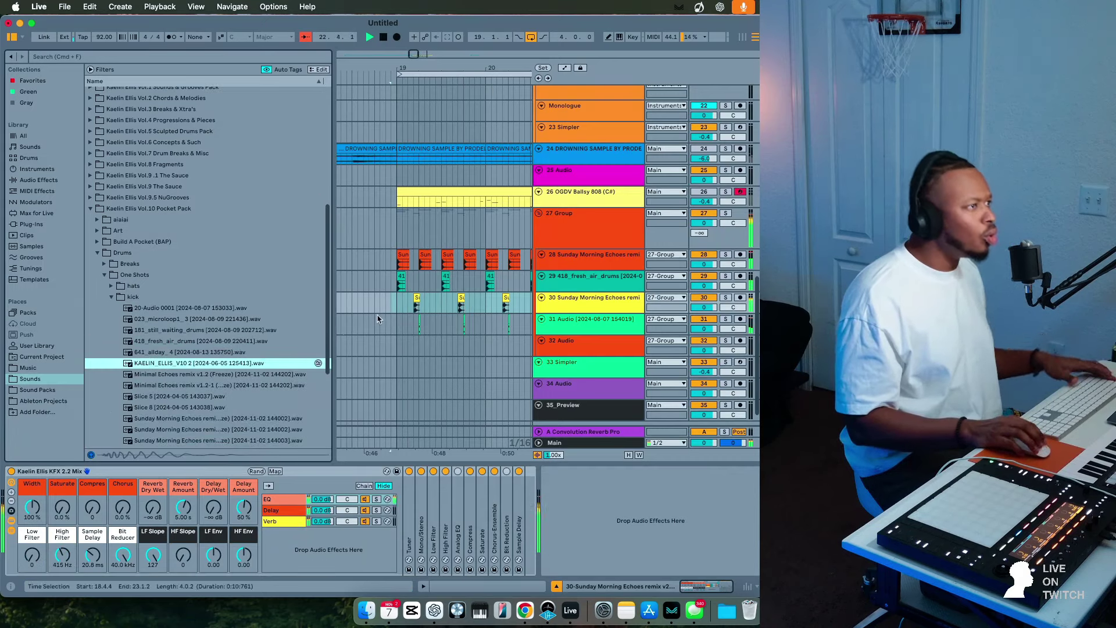
click(578, 266)
key(super+t)
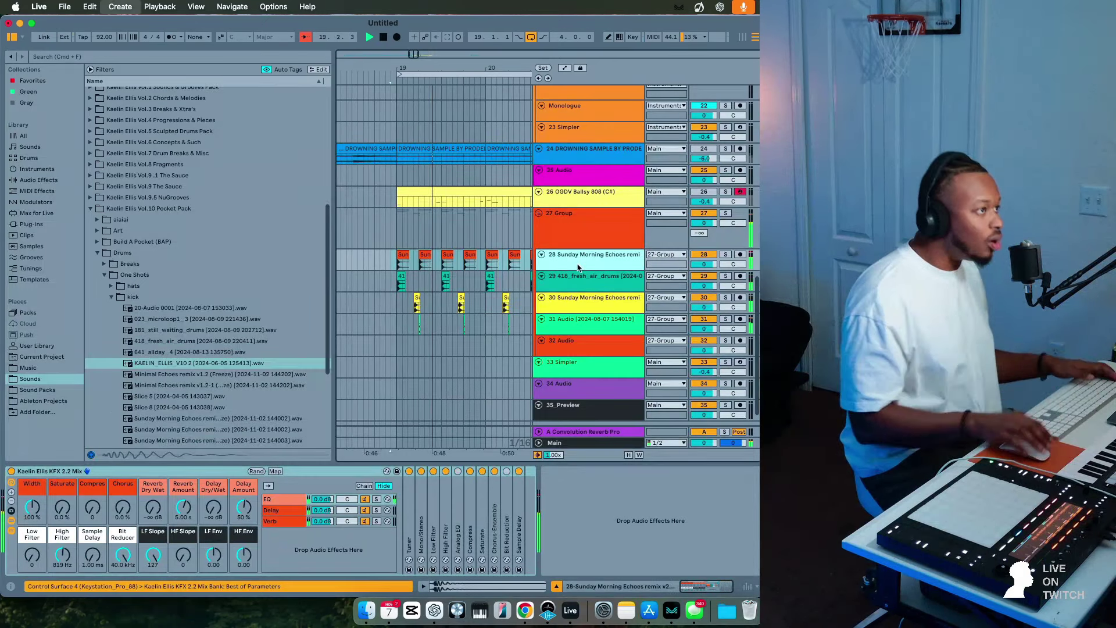
drag(169, 364, 503, 292)
key(space)
key(space)
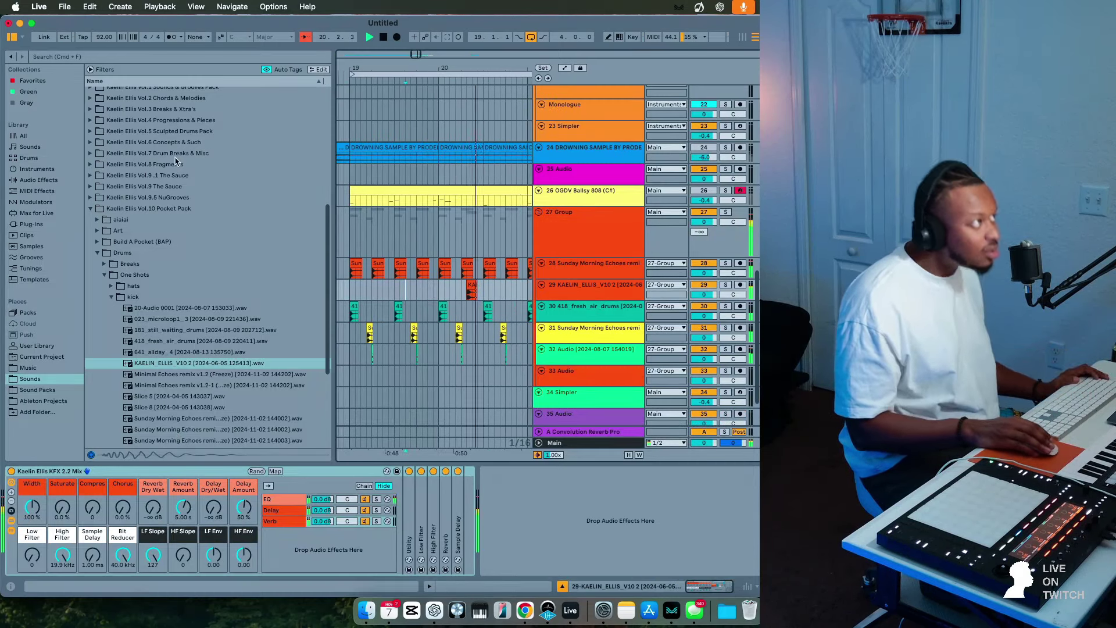
Hide the browser and duplicate the two-bar range from bar 19 to 21 on kick track 29.
key(super+alt+b)
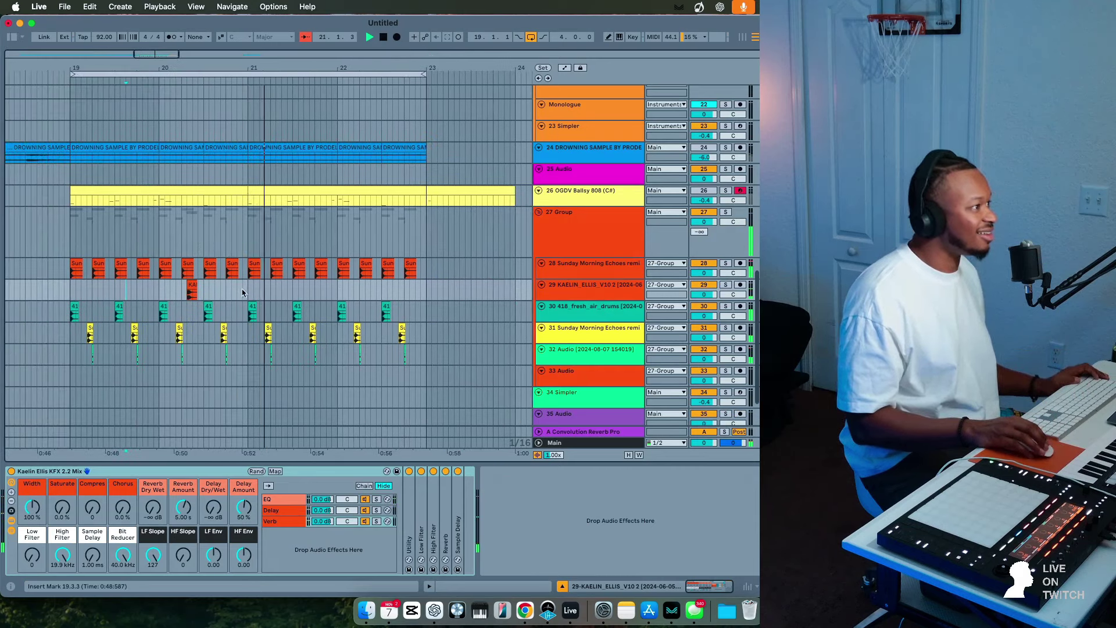
drag(248, 290, 70, 295)
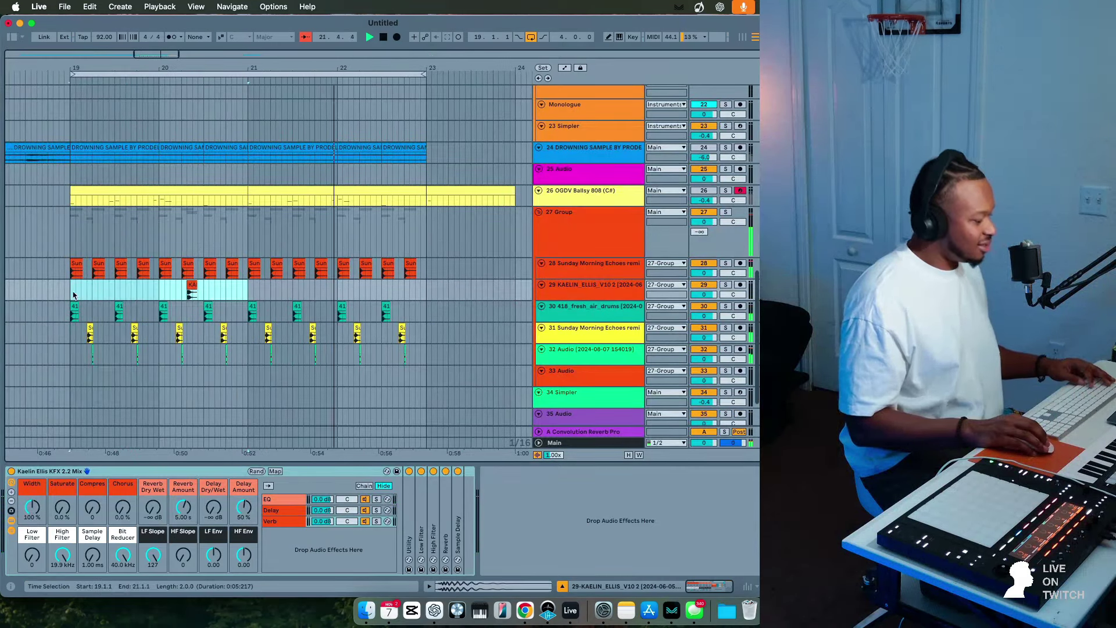
key(super+d)
Check the Kaelin Percussion rack on track 13 and insert a new Simpler track below track 31 inside the drum group.
scroll(220, 276, up, 5)
scroll(474, 273, up, 8)
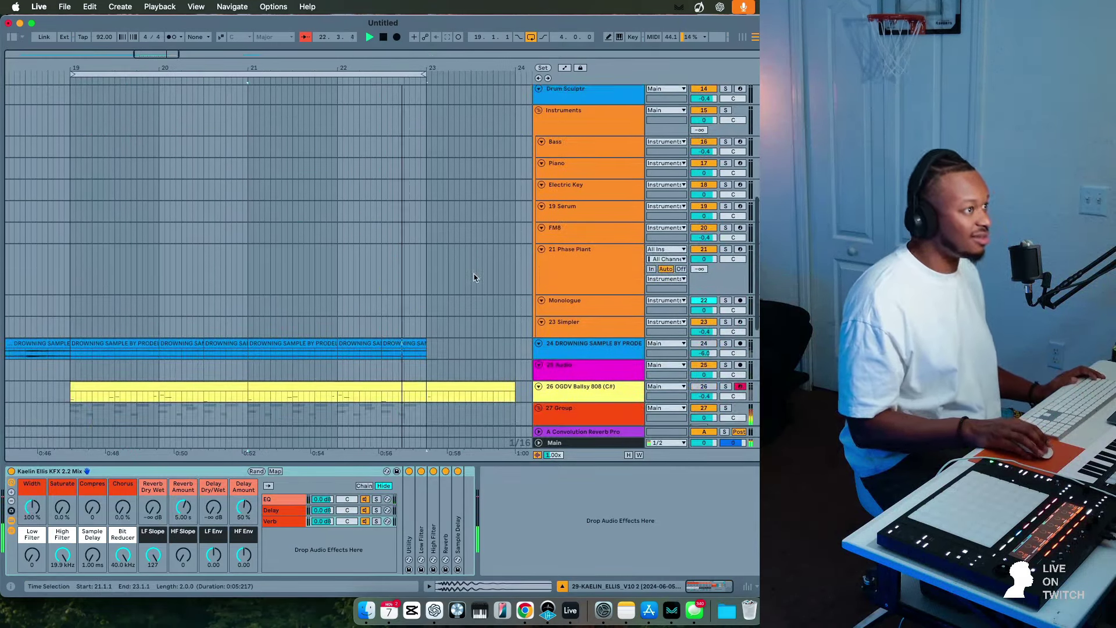
click(588, 263)
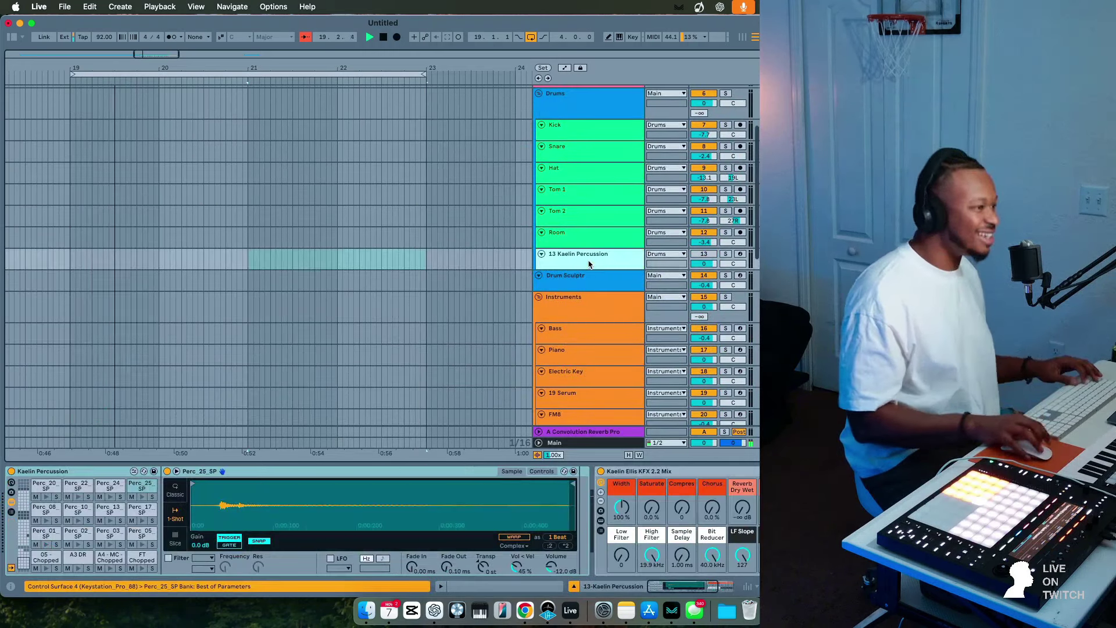
scroll(589, 265, down, 10)
click(590, 277)
key(super+t)
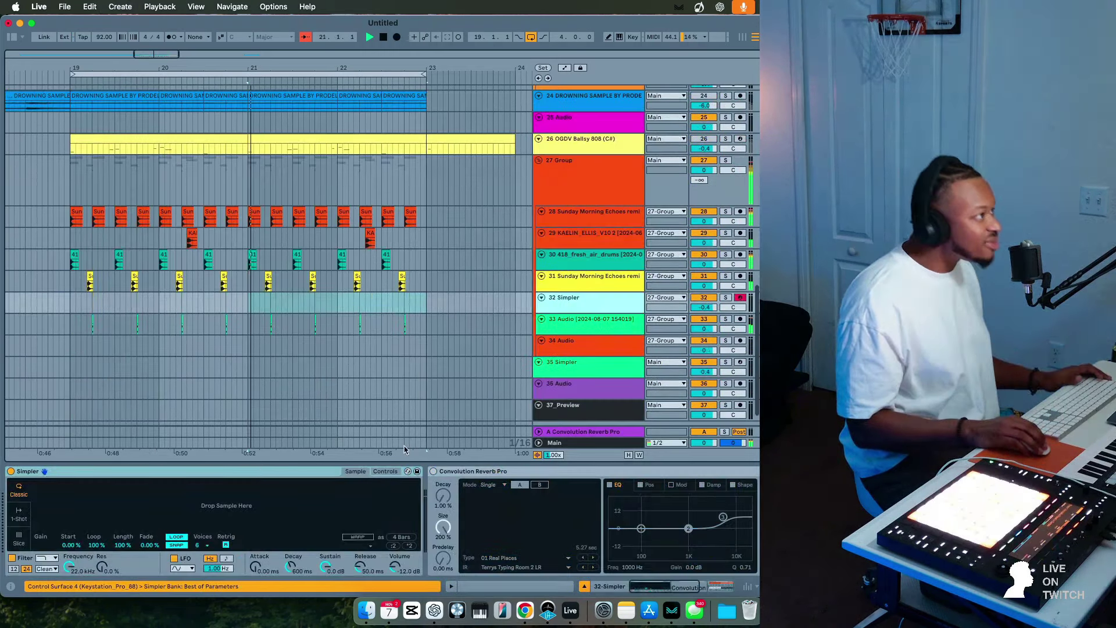
Audition the percussion loops of Kaelin Ellis Vol.10 Pocket Pack in the browser, including 023_microloop1_2, 075_breakout_2, 075_breakout_3 and 641_allday_.
click(10, 36)
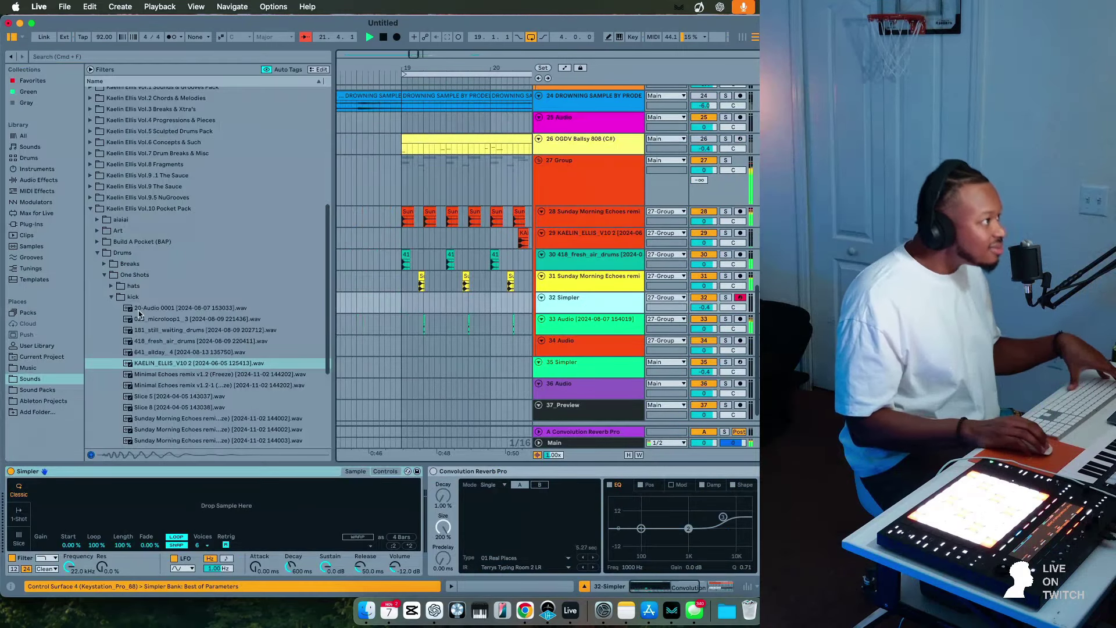
click(111, 298)
click(137, 373)
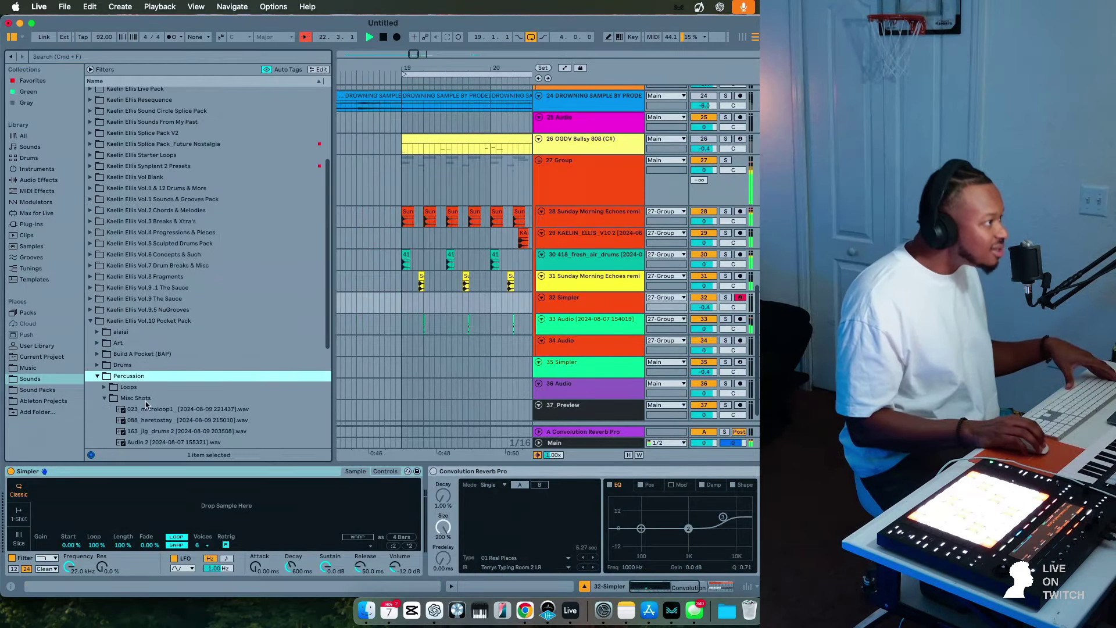
click(140, 389)
click(154, 419)
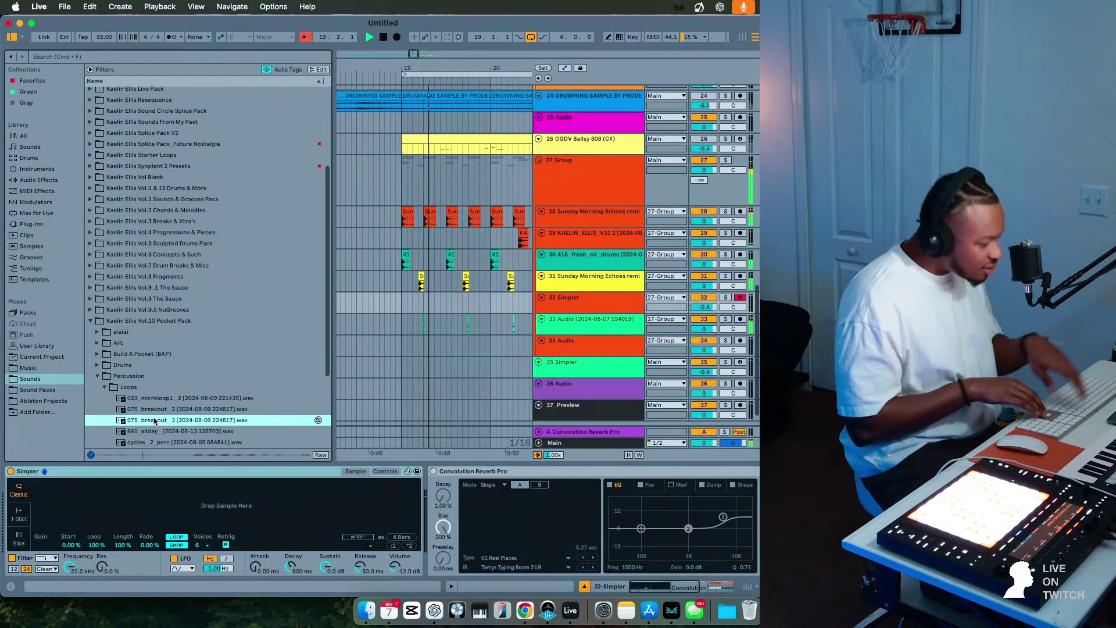
key(Up)
key(Up)
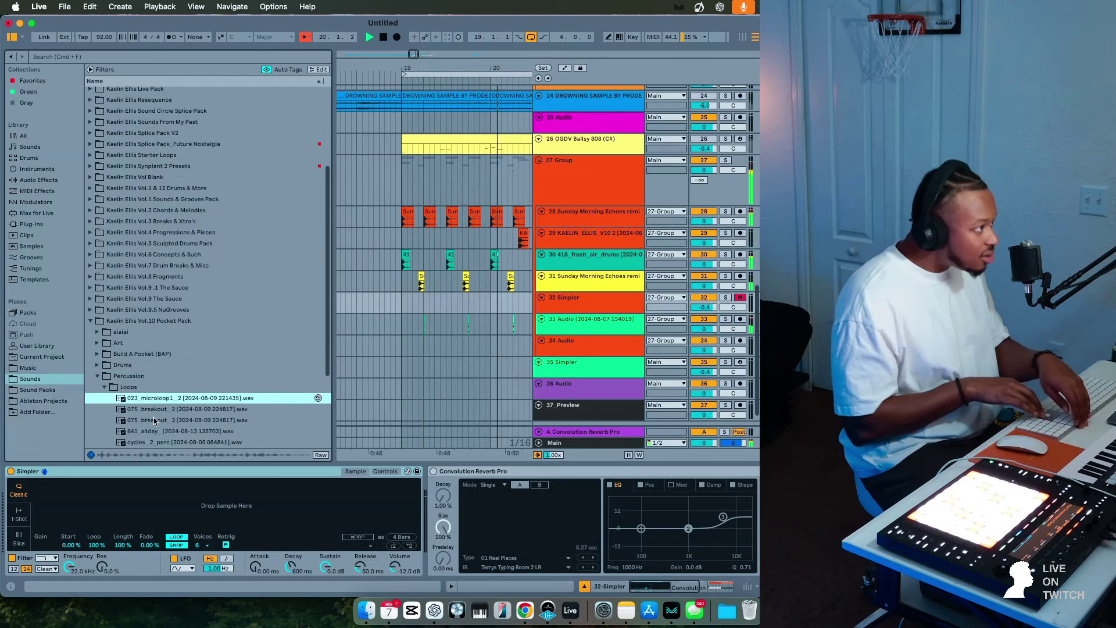
key(Down)
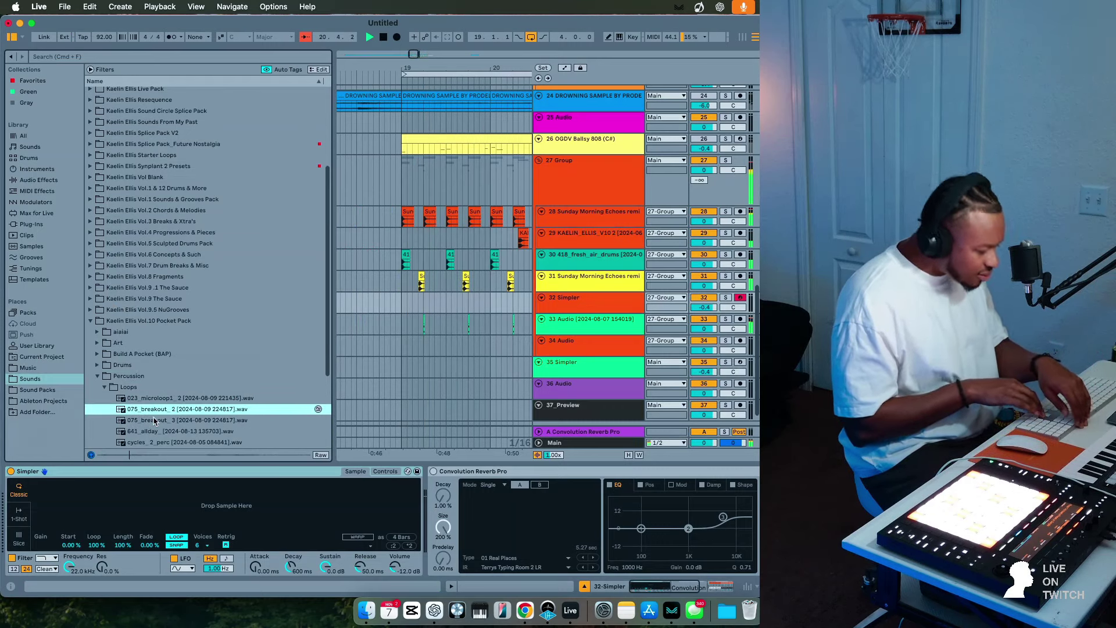
key(Down)
key(Down)
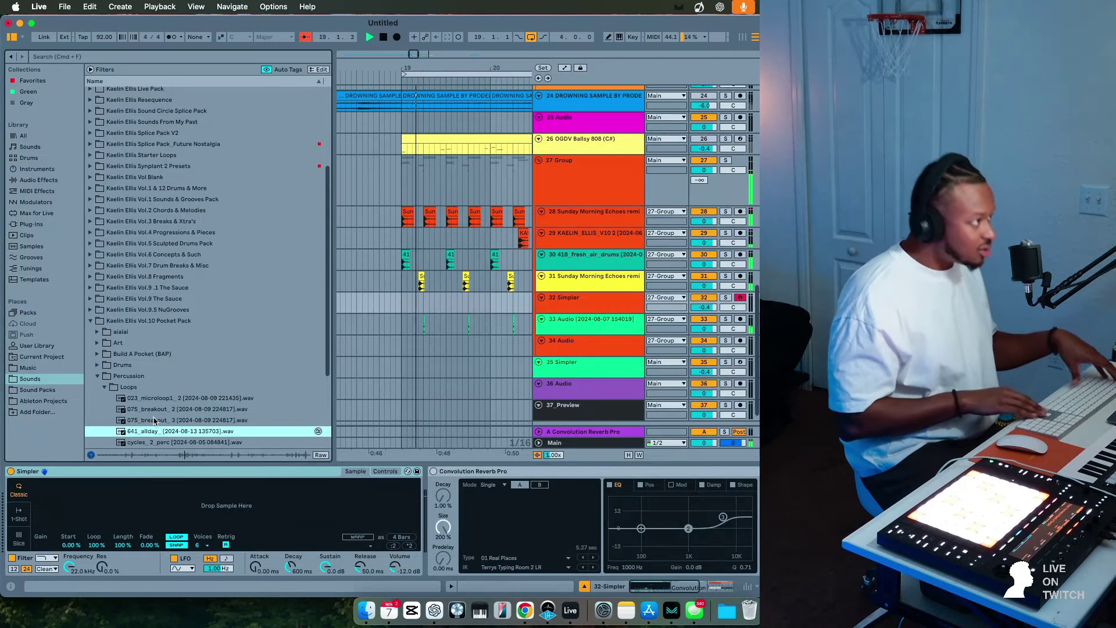
Place the cycles_2_perc loop at bar 19 on a new audio track below the Simpler track, transposed to -5 semitones.
key(Down)
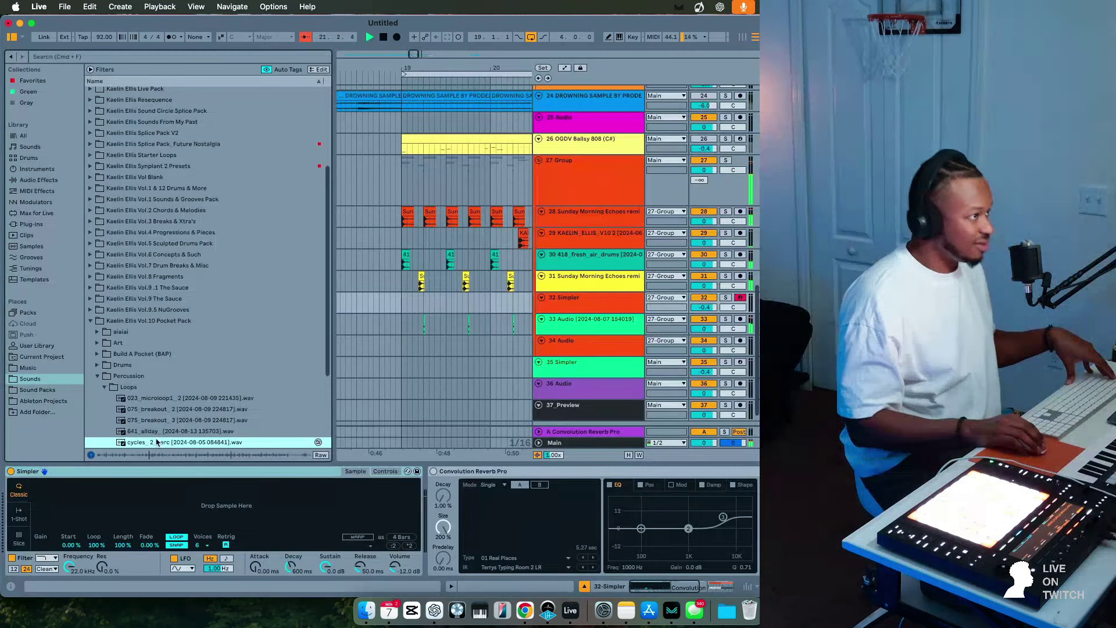
drag(156, 442, 409, 298)
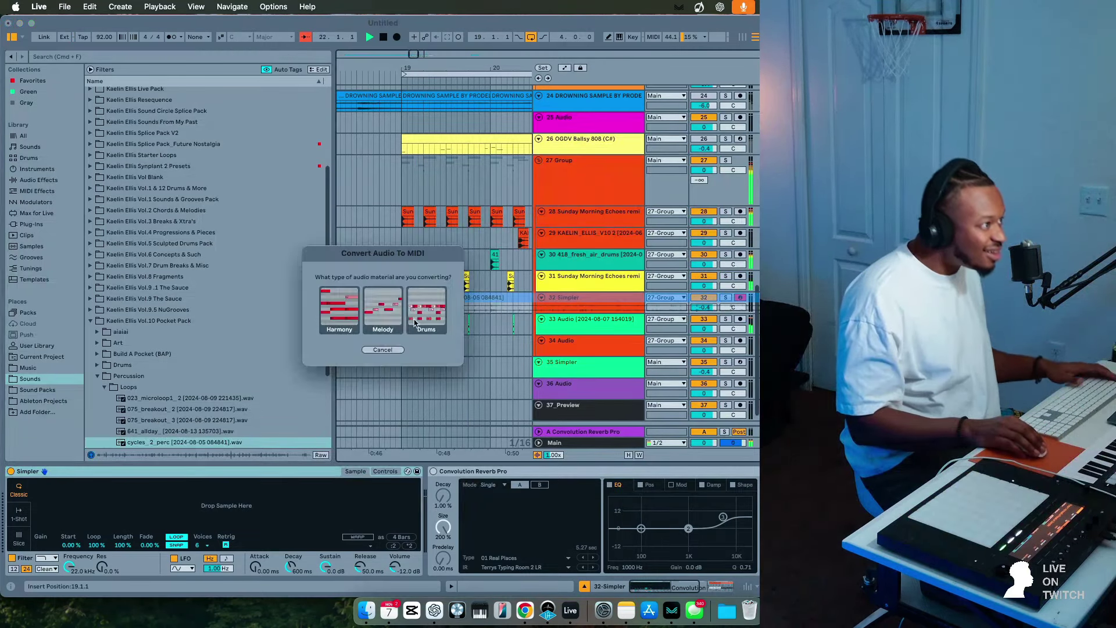
click(383, 349)
click(569, 309)
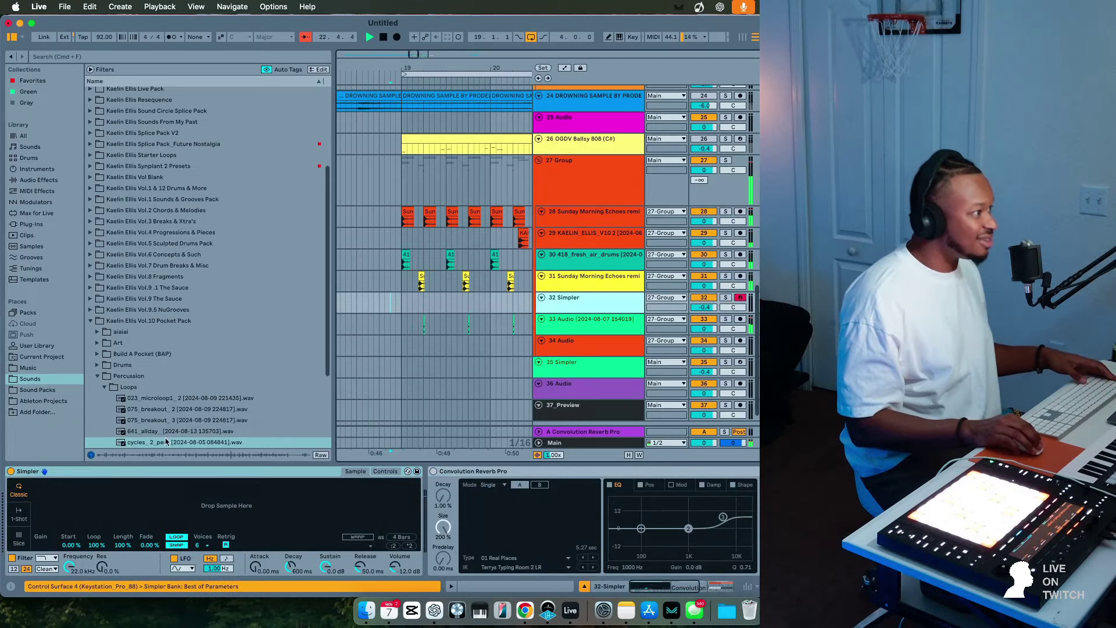
key(super+t)
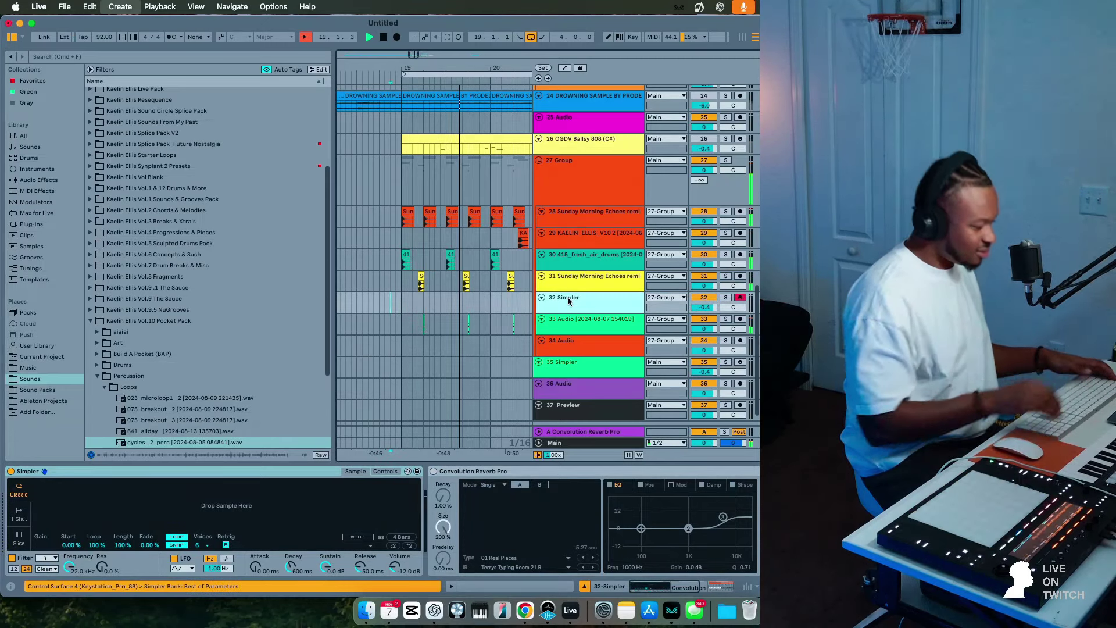
drag(156, 442, 404, 328)
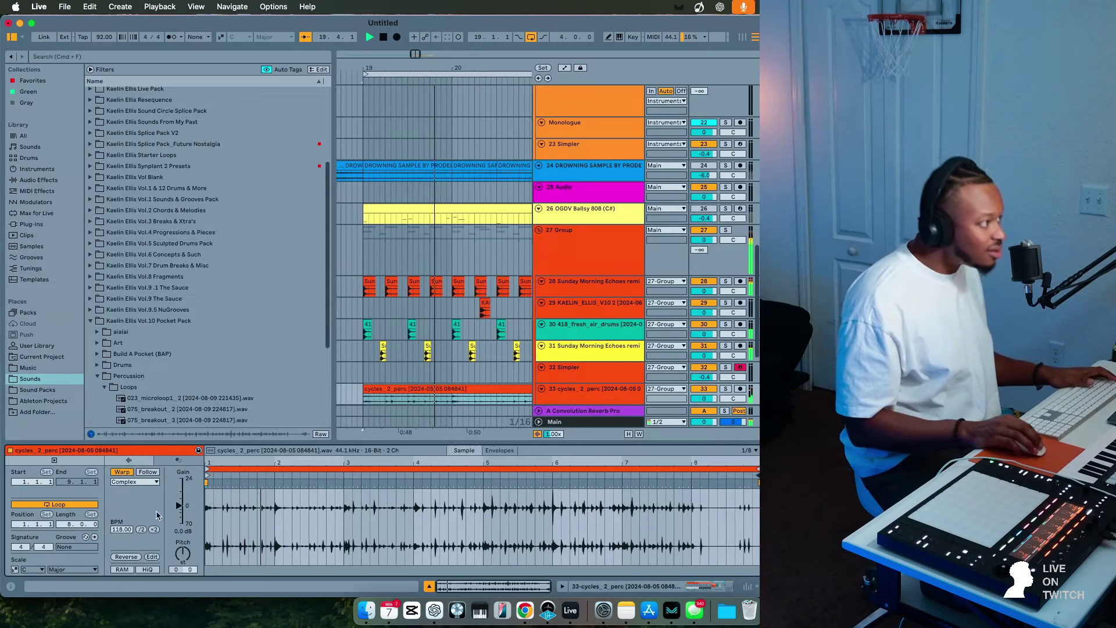
drag(183, 553, 183, 565)
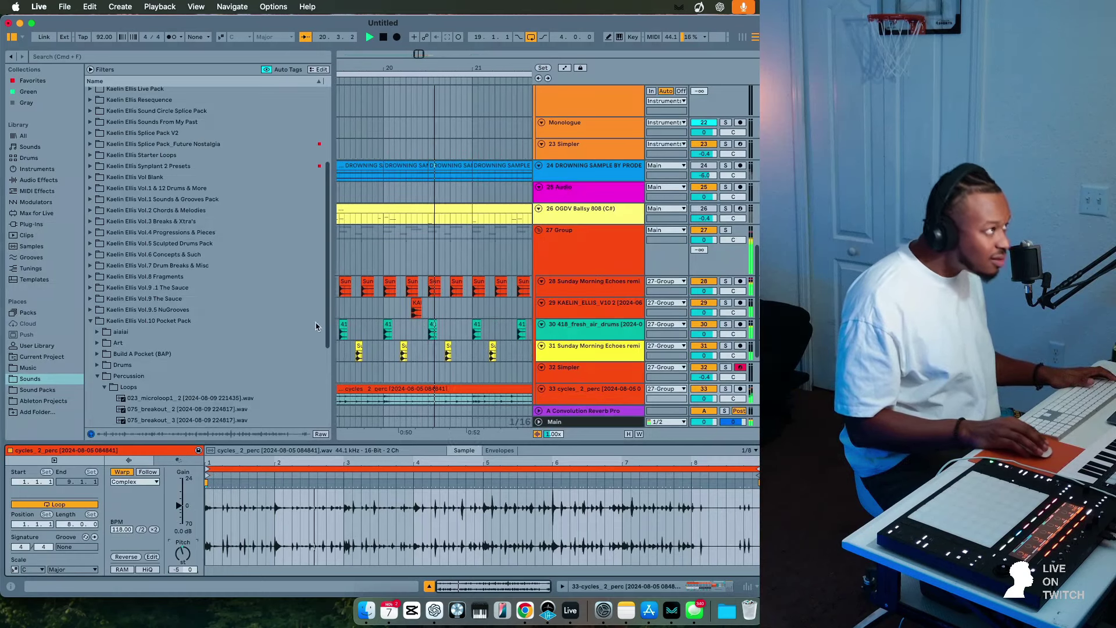
Insert an empty audio track directly below the yellow Sunday Morning Echoes track 31.
scroll(497, 357, down, 3)
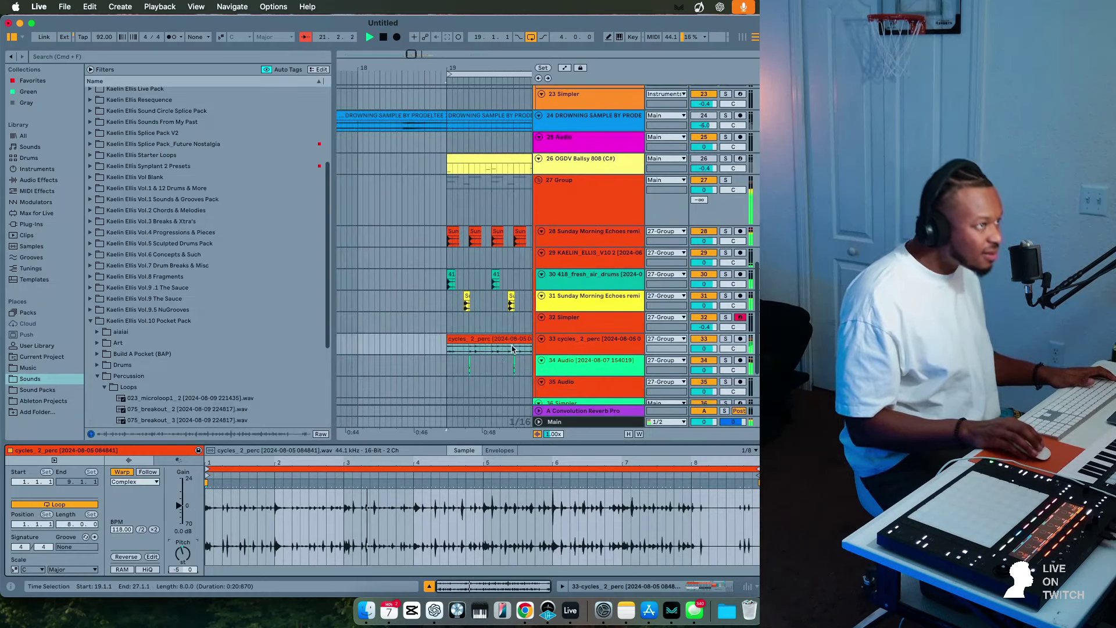
click(580, 309)
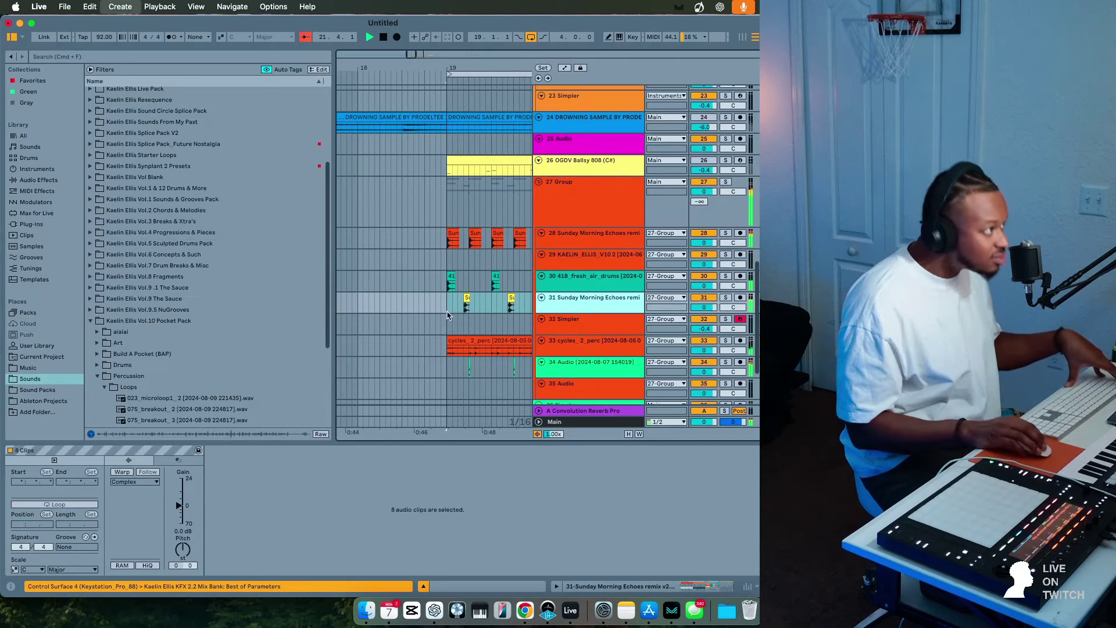
key(super+t)
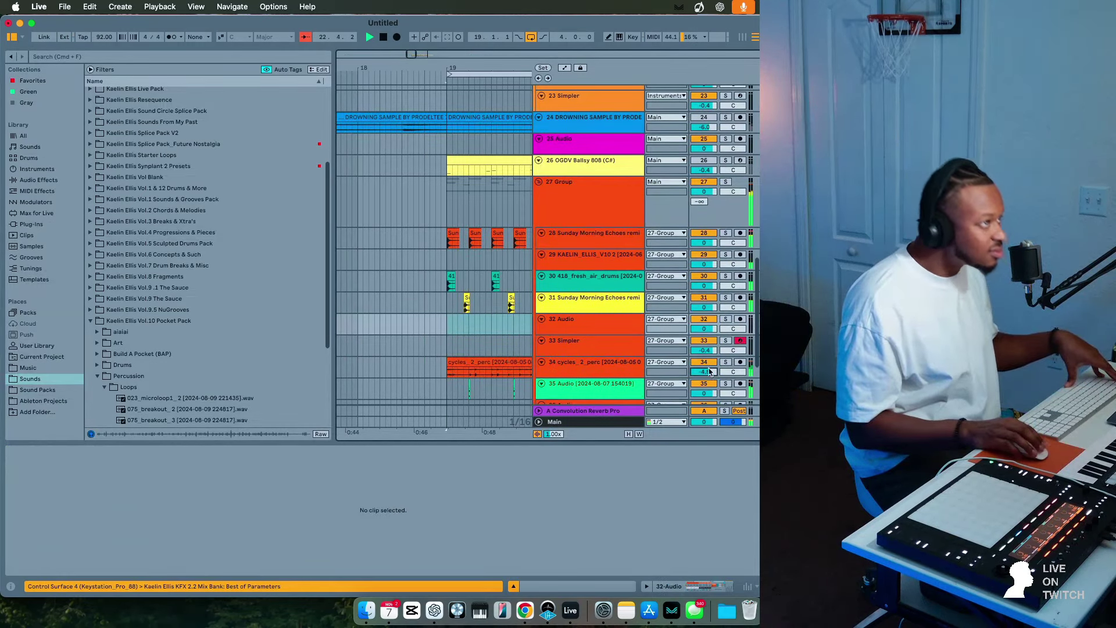
Set the Sample Delay macro to 53.2 ms in the KFX 2.2 Mix rack on the green audio track 35.
double_click(580, 388)
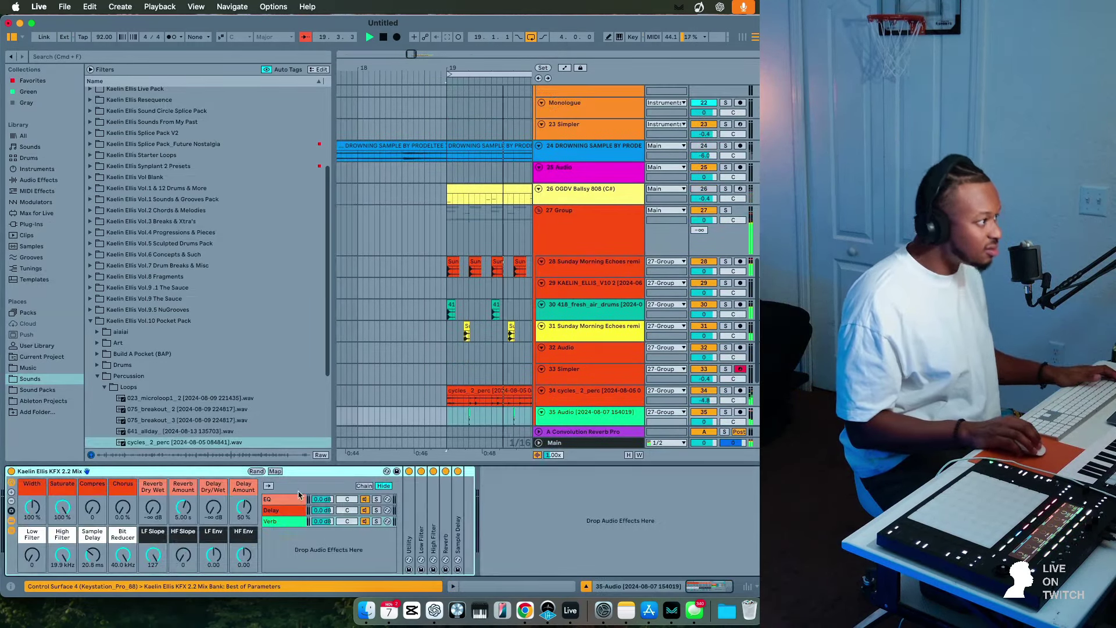
drag(104, 562, 104, 552)
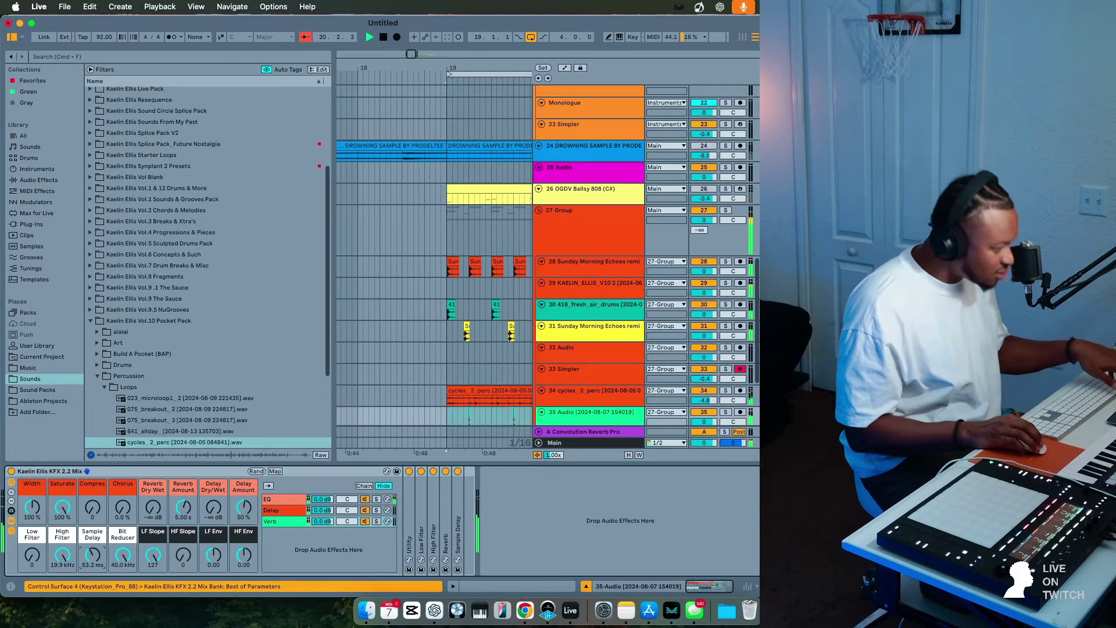
scroll(487, 350, down, 3)
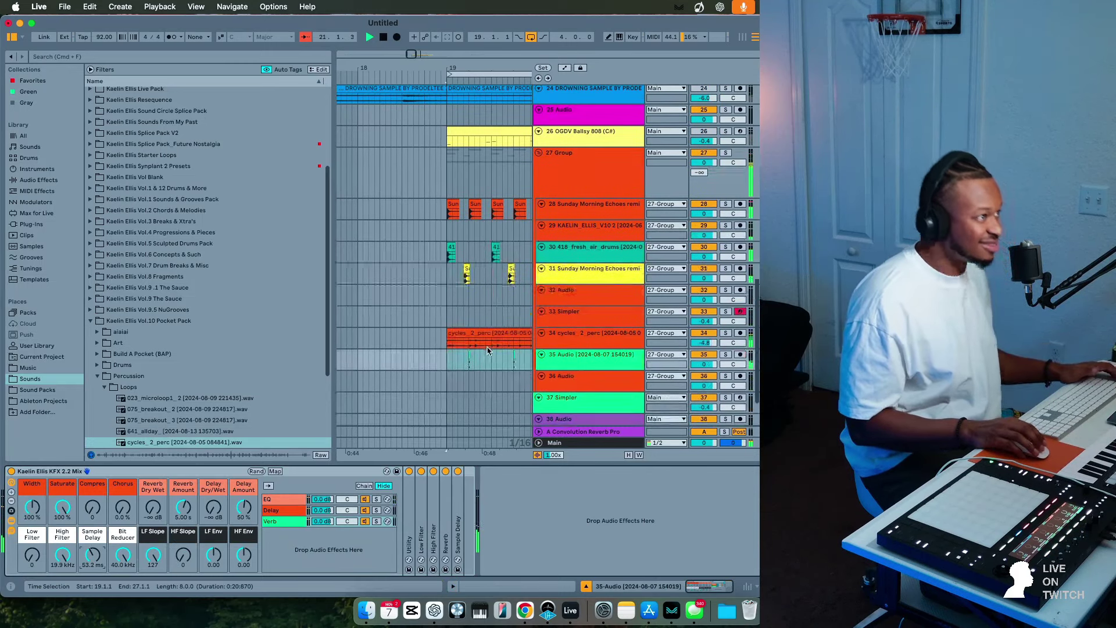
Close the percussion Loops folder and open the claps folder inside the Pocket Pack's snare one-shots.
click(105, 388)
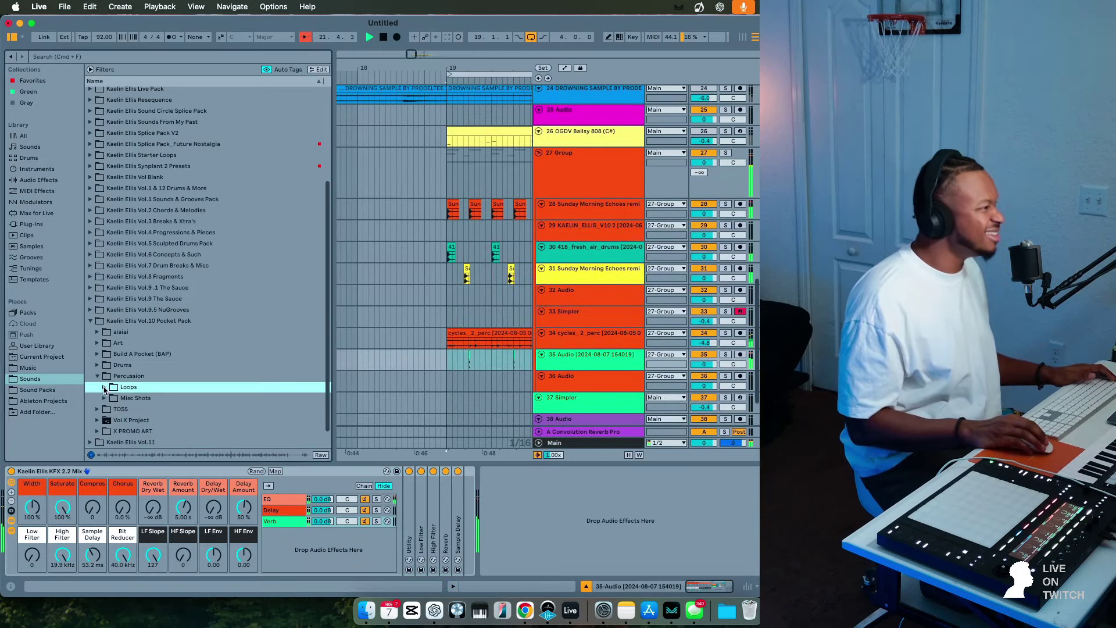
click(98, 365)
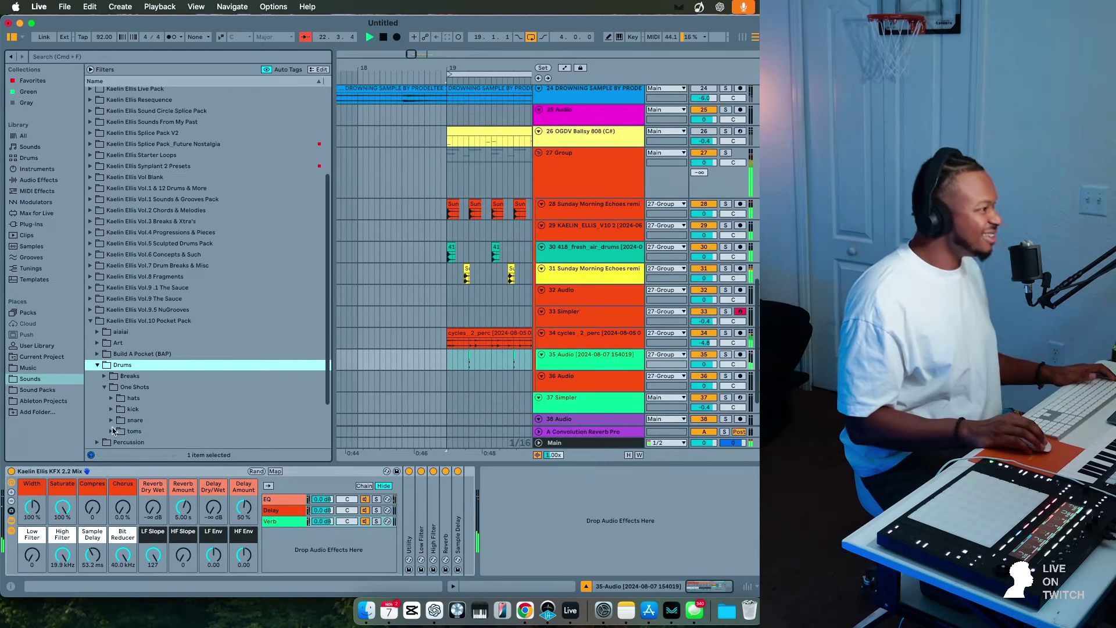
click(111, 420)
click(123, 432)
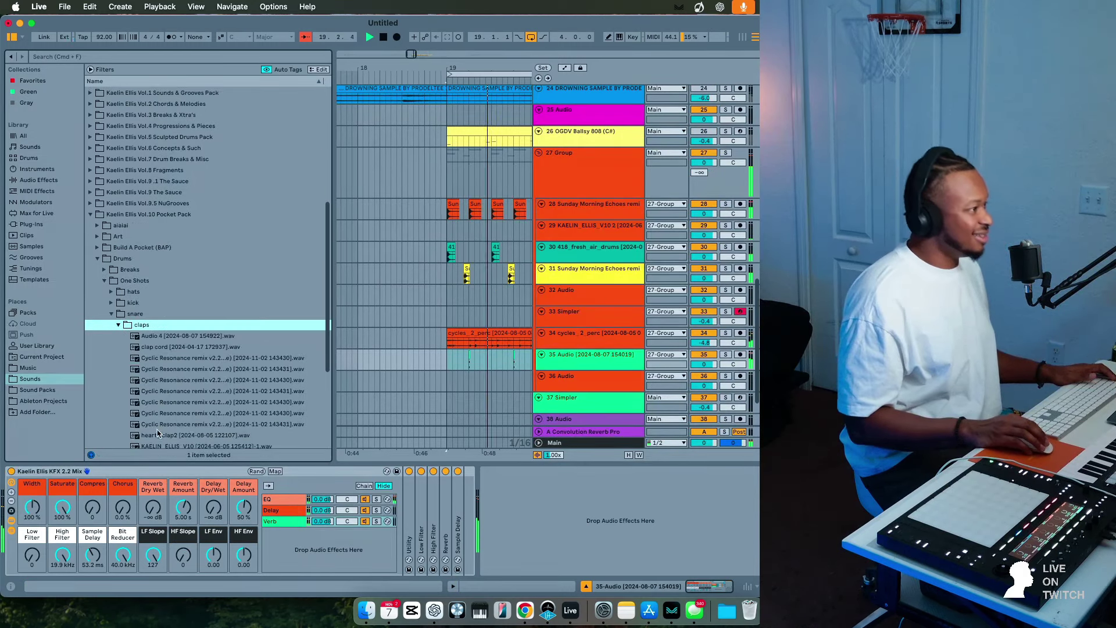
click(167, 381)
key(Down)
key(Down)
key(Down)
key(Down)
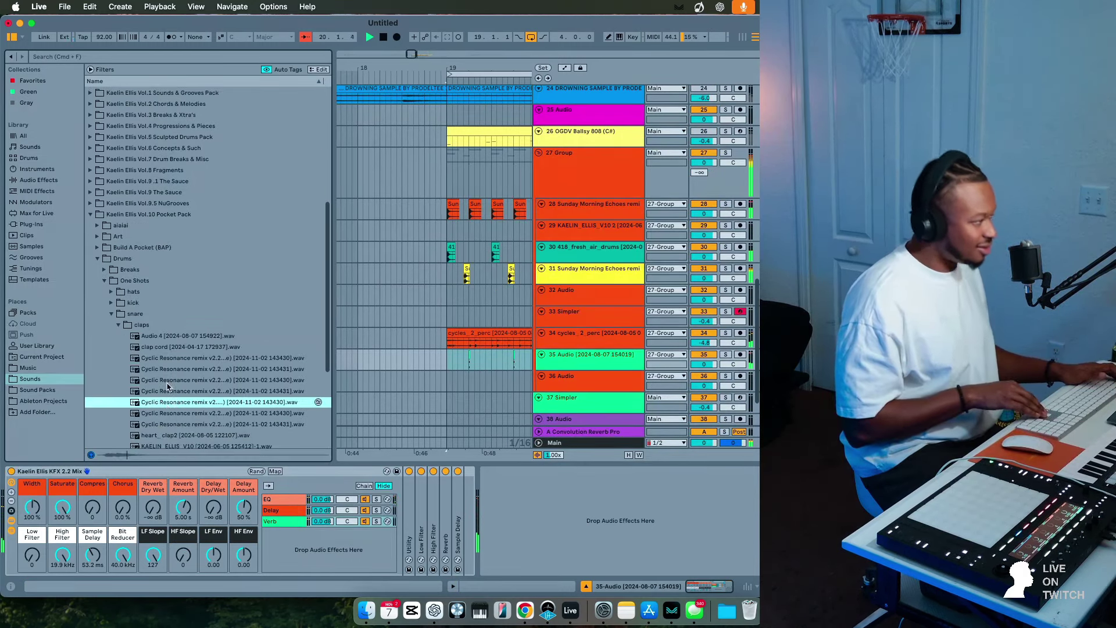
key(Down)
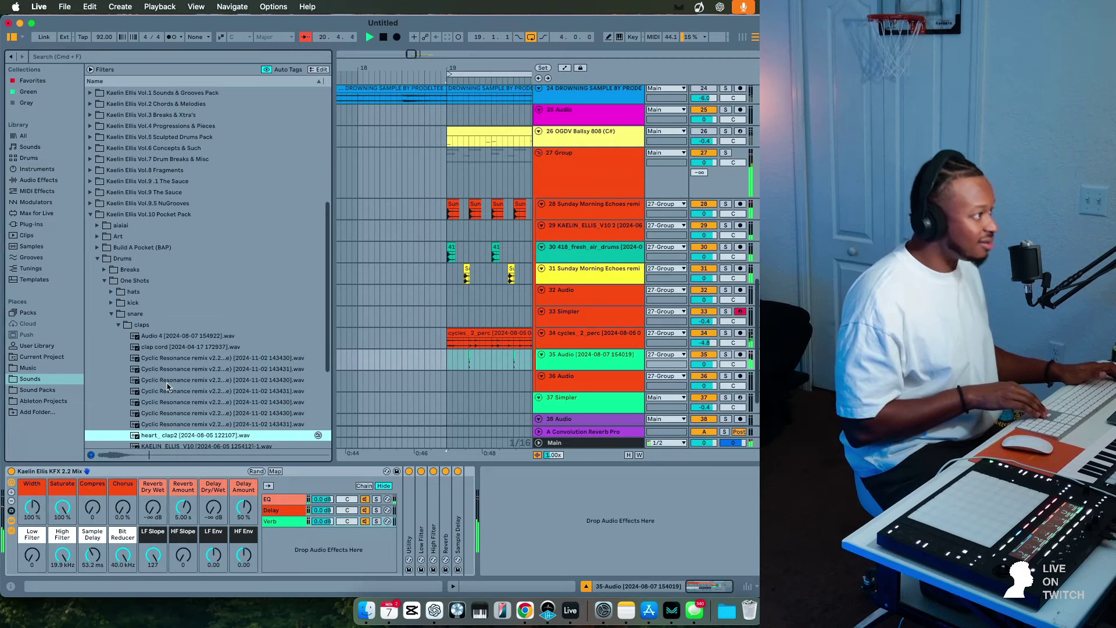
key(Up)
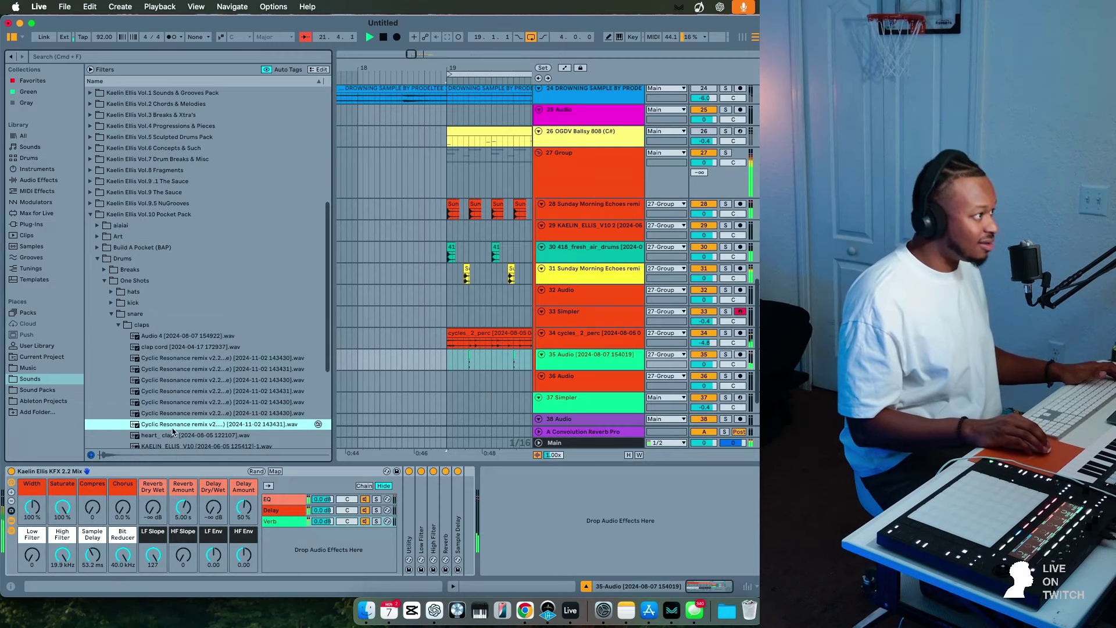
drag(167, 428, 478, 289)
double_click(477, 289)
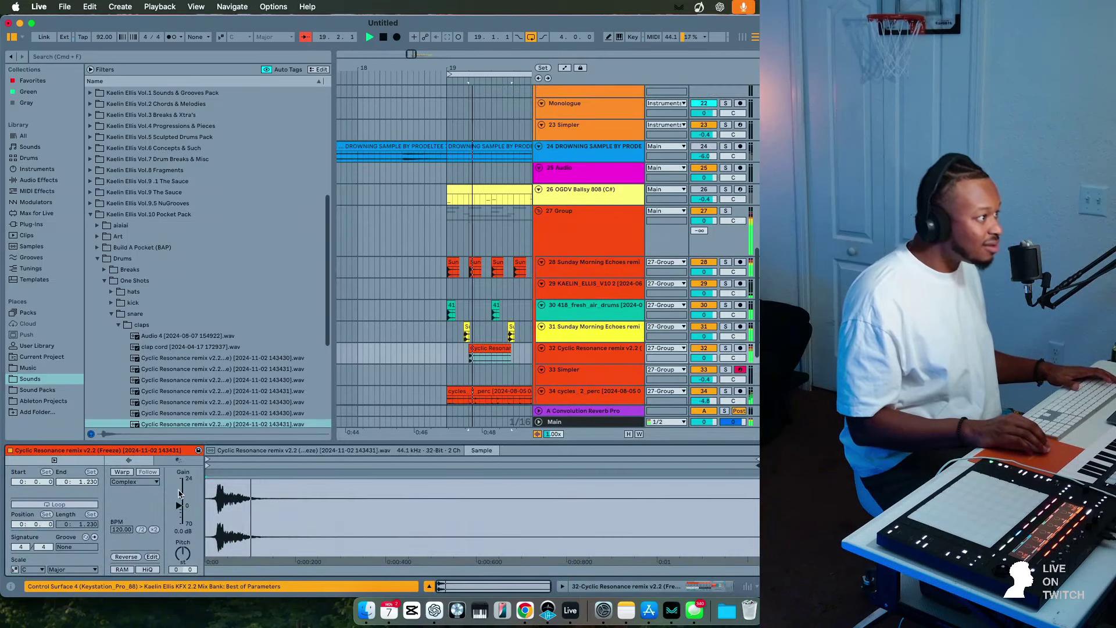
drag(180, 505, 180, 501)
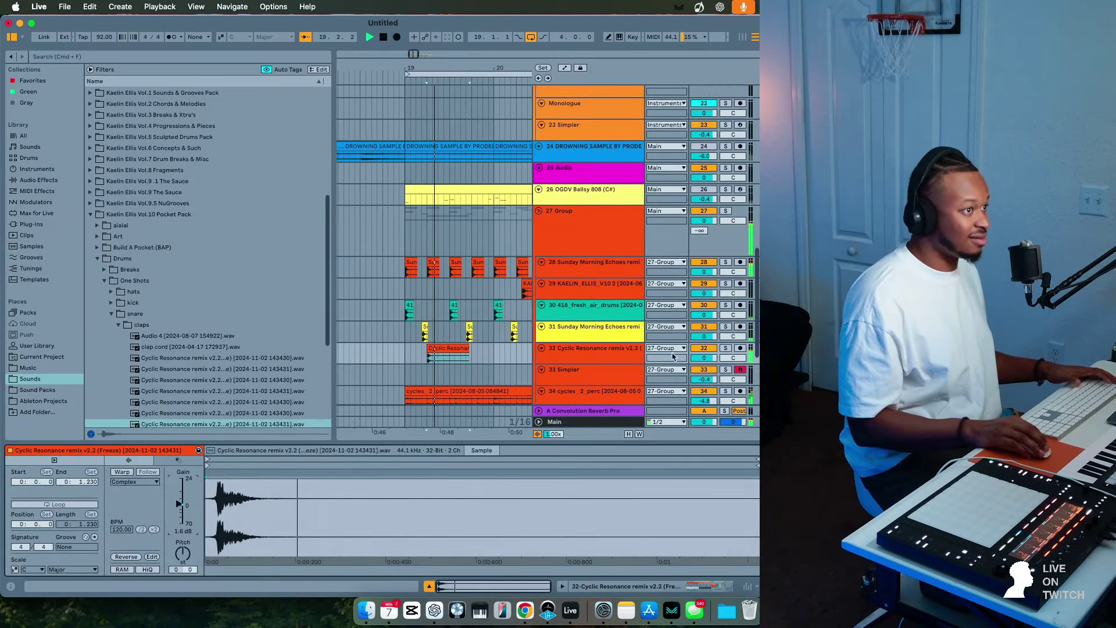
Solo the clap track and trim the end of its clip to about a sixteenth note, 0.163 s long.
click(725, 347)
click(524, 365)
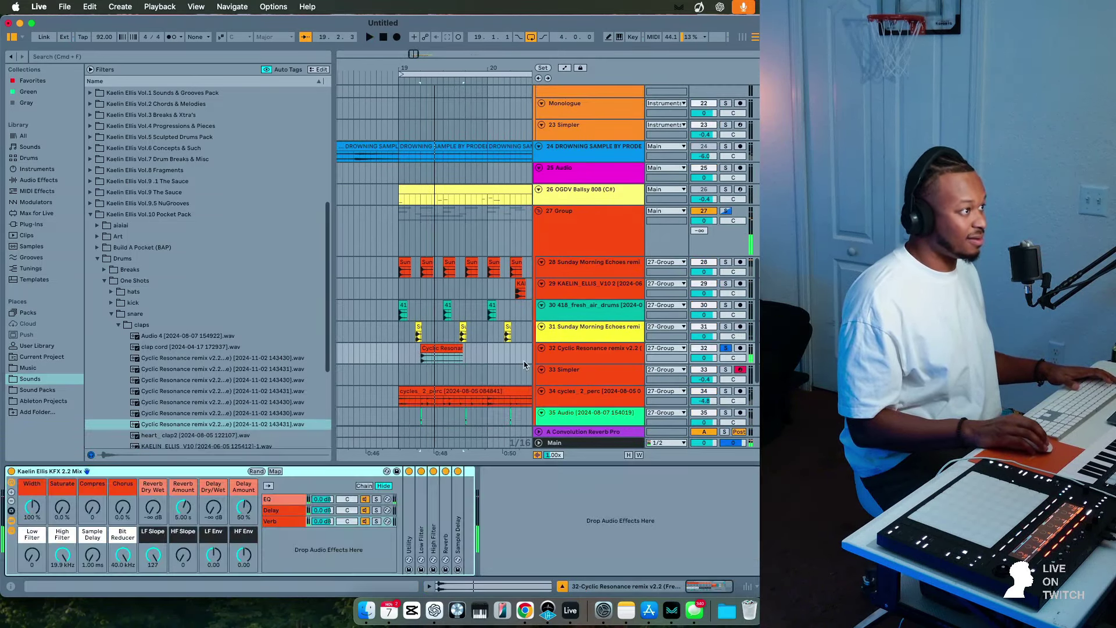
drag(463, 350, 426, 352)
key(space)
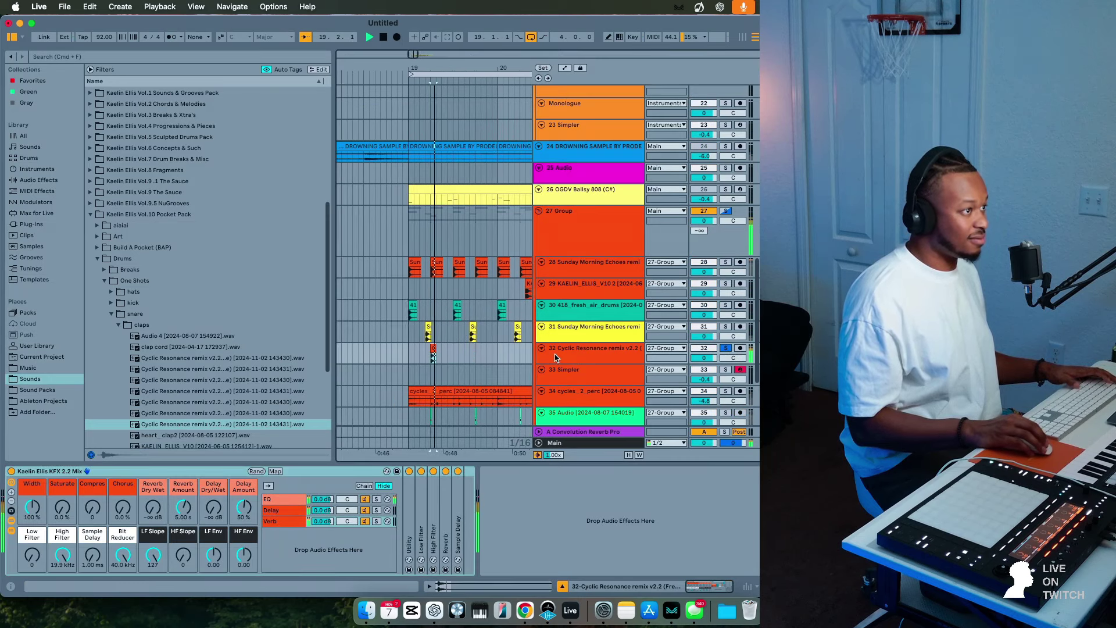
key(space)
Raise the Saturate and Low Filter macros in the clap track's effects rack, checking the sound with short playbacks.
click(583, 359)
click(62, 530)
key(space)
key(space)
drag(62, 507, 63, 465)
drag(32, 555, 32, 533)
key(space)
key(space)
Warp the clap clip in Beats mode, preserving transients, with transient looping off and the transient envelope at 0.
click(430, 351)
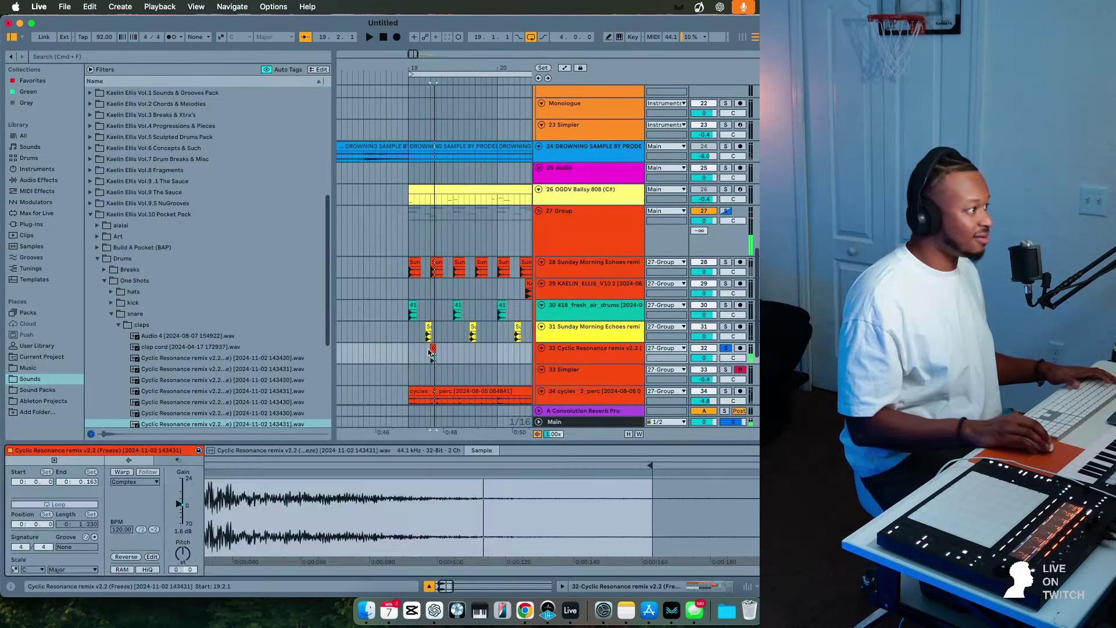
click(122, 471)
click(134, 481)
click(131, 485)
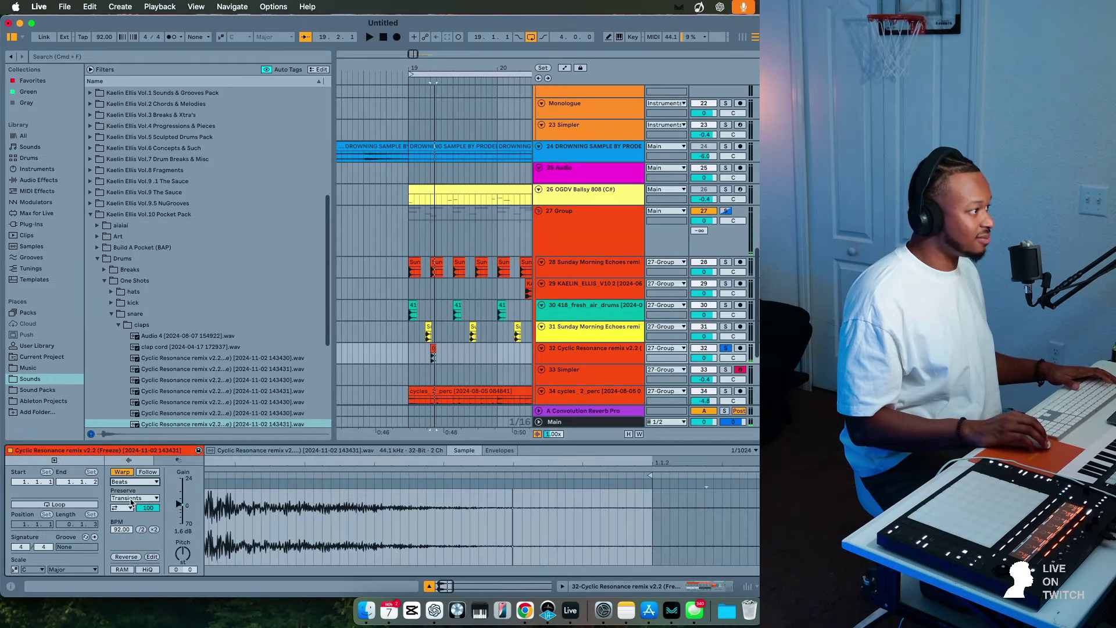
click(123, 508)
click(119, 517)
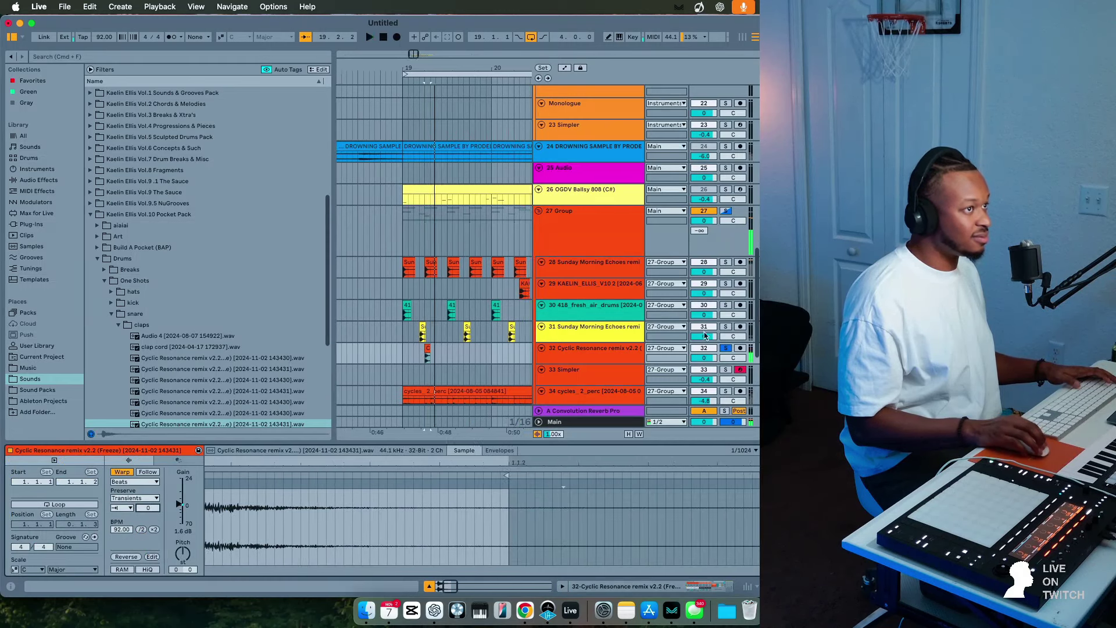
Play the drum group from around bar 19 to check how the clap sits with the other drums.
scroll(407, 261, down, 3)
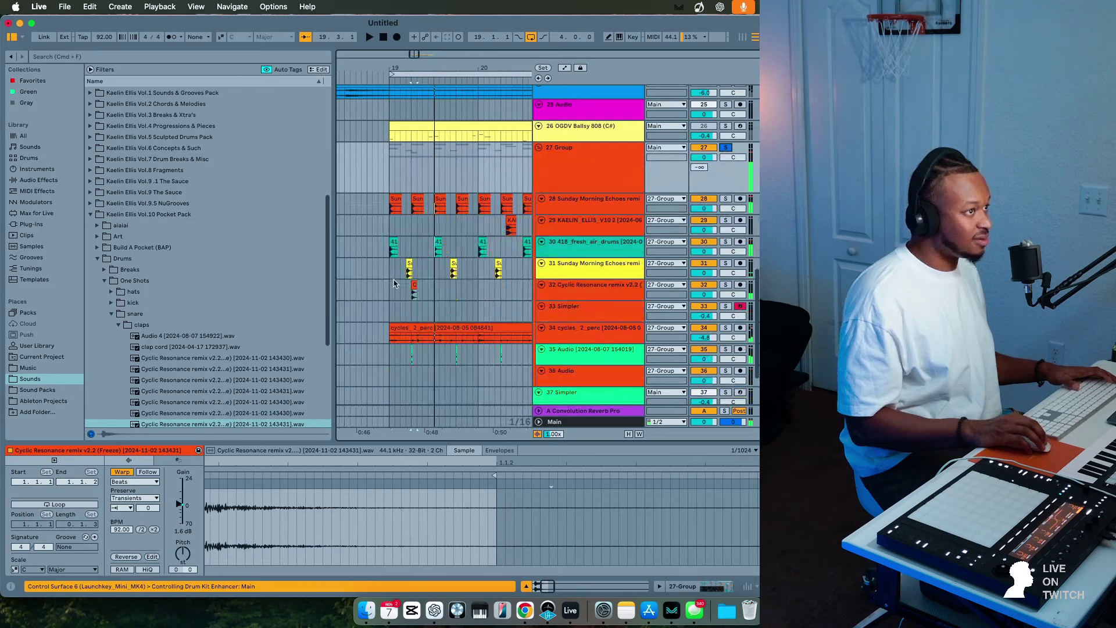
click(395, 291)
key(space)
click(413, 286)
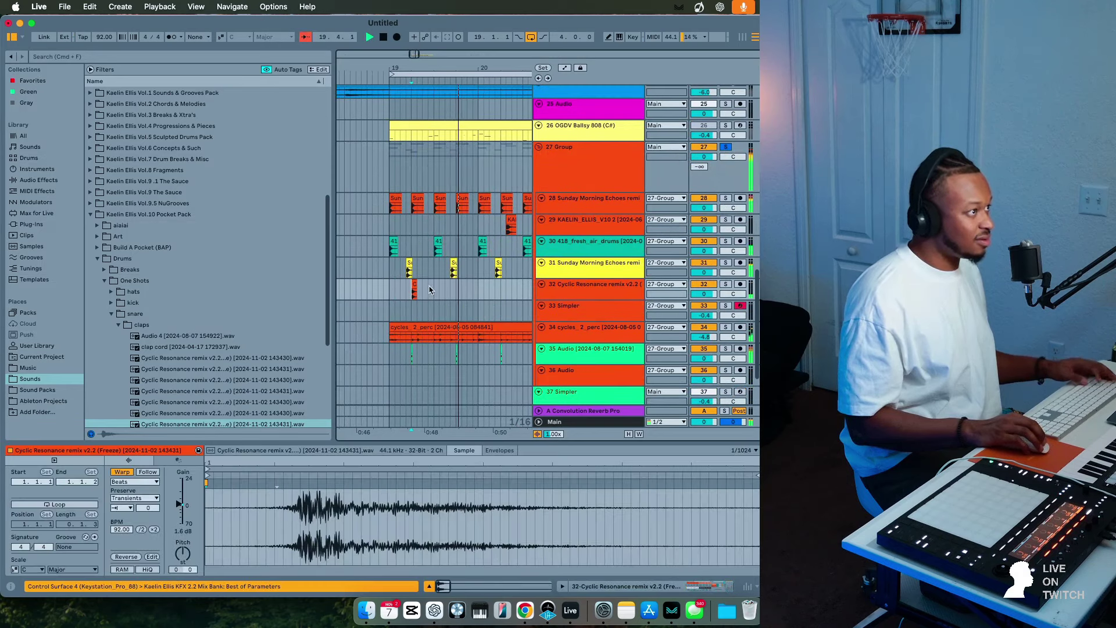
click(361, 291)
key(space)
key(space)
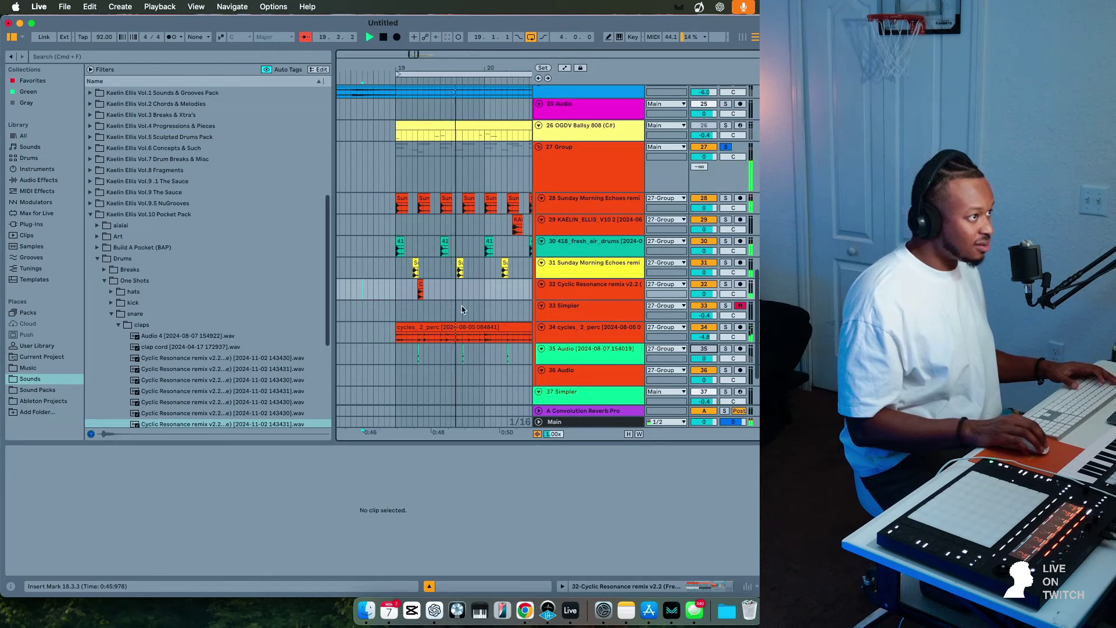
Duplicate the half bar containing the clap so it also hits in the second half of bar 19, and play it back.
drag(440, 294, 394, 295)
key(super+d)
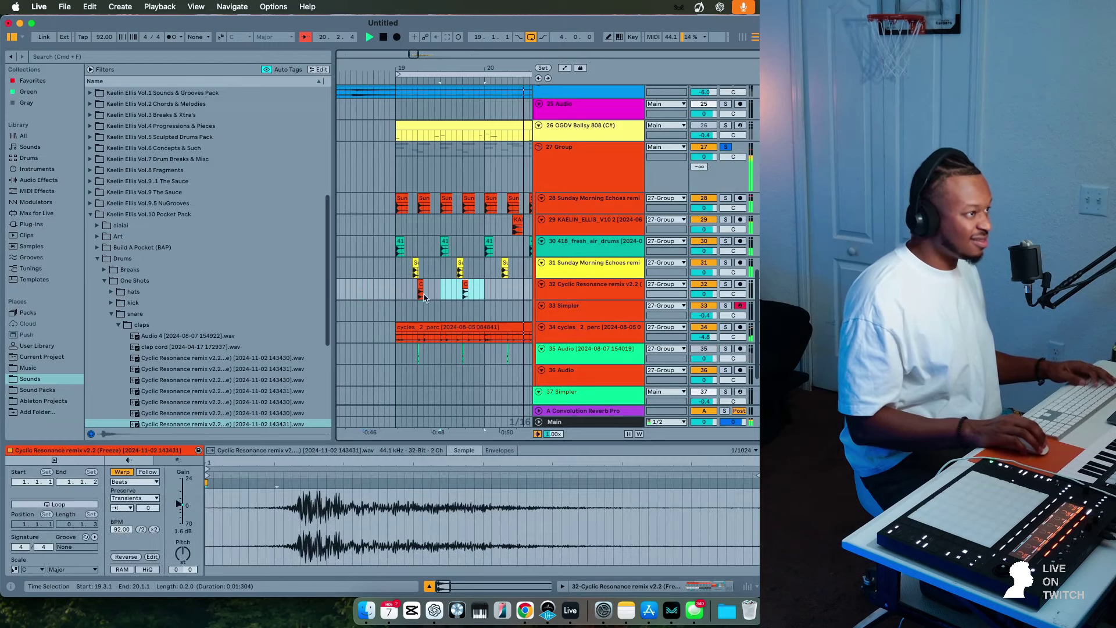
click(390, 291)
key(space)
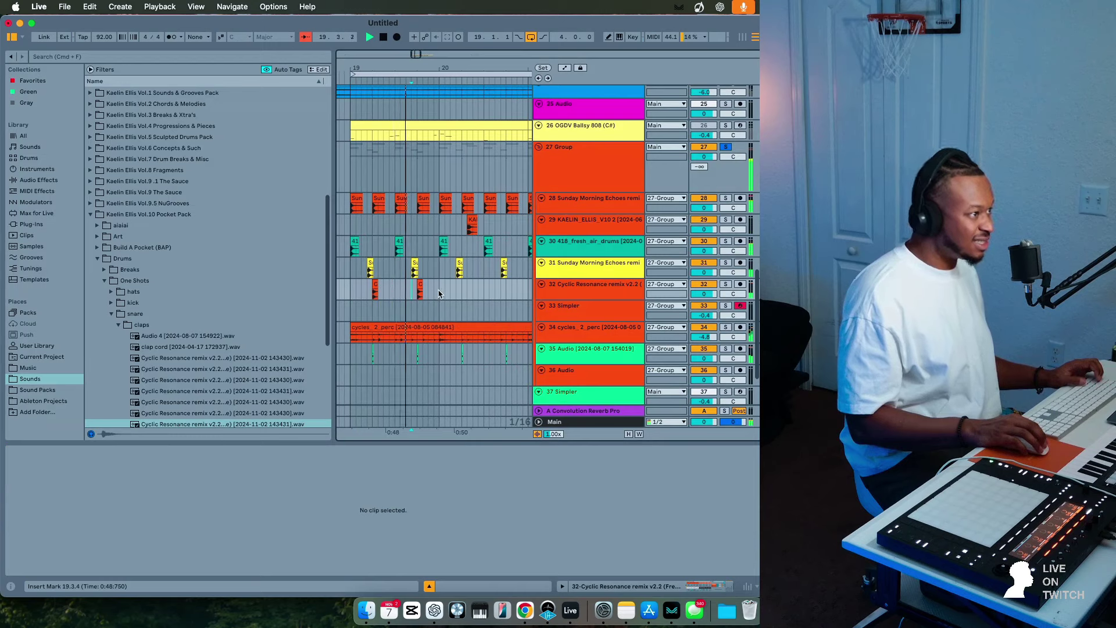
drag(428, 356, 408, 357)
key(space)
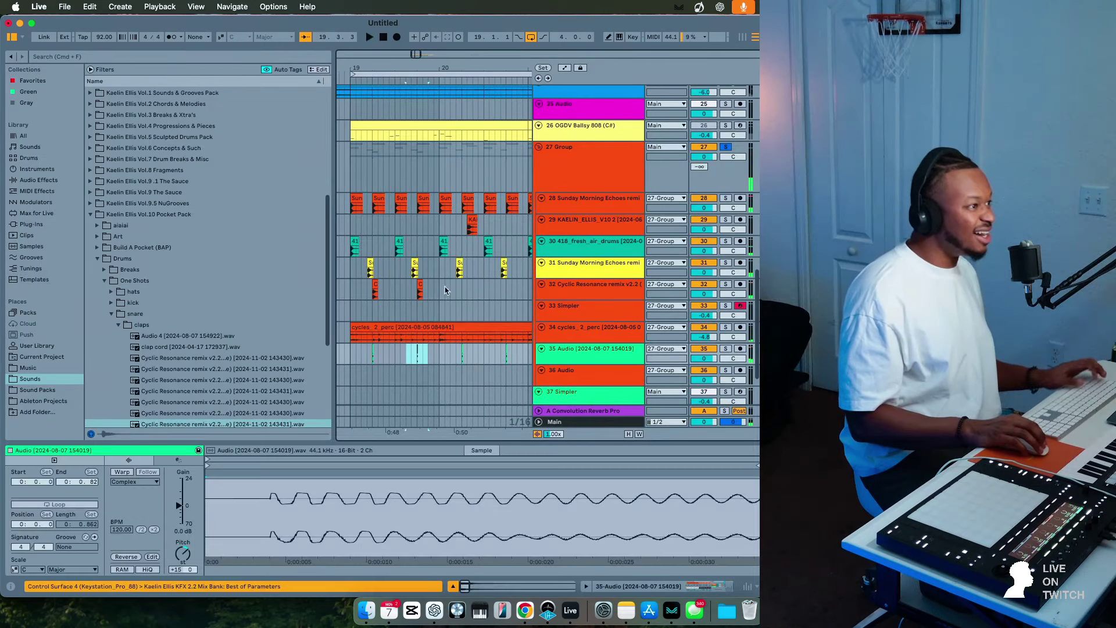
Duplicate the two-clap pattern of bar 19 into bar 20 on the clap track and play it back.
drag(437, 294, 423, 295)
key(super+d)
key(space)
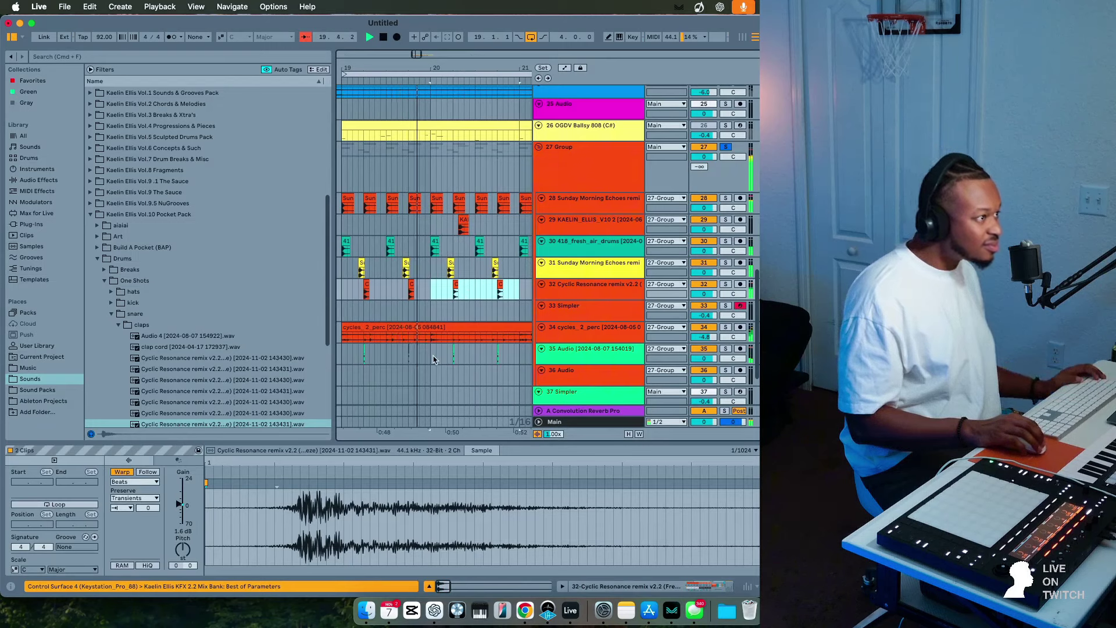
Duplicate bar 19 of tracks 32 to 35, with the clap, percussion loop and green audio hits, three times through bar 22.
drag(432, 359, 342, 358)
click(385, 359)
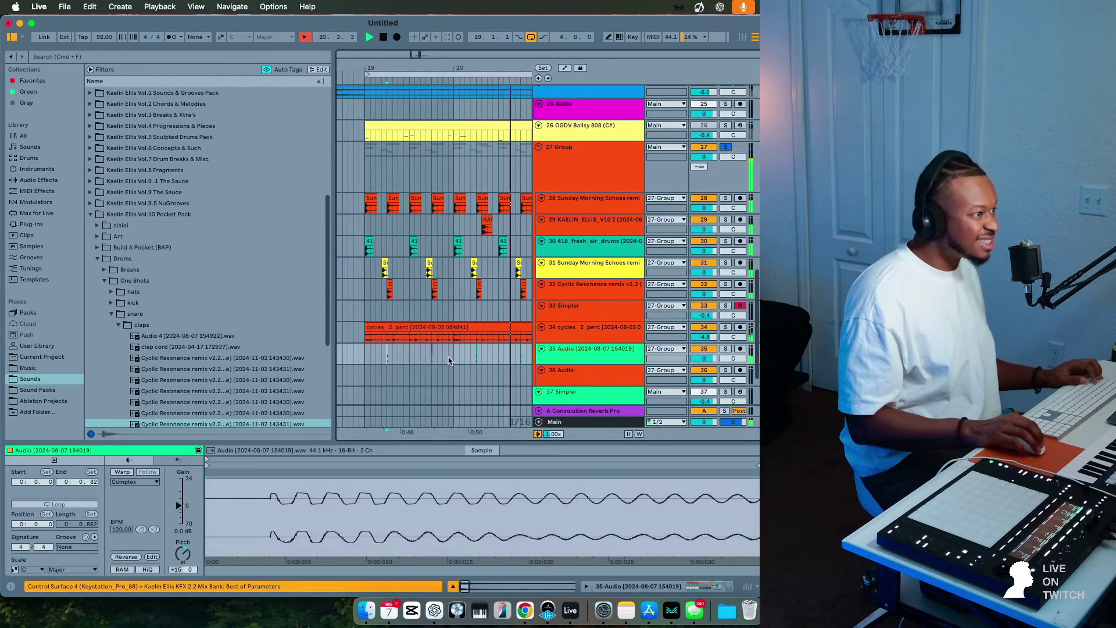
drag(448, 360, 365, 297)
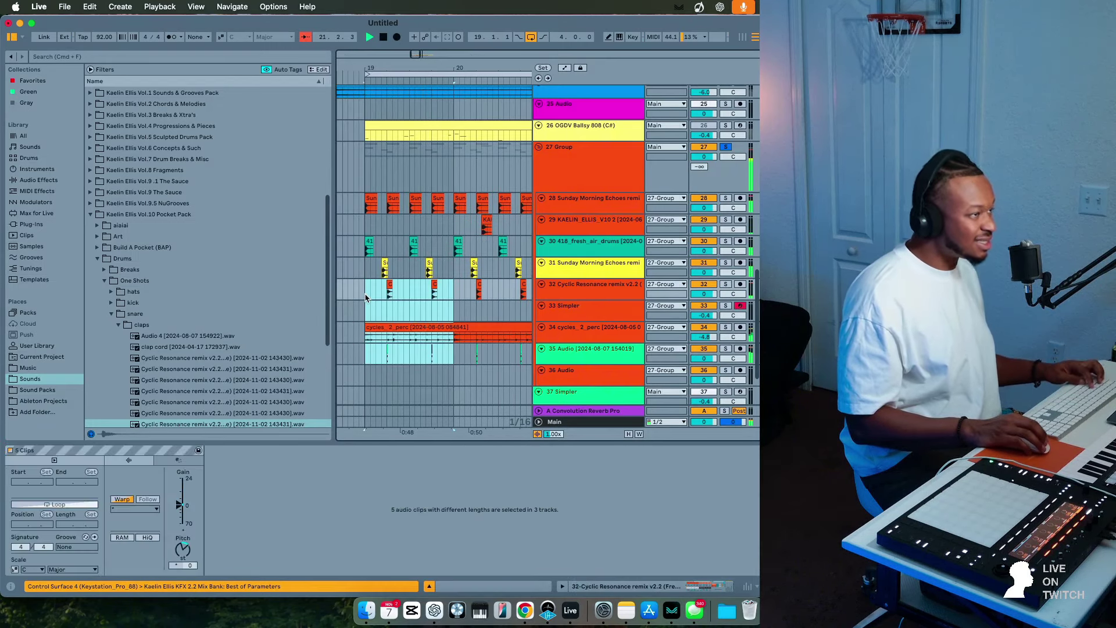
key(super+d)
key(super+d)
key(super+d)
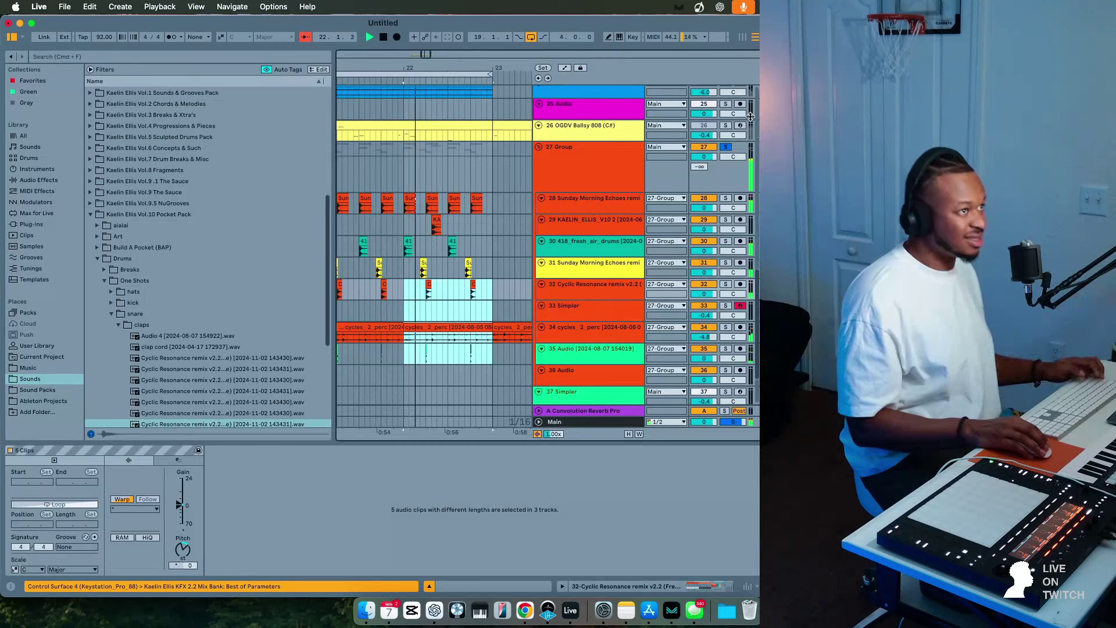
Take the drum group out of solo and reactivate the 808 track to hear the drums with the bass and sample.
click(725, 147)
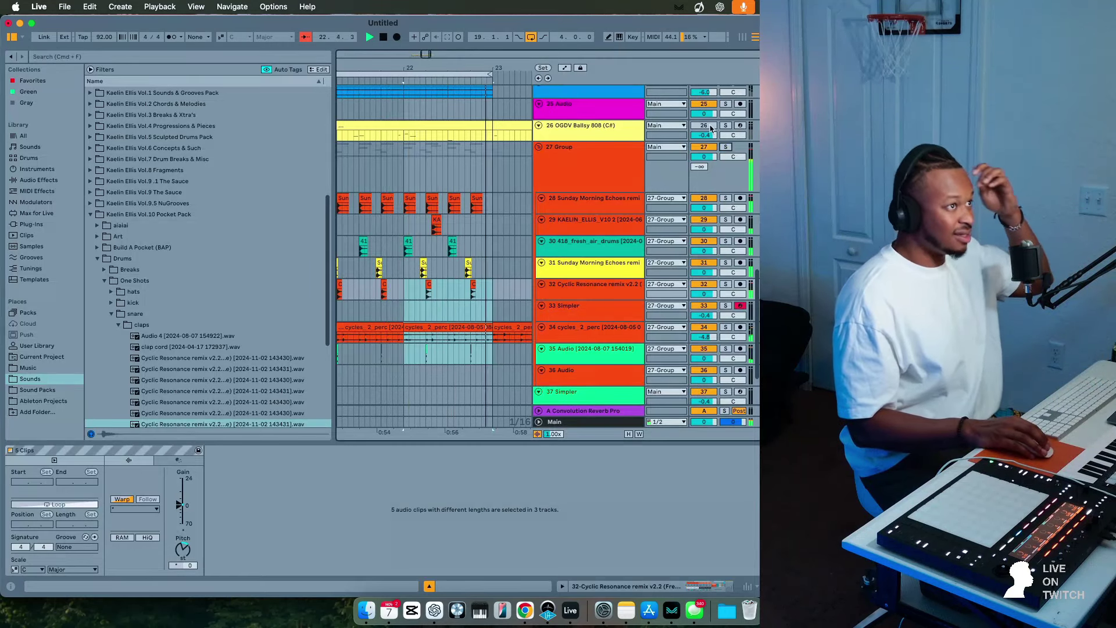
click(603, 135)
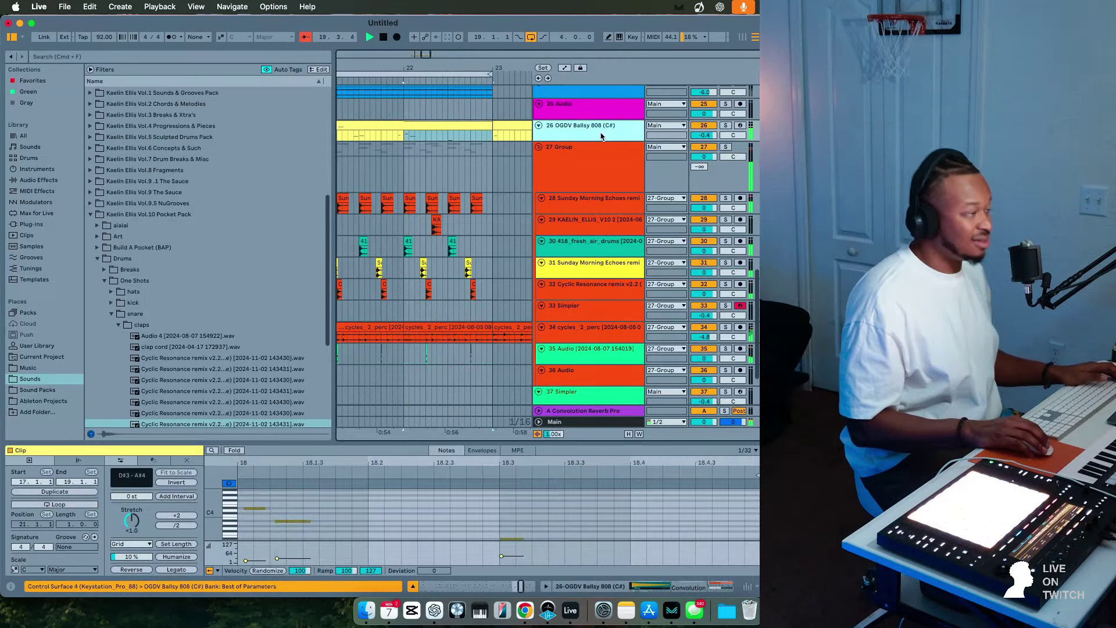
scroll(725, 163, up, 3)
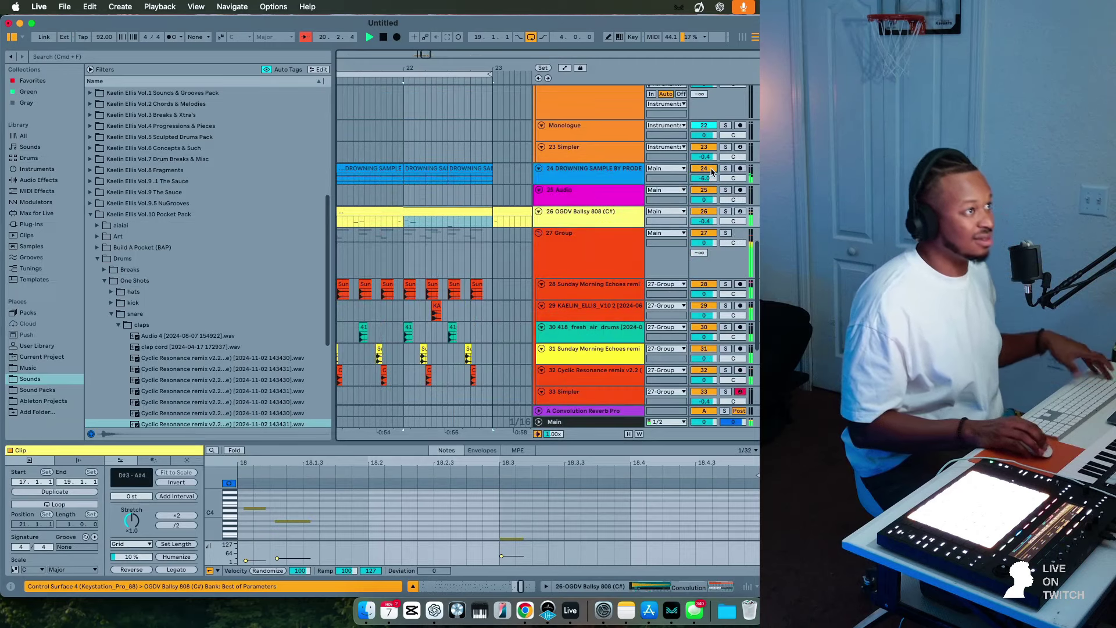
click(604, 181)
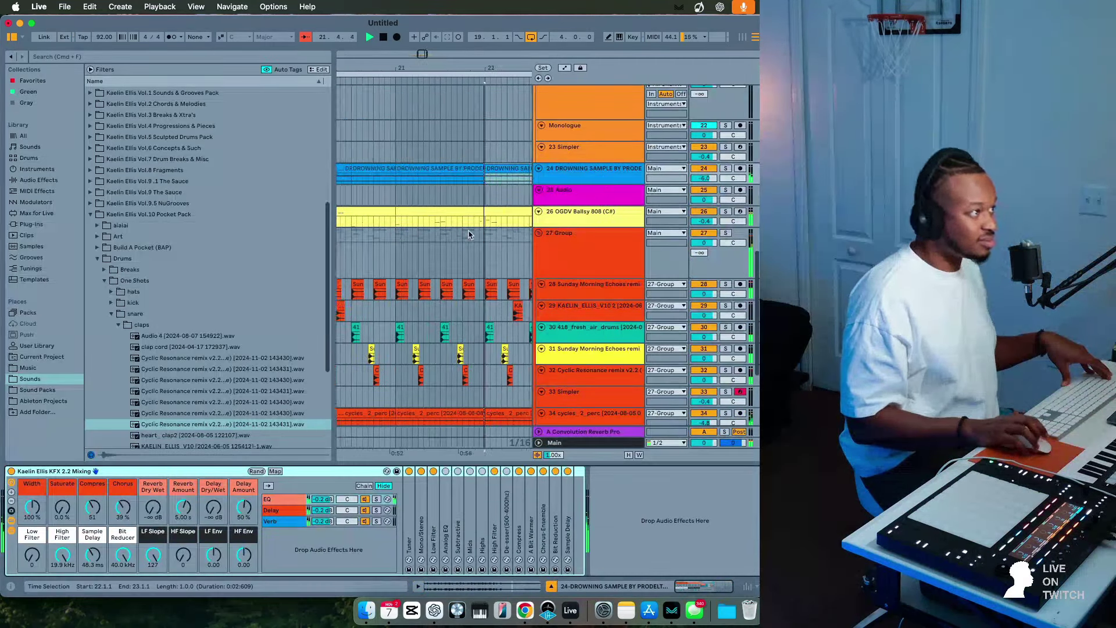
Deactivate the Sunday Morning Echoes hit on beat 2 of bars 19 to 22 on track 28.
click(437, 285)
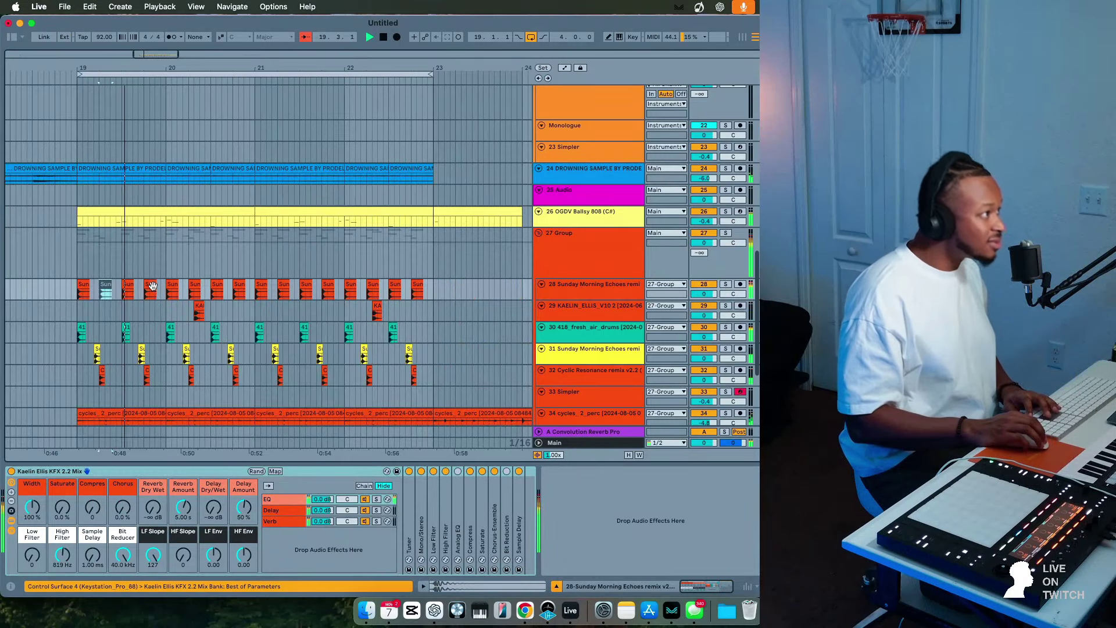
click(152, 285)
key(0)
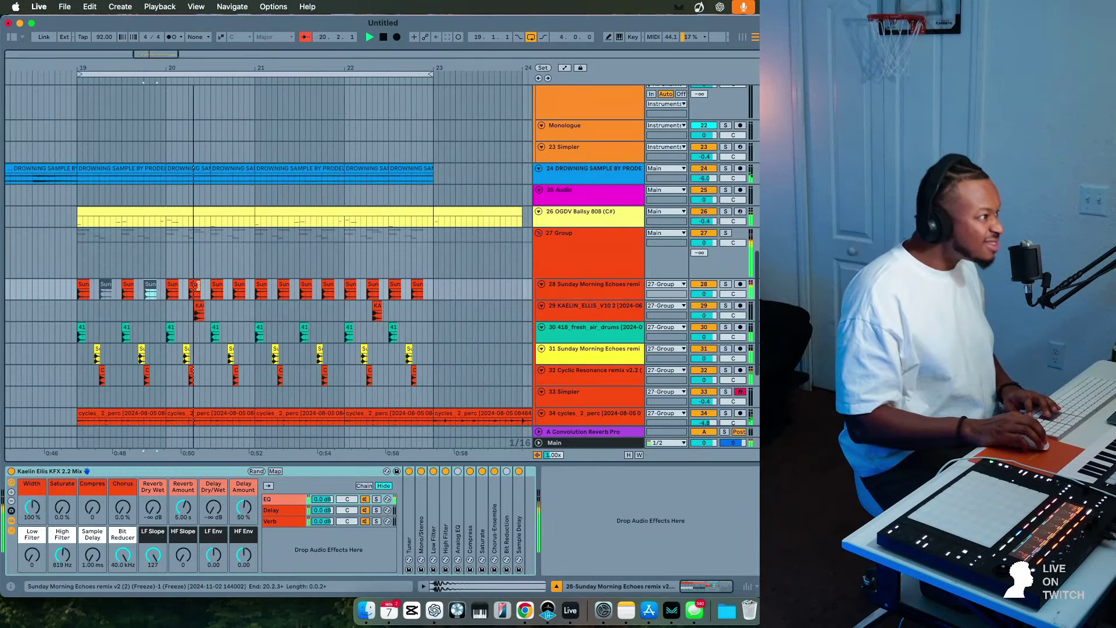
key(0)
click(196, 286)
key(0)
click(279, 289)
key(0)
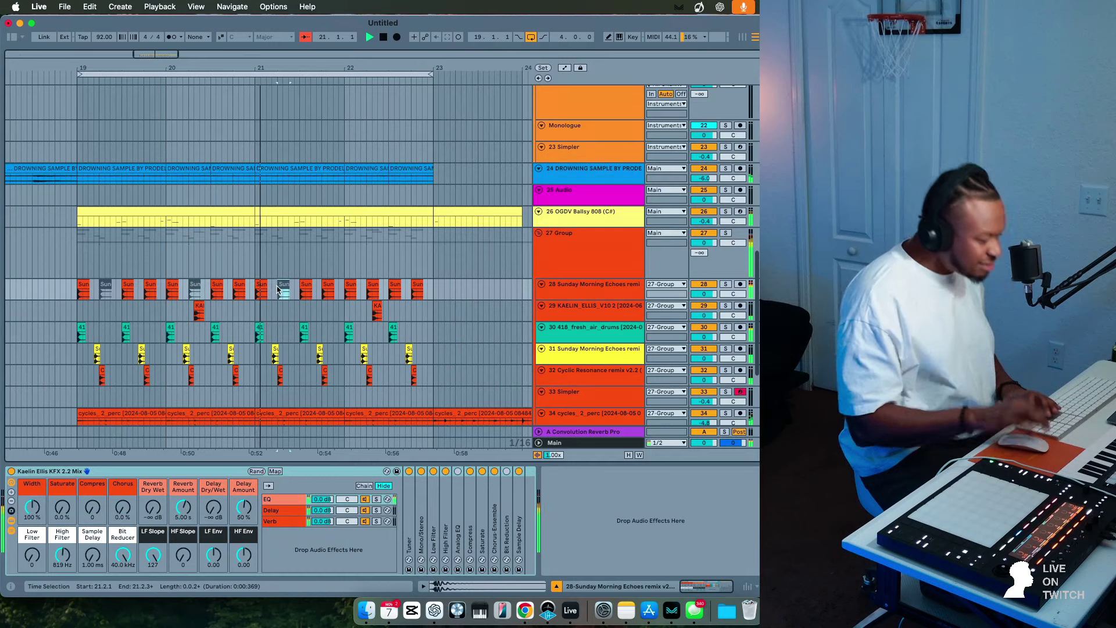
click(372, 286)
key(0)
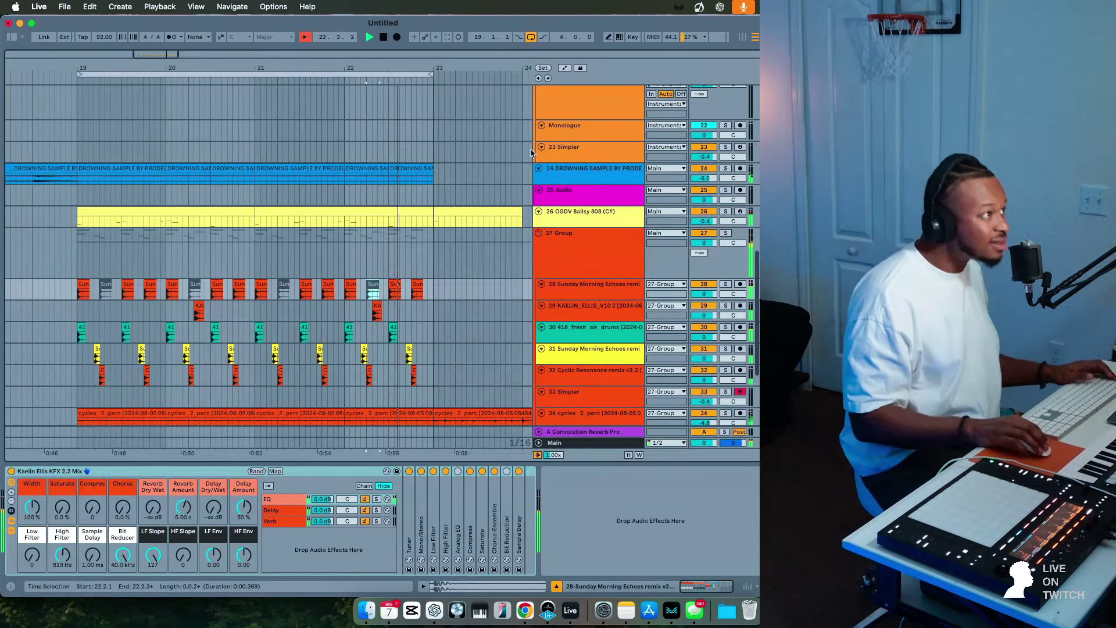
Extend the loop back to bar 13 for a 10-bar length and play from there into the drums.
scroll(242, 167, left, 4)
drag(159, 52, 159, 31)
drag(300, 75, 109, 91)
key(space)
scroll(253, 80, left, 5)
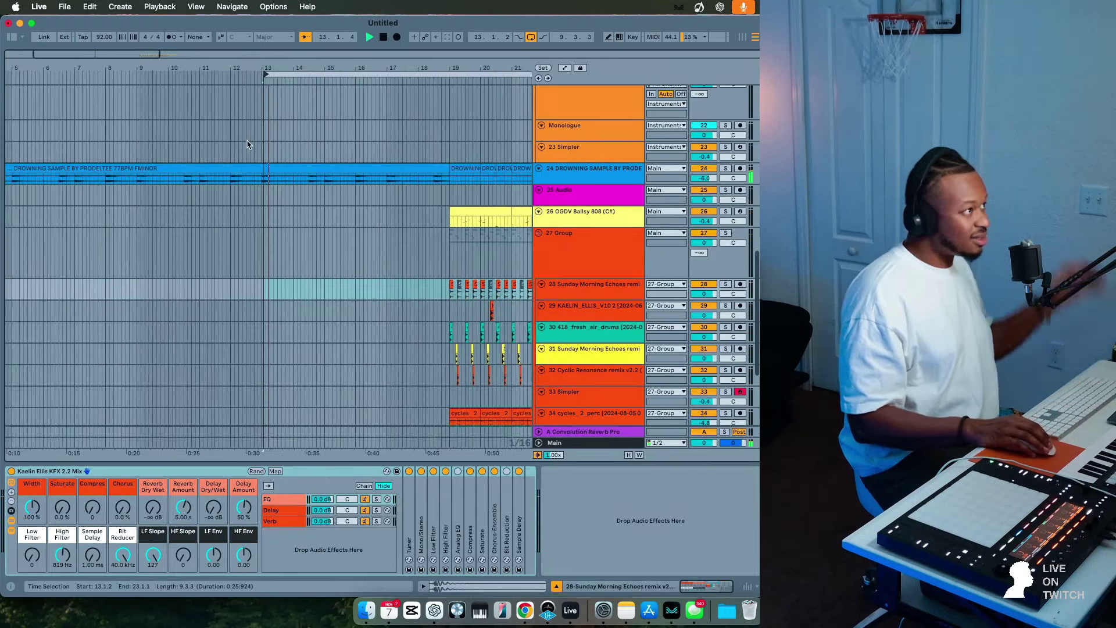
drag(249, 76, 245, 77)
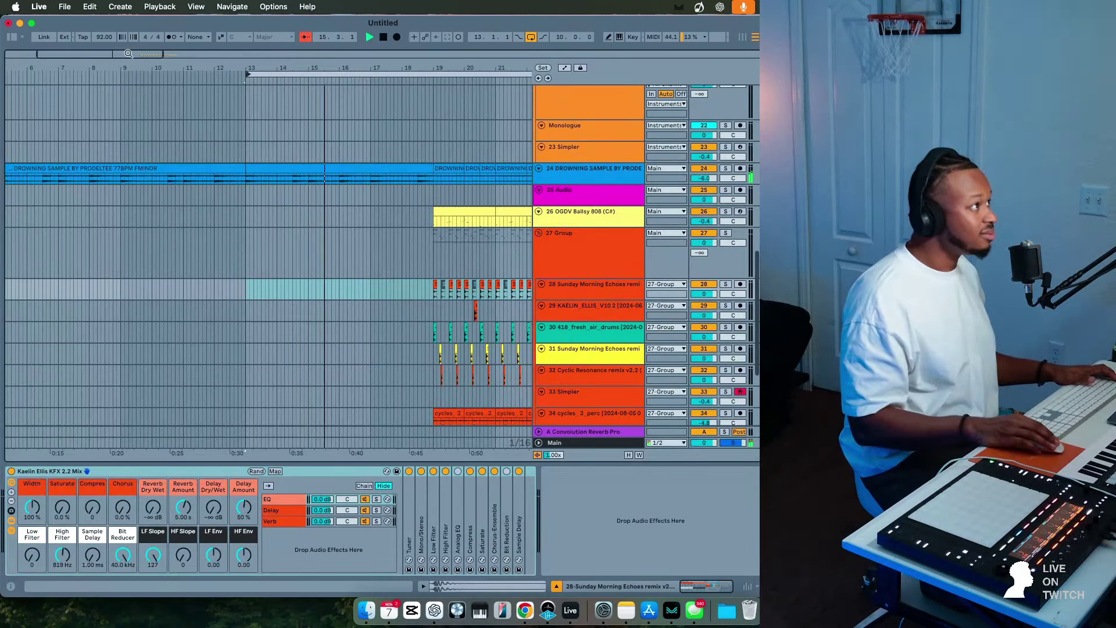
Duplicate track 24 with the DROWNING SAMPLE clips.
drag(128, 53, 128, 28)
click(262, 282)
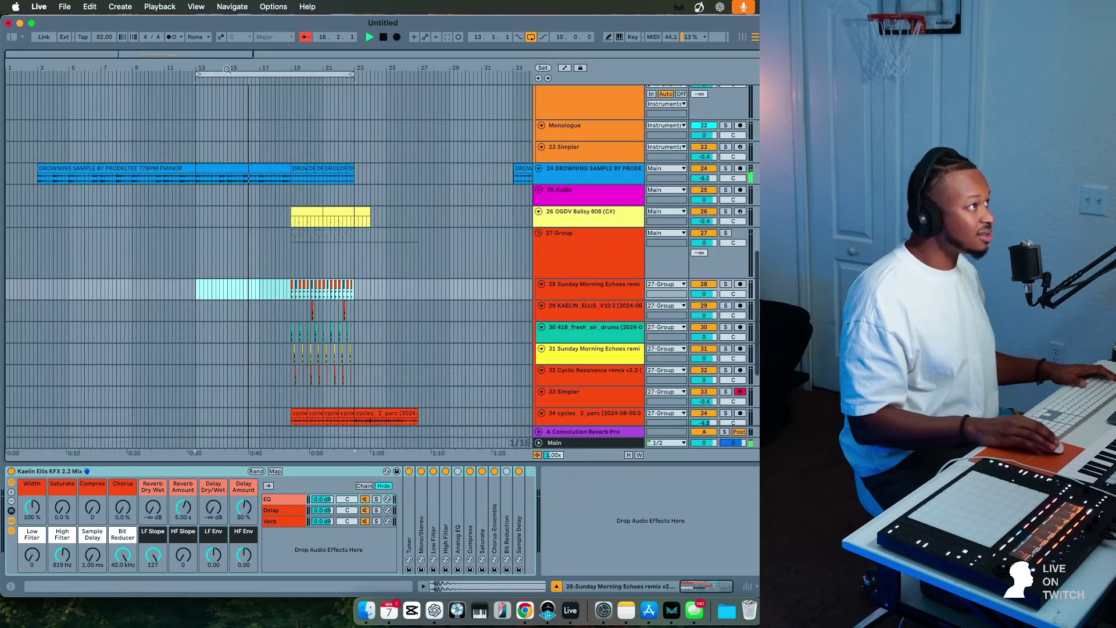
click(602, 174)
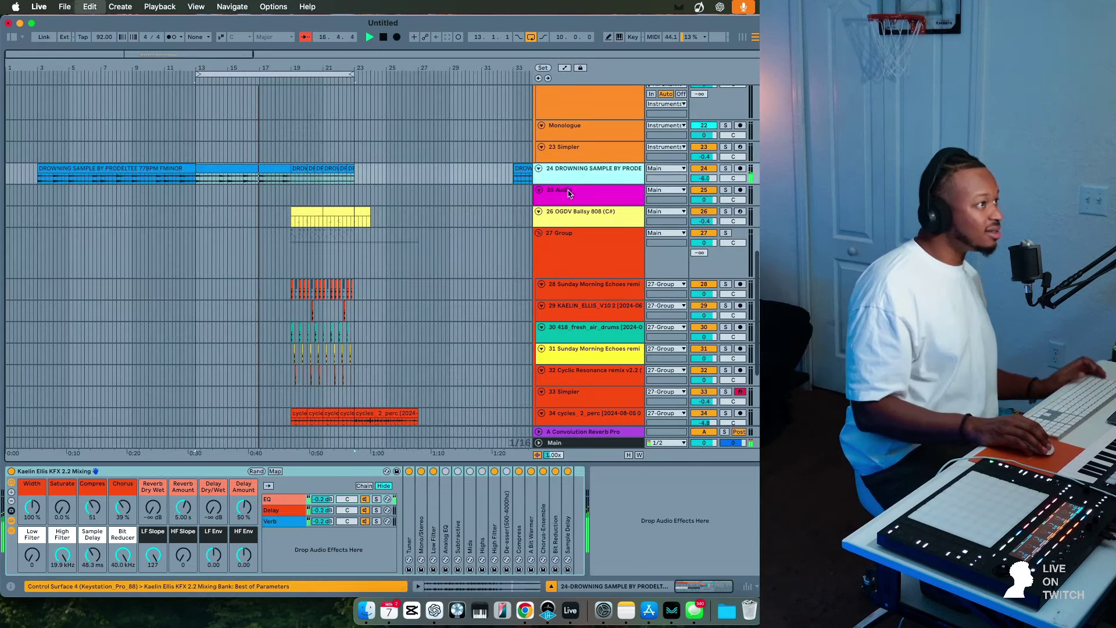
key(super+d)
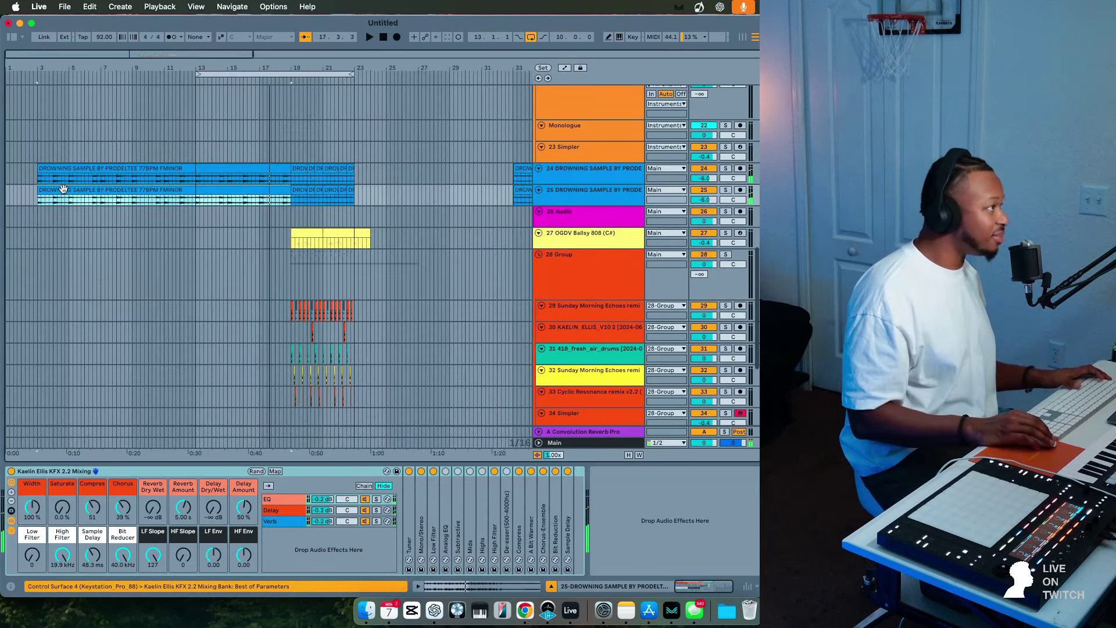
Copy the long sample clip on the duplicate track from bar 3 to bar 19 and deactivate the original clip.
key(space)
drag(64, 189, 316, 201)
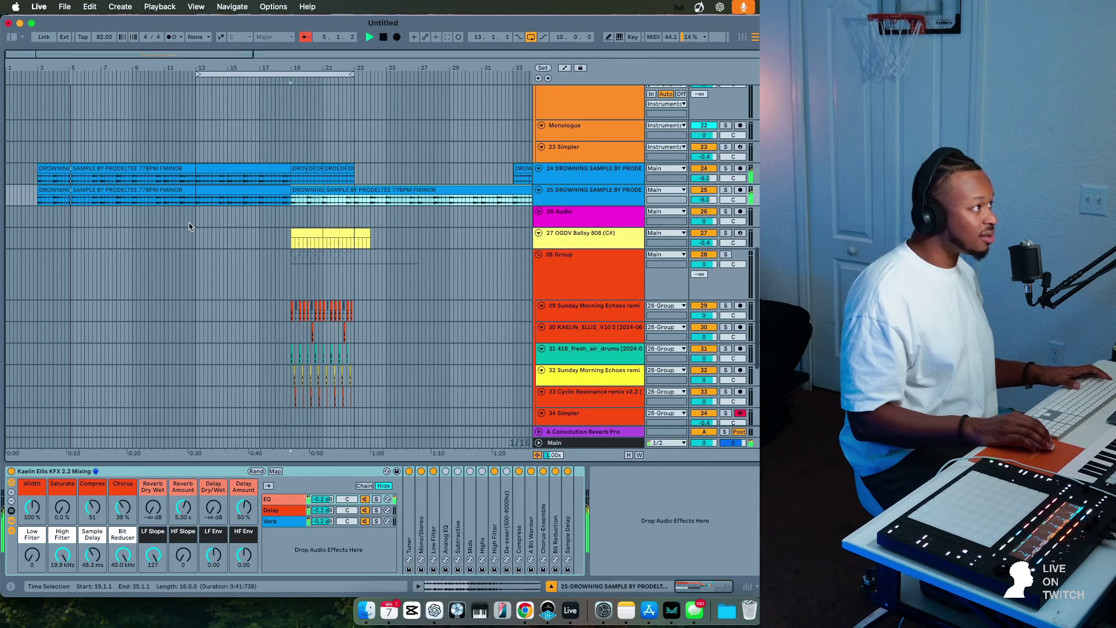
click(97, 187)
key(0)
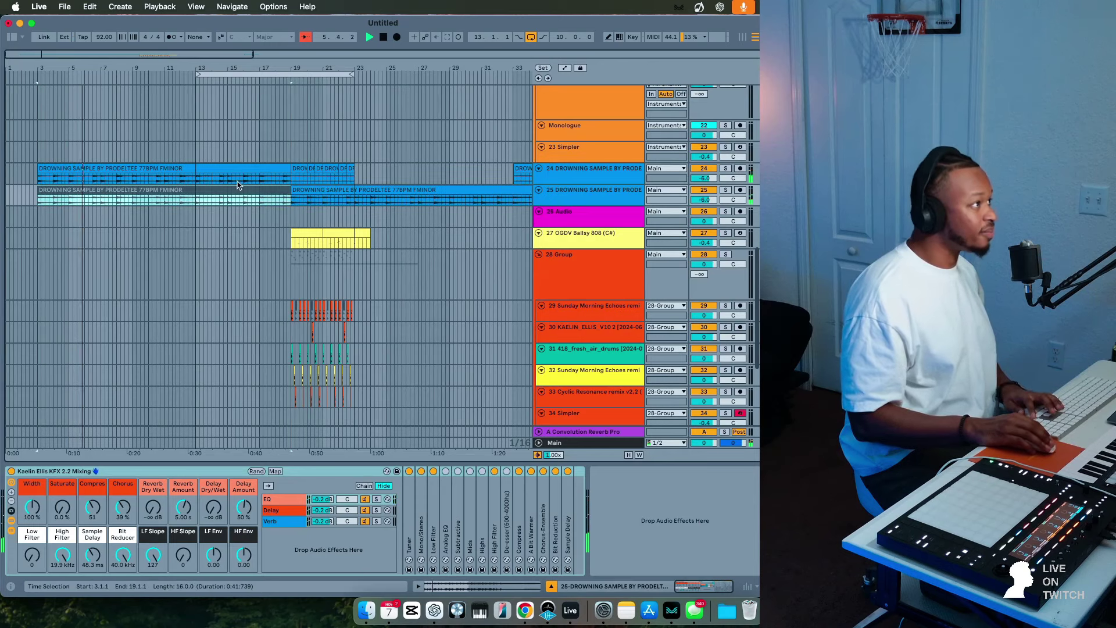
Using a 2-bar grid, split the copied sample clip at bar 23 and delete everything after it on both sample tracks.
click(297, 200)
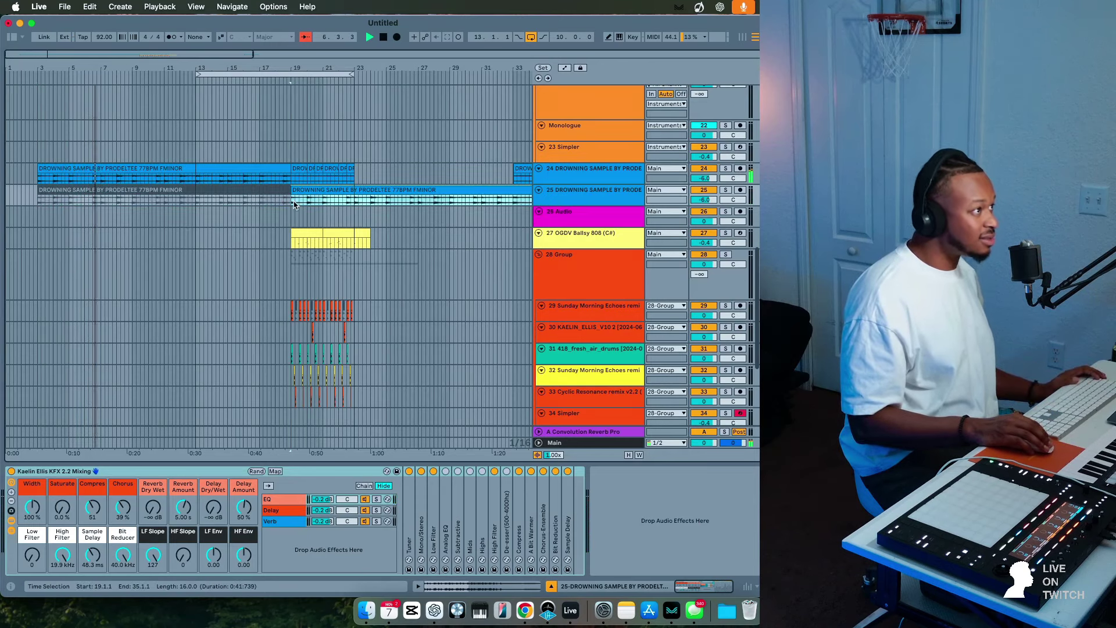
right_click(294, 202)
click(379, 445)
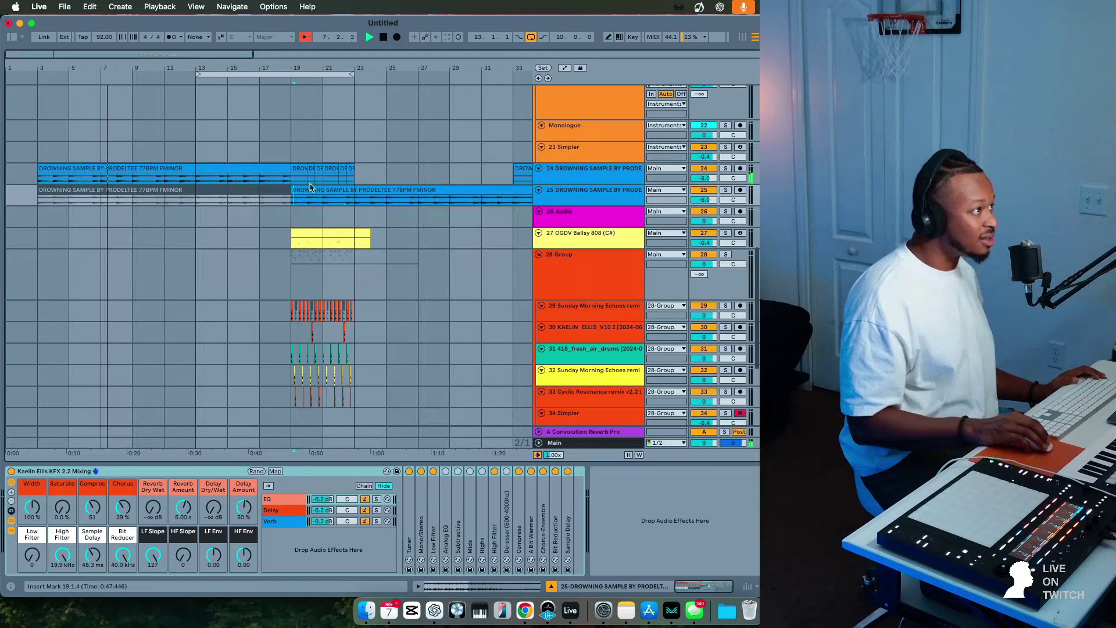
click(353, 201)
click(355, 200)
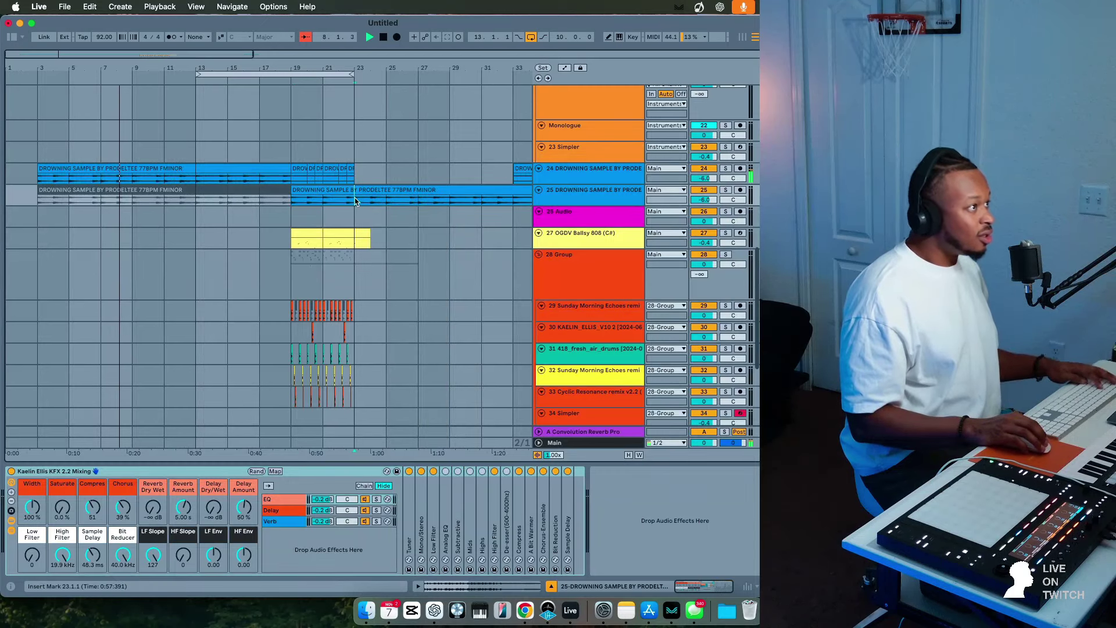
key(super+e)
scroll(380, 187, right, 6)
shift+click(383, 190)
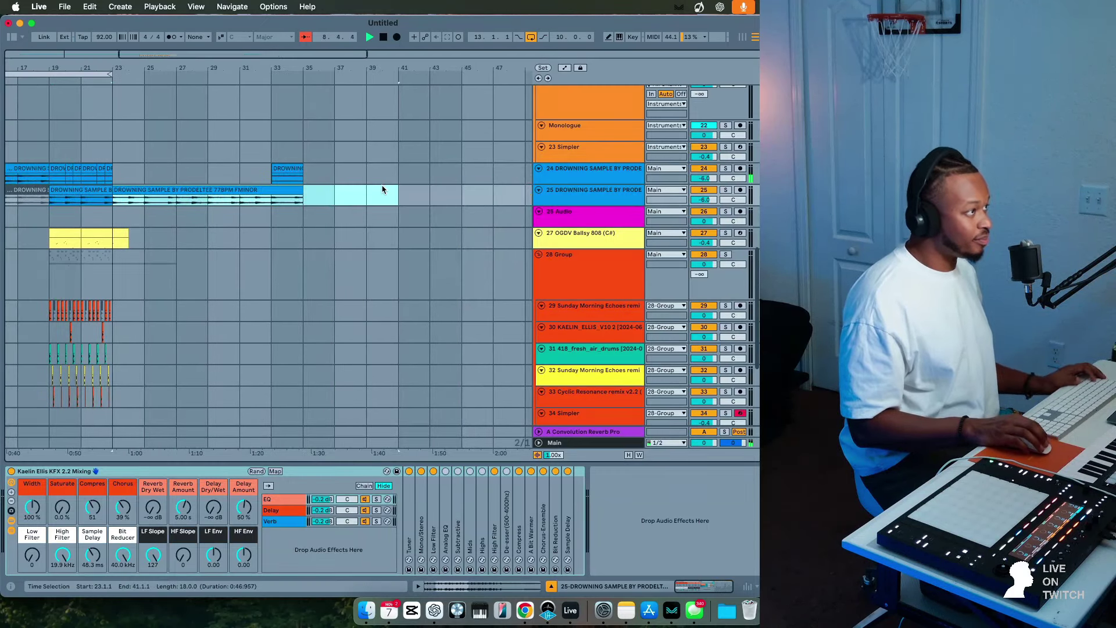
shift+click(382, 177)
key(Delete)
scroll(382, 177, left, 6)
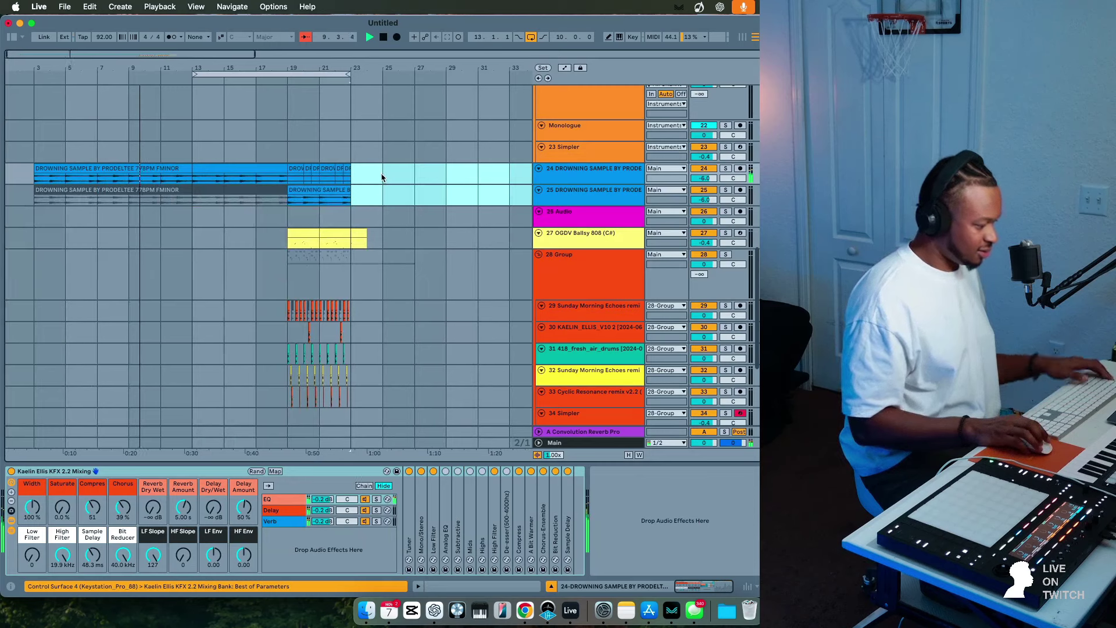
Mute sample track 24 and play from bar 19 with the loop shortened to bars 19 through 22.
click(291, 211)
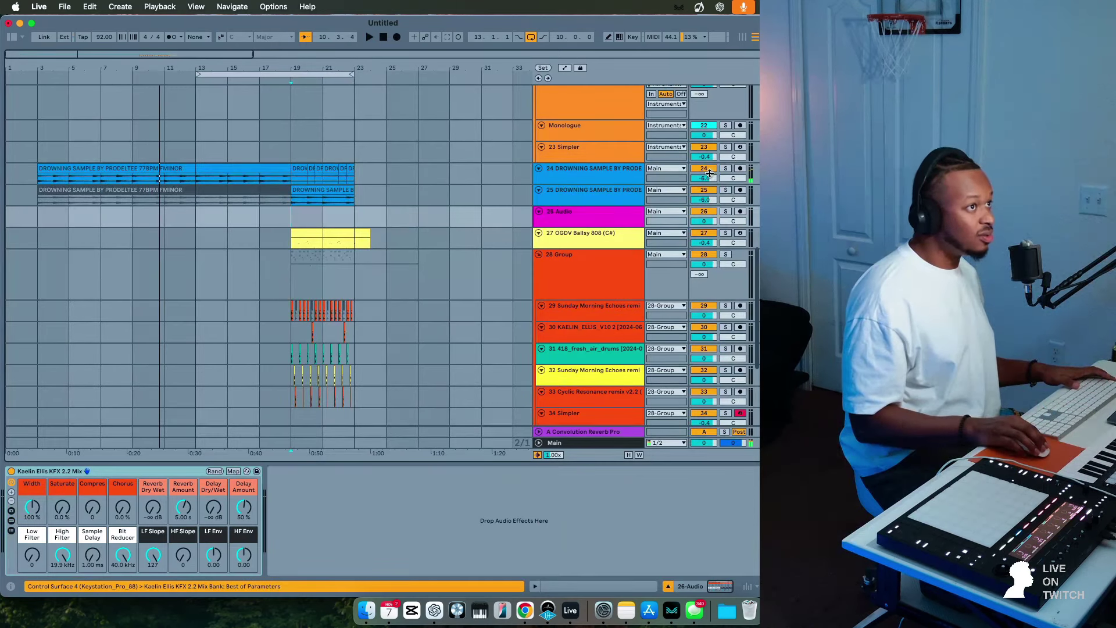
key(space)
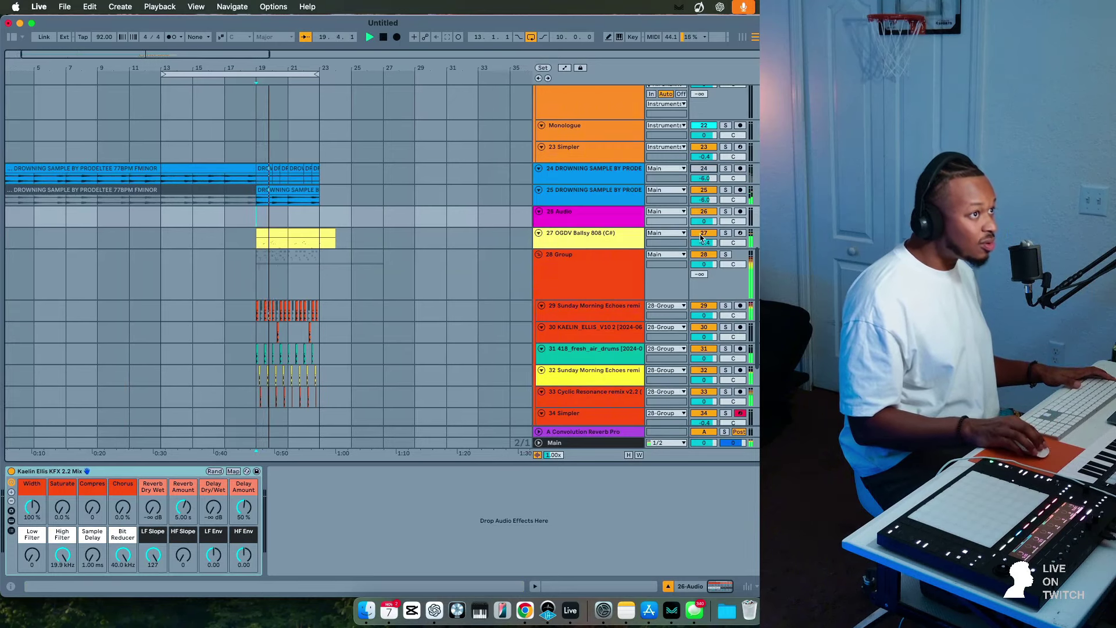
drag(154, 75, 249, 75)
Duplicate the first two bars of the sample on track 25 from bar 19 into bars 21 and 22.
drag(280, 202, 247, 204)
key(super+z)
key(super+d)
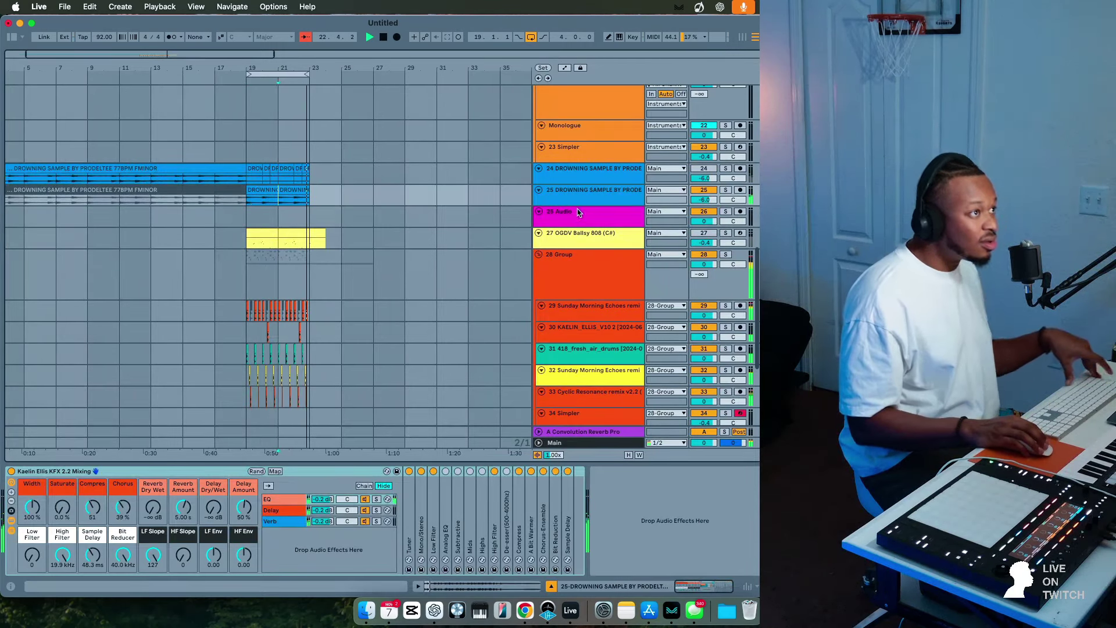
Set the Low Filter to 35 in the Kaelin Ellis KFX 2.2 Mixing rack on sample track 25.
click(158, 546)
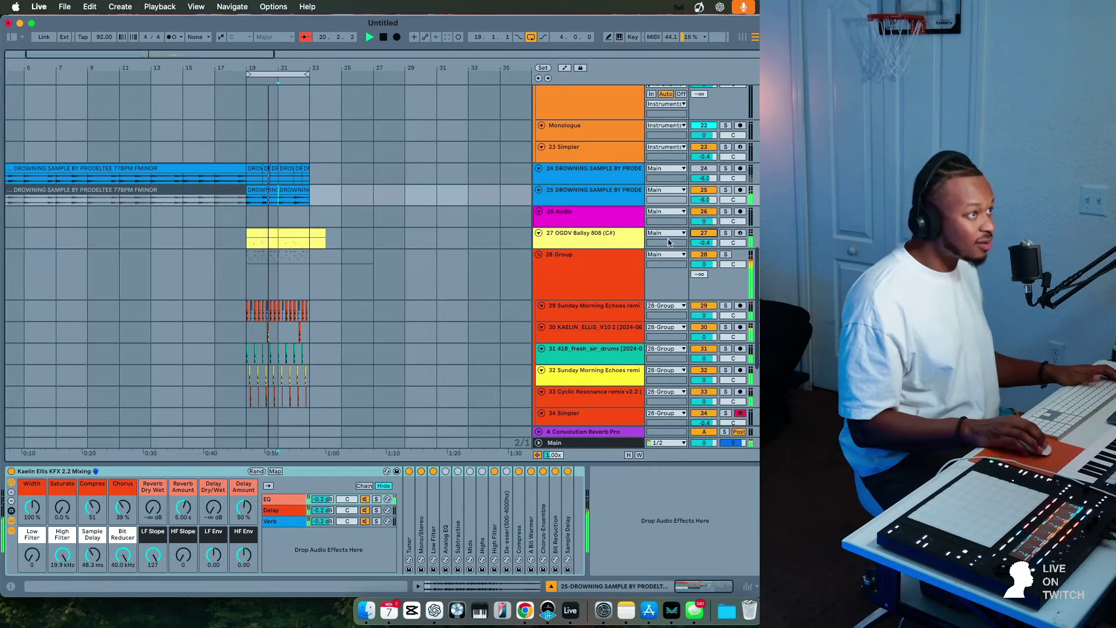
click(551, 235)
click(579, 188)
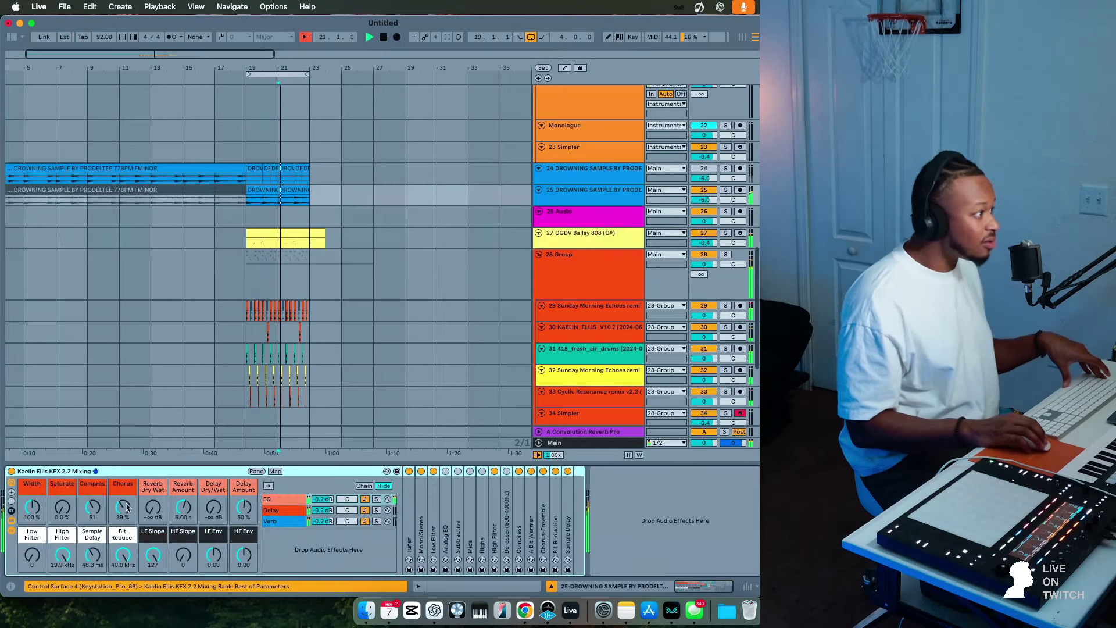
drag(40, 555, 40, 536)
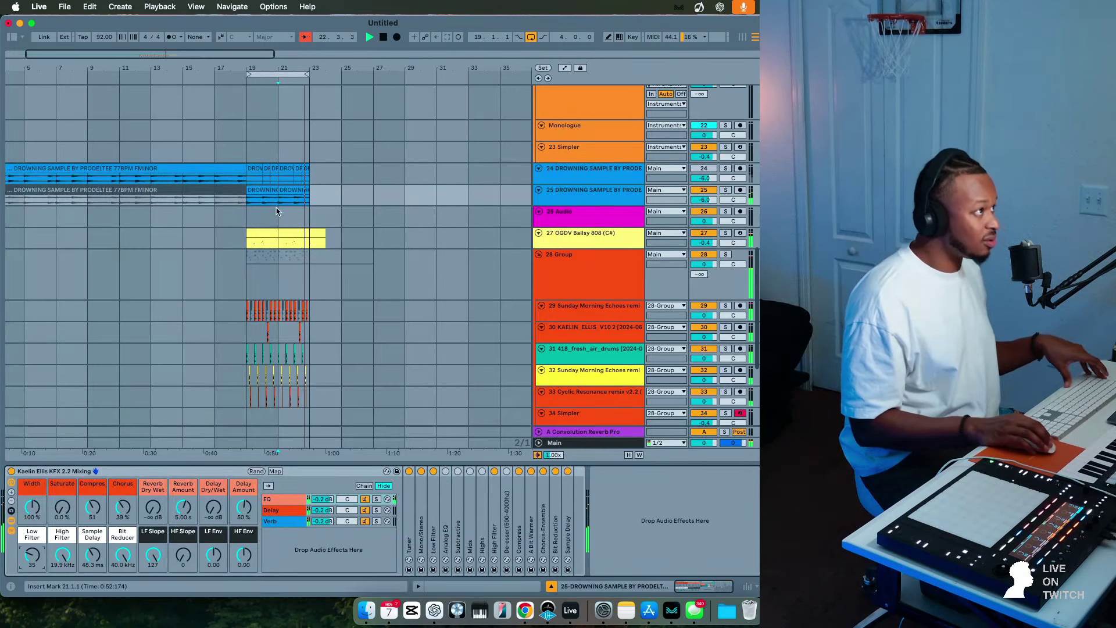
Stop playback and reactivate the long sample clip before bar 19 on track 25.
click(253, 192)
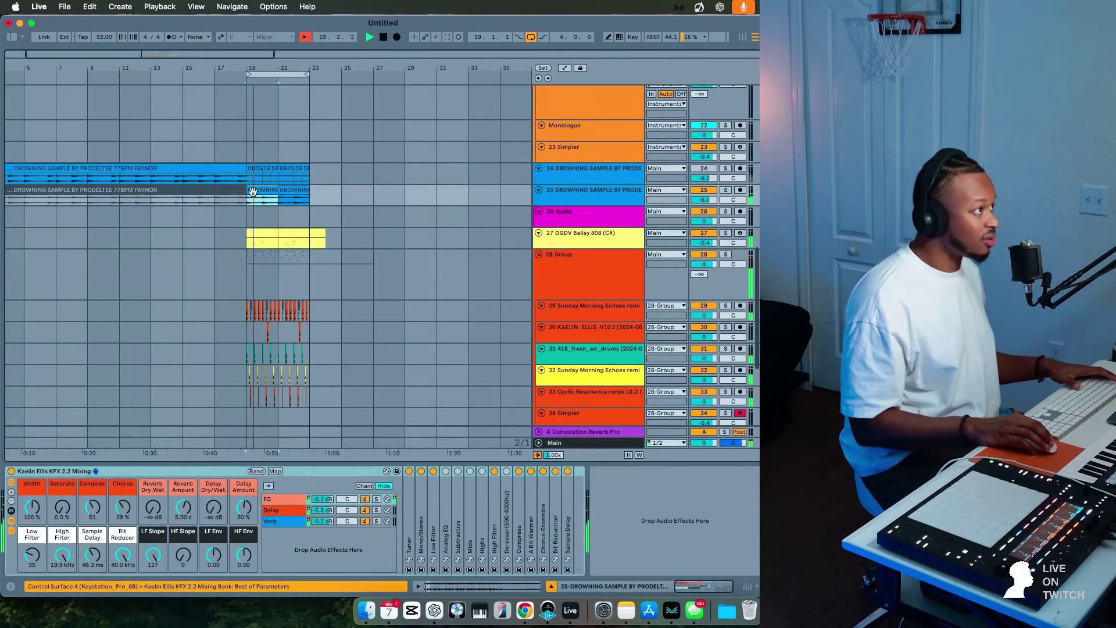
key(space)
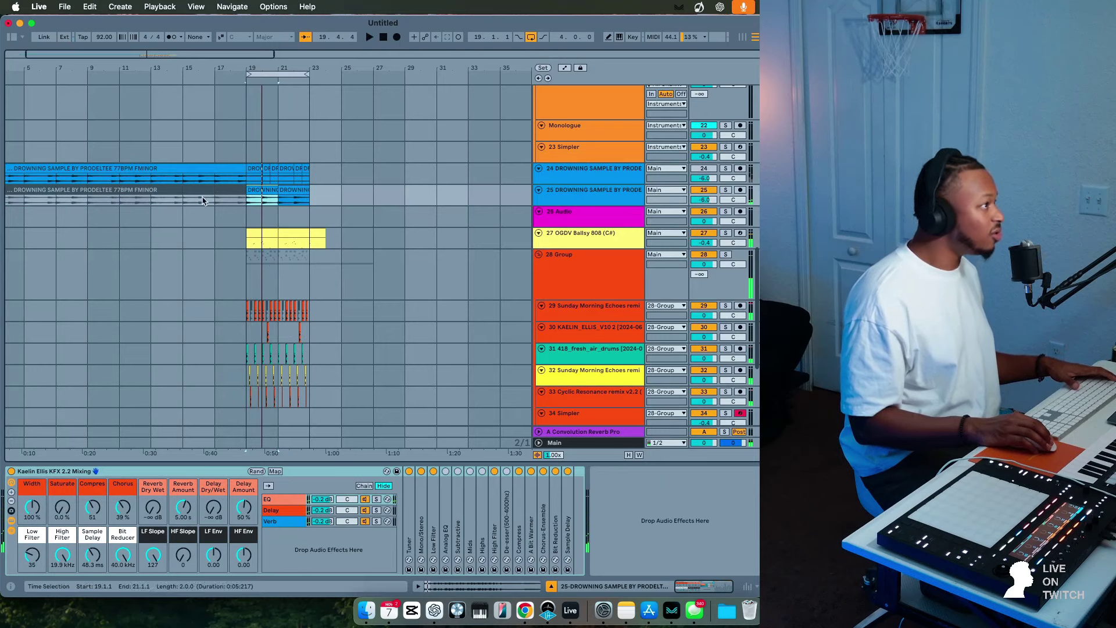
click(215, 192)
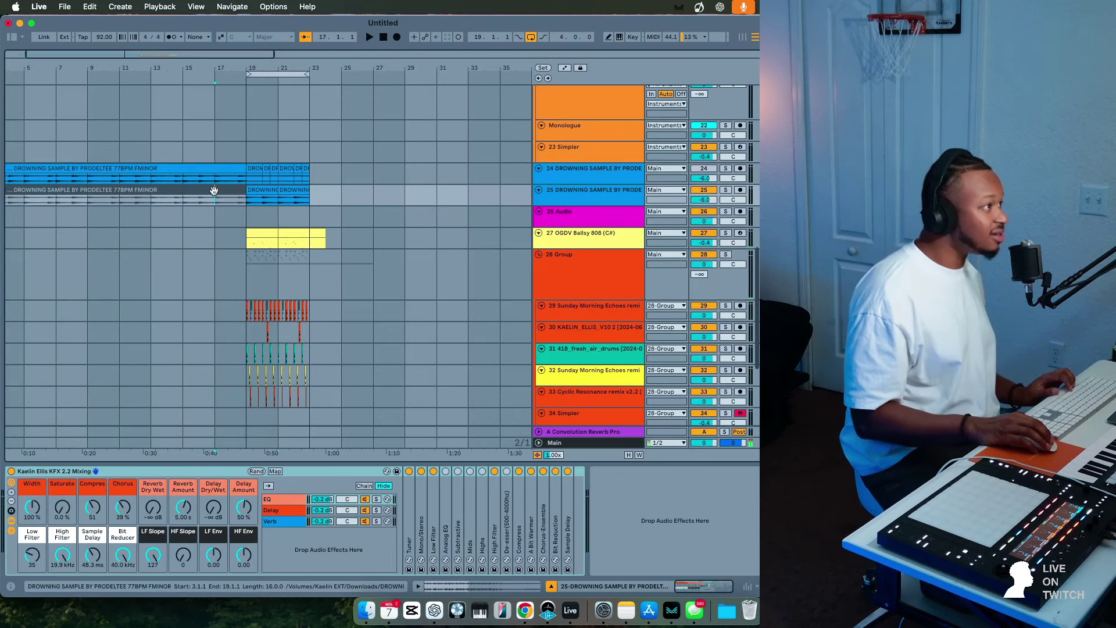
click(214, 190)
click(183, 198)
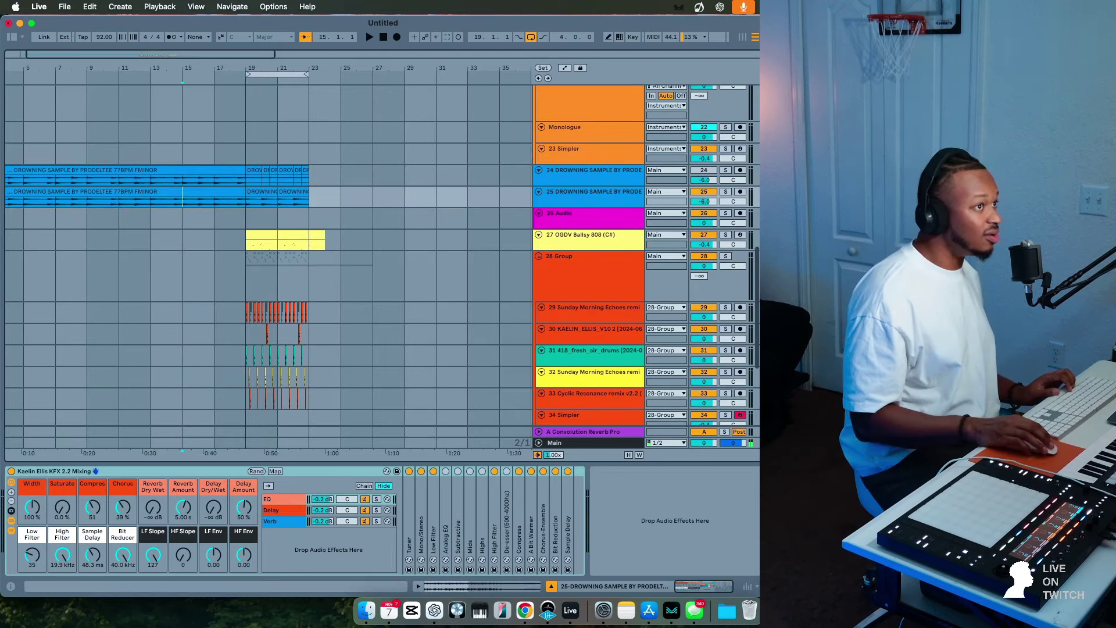
Solo track 25 to hear its filtered sample from bar 15, and take it out of solo again.
click(724, 192)
key(space)
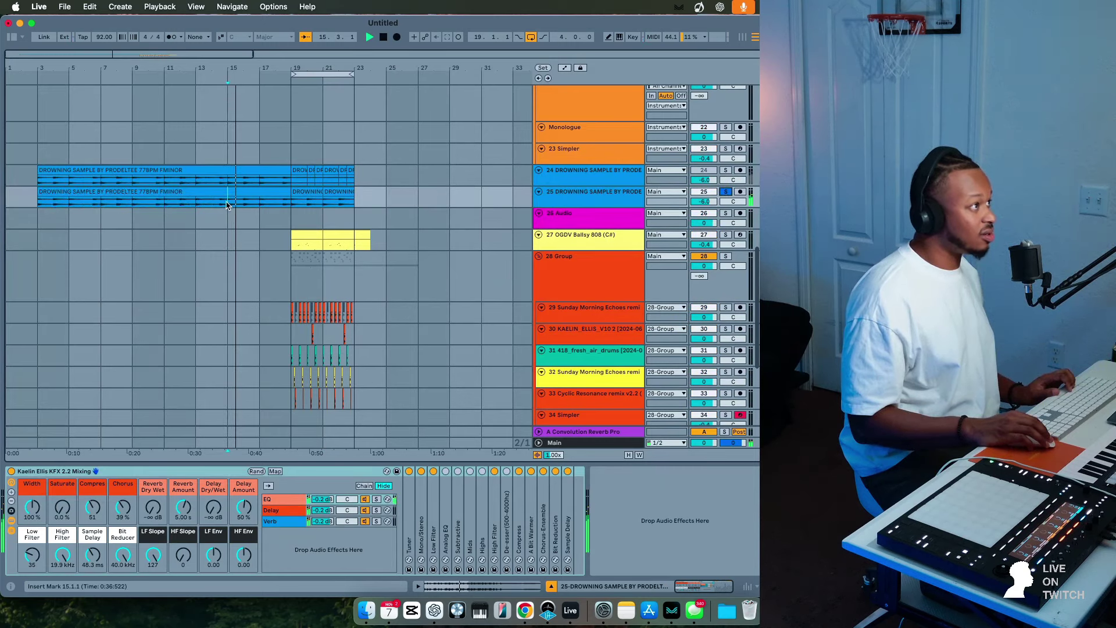
right_click(259, 203)
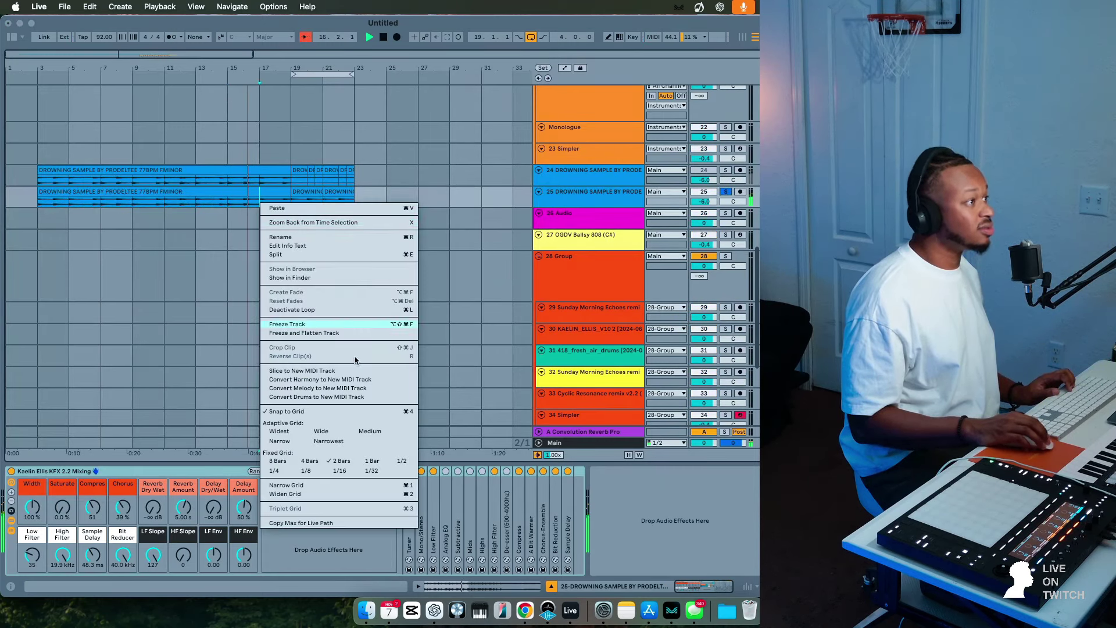
click(327, 180)
click(726, 192)
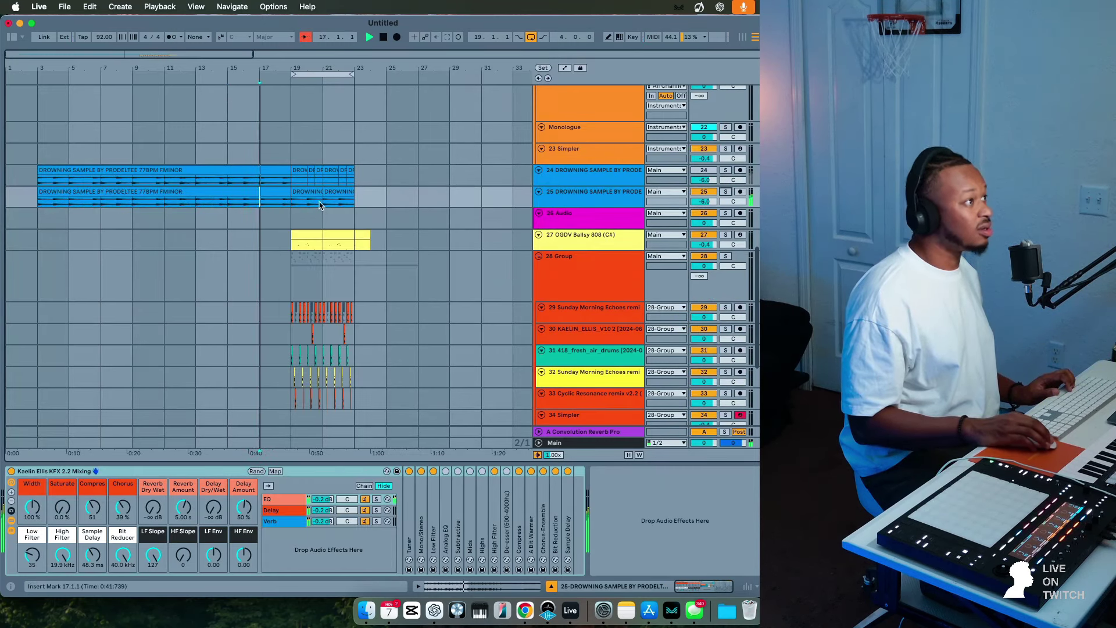
Deactivate the two short sample clips between bars 19 and 23 on track 25.
click(360, 205)
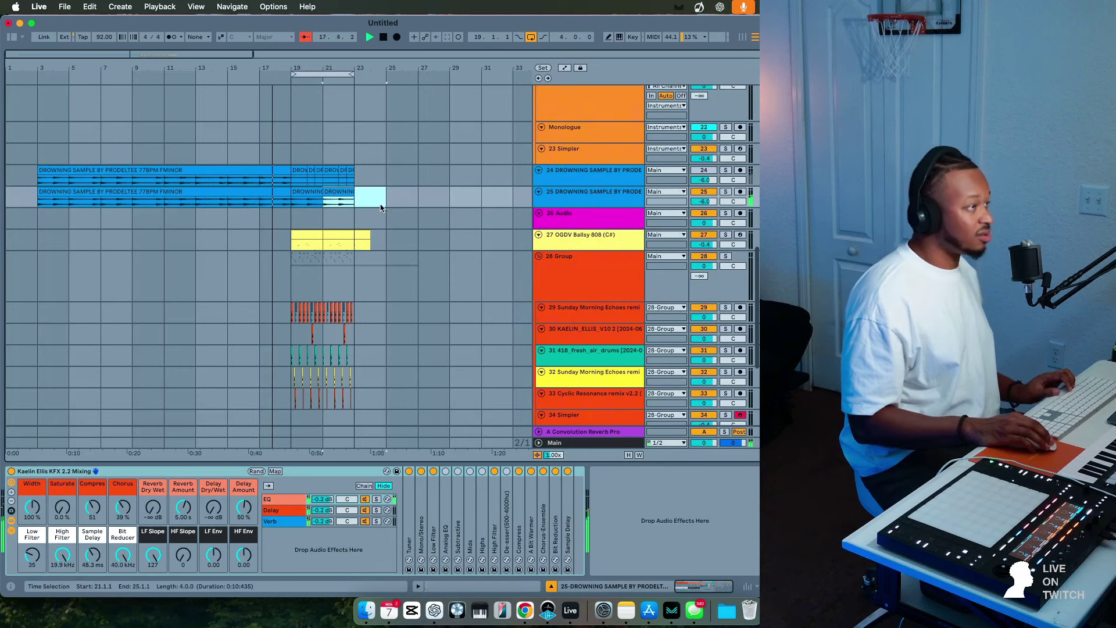
drag(360, 202, 300, 201)
key(0)
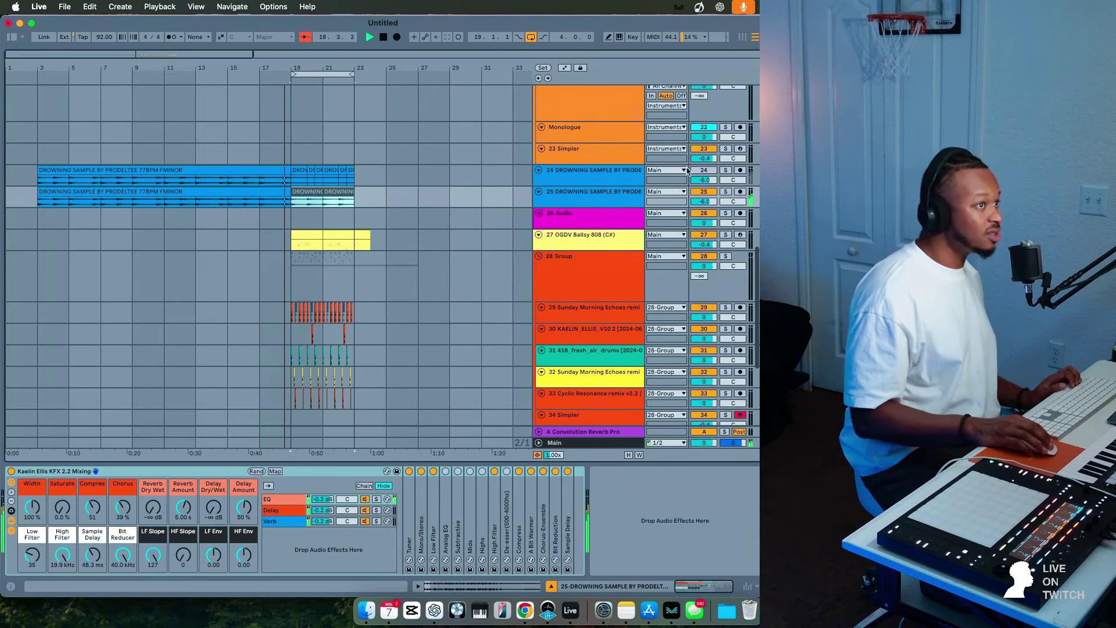
Mute sample track 25 and reactivate sample track 24 in its place.
click(704, 192)
key(0)
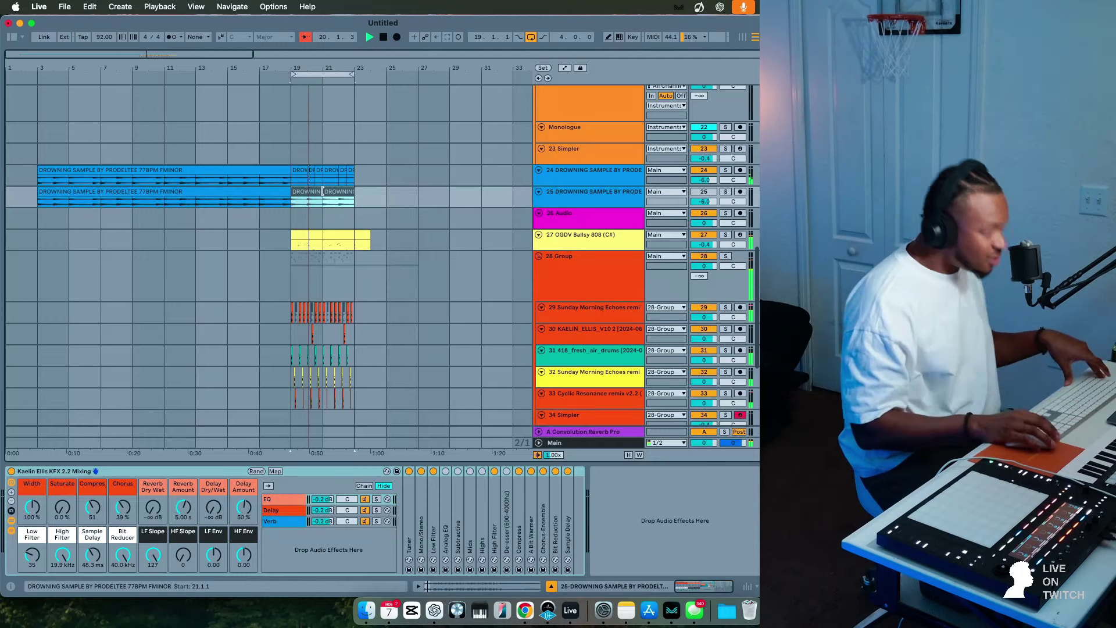
Duplicate the time of the looped section from bar 19 to bar 23 across all tracks.
scroll(310, 169, up, 3)
click(325, 73)
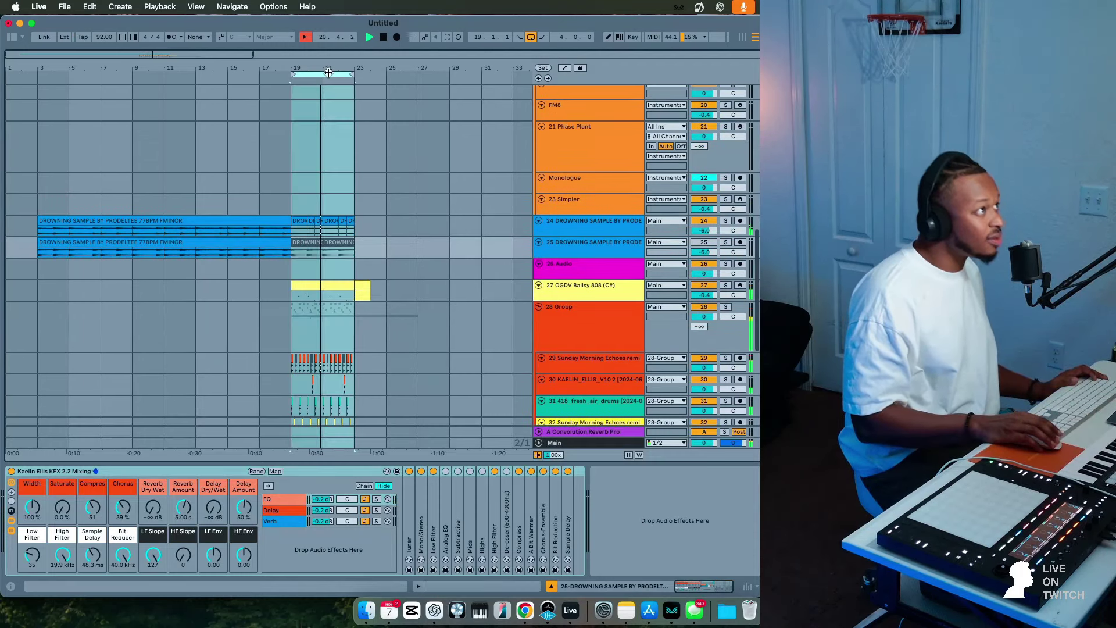
right_click(330, 75)
click(360, 119)
scroll(394, 162, down, 10)
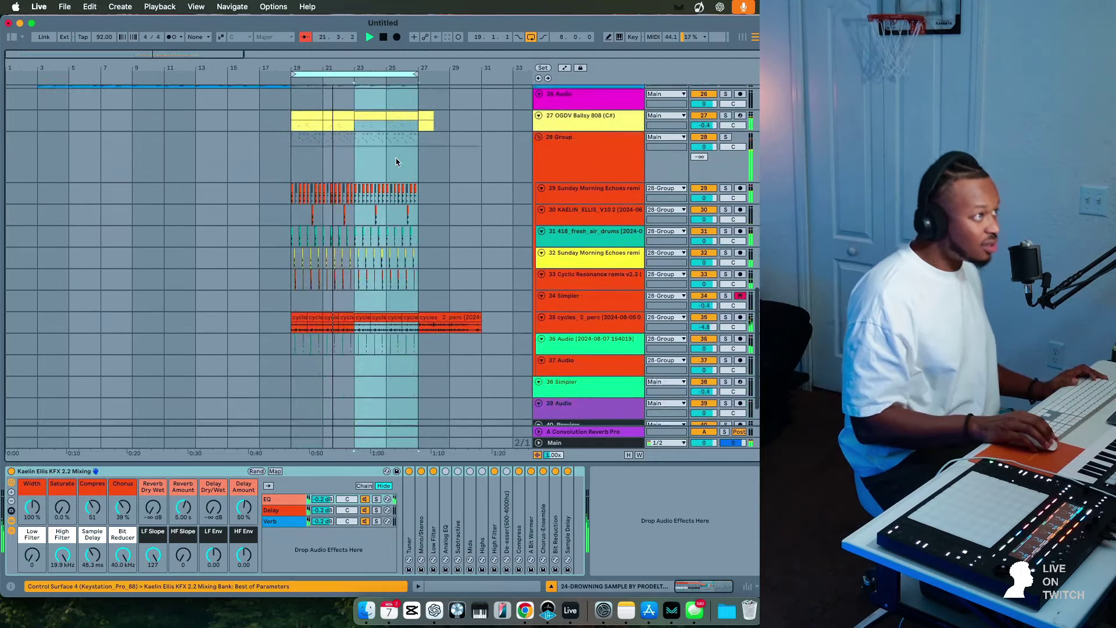
Select Phase Plant track 21 and arm it for recording.
click(597, 197)
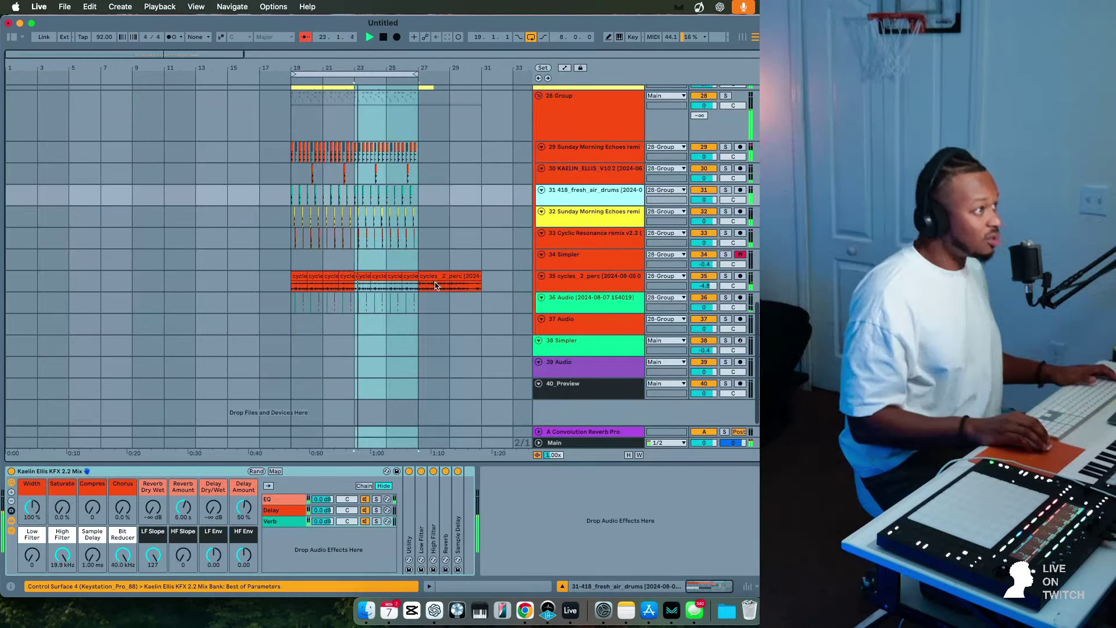
scroll(546, 248, up, 10)
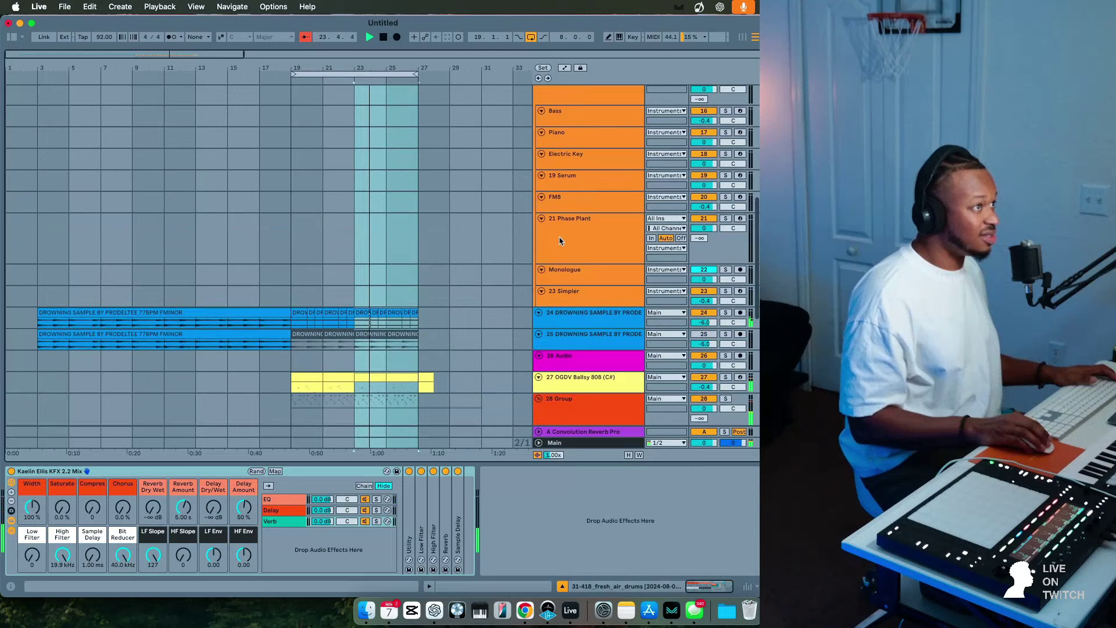
click(556, 250)
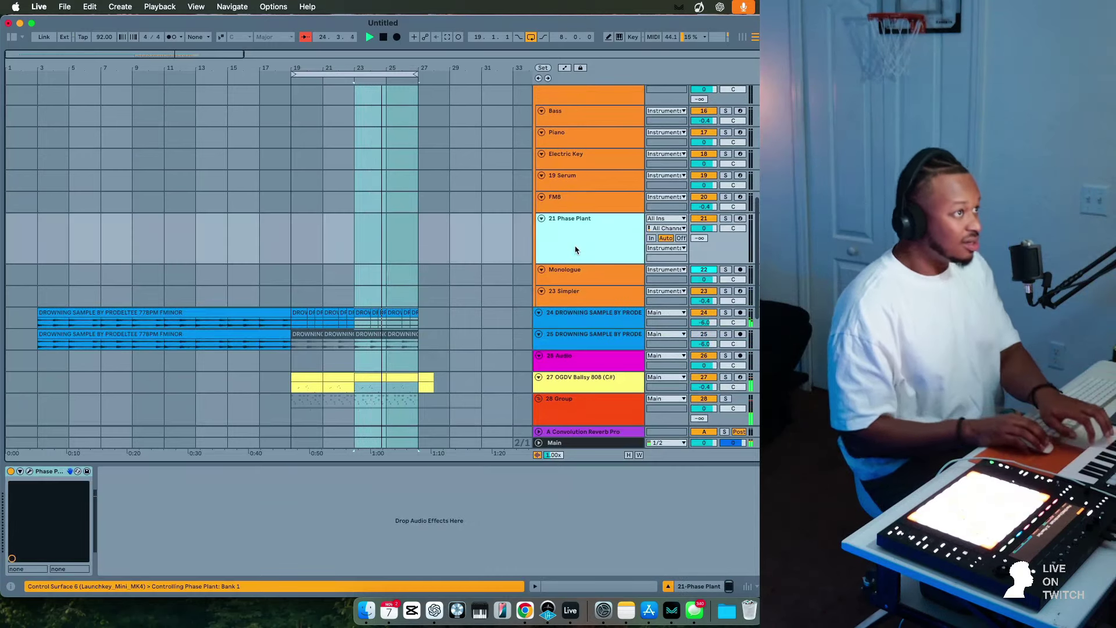
scroll(575, 250, up, 1)
click(742, 224)
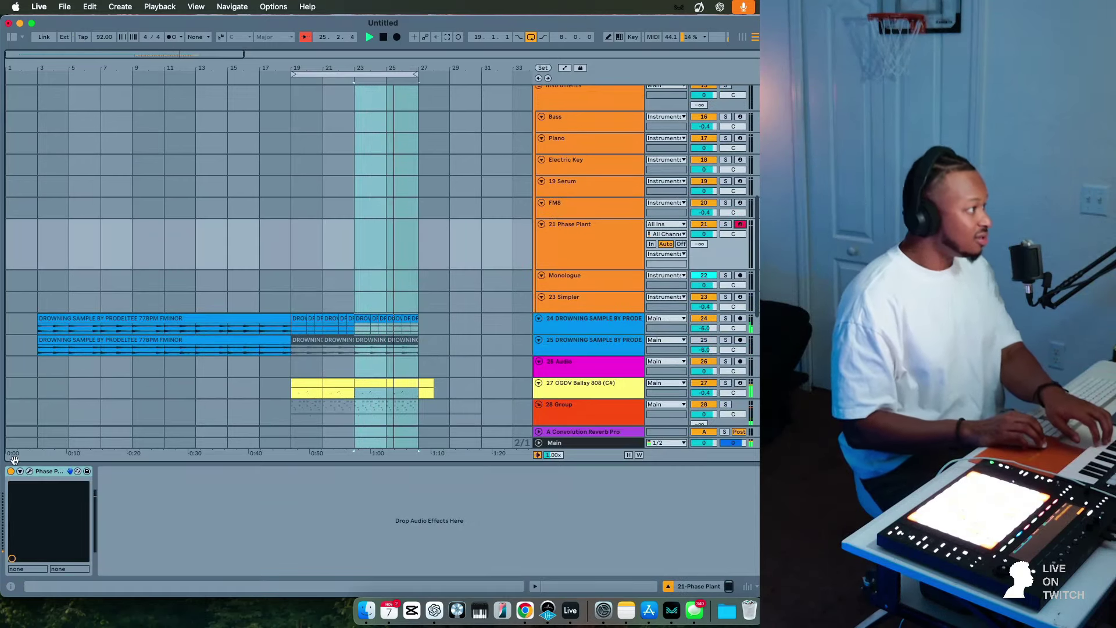
Load the Simple Psy Bass preset from the favorites in Phase Plant and close the plug-in window.
click(29, 472)
click(149, 71)
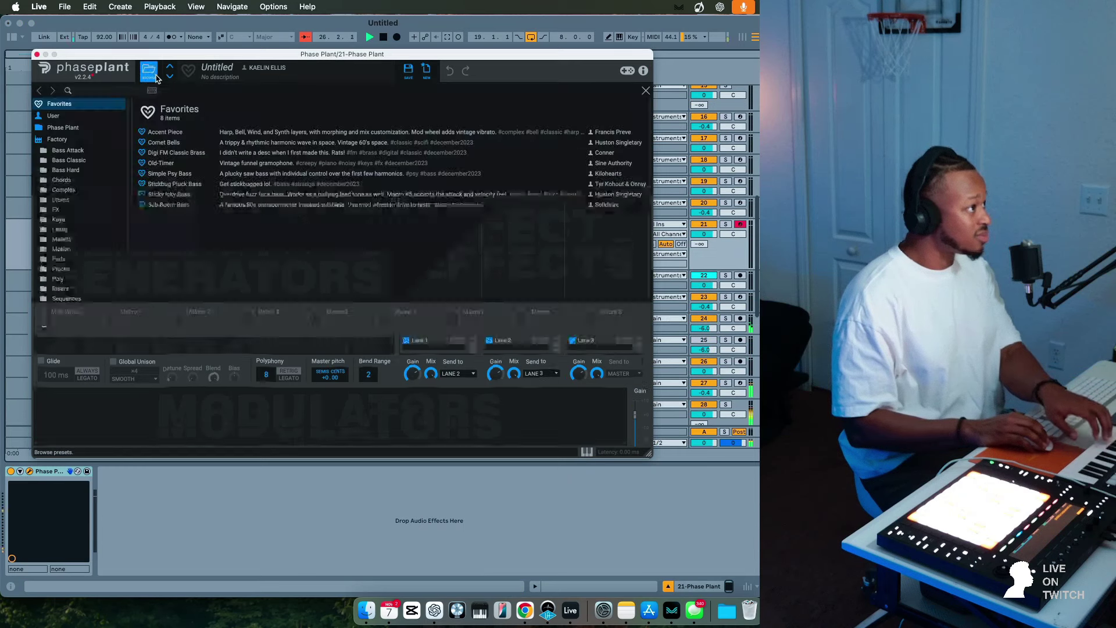
click(183, 174)
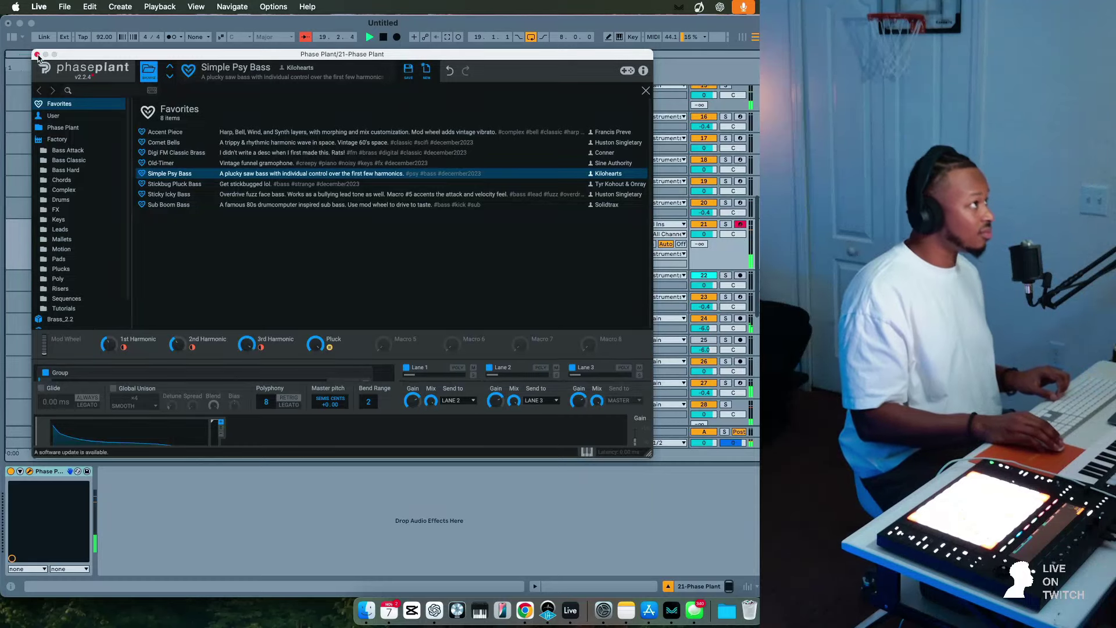
click(37, 54)
scroll(334, 216, down, 2)
click(307, 225)
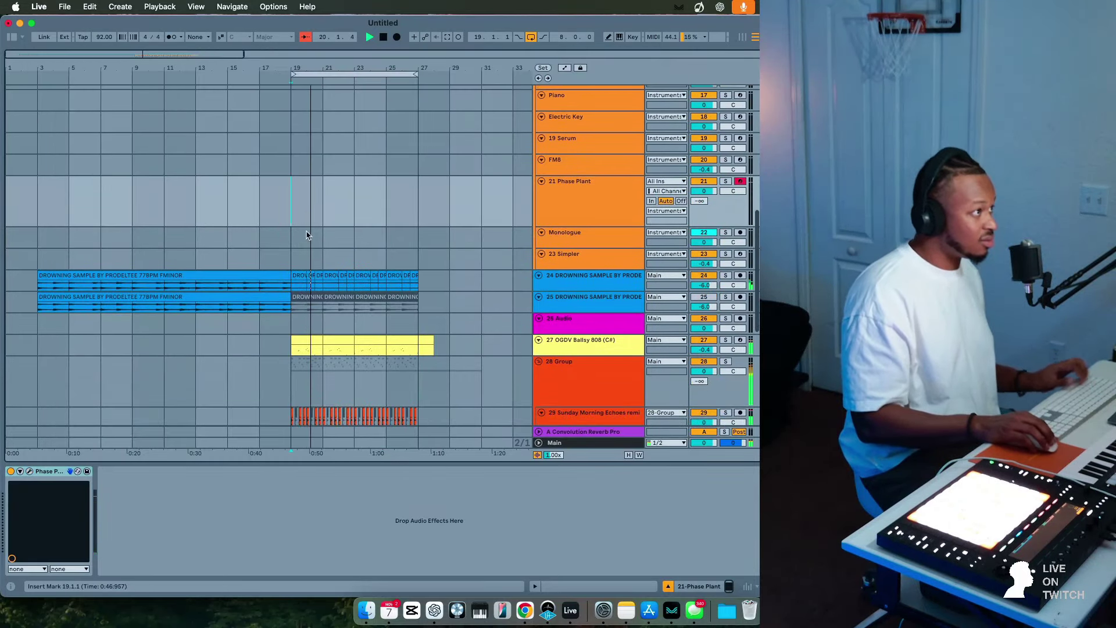
On sample track 24, set the mixing rack's Reverb Dry/Wet to 0.00 dB and the track volume to -3.7 dB.
click(513, 287)
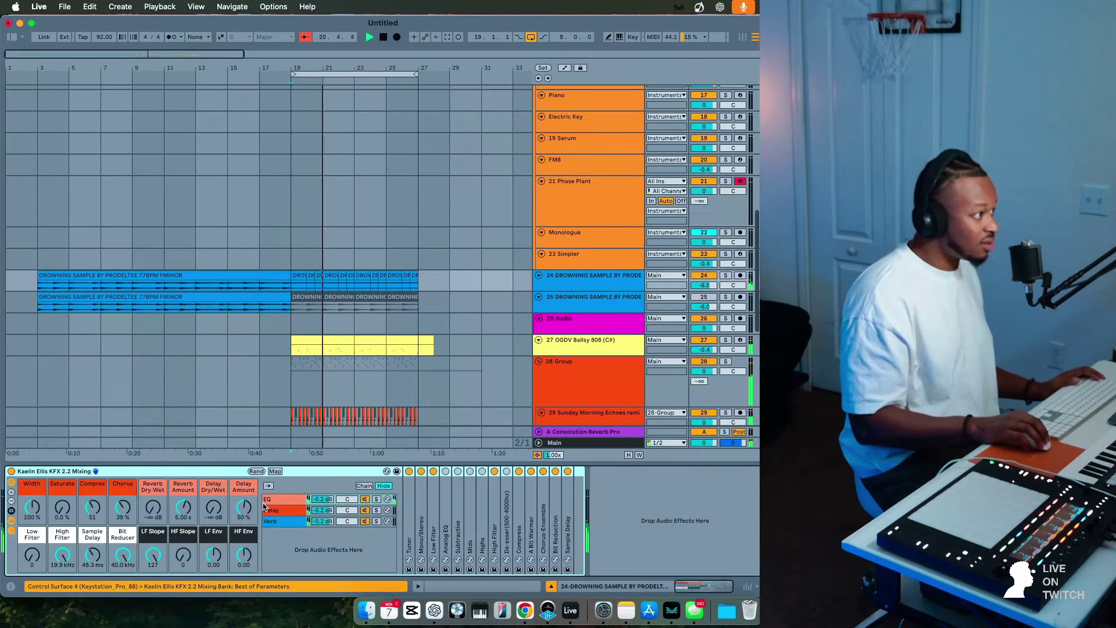
drag(152, 505, 151, 479)
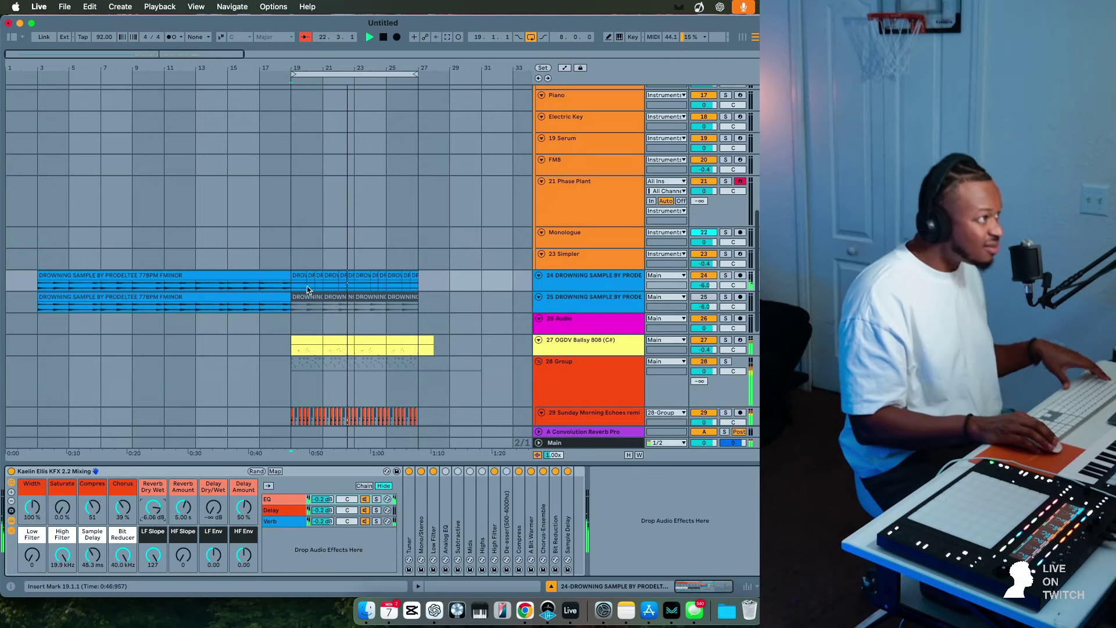
drag(152, 507, 153, 493)
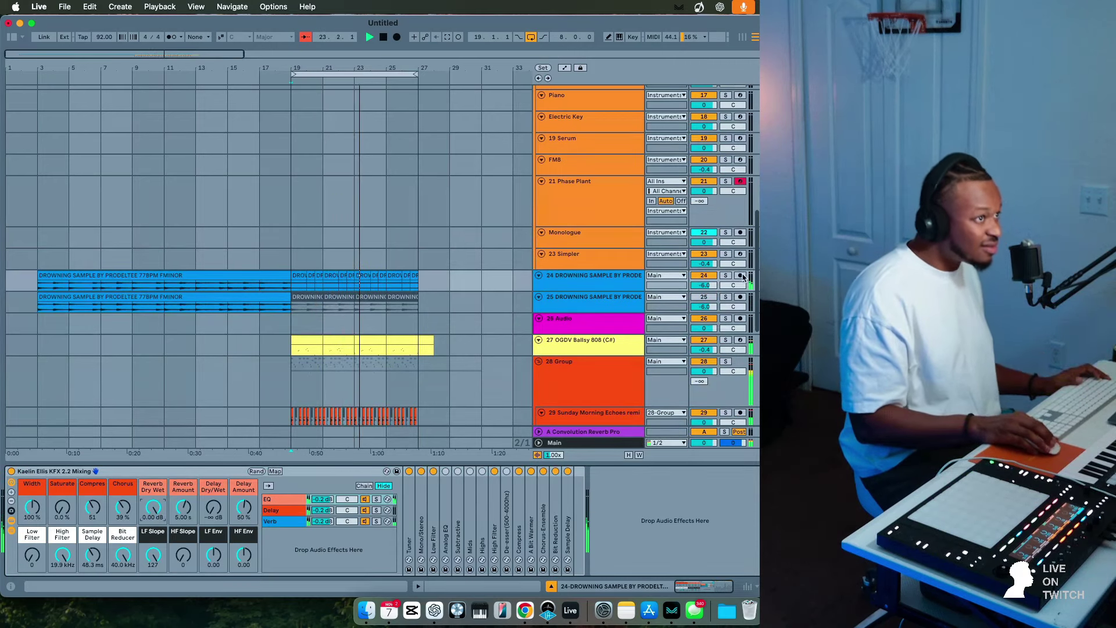
double_click(704, 285)
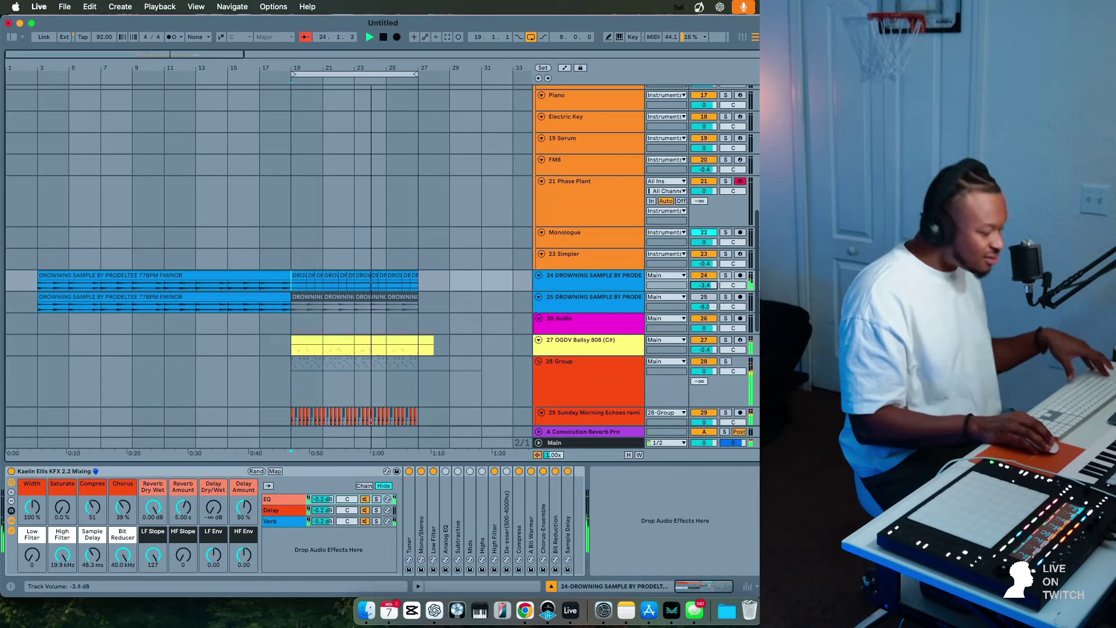
drag(704, 286, 704, 287)
Duplicate the time of bars 19 to 27 and deactivate the copied sample clips on track 24.
click(383, 74)
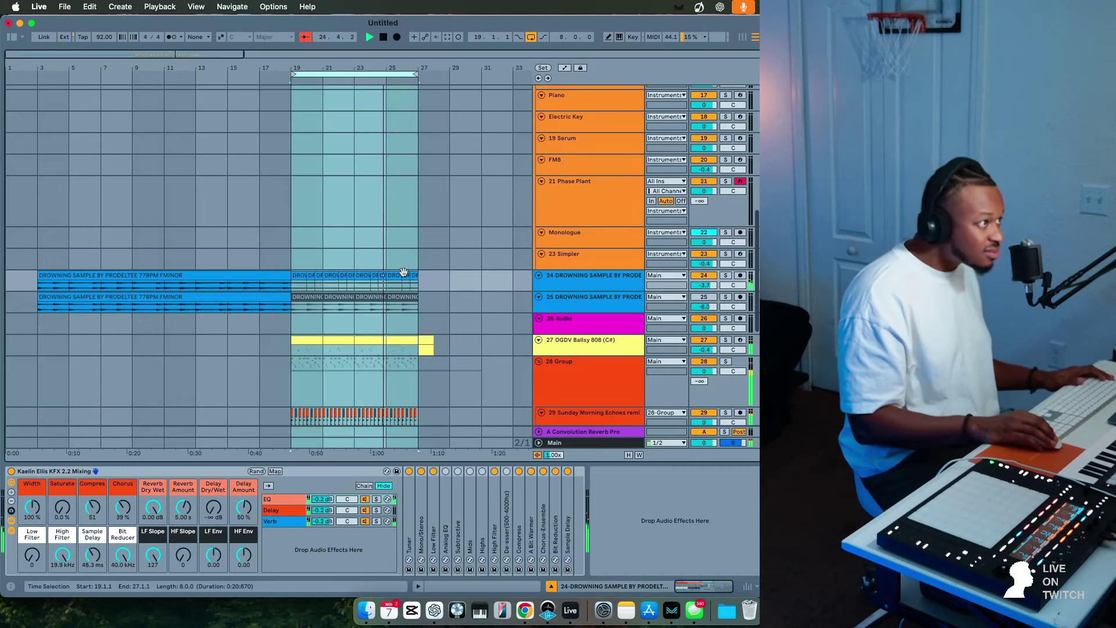
click(293, 274)
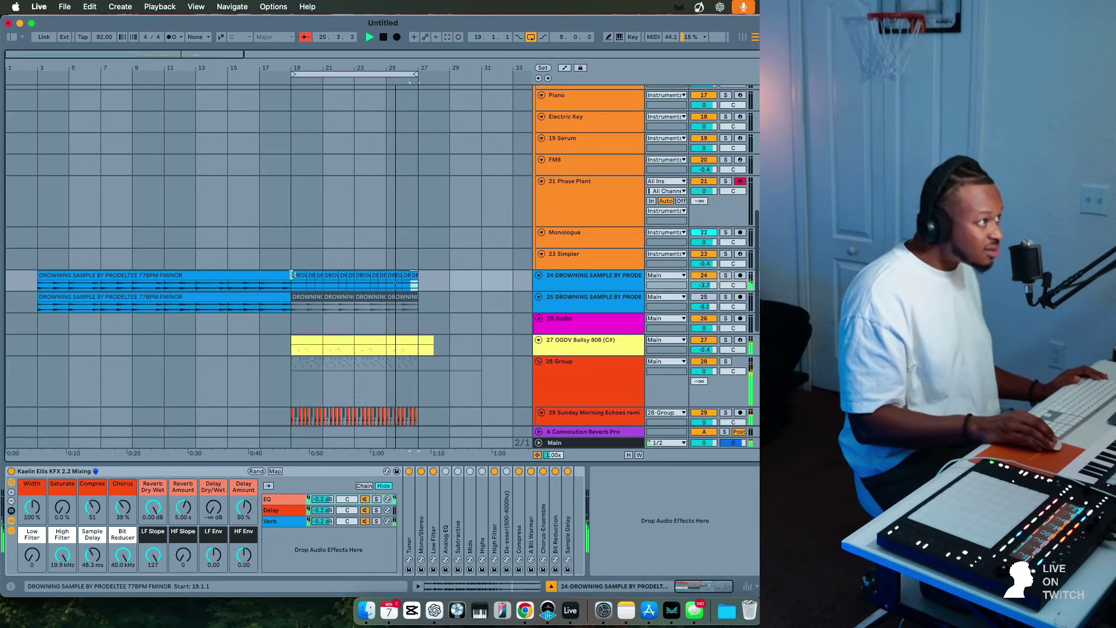
right_click(361, 74)
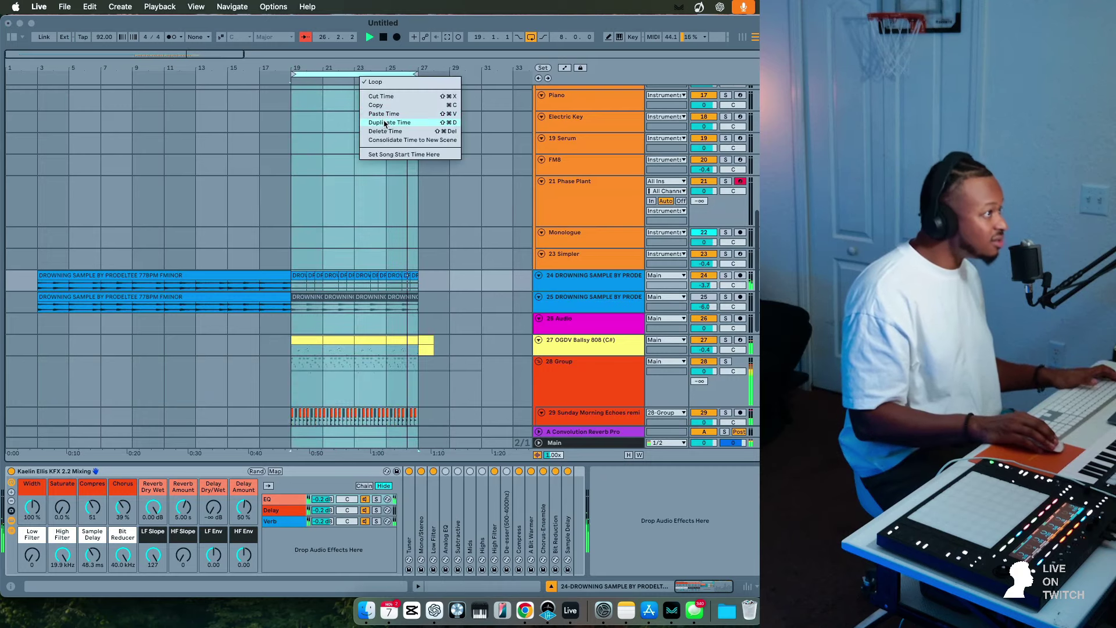
click(384, 123)
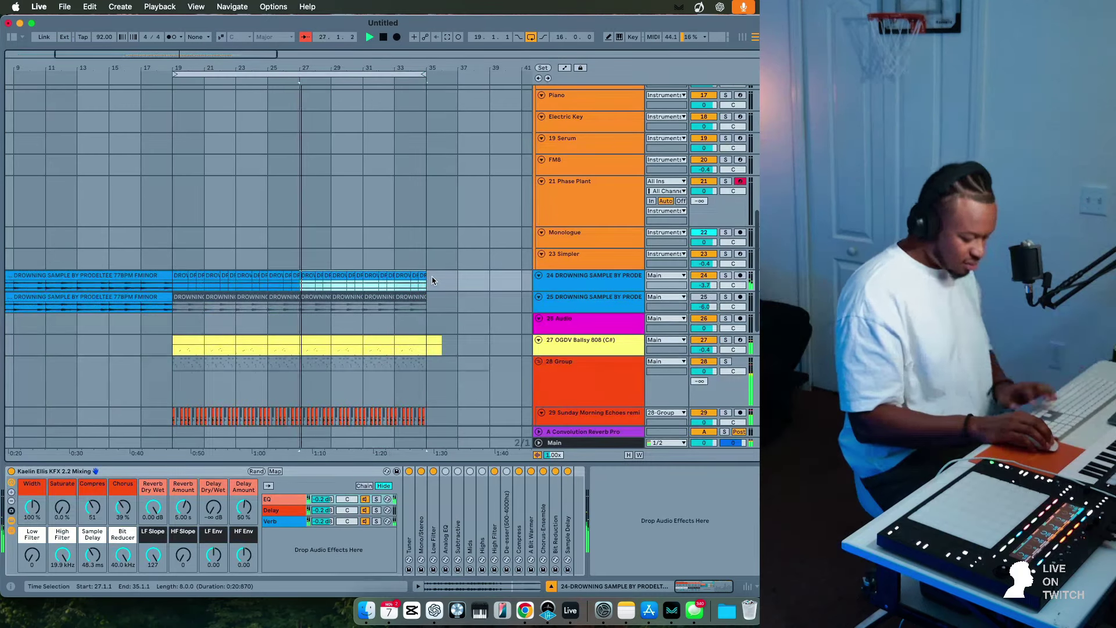
scroll(494, 285, down, 3)
Duplicate 808 track 27 and delete the copy's clips between bars 19 and 27.
click(576, 288)
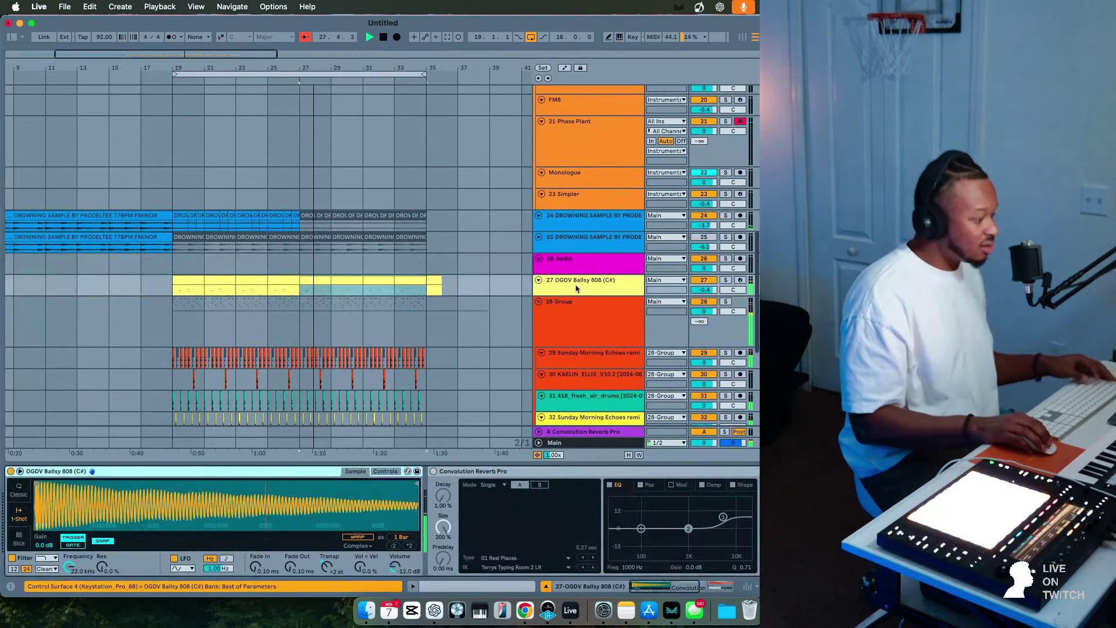
click(576, 288)
key(super+d)
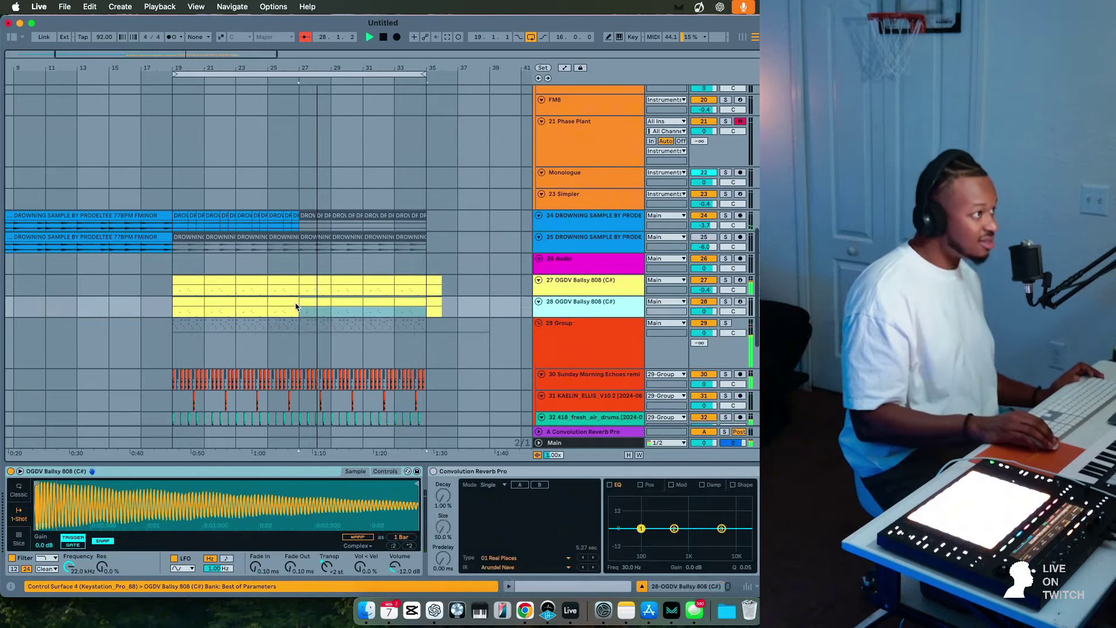
drag(298, 308, 173, 301)
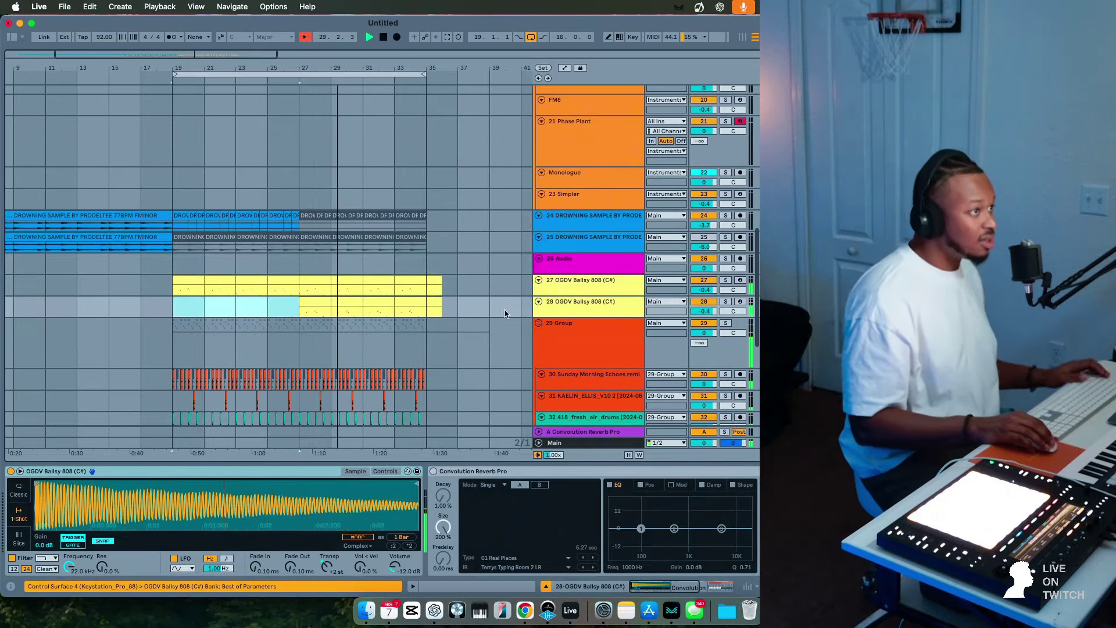
key(Delete)
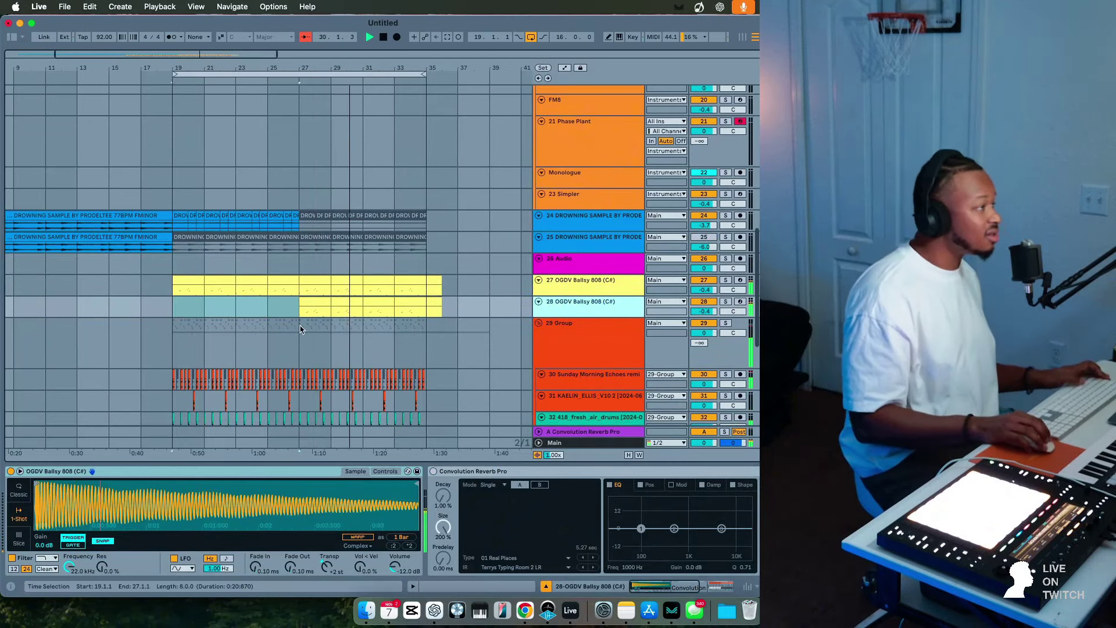
Add the Pedal audio effect from the browser to the duplicated 808 track 28.
click(10, 37)
click(38, 180)
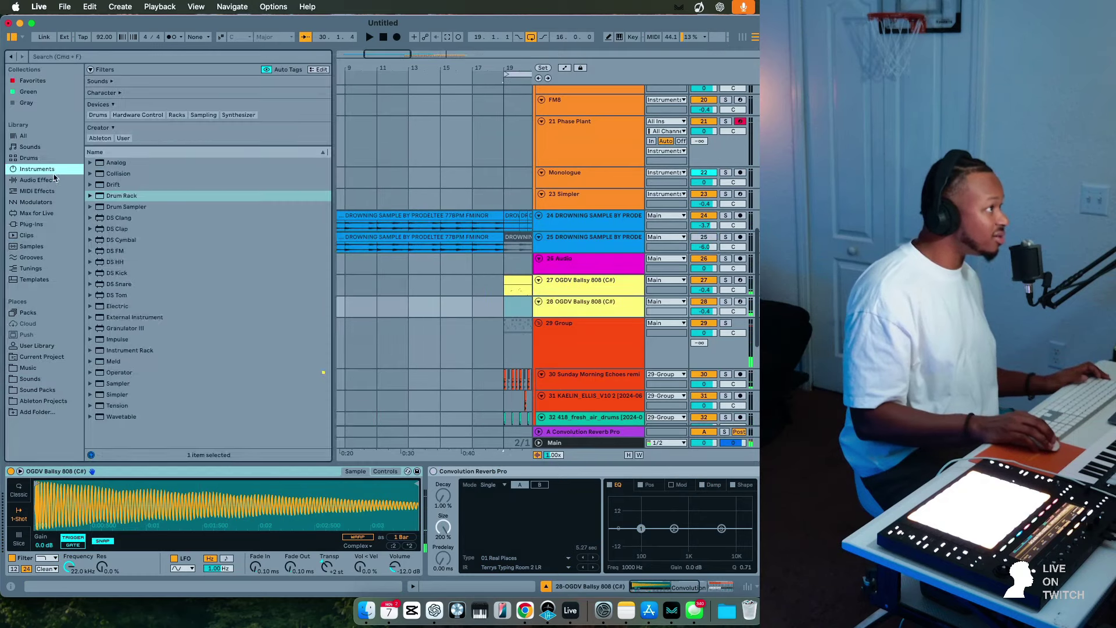
scroll(131, 301, up, 5)
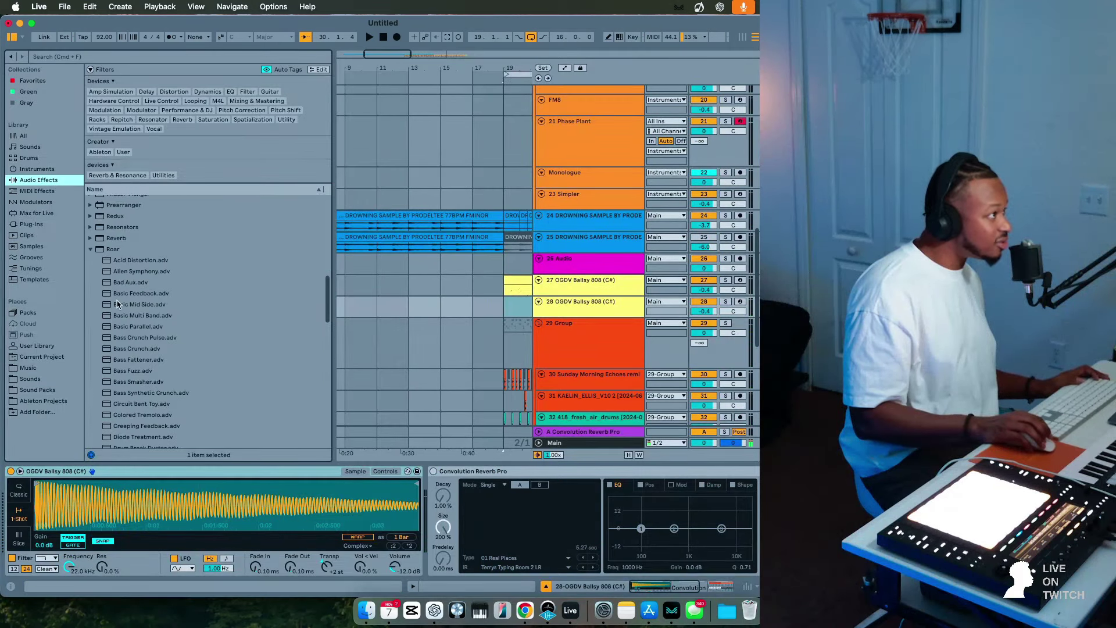
scroll(117, 304, up, 3)
drag(112, 257, 236, 286)
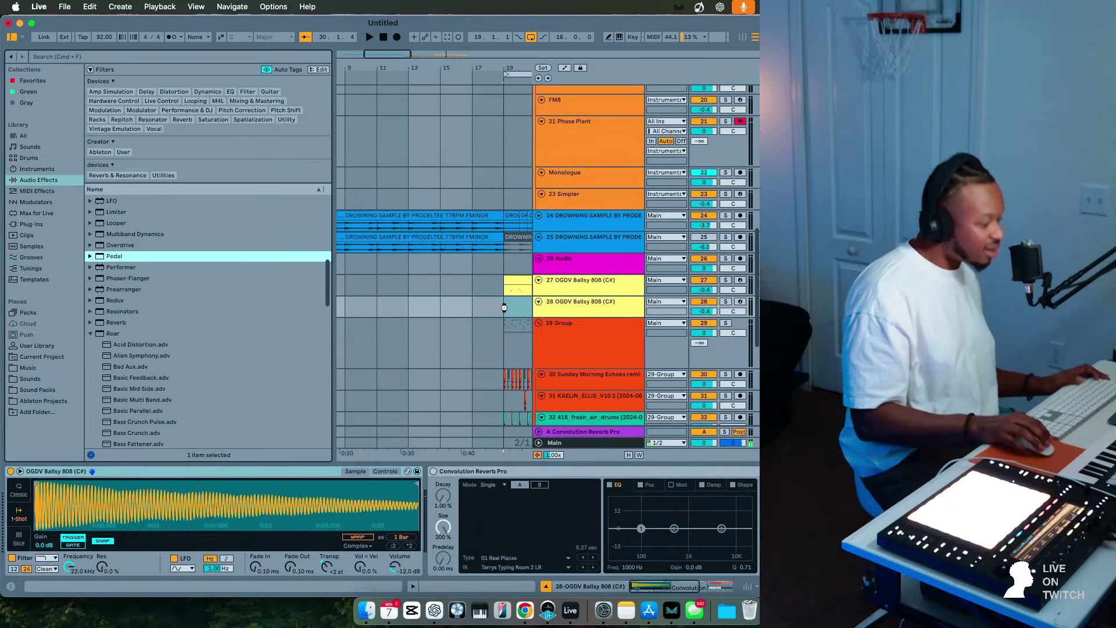
drag(503, 307, 504, 308)
Set track 28's Pedal to Fuzz with 100 % gain and 2.3 % Dry/Wet.
scroll(504, 309, right, 10)
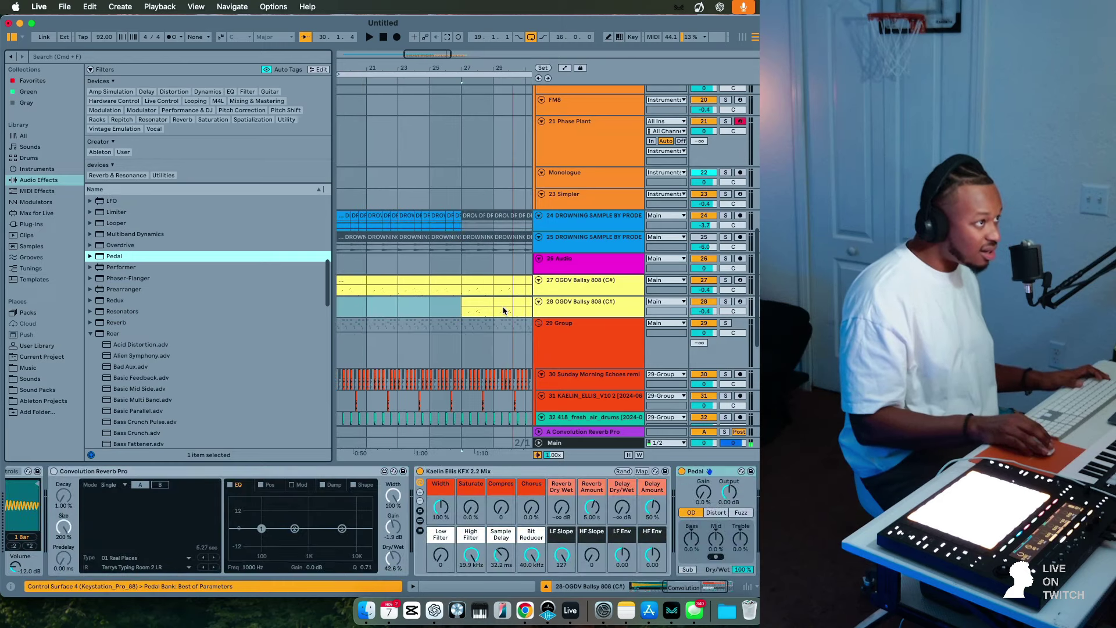
click(484, 305)
click(718, 513)
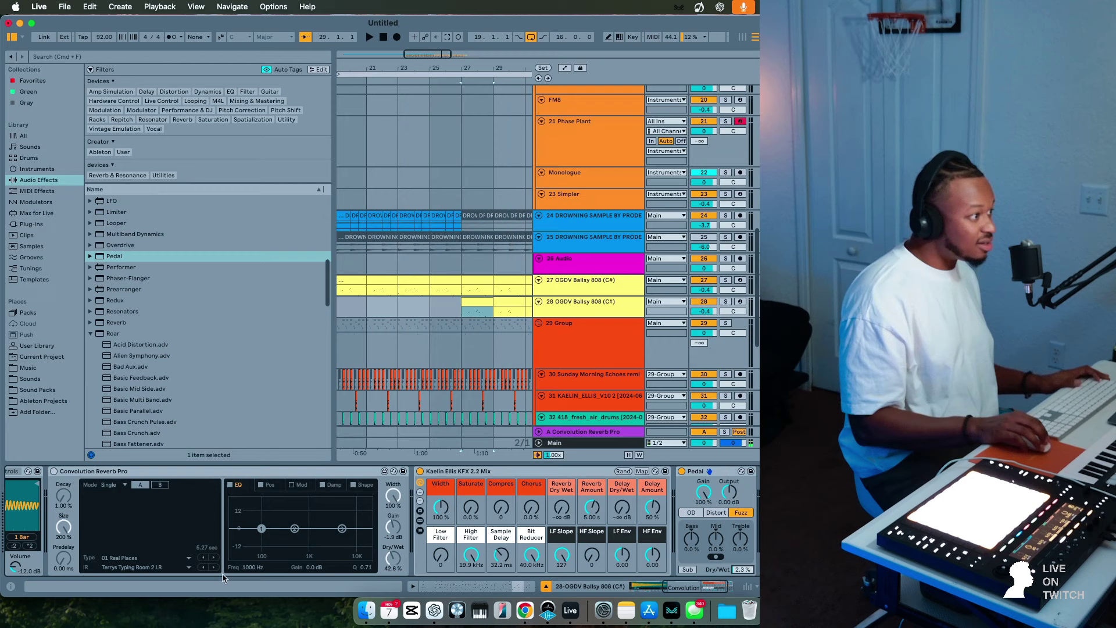
Transpose the 808 sample on track 28 to +14 st and start playback.
scroll(297, 511, left, 10)
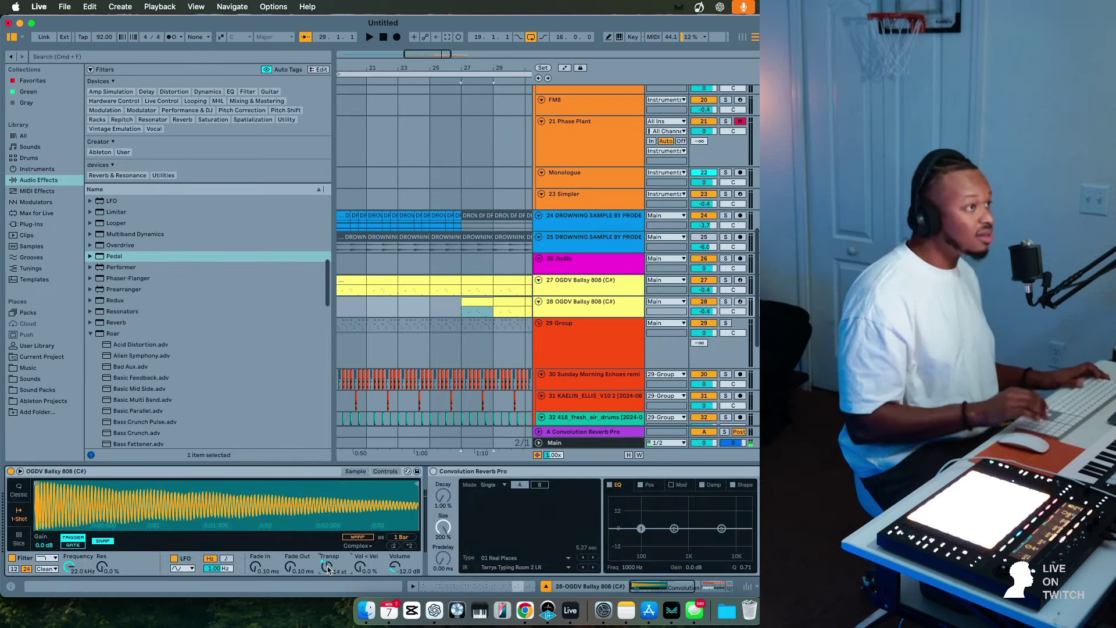
key(space)
scroll(655, 556, right, 10)
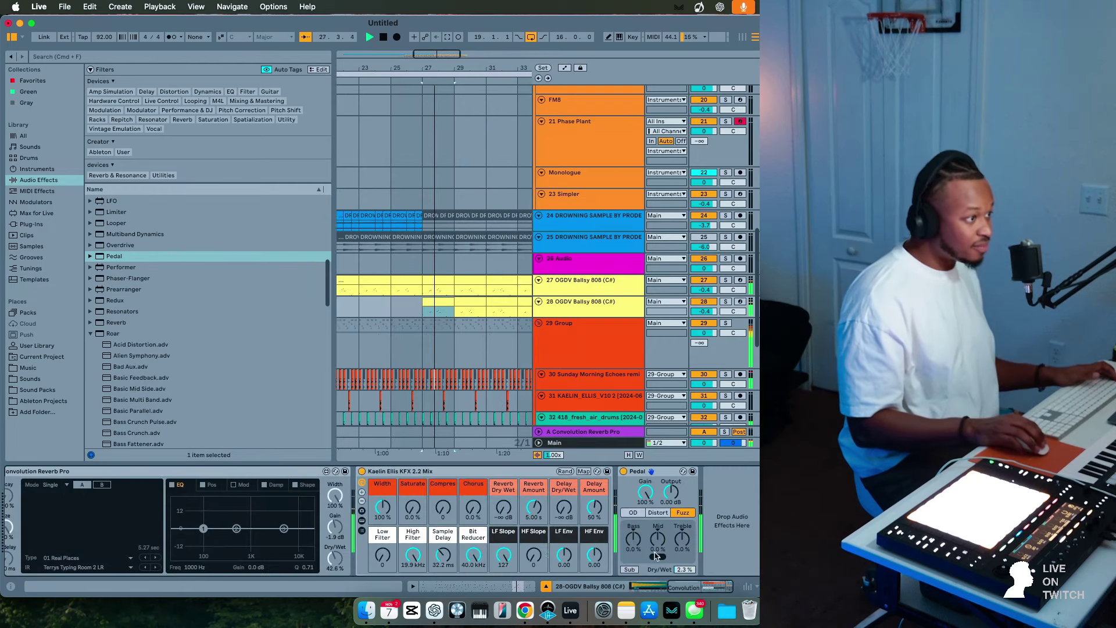
Set track 28's volume to -3.2 dB and its mixing rack's Sample Delay to 1.04 ms.
drag(443, 556, 444, 541)
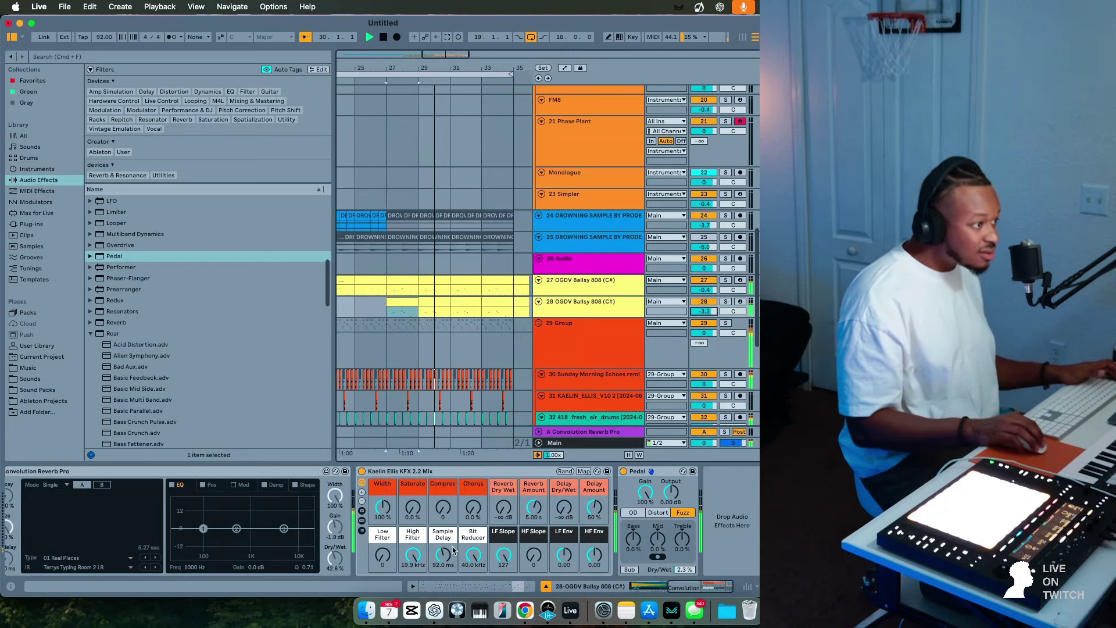
drag(452, 549, 453, 581)
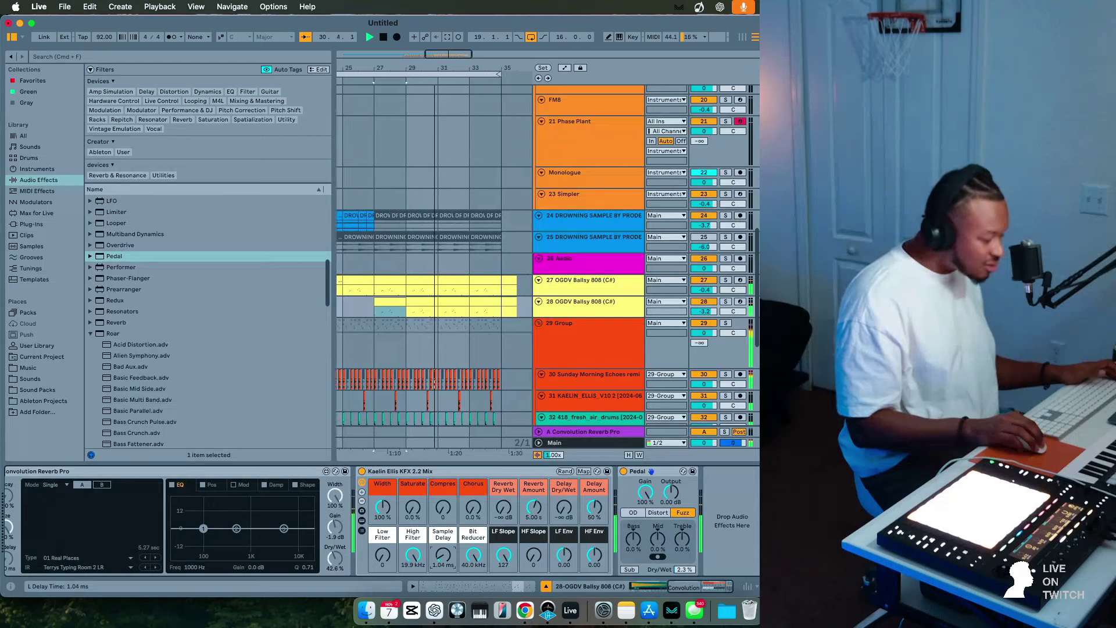
drag(433, 221, 469, 215)
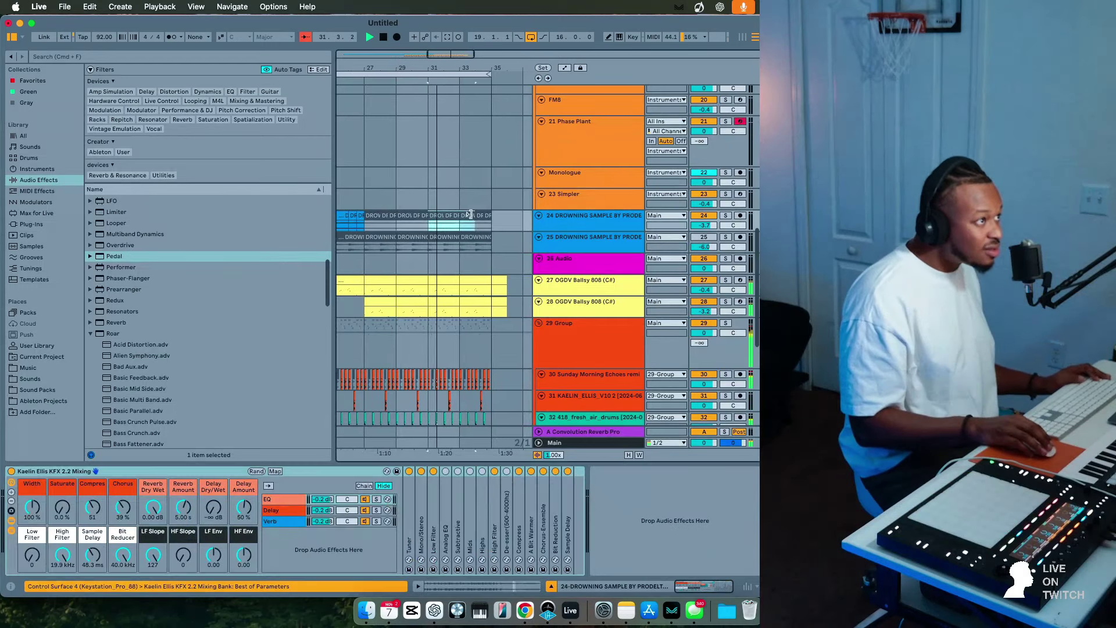
Raise the Sample Delay of track 28's mixing rack to 100 ms and audition it from the marker.
click(623, 312)
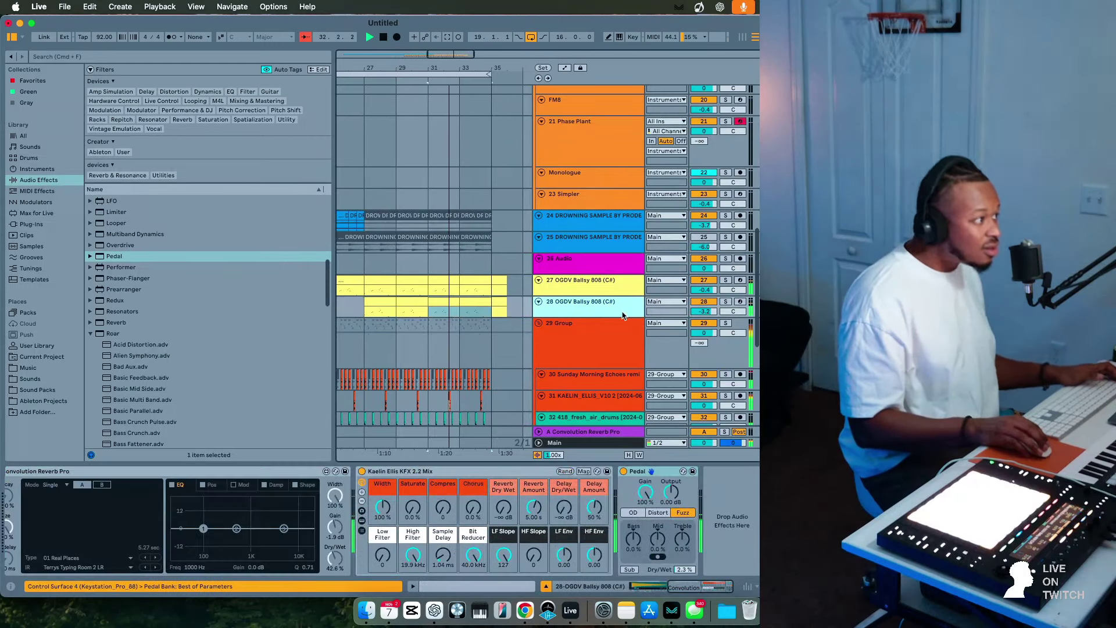
scroll(316, 516, left, 7)
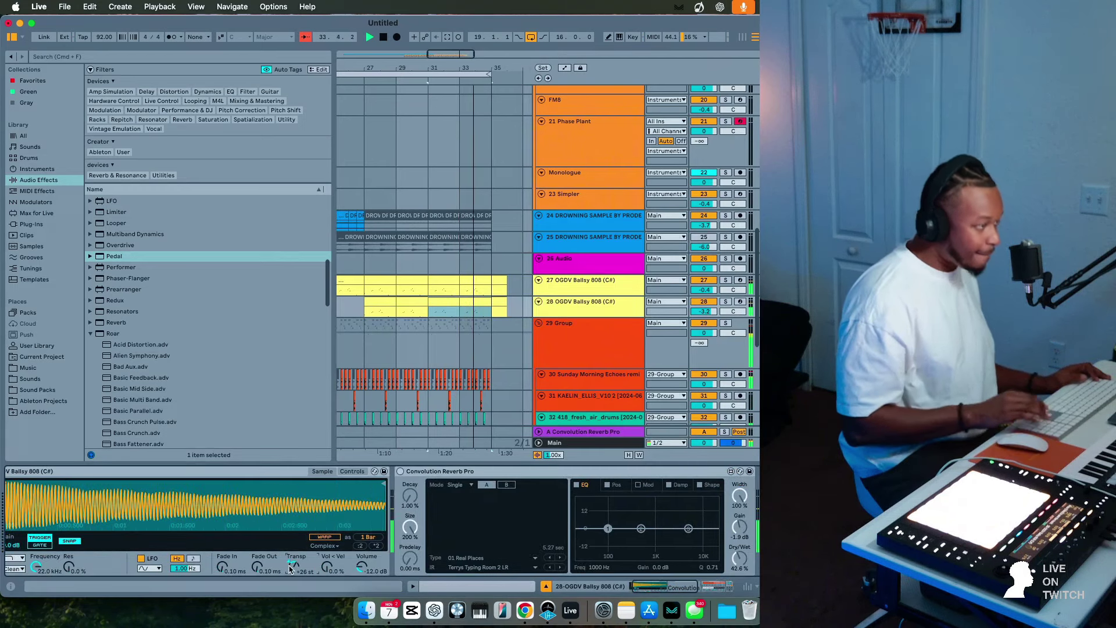
scroll(406, 526, right, 7)
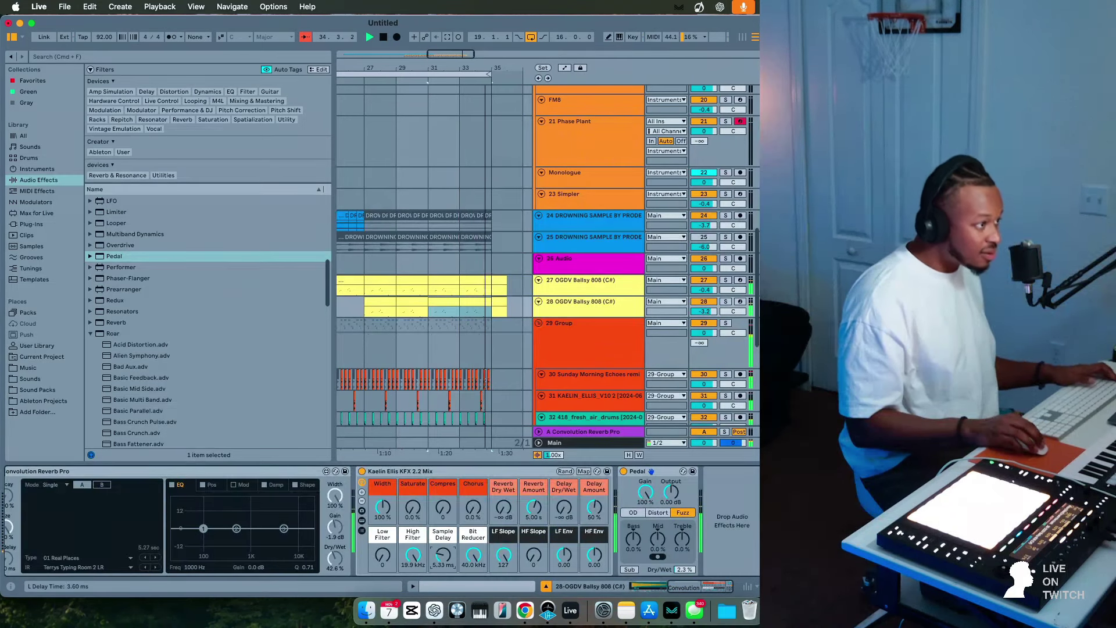
drag(443, 556, 443, 538)
key(space)
key(space)
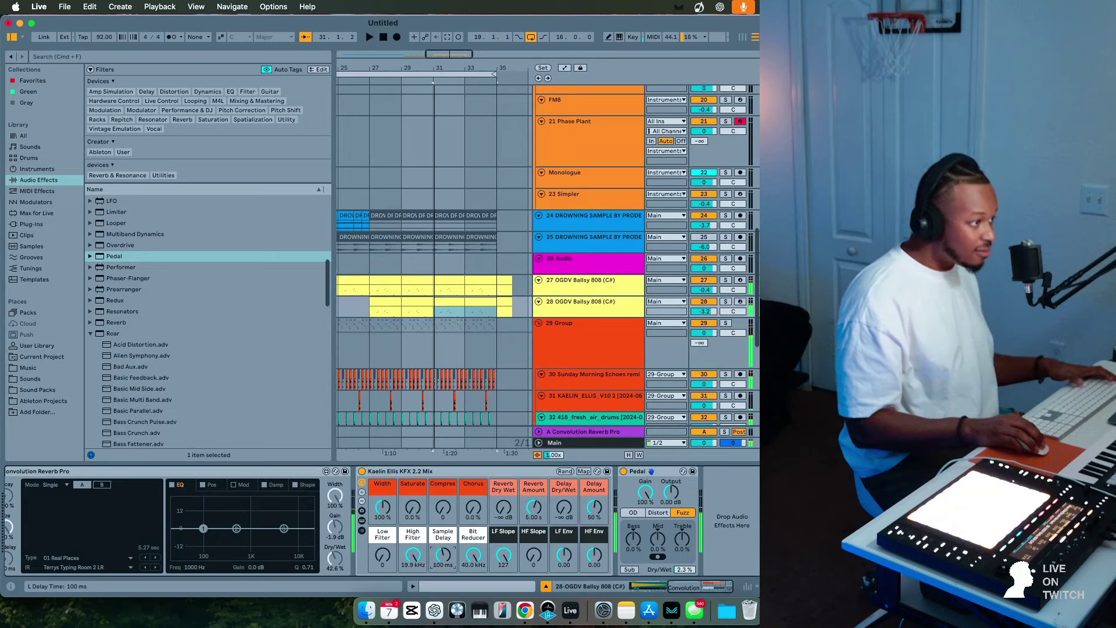
key(space)
key(space)
Show the control parameters of track 28's 808 sampler and set Detune to +22 ct while the loop plays.
scroll(427, 560, left, 7)
key(space)
click(385, 471)
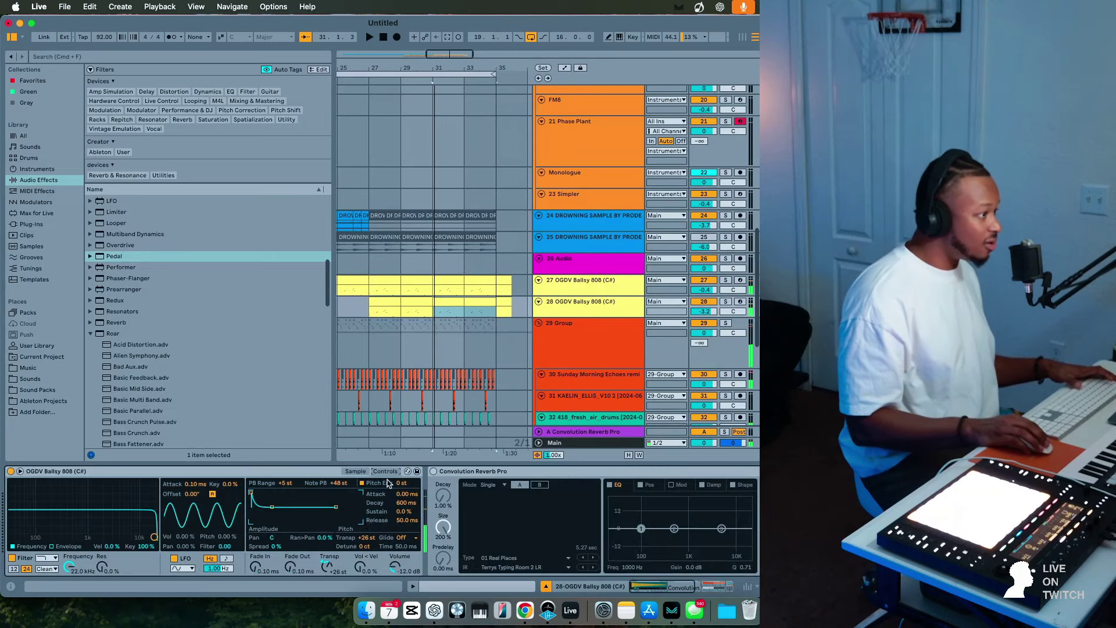
key(space)
drag(370, 549, 370, 542)
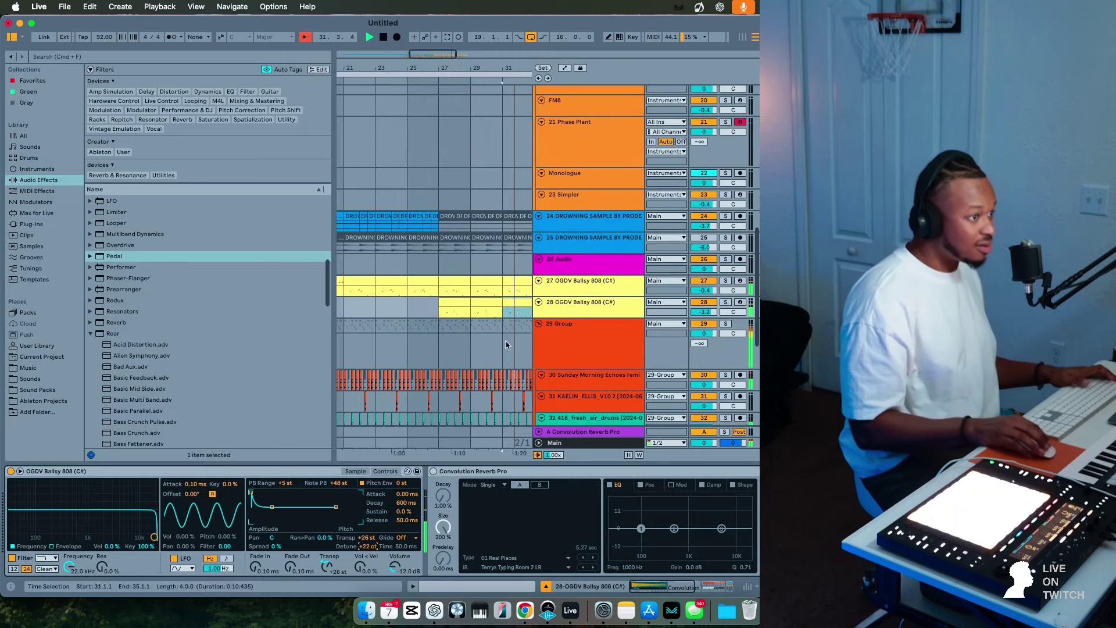
Set the Reverb Dry/Wet macro of track 28's mixing rack to 0.00 dB and show the rack's chains.
scroll(404, 558, right, 5)
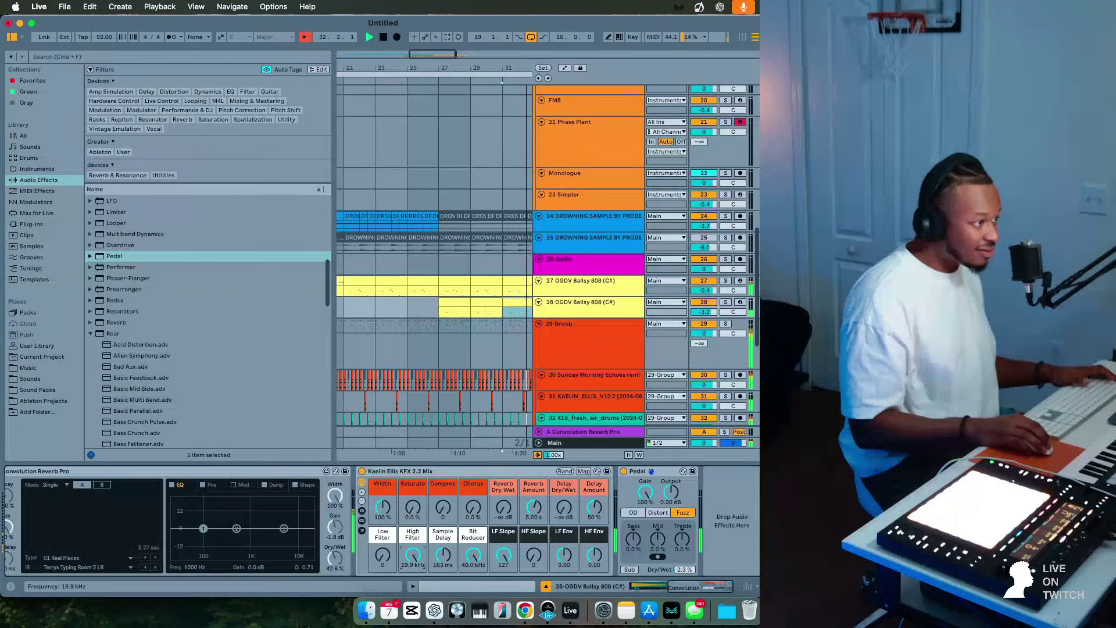
drag(504, 508, 503, 454)
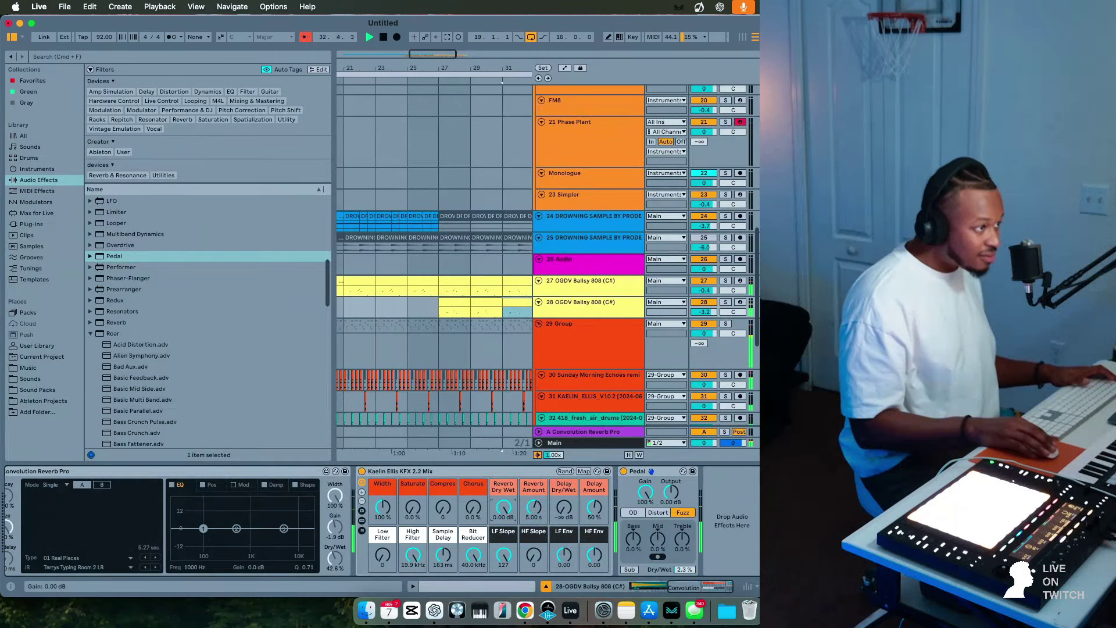
click(362, 521)
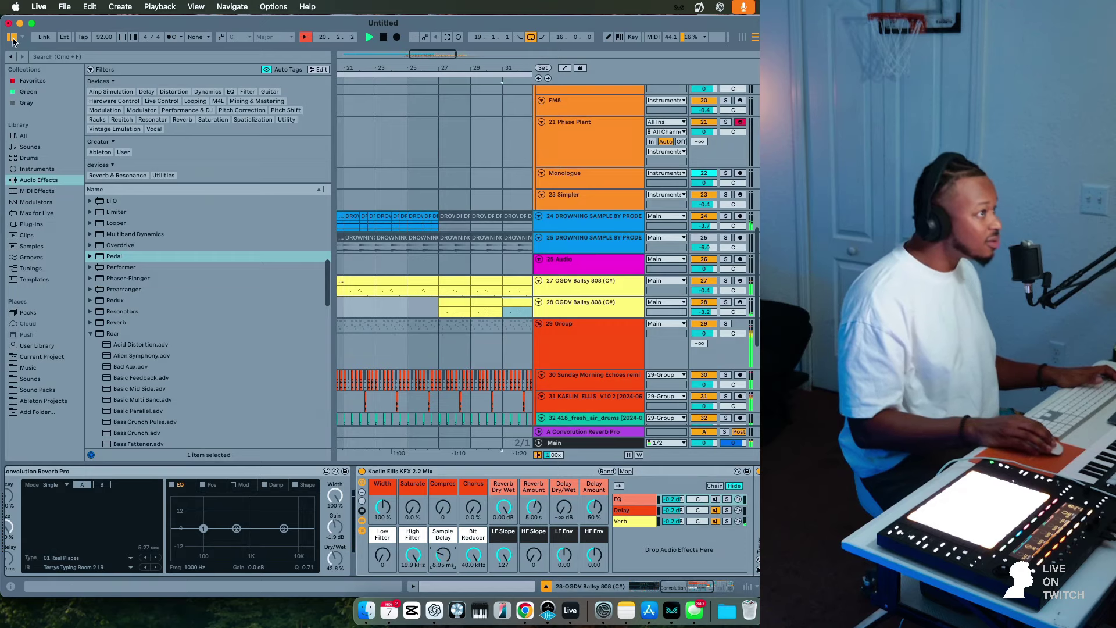
Hide the browser, arm the Electric Key track and set its Reverb macro to 69.
click(11, 37)
scroll(453, 227, up, 5)
click(568, 226)
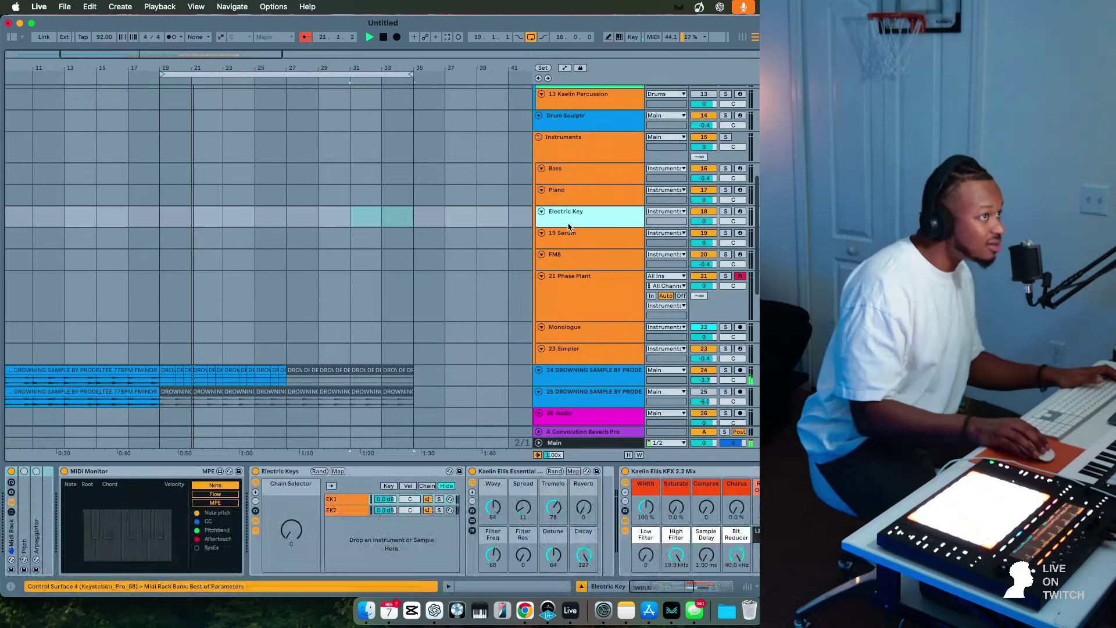
click(740, 212)
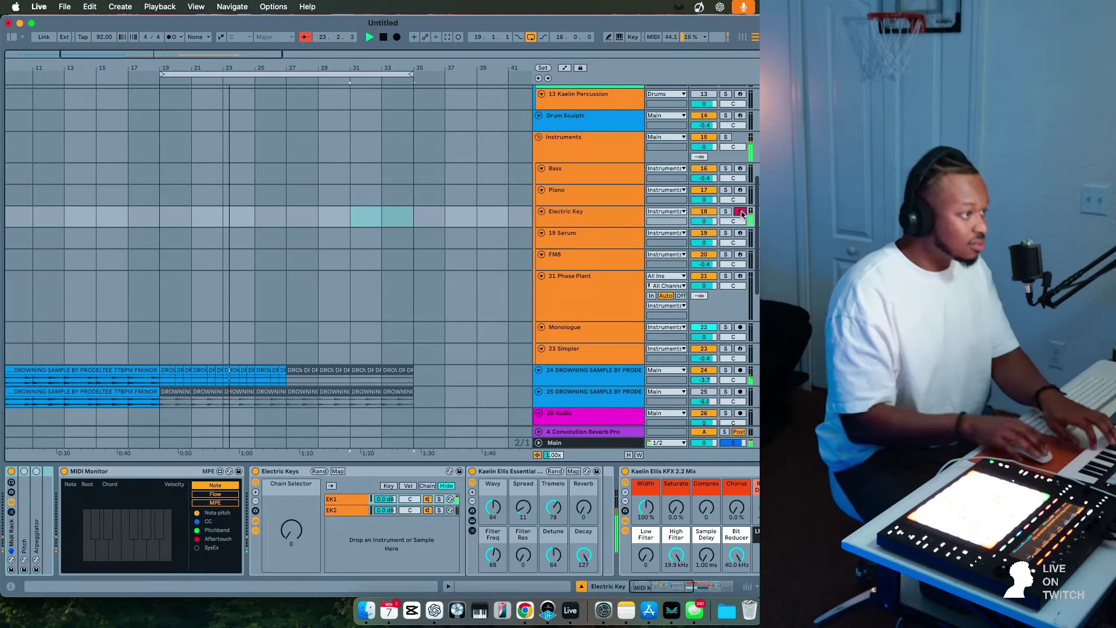
drag(586, 519, 586, 479)
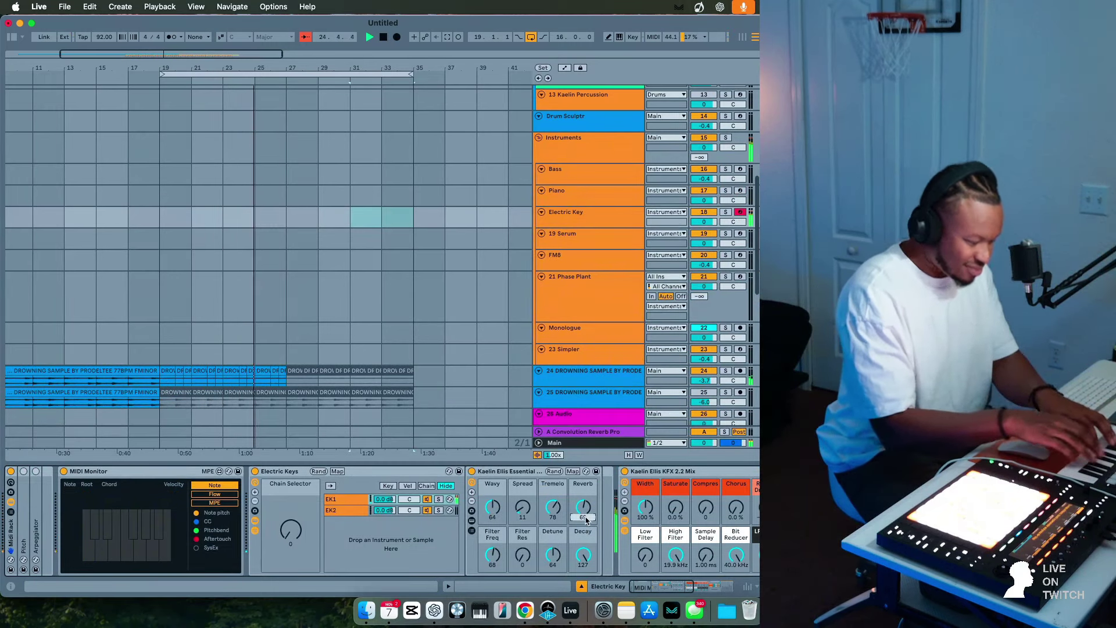
Unfold the Pitch effect in the Electric Key track's MIDI rack and set it to +2 st.
double_click(26, 485)
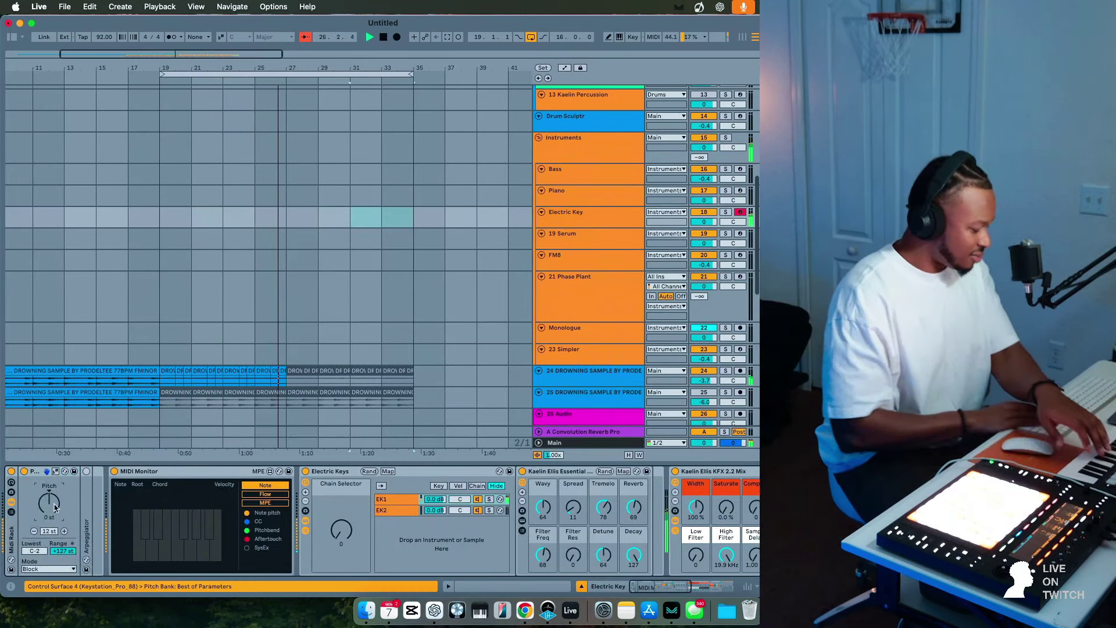
key(Up)
key(Up)
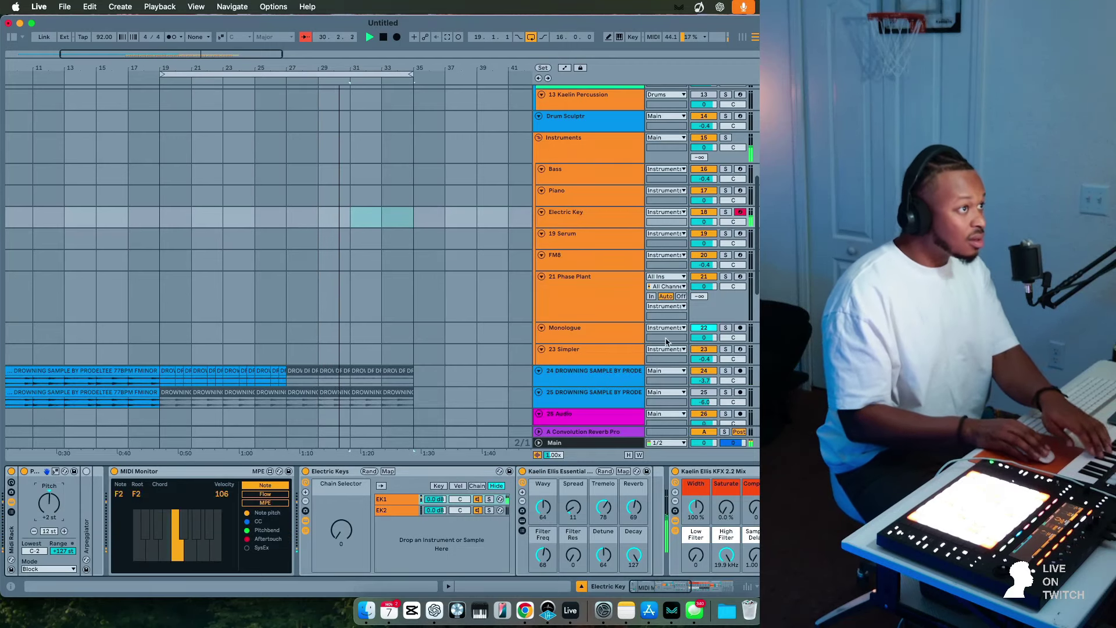
Open the Serum plugin on track 19 and arm the track with its solo switched off.
click(586, 238)
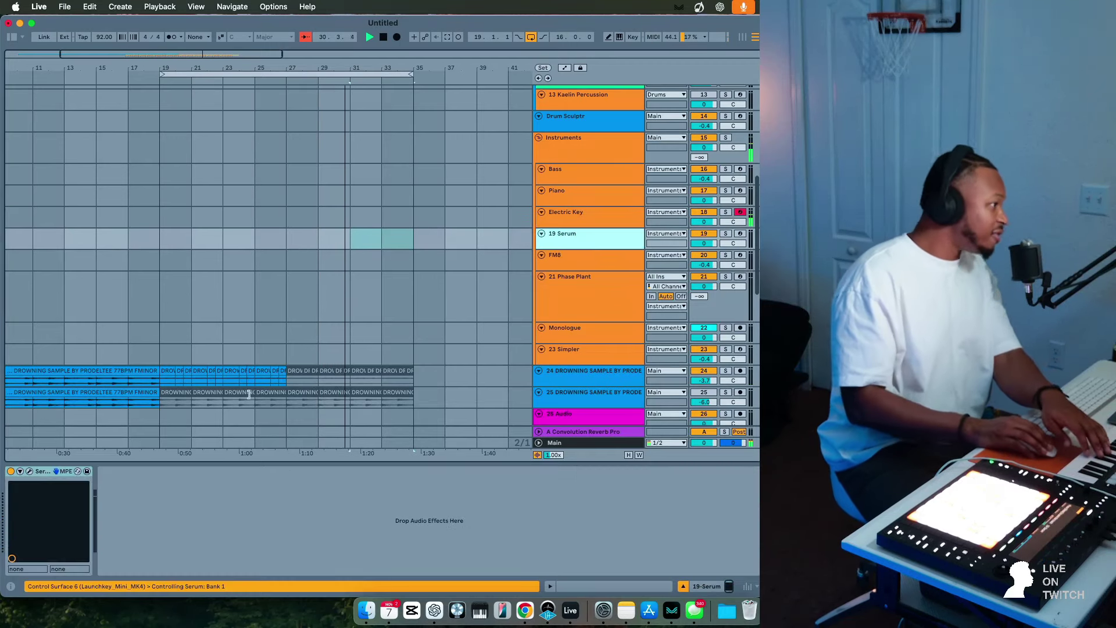
click(29, 471)
click(726, 234)
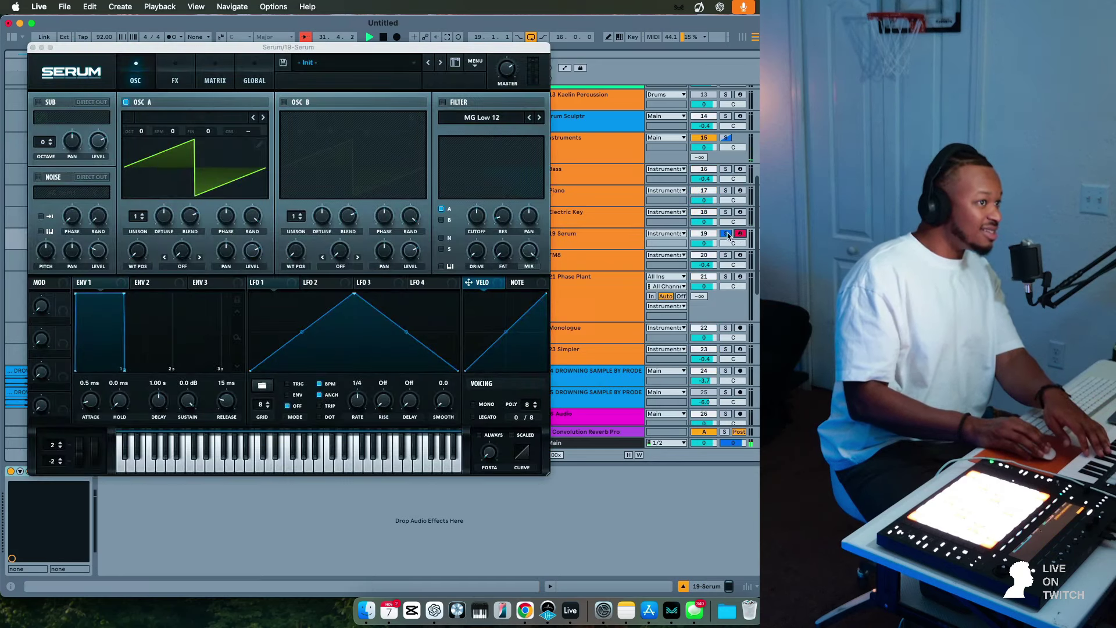
click(727, 234)
Load Serum's Misc preset CONTROL pad jp [AF] and stop playback.
click(357, 65)
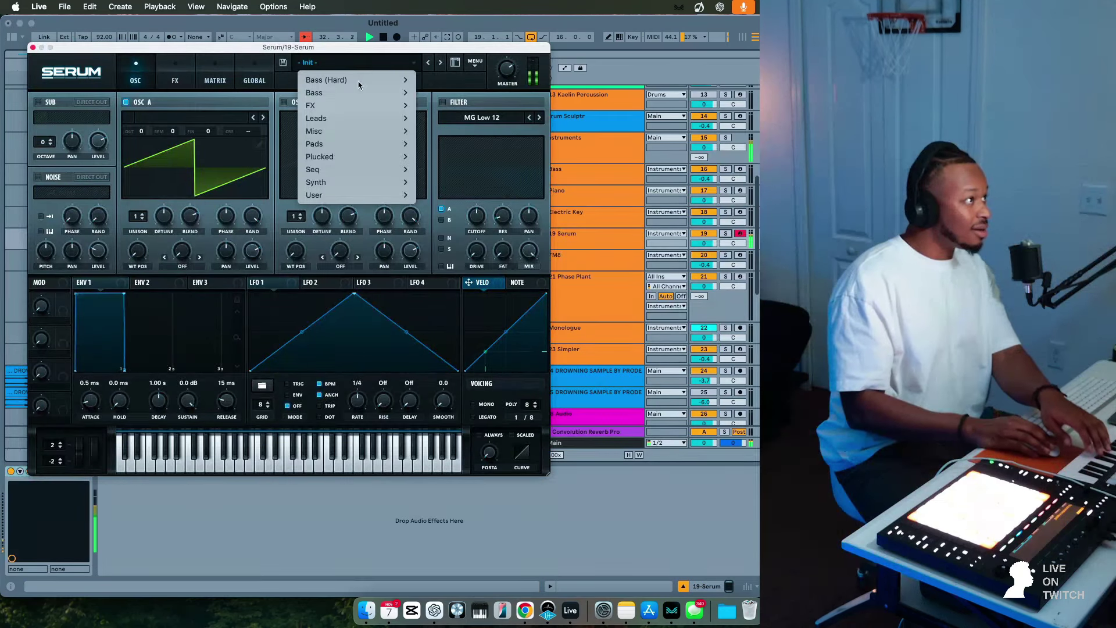
mouse_move(358, 137)
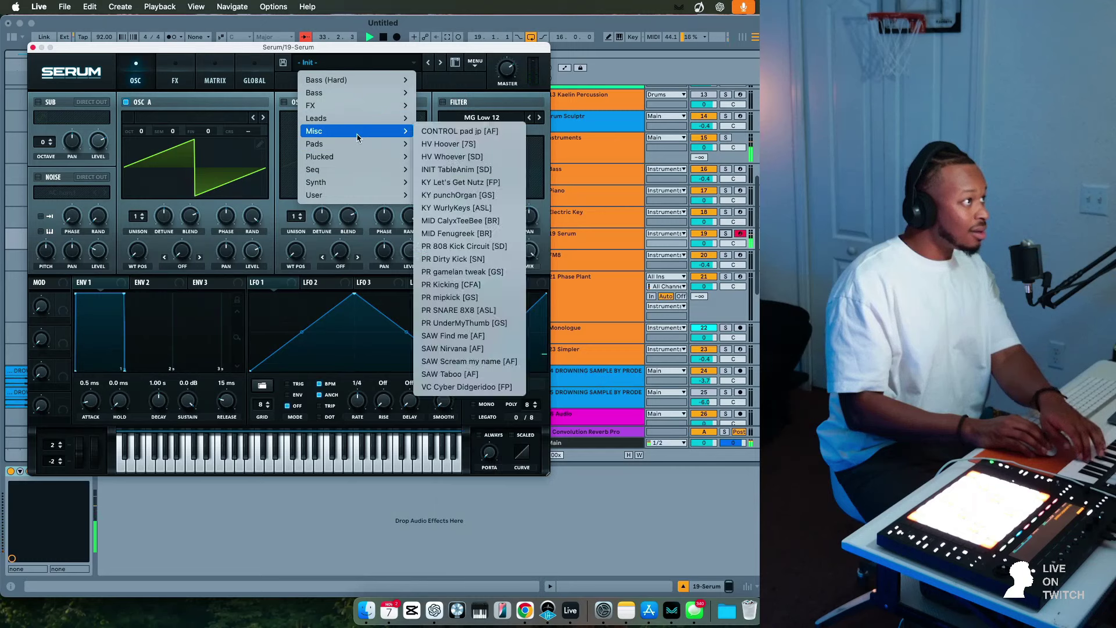
click(448, 131)
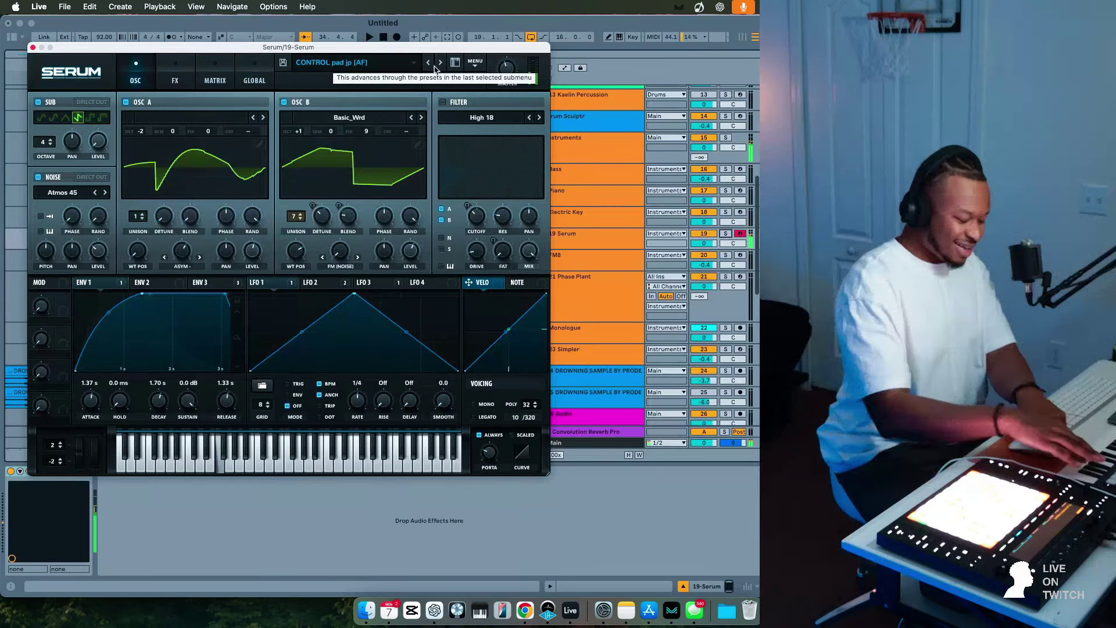
key(space)
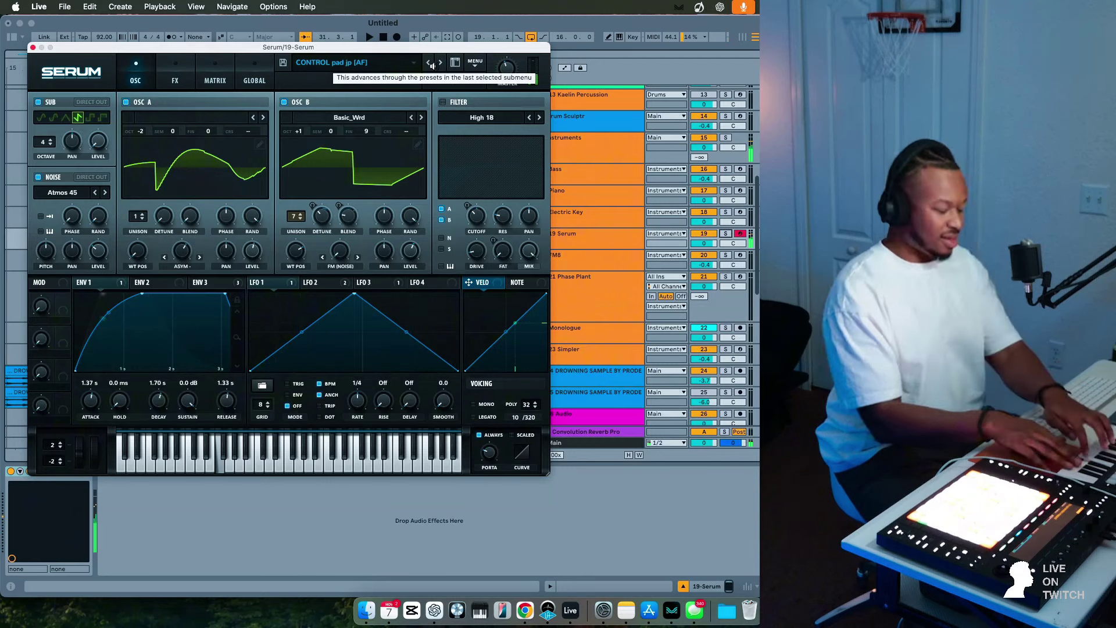
Audition Serum's Misc presets one after another from HV Hoover [7S] to PR mipkick [GS].
click(442, 63)
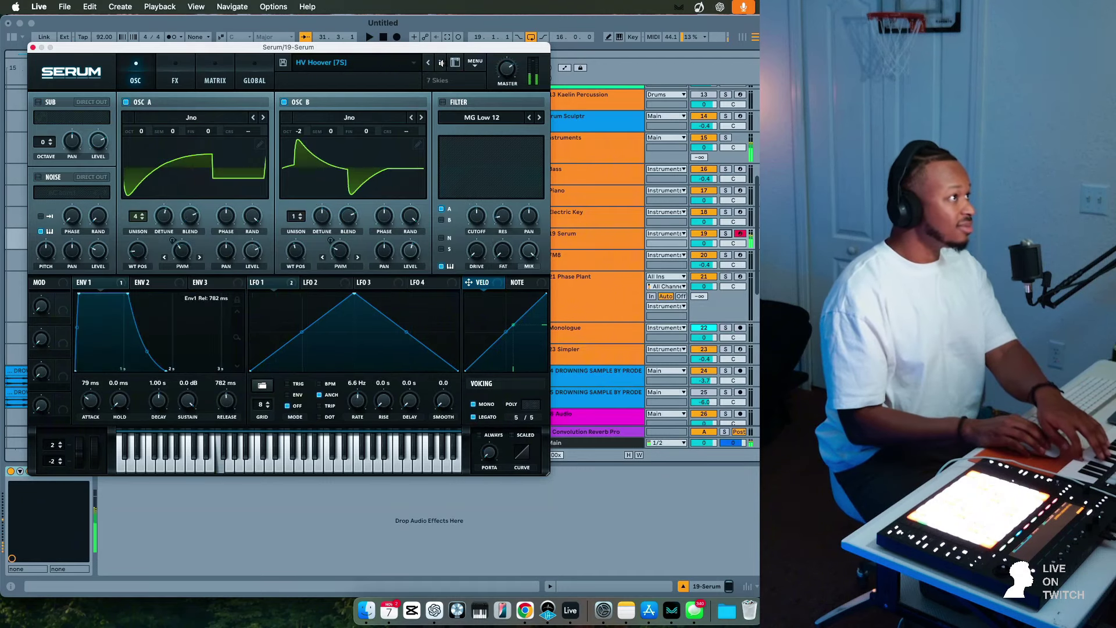
click(441, 64)
click(439, 62)
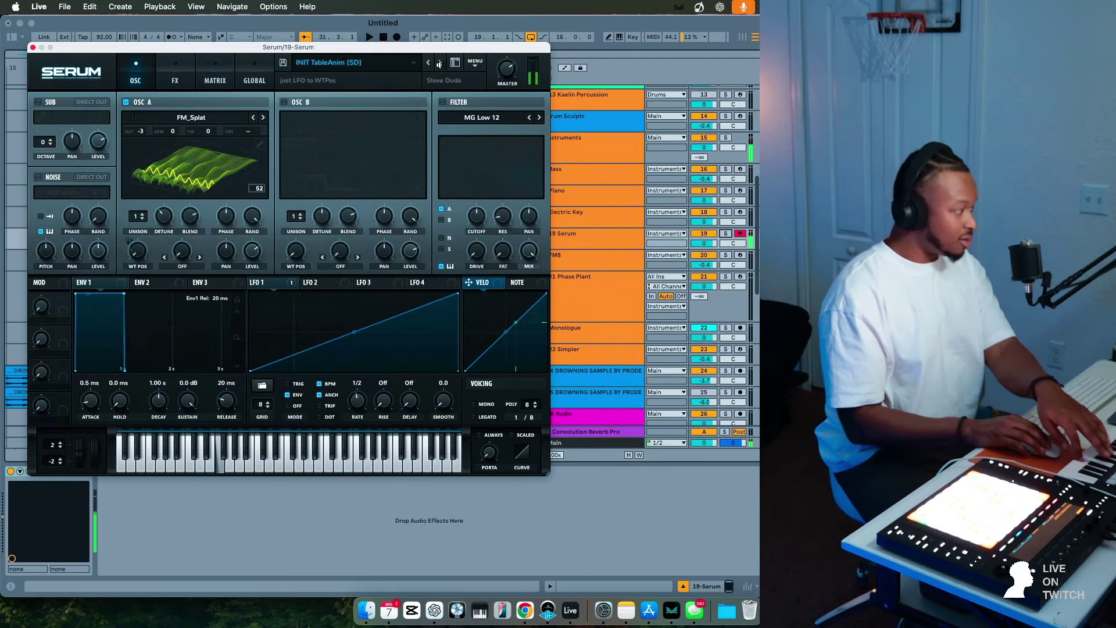
click(440, 63)
click(439, 63)
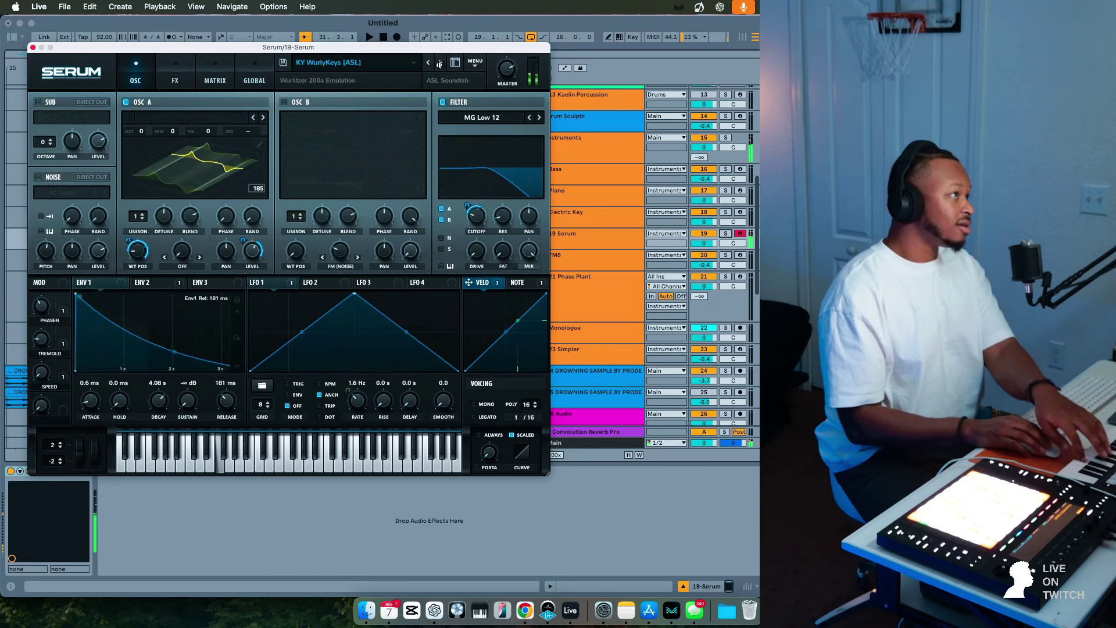
click(440, 63)
click(440, 63)
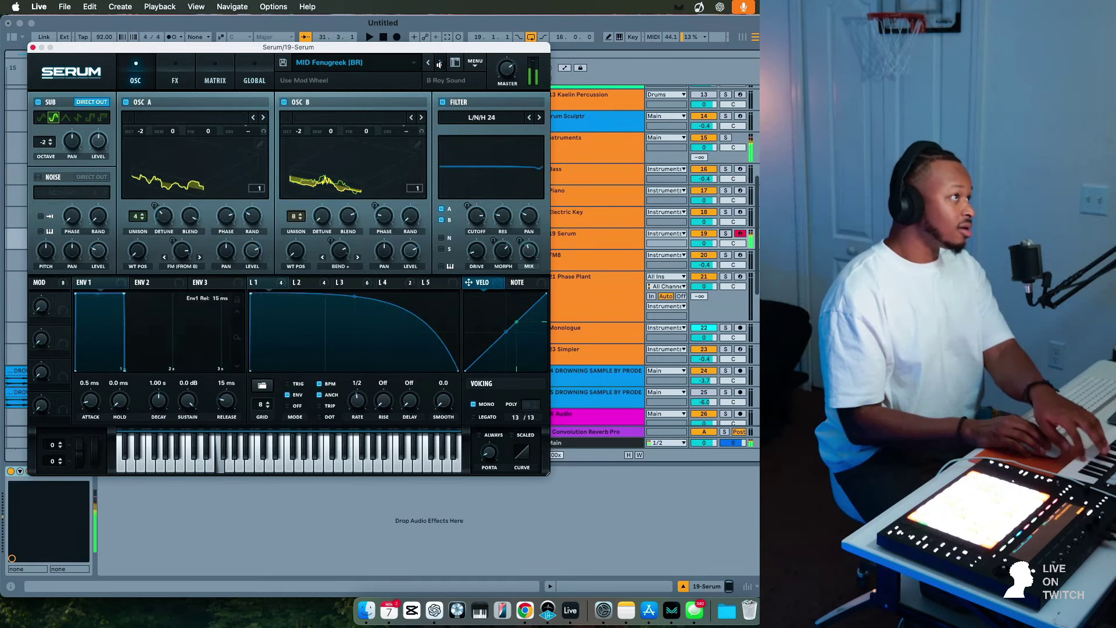
click(439, 63)
click(439, 63)
click(439, 63)
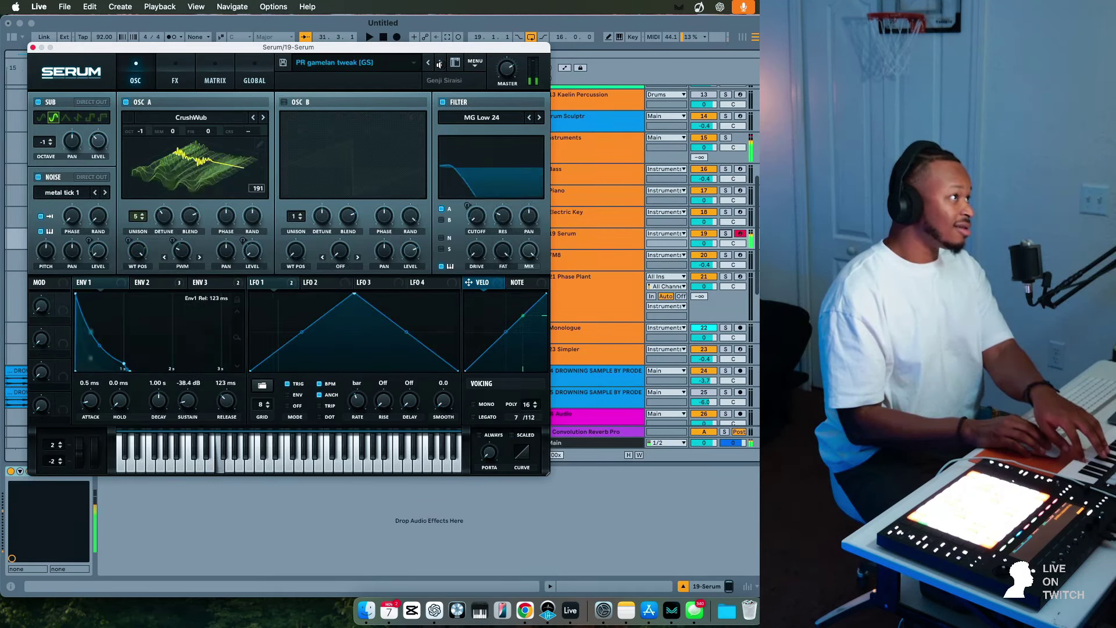
click(439, 63)
click(439, 63)
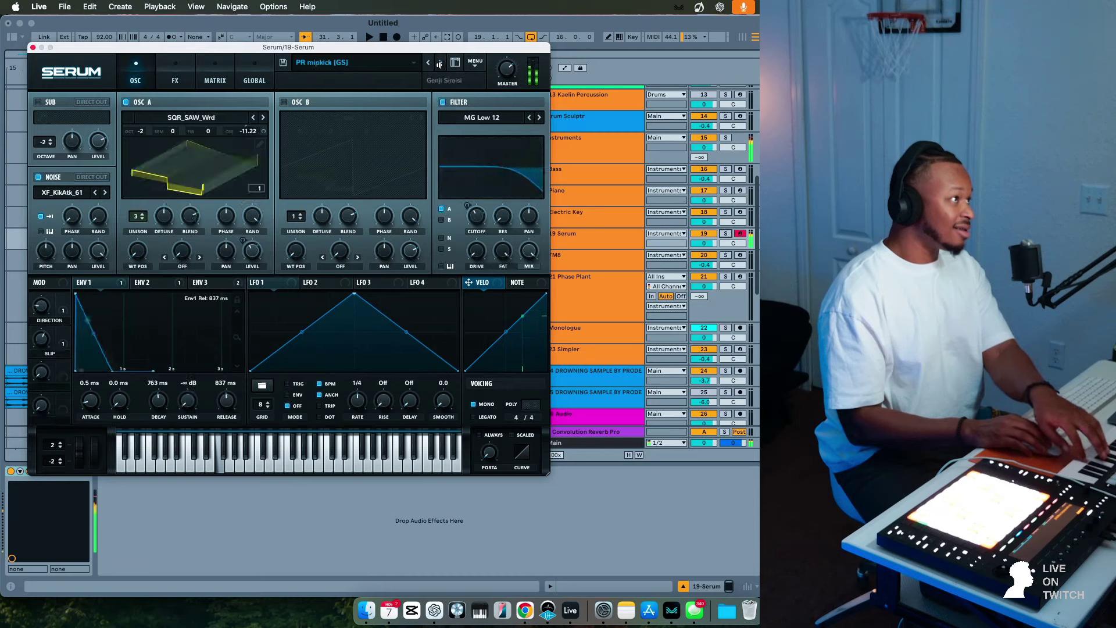
Switch to Serum's Synth presets and load SY Eiano [LT] after trying its neighbours.
click(332, 62)
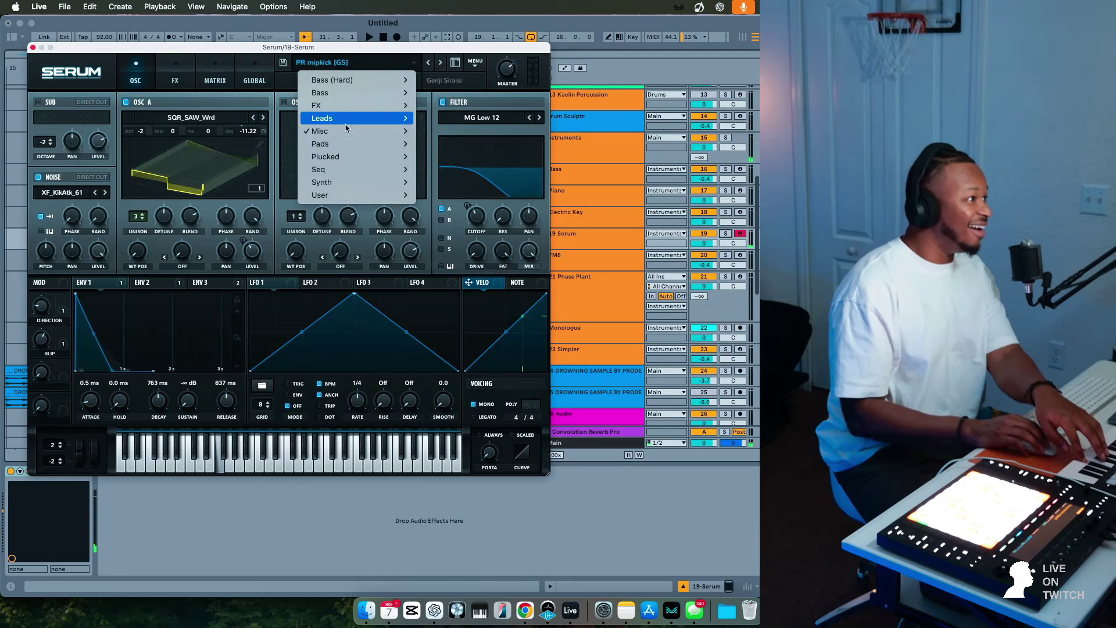
mouse_move(344, 175)
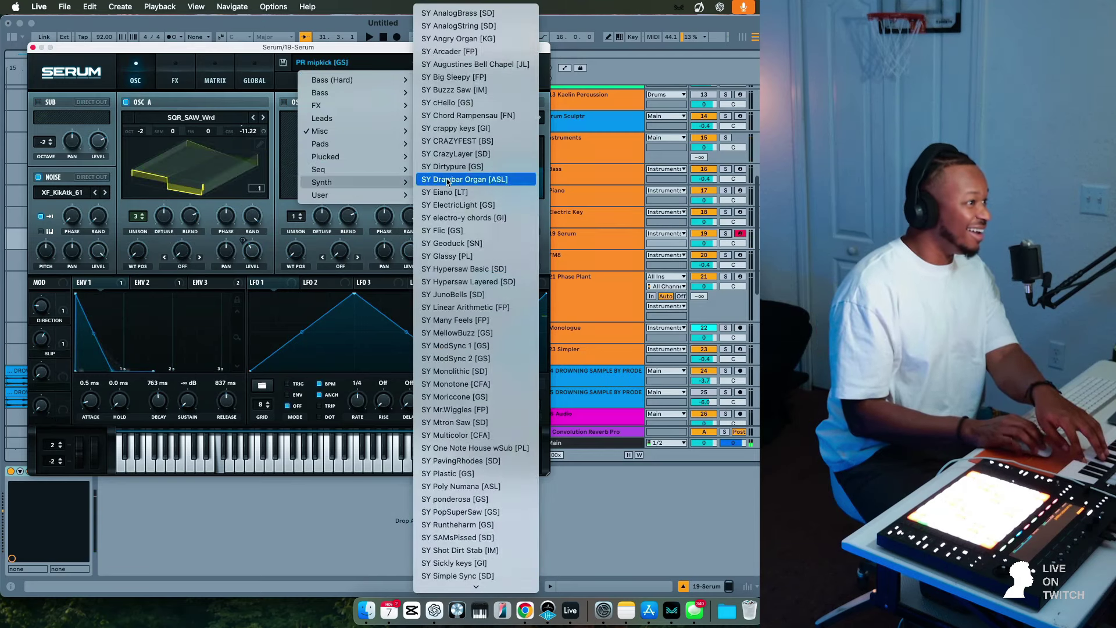
click(448, 180)
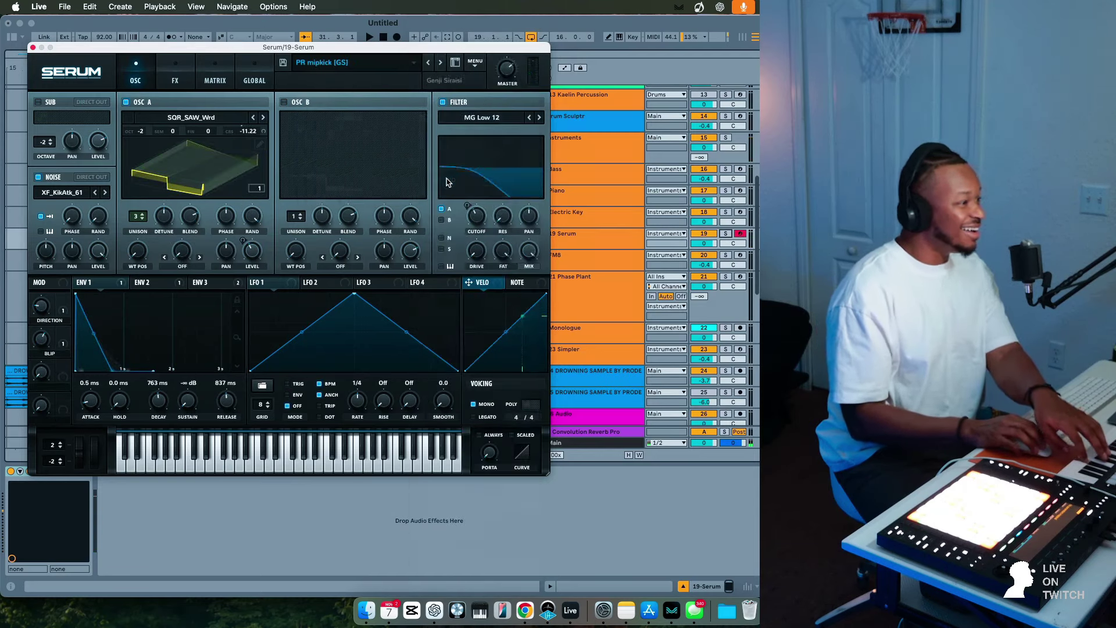
click(441, 63)
click(442, 63)
click(429, 66)
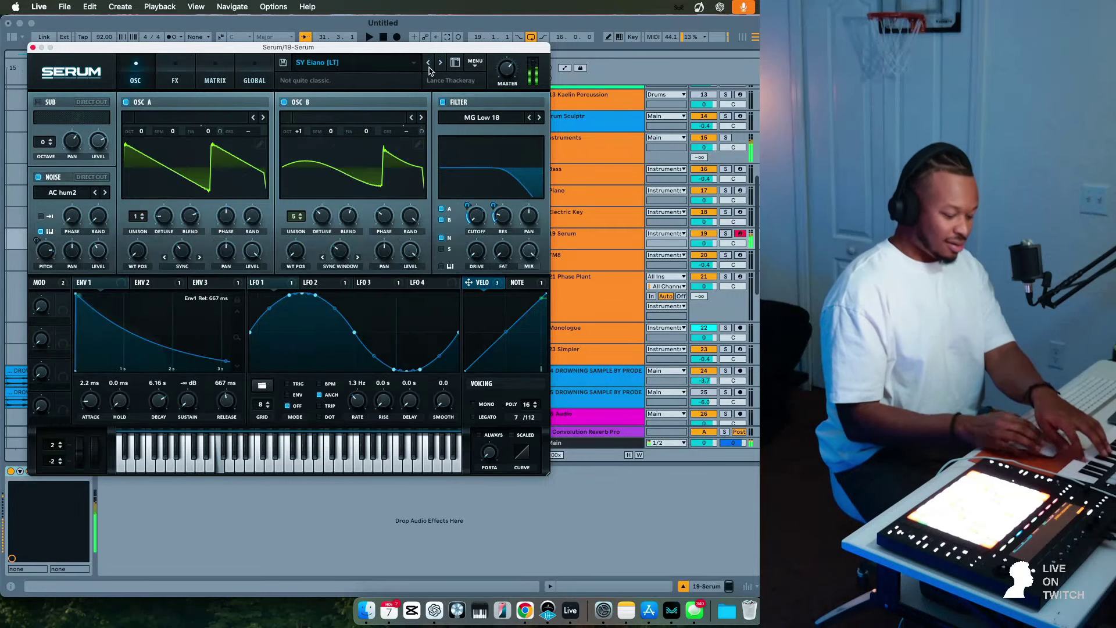
Copy the MIDI rack from the Electric Key track and paste it onto the Serum track.
click(589, 226)
click(10, 526)
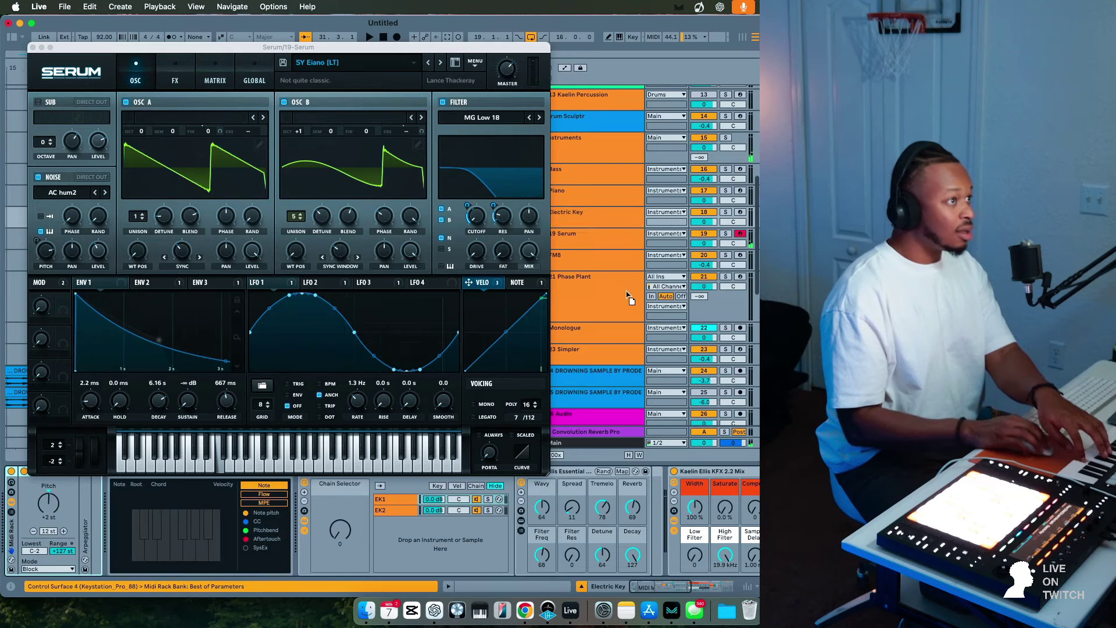
click(589, 249)
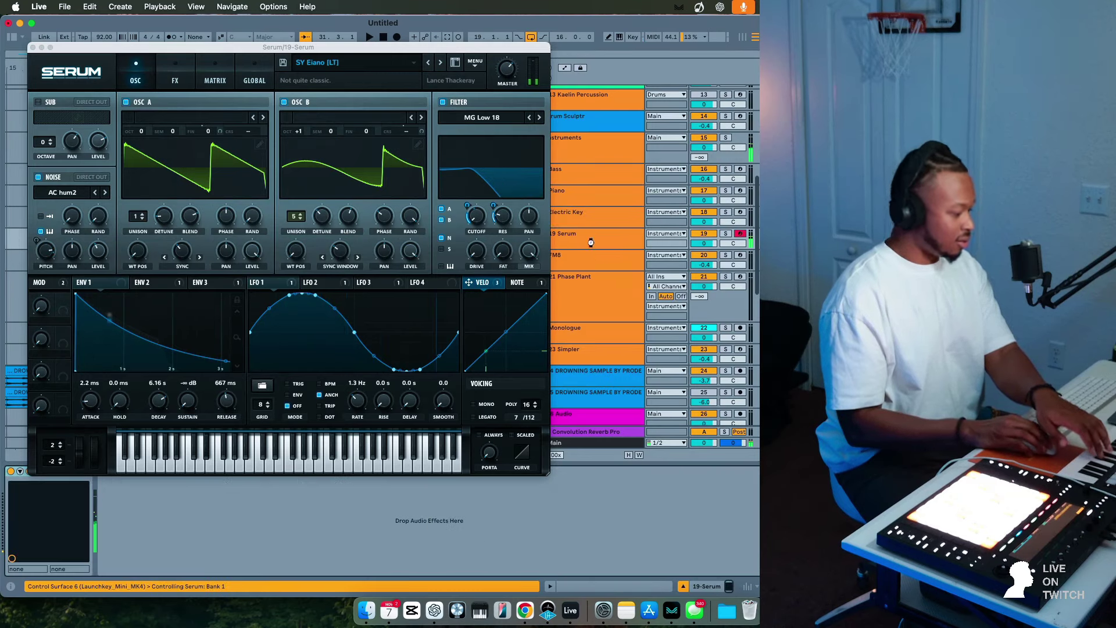
key(super+v)
Audition the following Serum Synth presets up to SY Glassy [PL].
click(440, 63)
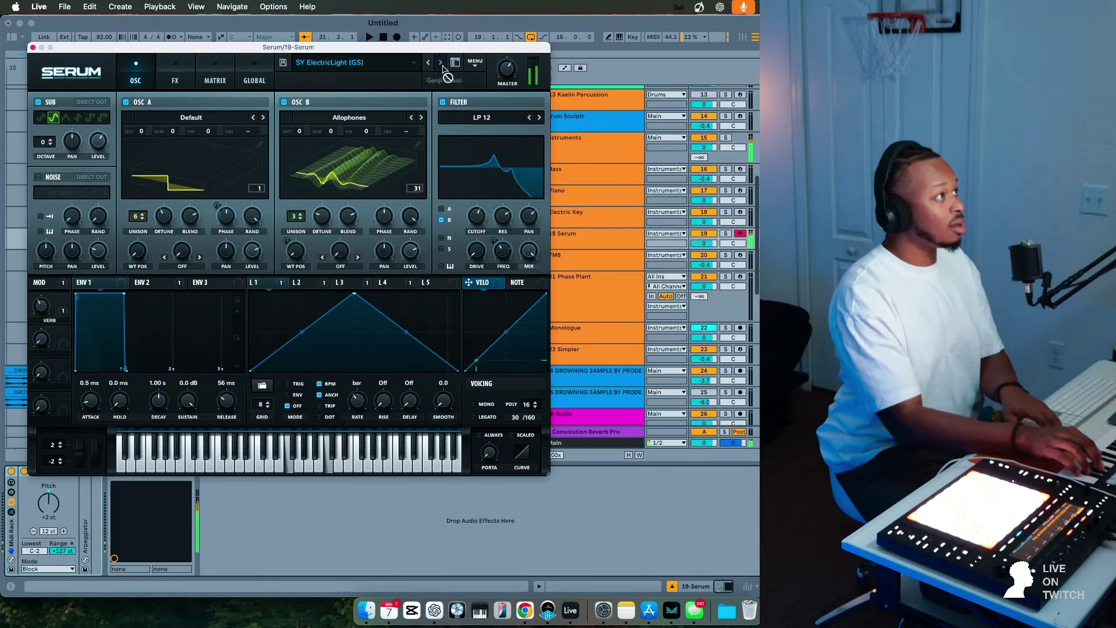
click(441, 63)
click(440, 63)
click(440, 63)
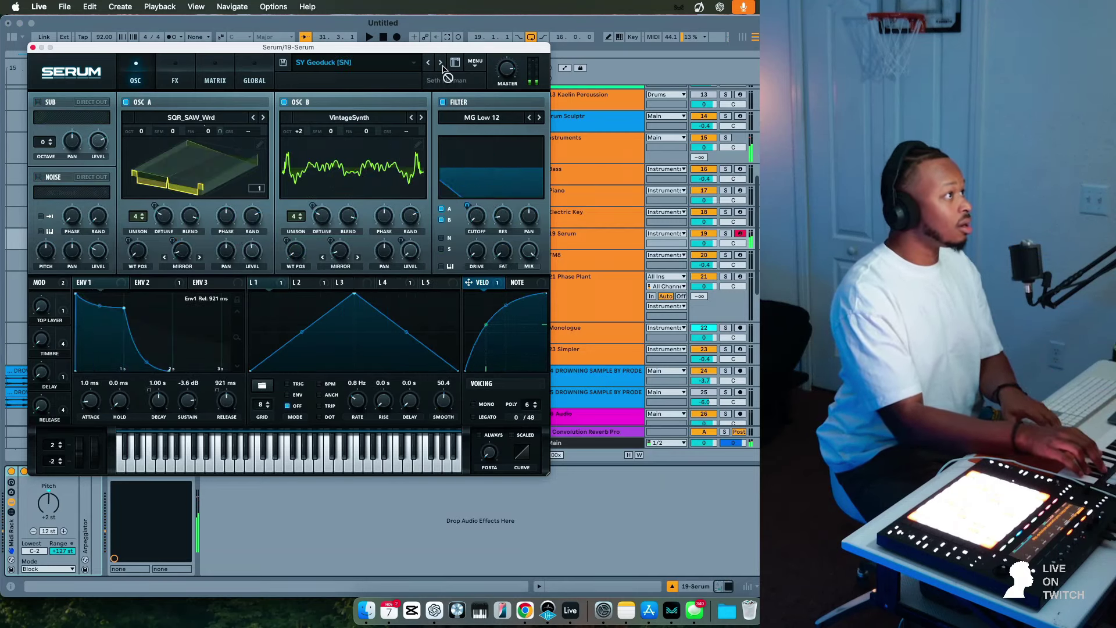
click(441, 65)
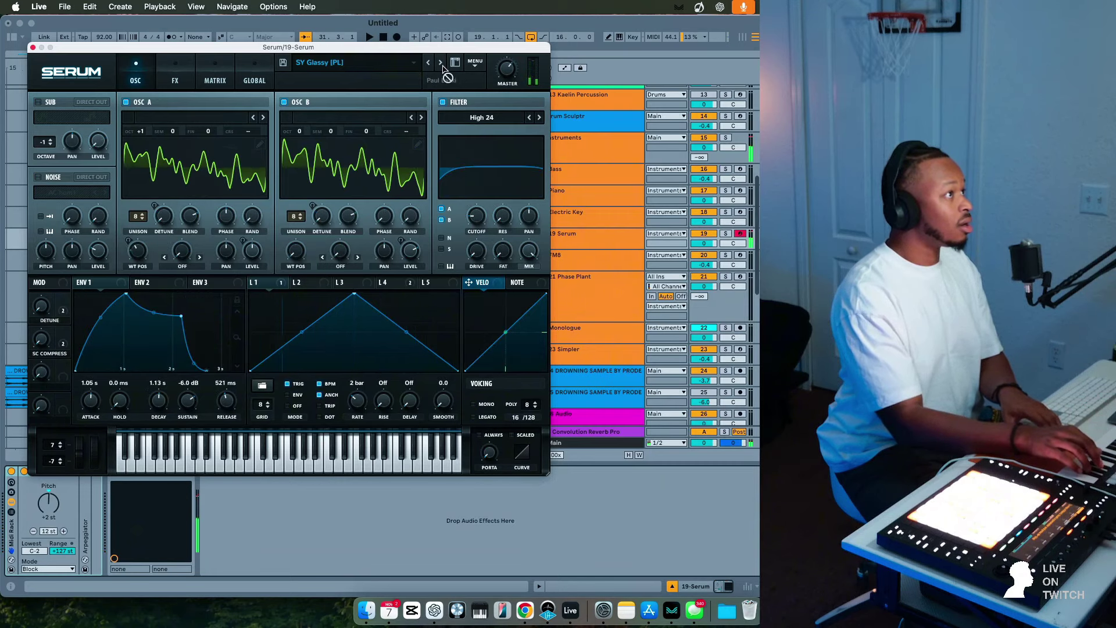
Audition more of Serum's Synth presets, including SY Geoduck [SN] and SY JunoBells [SD], and load SY Many Feels [FP].
click(429, 63)
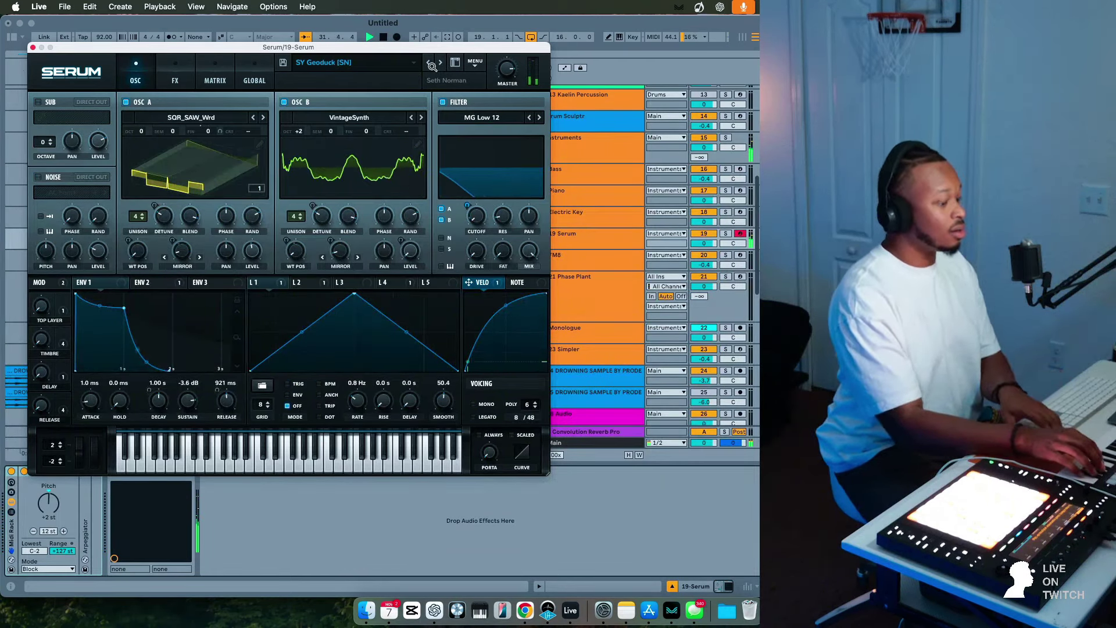
click(440, 64)
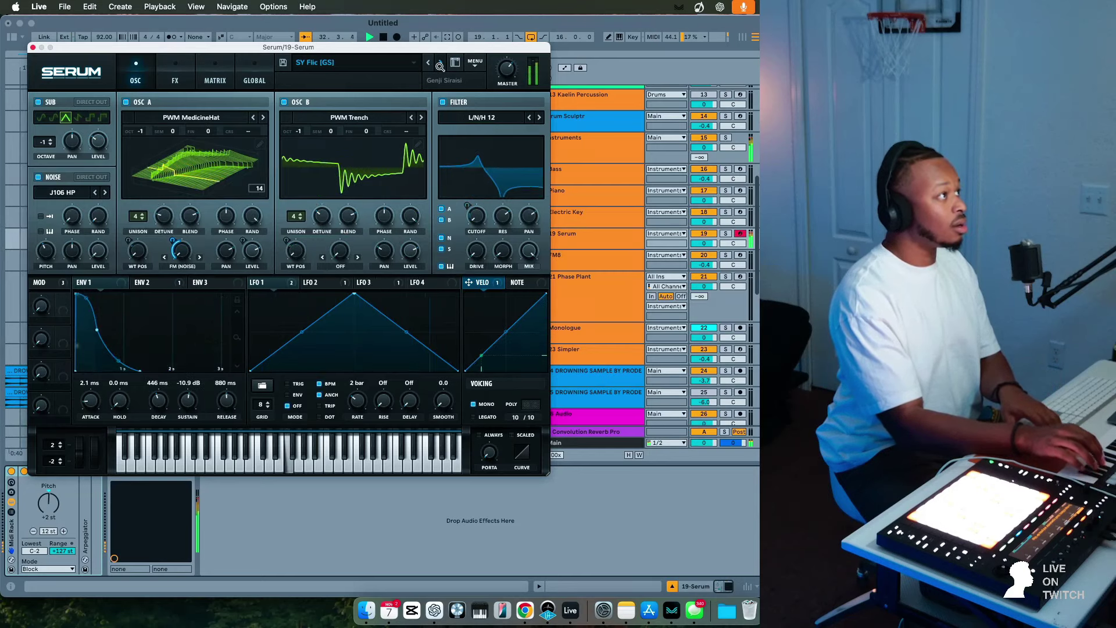
click(440, 64)
click(440, 63)
click(440, 63)
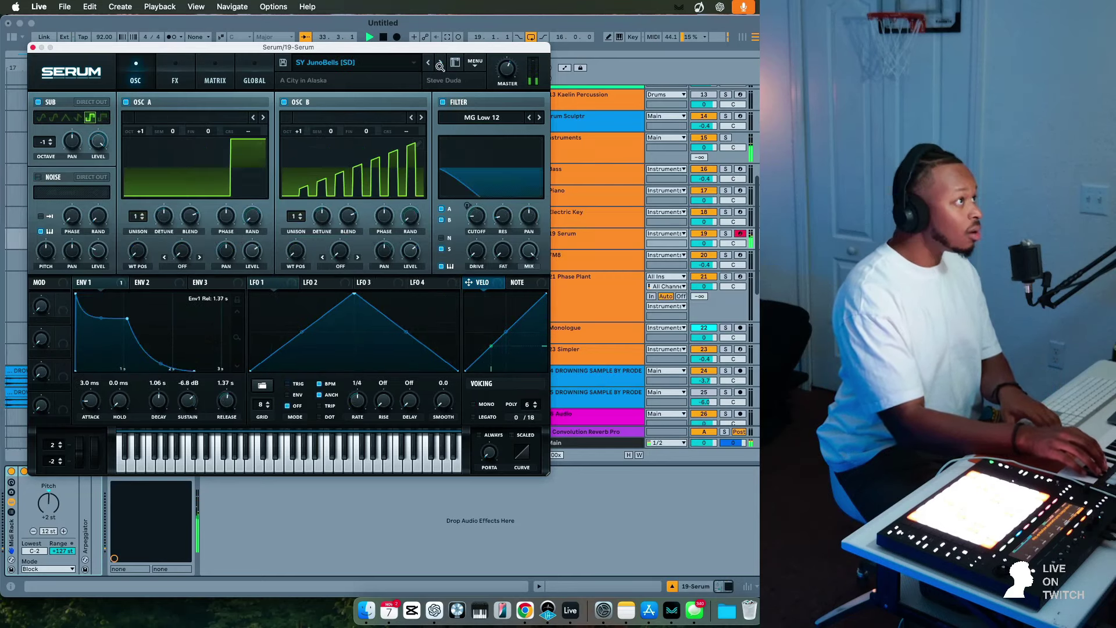
click(440, 63)
click(440, 64)
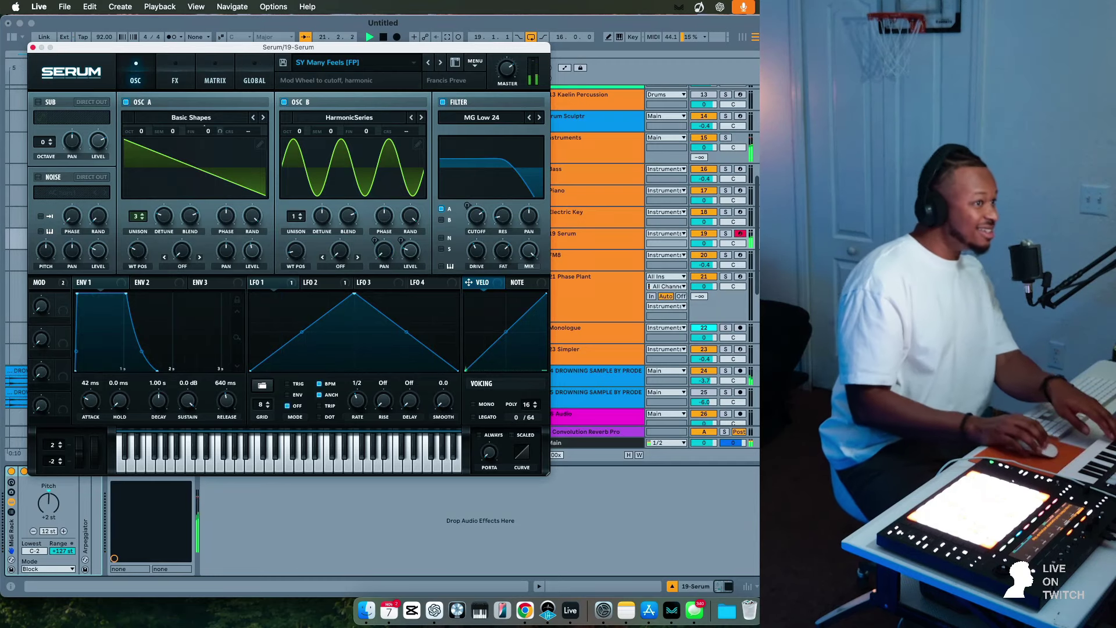
Lower the Serum track's volume to -9.8 dB and close the Serum window.
drag(701, 240, 702, 255)
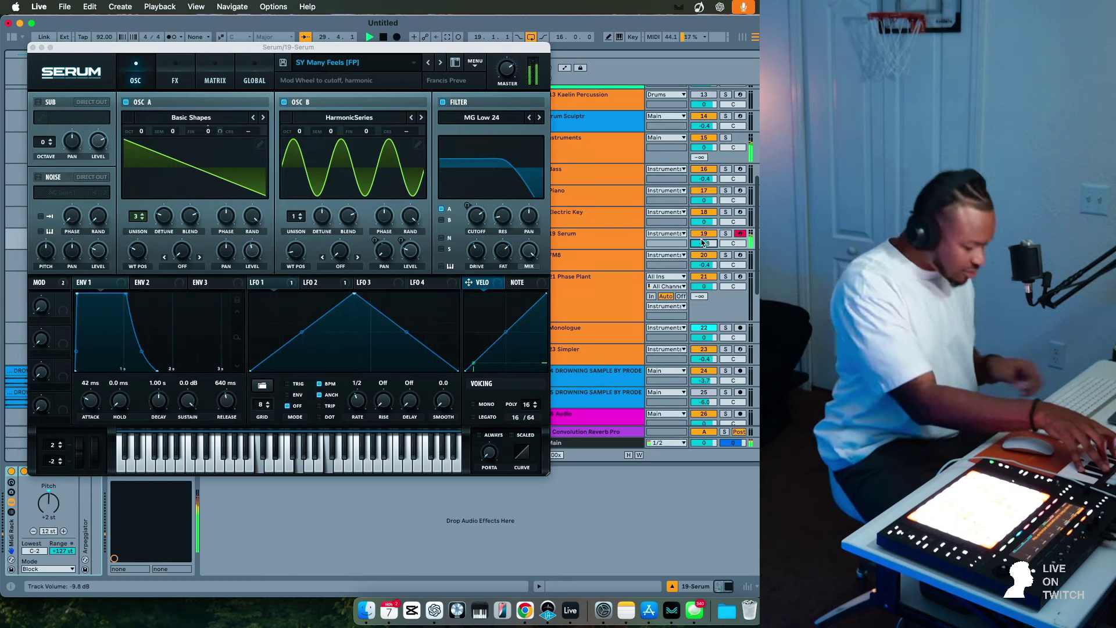
scroll(563, 151, down, 2)
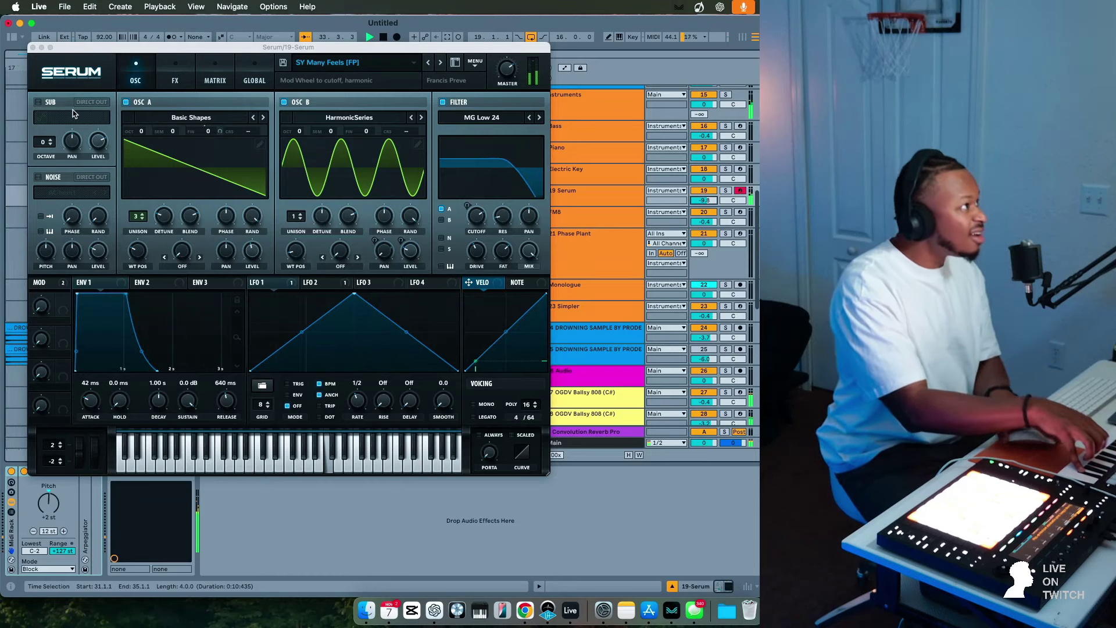
click(33, 48)
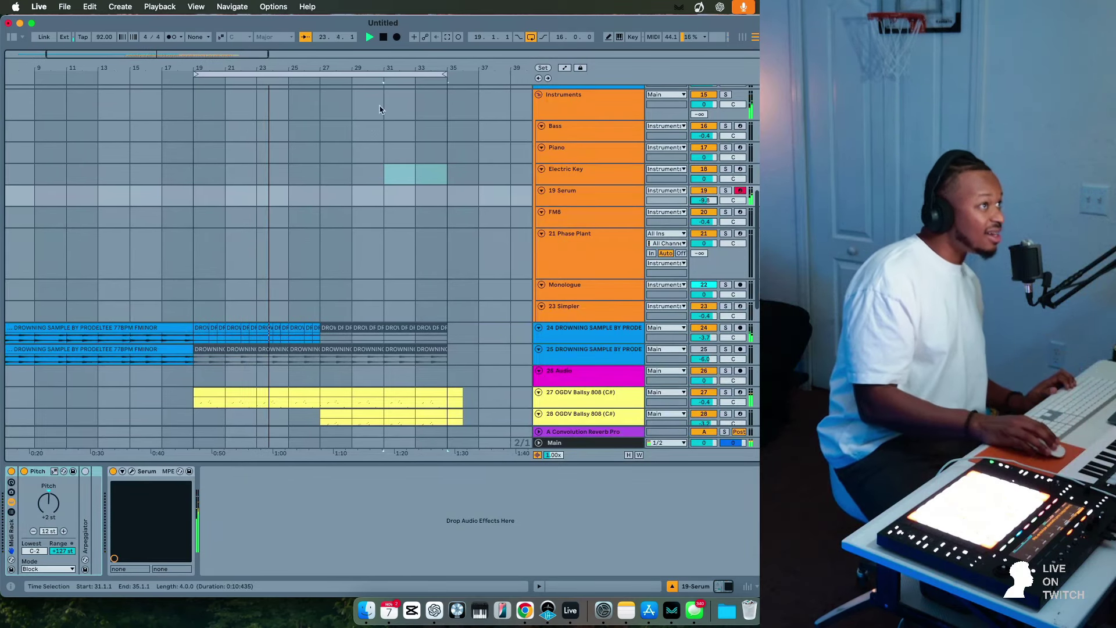
Capture the notes just played as a MIDI clip on the Serum track spanning bars 19 to 27 and play it back.
click(445, 39)
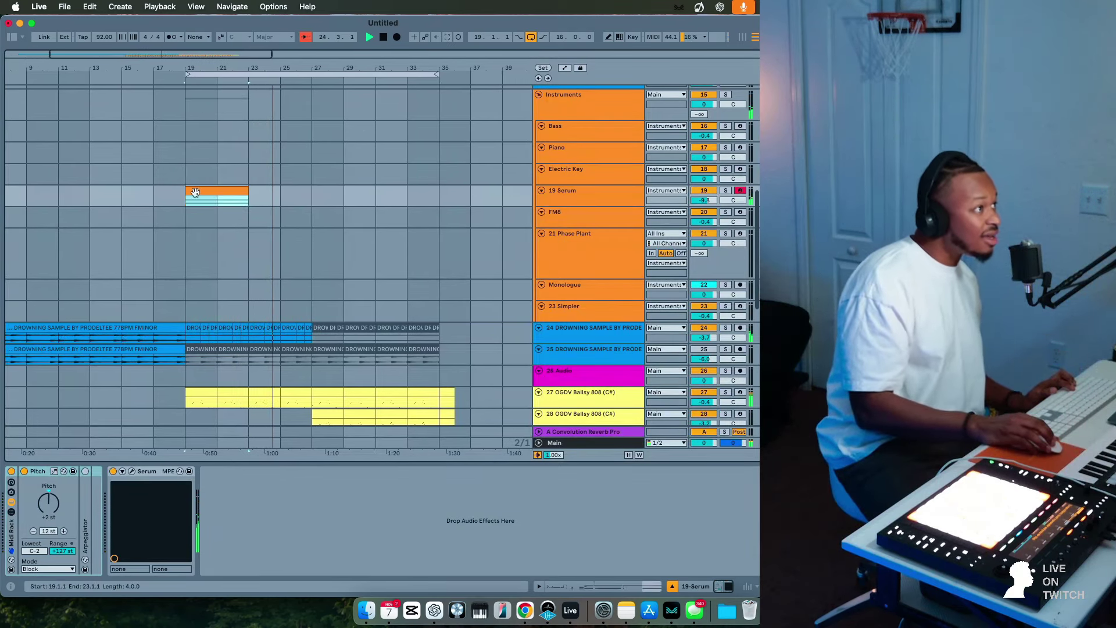
drag(441, 191, 202, 190)
key(space)
key(space)
double_click(297, 192)
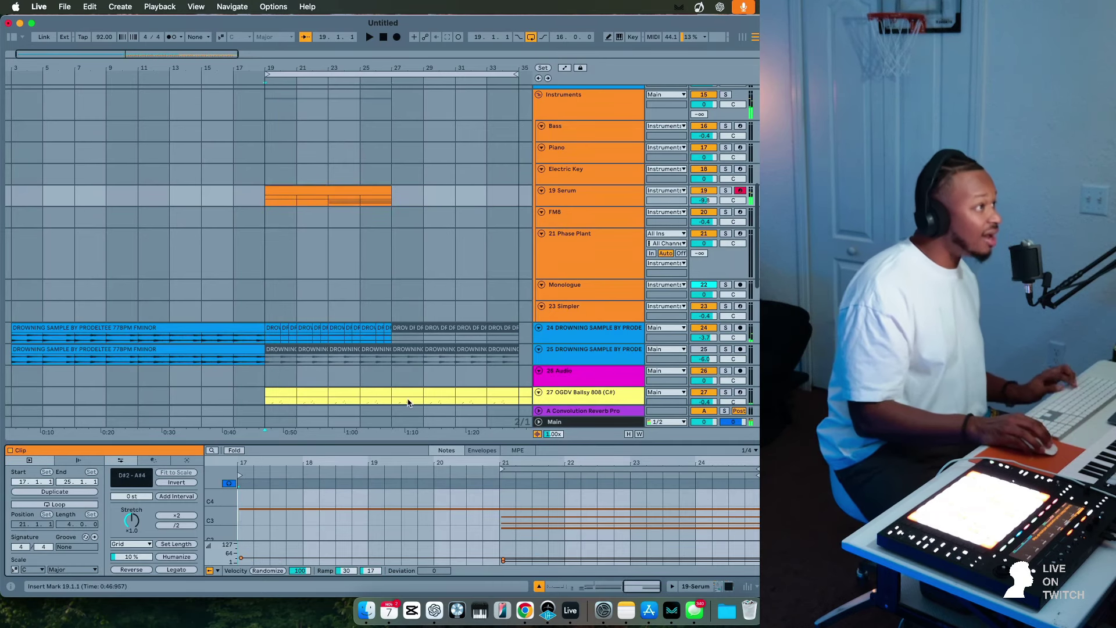
key(space)
click(329, 192)
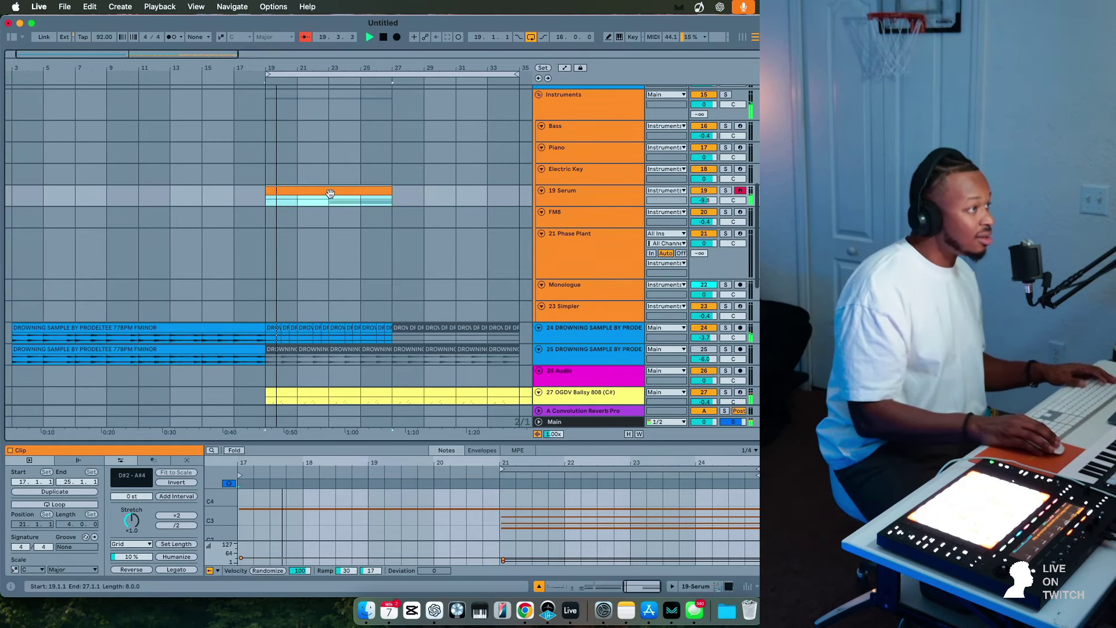
Play the arrangement from bar 13 to hear the lead-in to the Serum clip.
click(217, 215)
key(space)
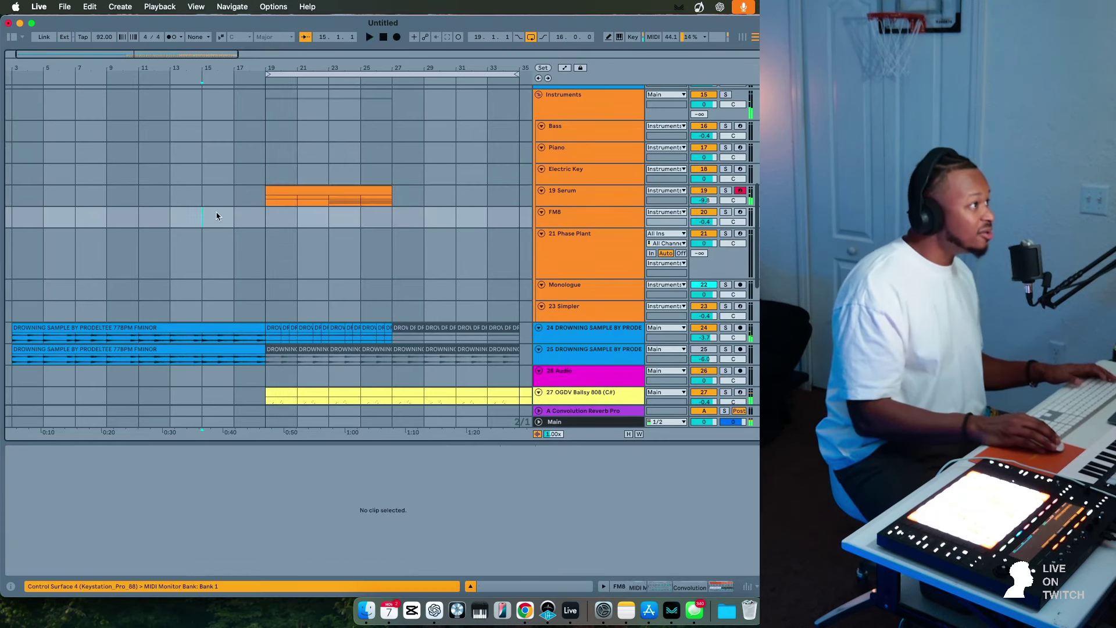
click(178, 201)
scroll(218, 320, left, 2)
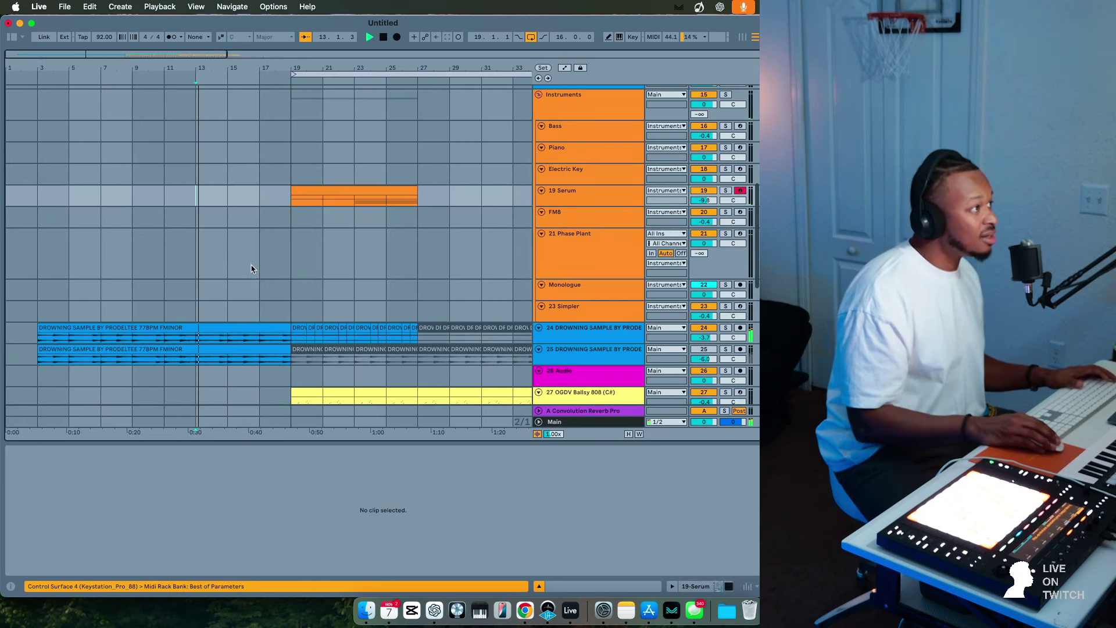
key(space)
Move the first four bars of the track 24 Drowning sample clip from bars 3–7 to bars 15–19.
click(250, 325)
click(249, 326)
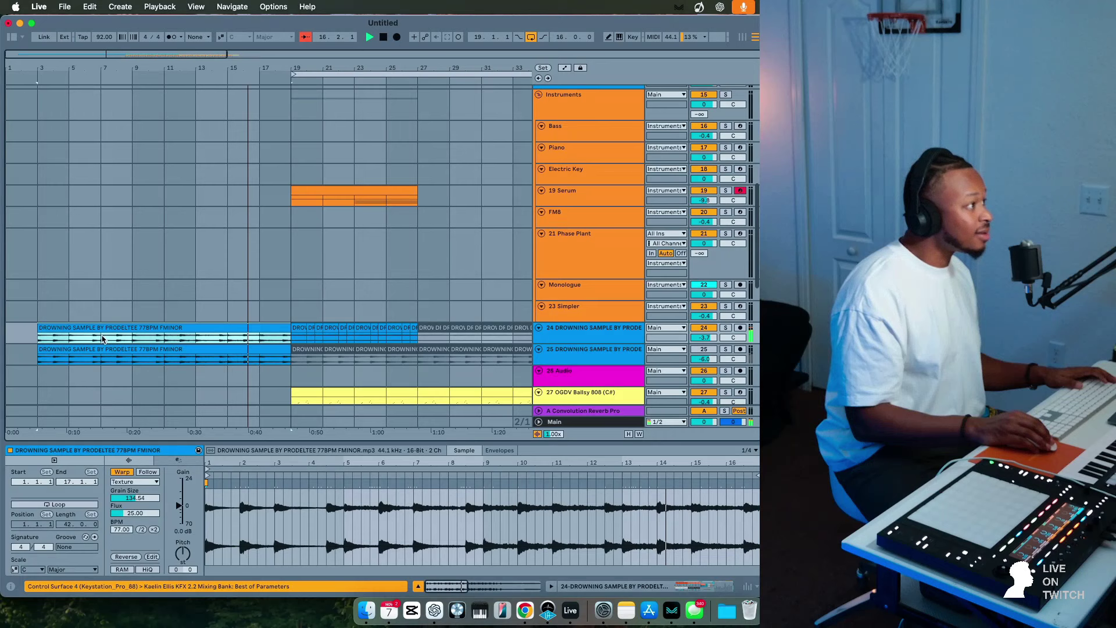
drag(103, 340, 56, 331)
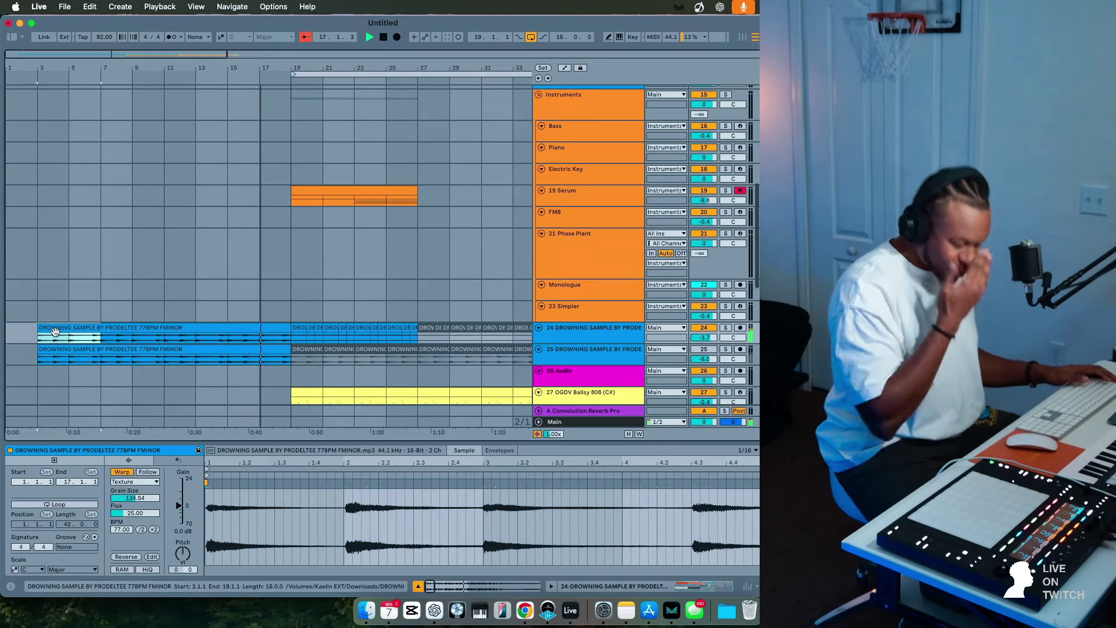
drag(92, 331, 283, 329)
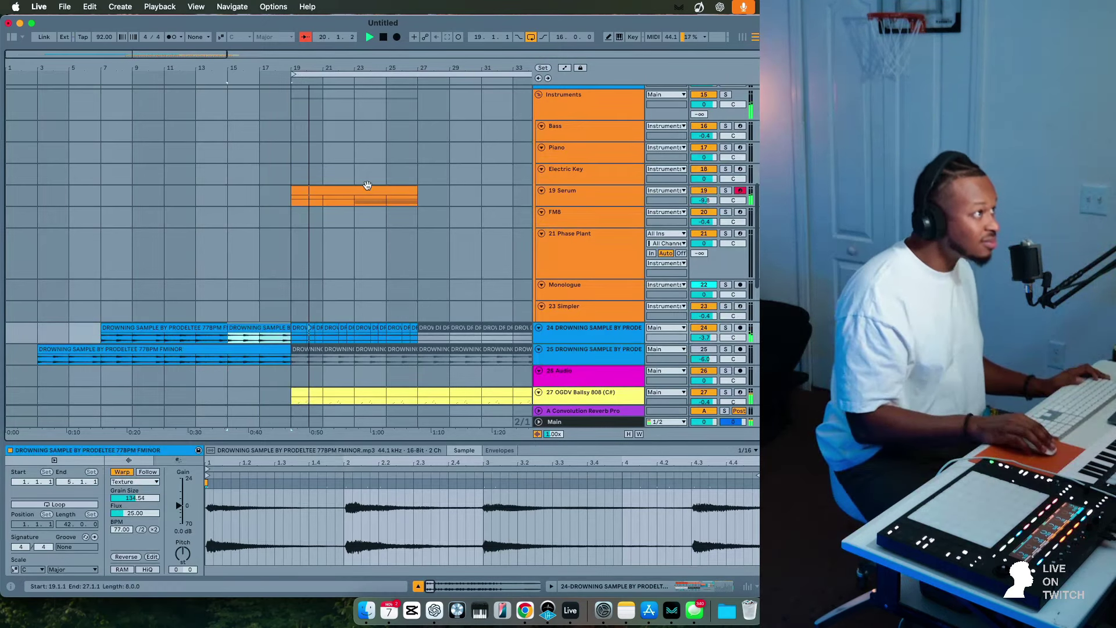
Duplicate bars 19–23 of the Serum clip onto bars 23–27 and transpose the copy's note down to A#2.
drag(355, 201, 302, 202)
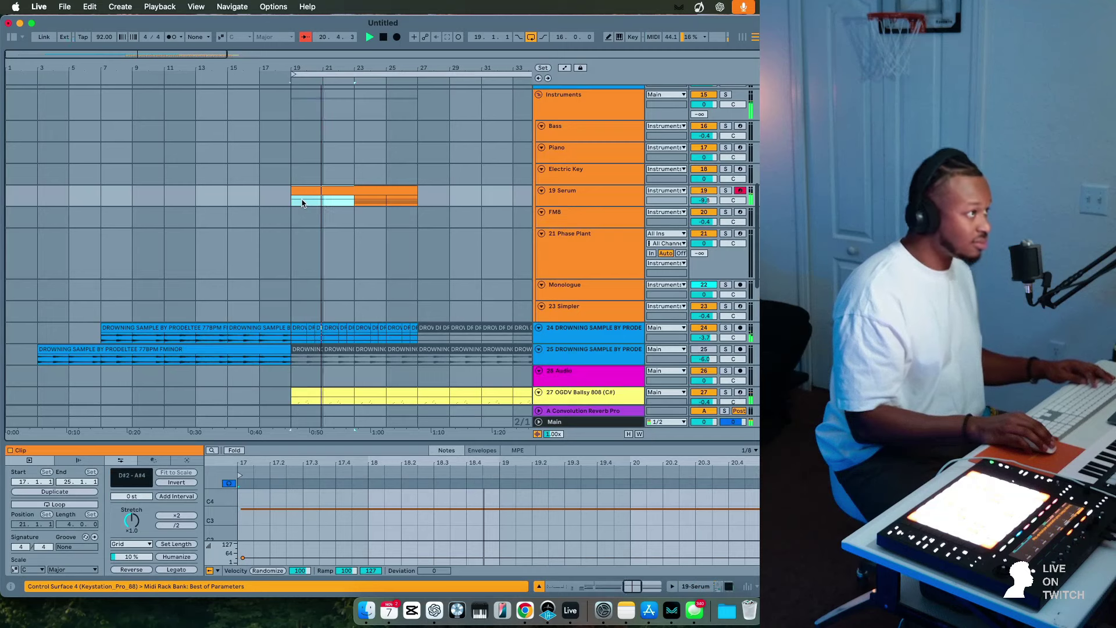
key(super+d)
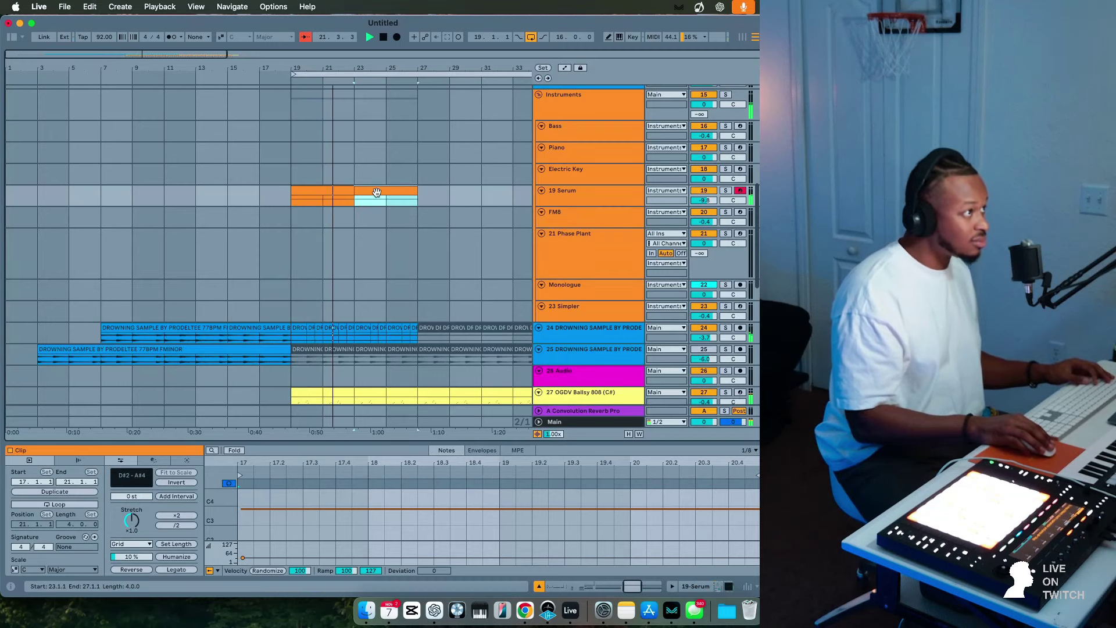
click(228, 484)
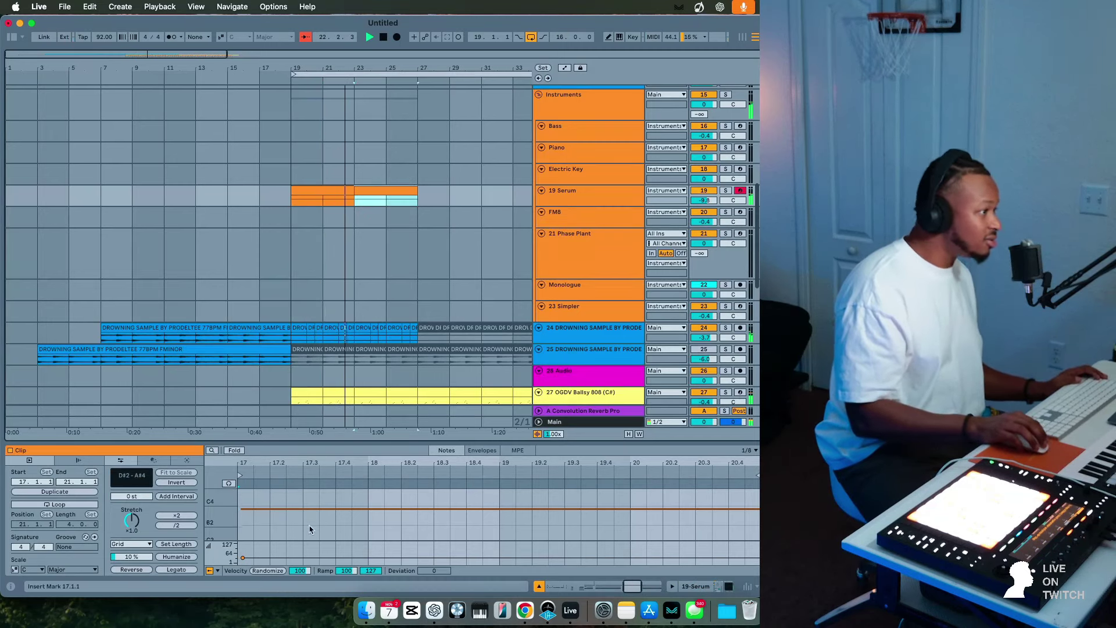
drag(311, 529, 334, 467)
key(shift+Down)
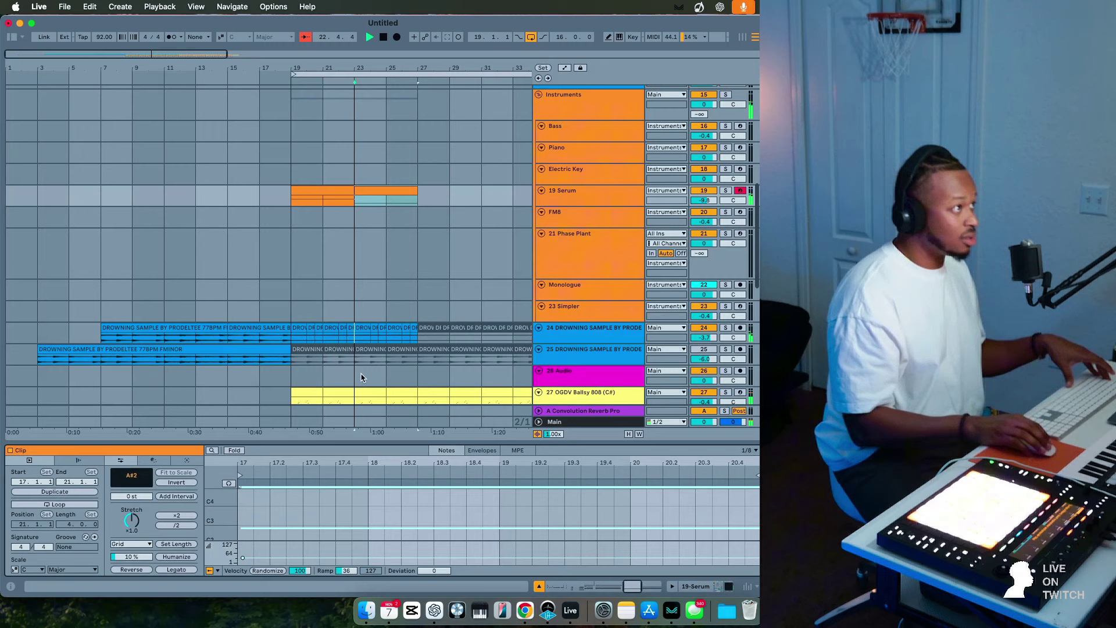
Extend the second Serum clip, which starts at bar 23, to end at bar 31.
click(405, 188)
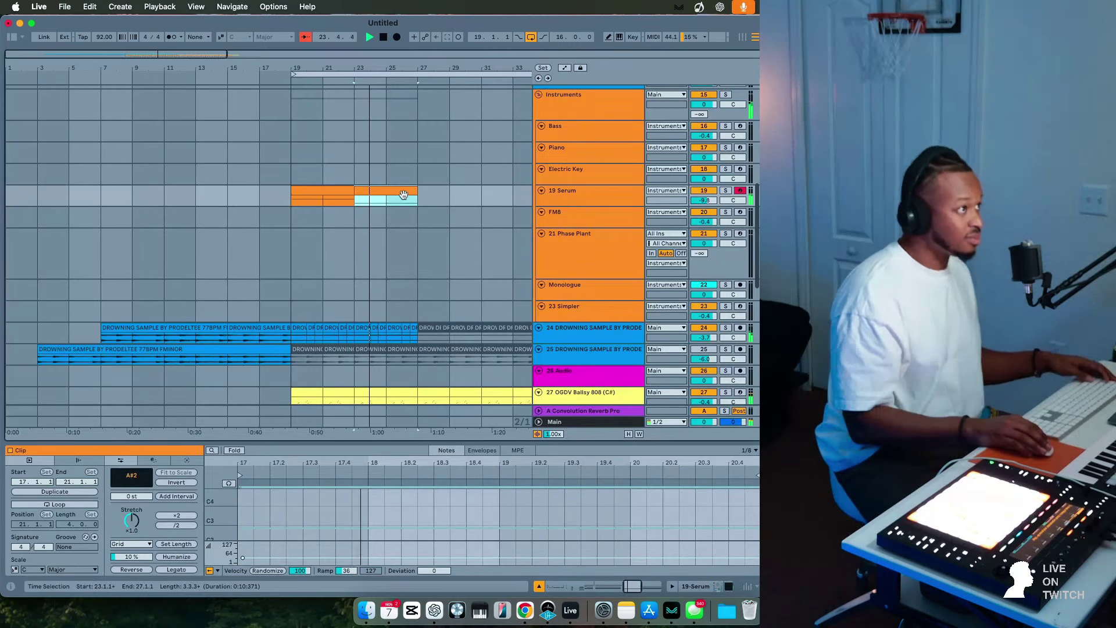
drag(336, 192, 457, 197)
scroll(586, 290, down, 8)
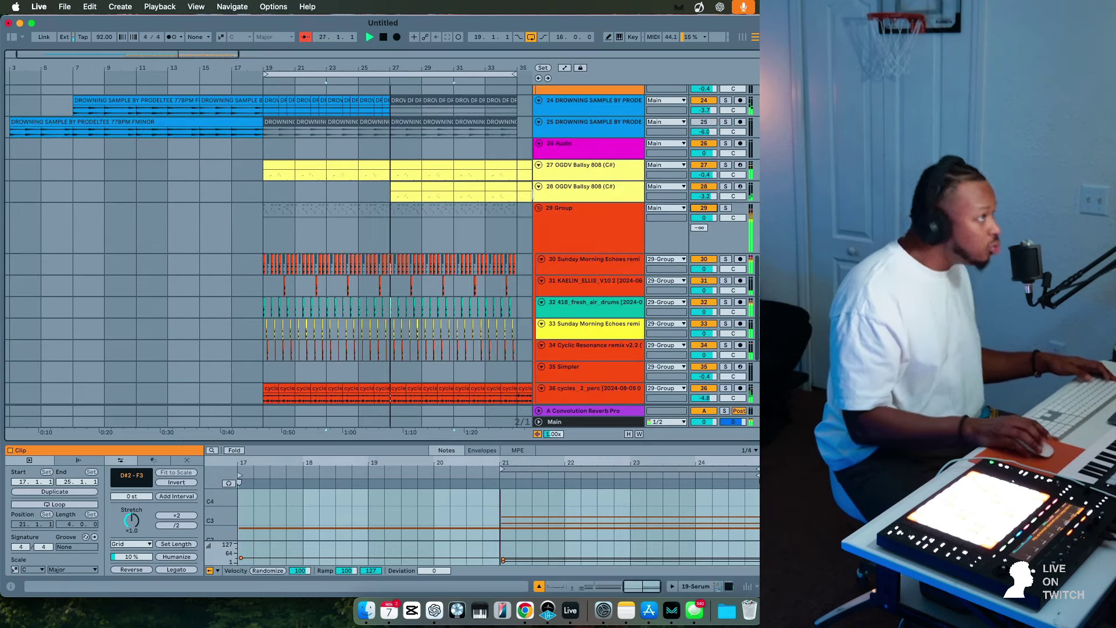
scroll(457, 199, up, 8)
Duplicate bars 27–31 of the Serum part so it continues through bar 35.
drag(391, 229, 453, 229)
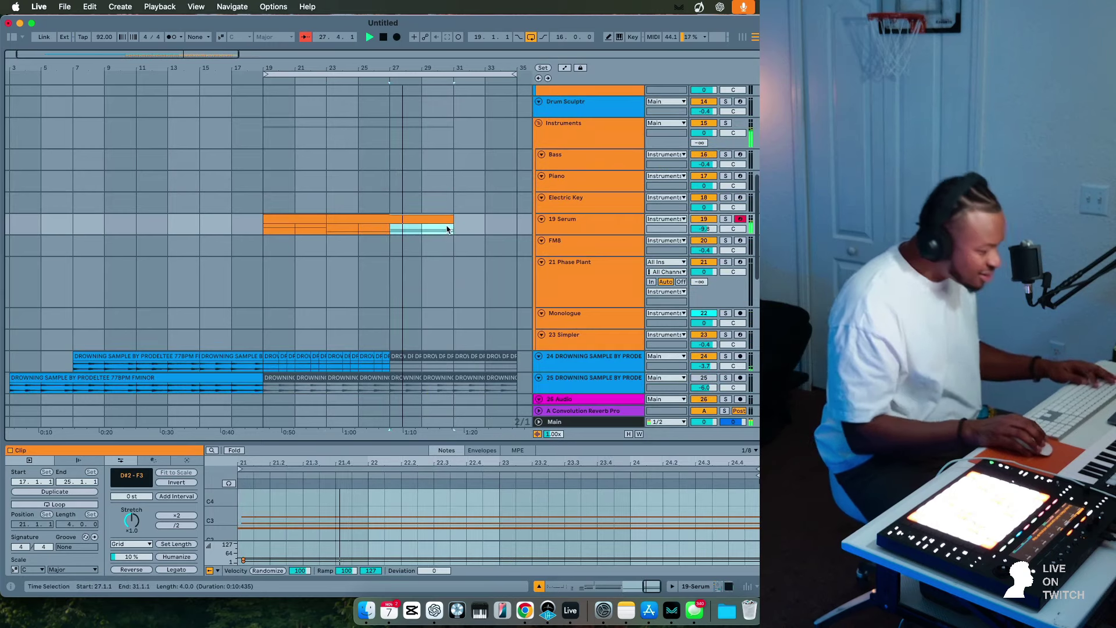
key(super+s)
key(Escape)
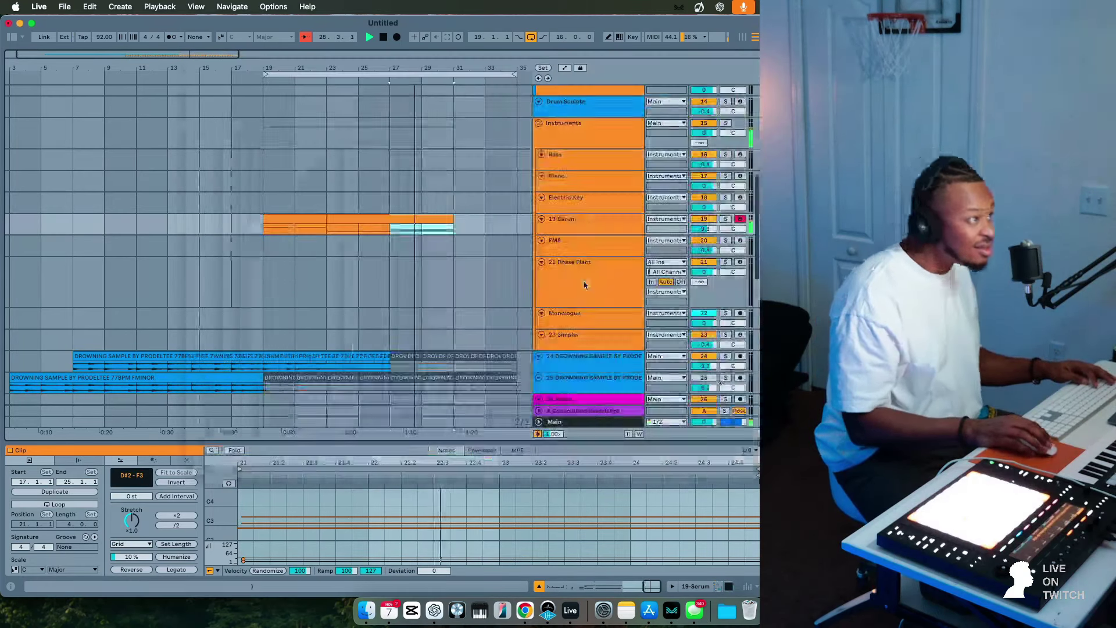
click(448, 230)
drag(393, 230, 448, 231)
scroll(447, 229, up, 1)
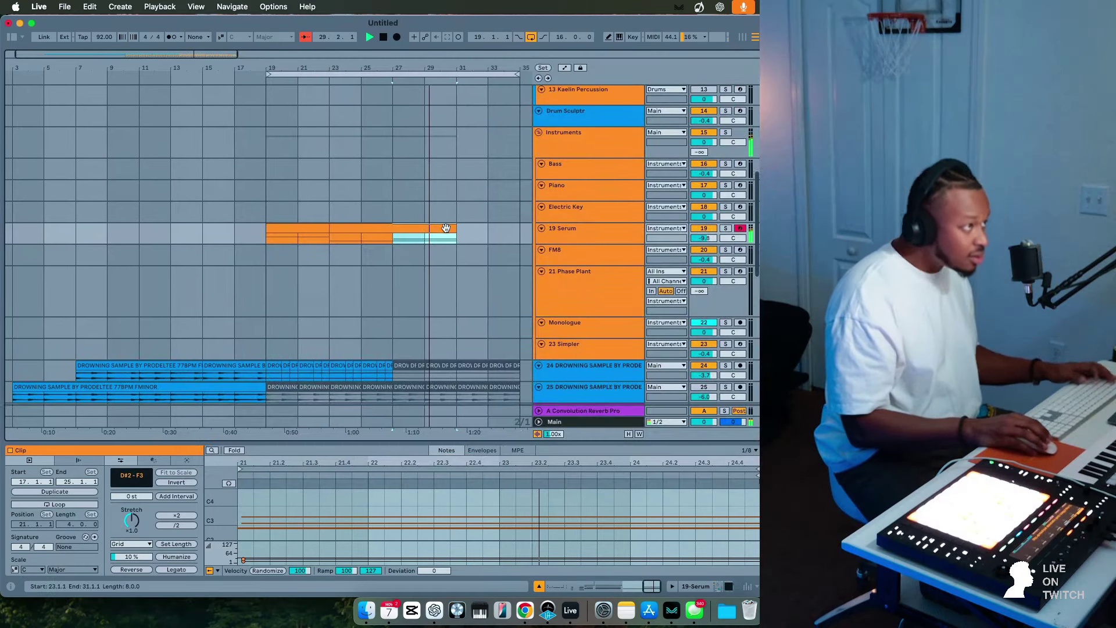
key(super+d)
Duplicate the time of the looped section from bar 19 to 35 across all tracks.
right_click(360, 74)
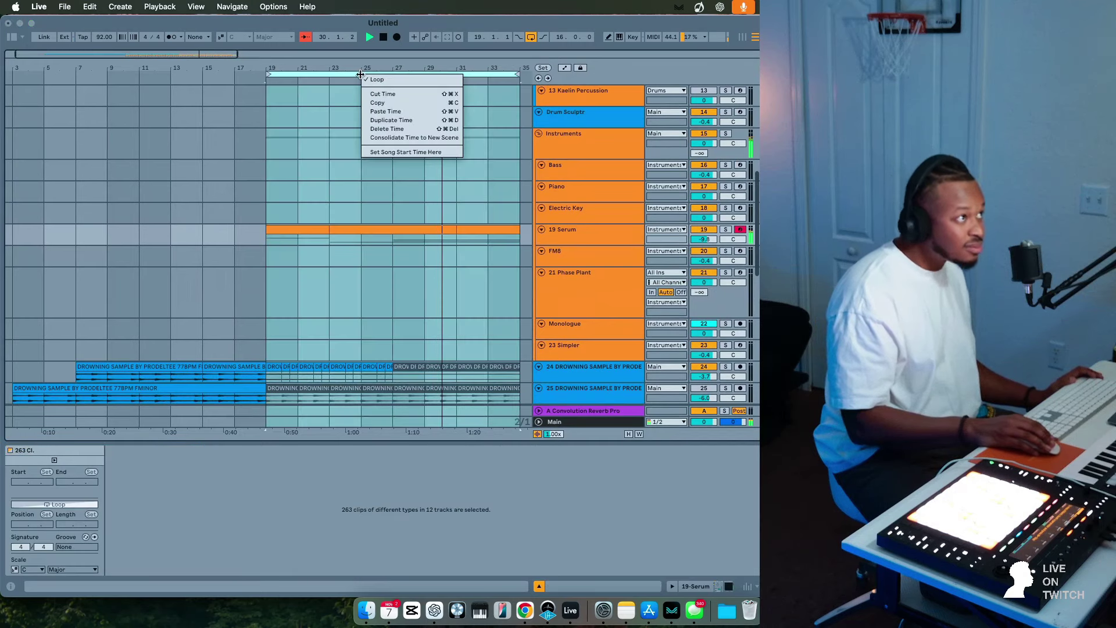
click(410, 120)
scroll(442, 197, down, 6)
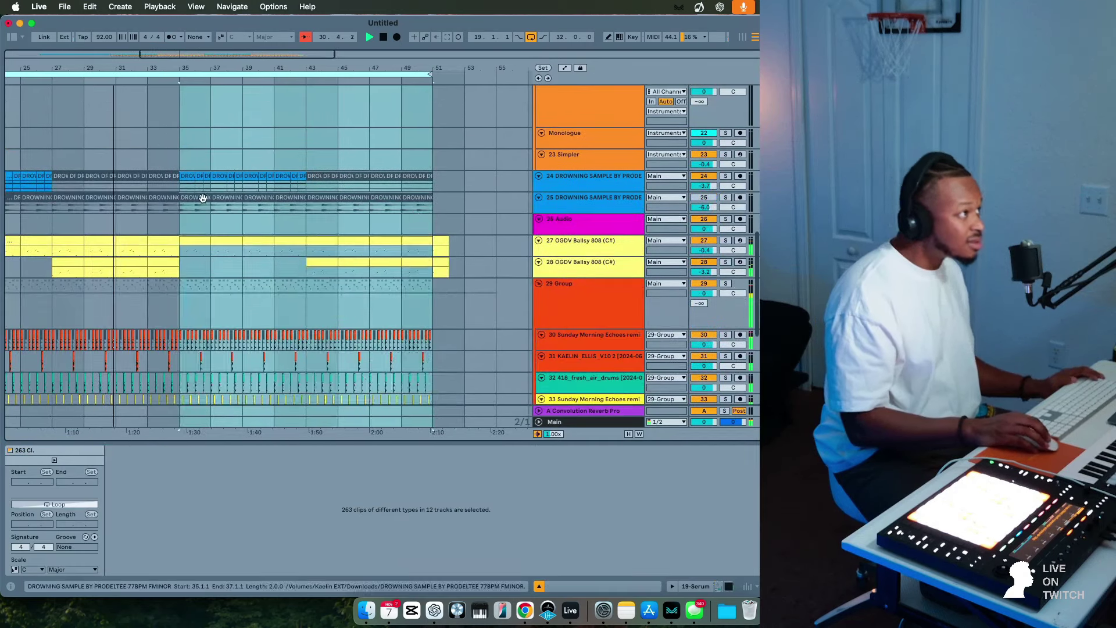
On the Pedal effect of track 27 OGDV Ballsy 808 (C#), set Dry/Wet to 26 % and switch the type to OD.
click(187, 254)
double_click(552, 252)
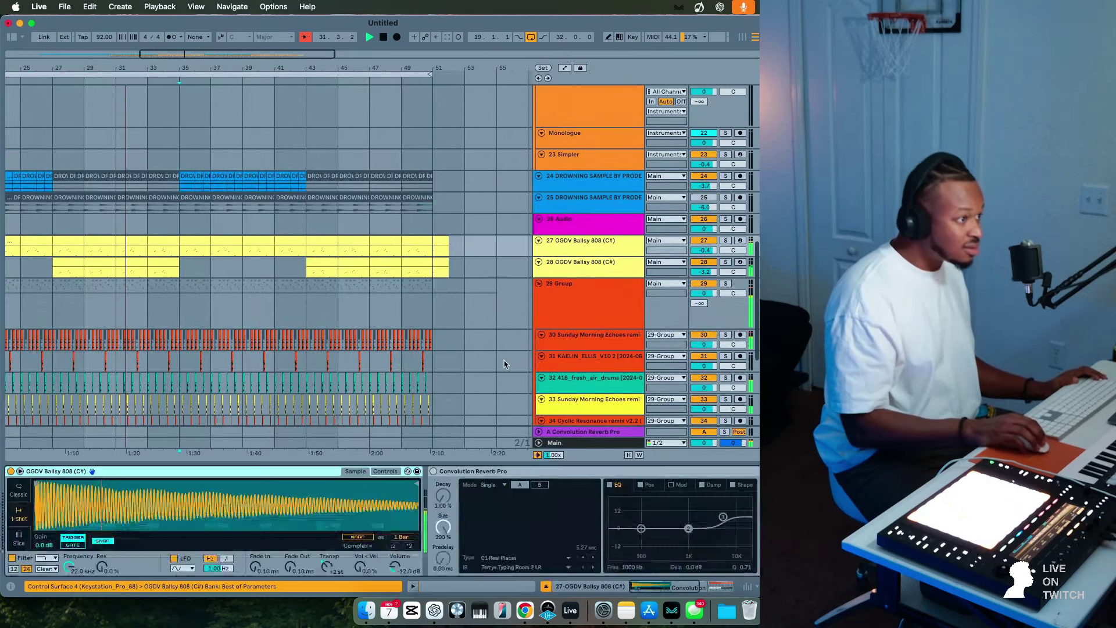
click(575, 266)
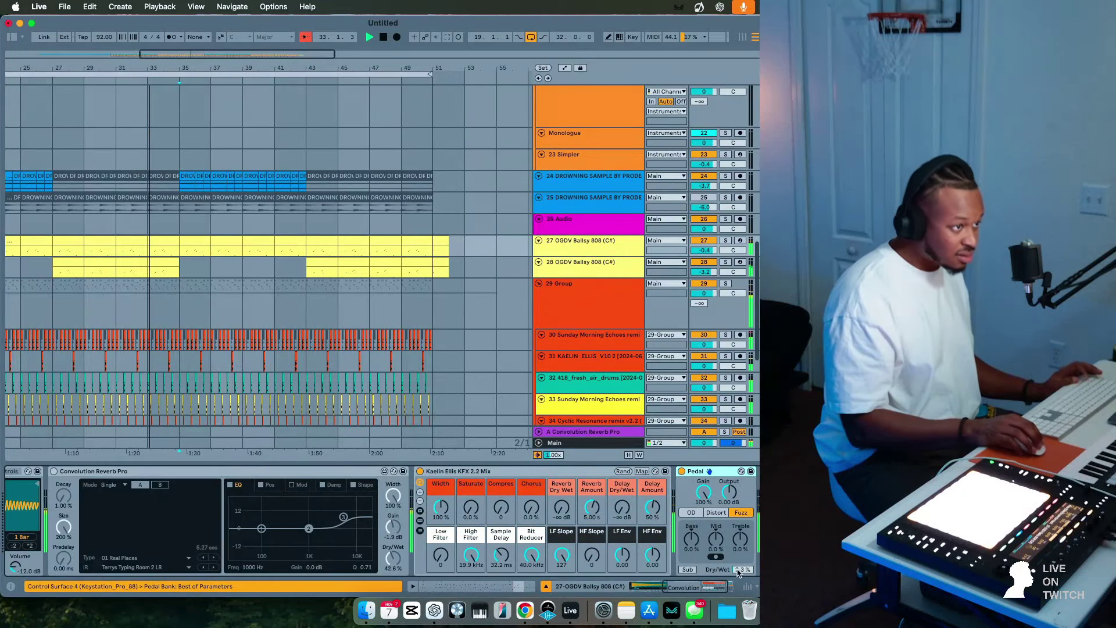
drag(742, 570, 742, 565)
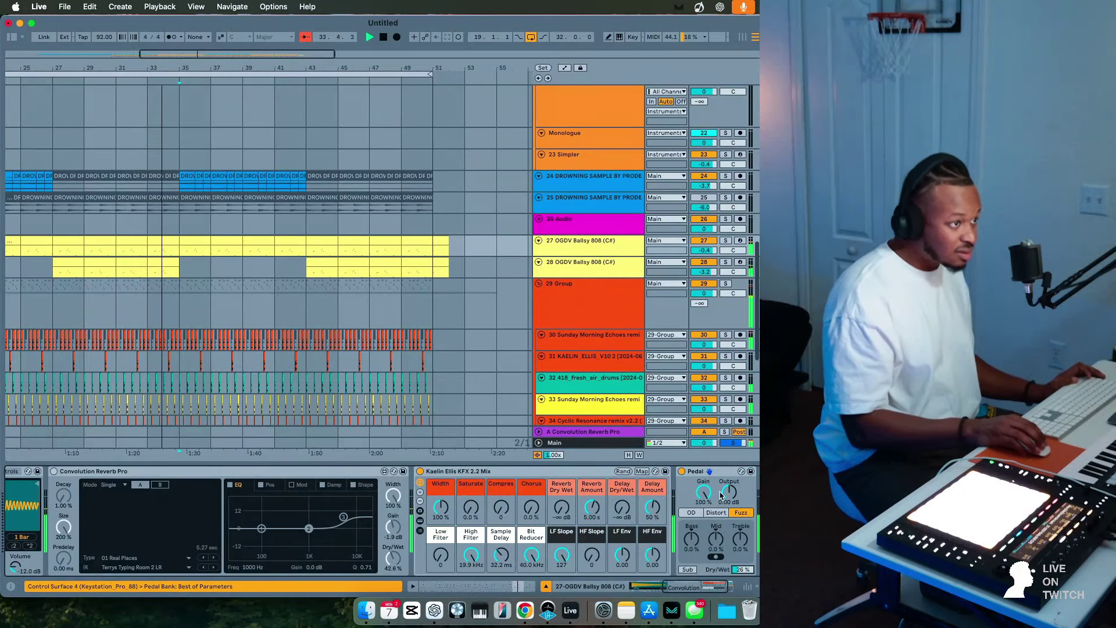
click(693, 513)
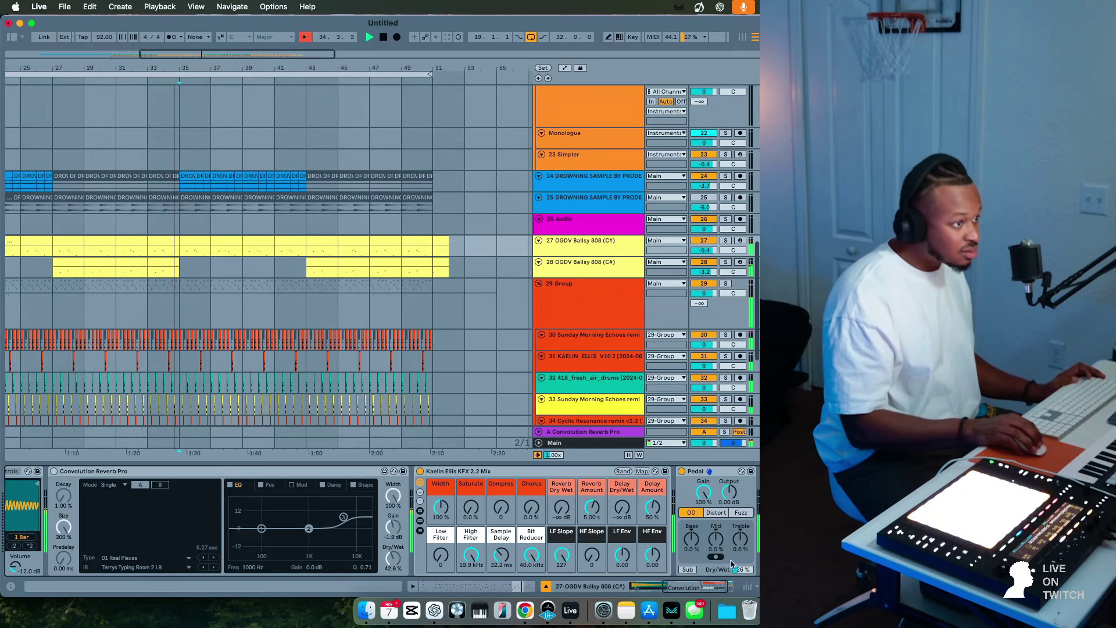
Select and arm the Electric Key track to play it over the duplicated section.
scroll(385, 241, up, 5)
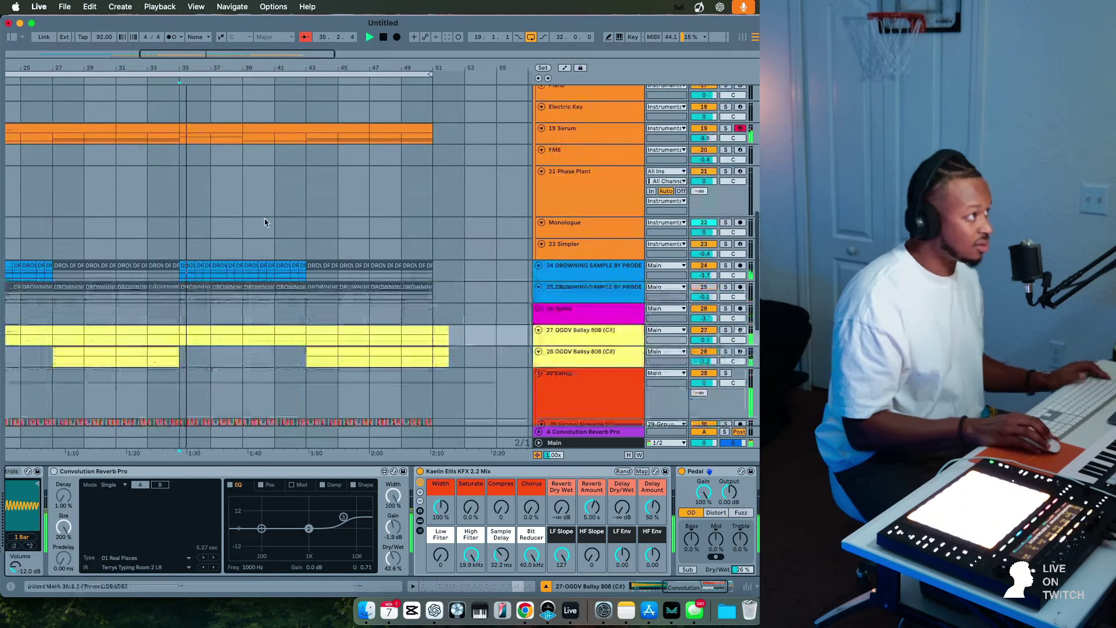
click(197, 300)
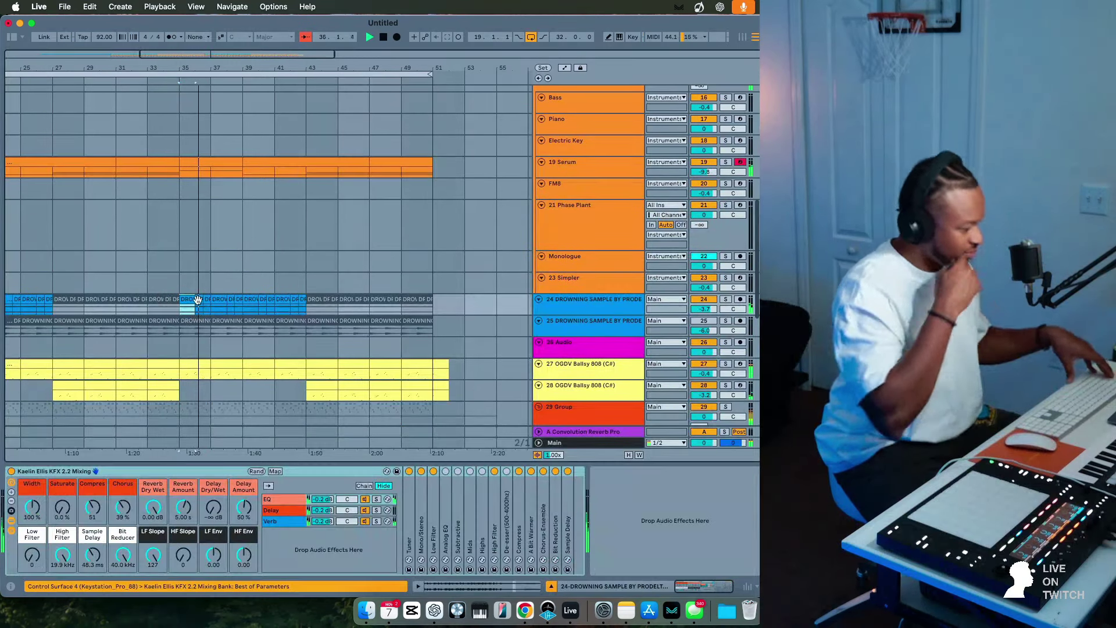
click(602, 165)
click(604, 149)
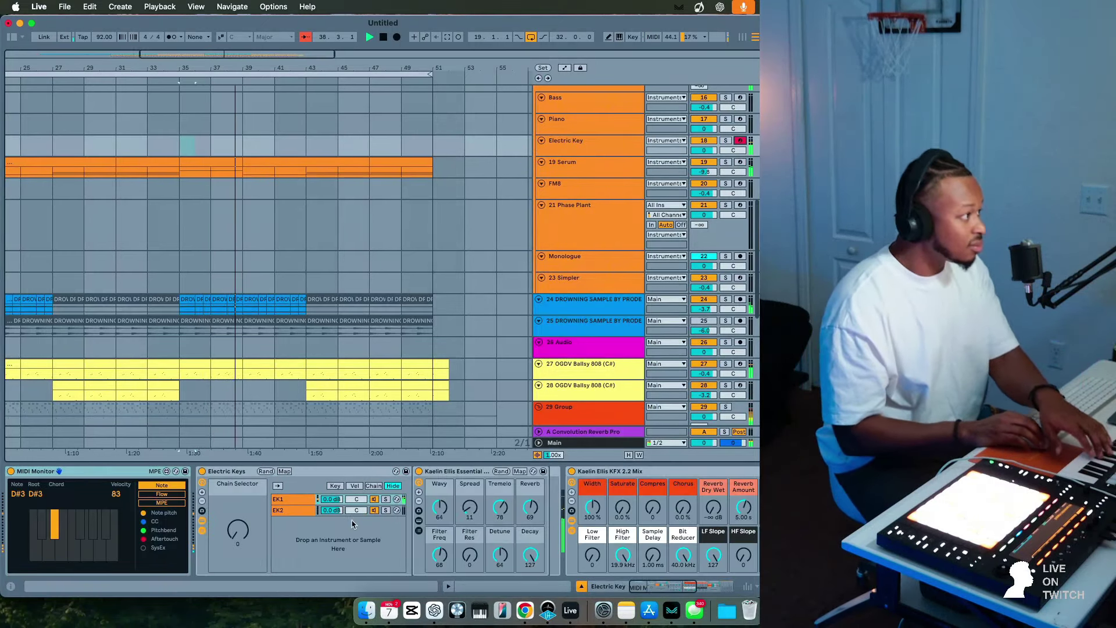
Copy the MIDI rack containing Pitch and Arpeggiator from the 19 Serum track.
click(587, 168)
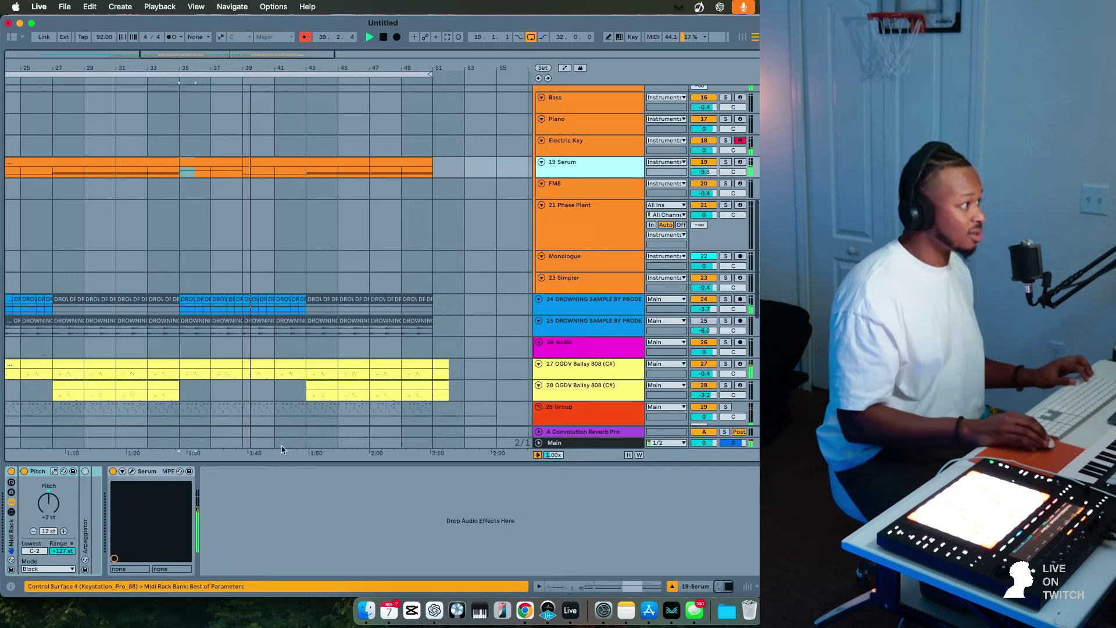
click(7, 523)
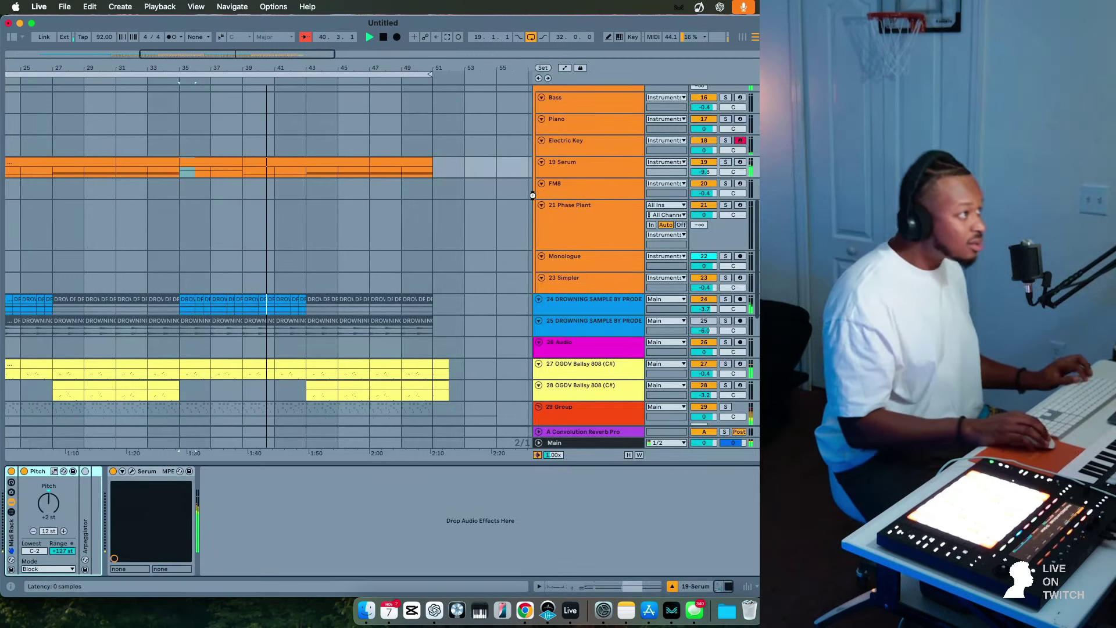
Deactivate the clips of track 27 OGDV Ballsy 808 (C#) from bar 43 to bar 52.
scroll(267, 262, down, 4)
click(221, 278)
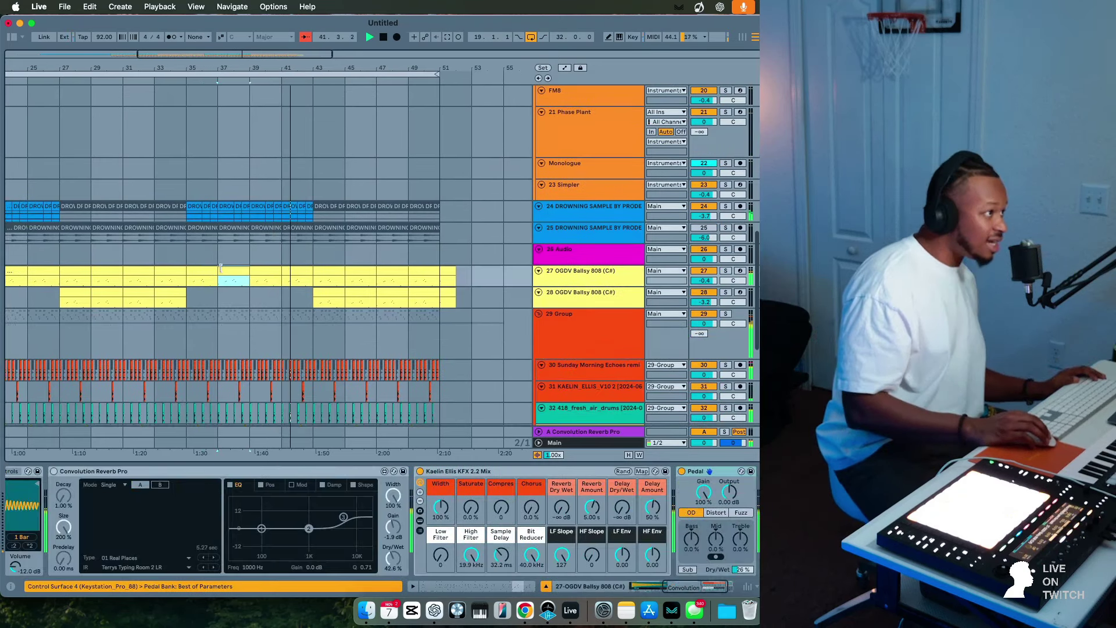
shift+click(298, 271)
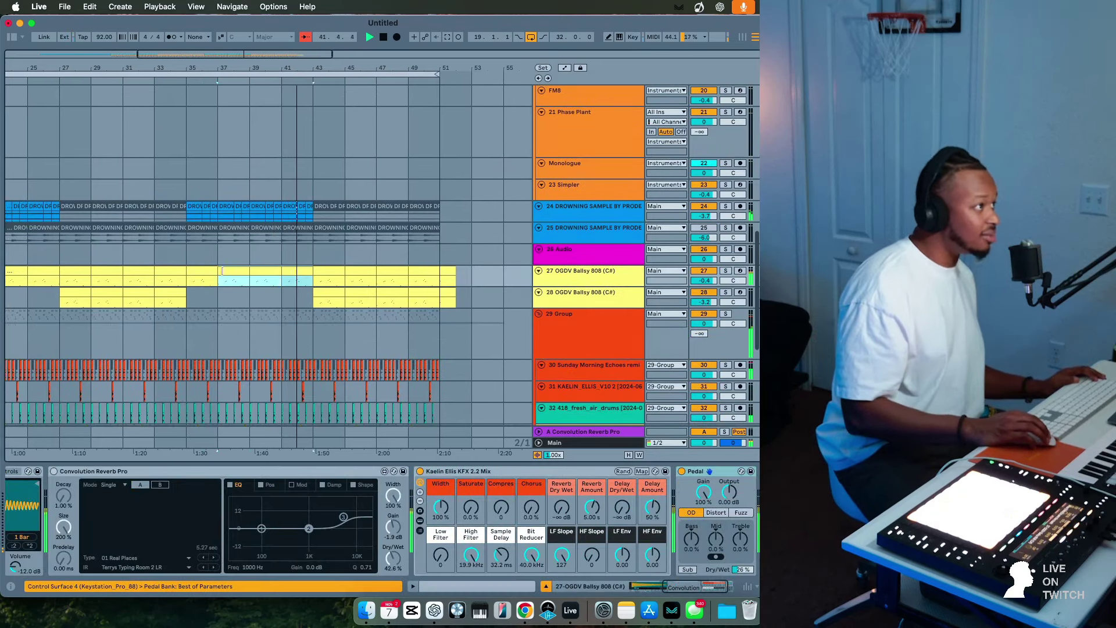
click(337, 270)
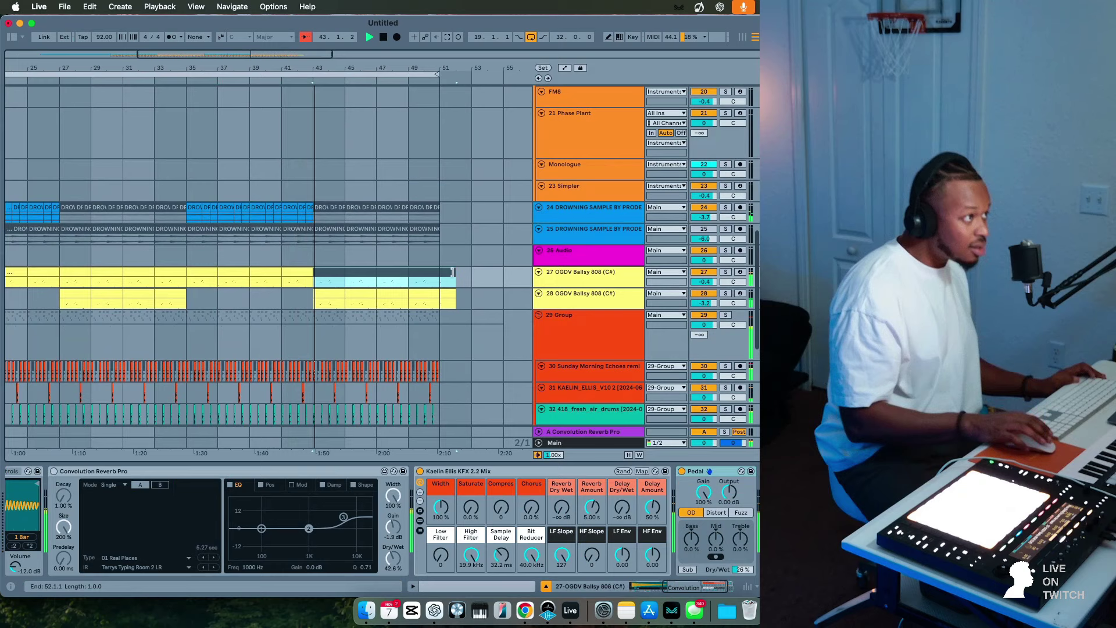
click(328, 299)
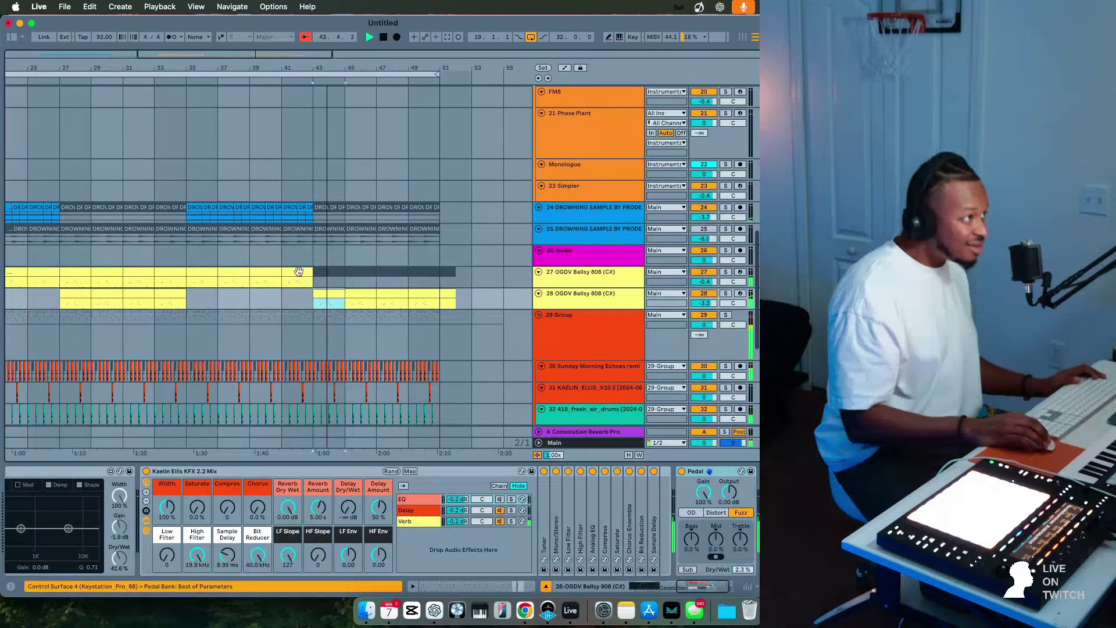
Set the arrangement loop to bars 43–51.
scroll(336, 267, up, 4)
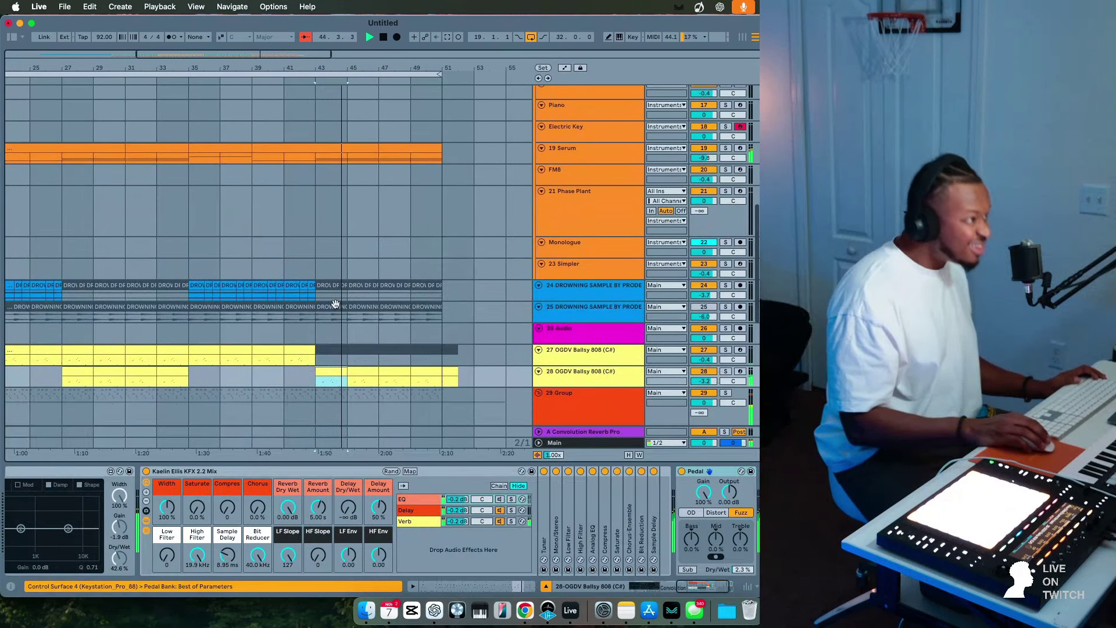
drag(336, 269, 440, 269)
right_click(439, 271)
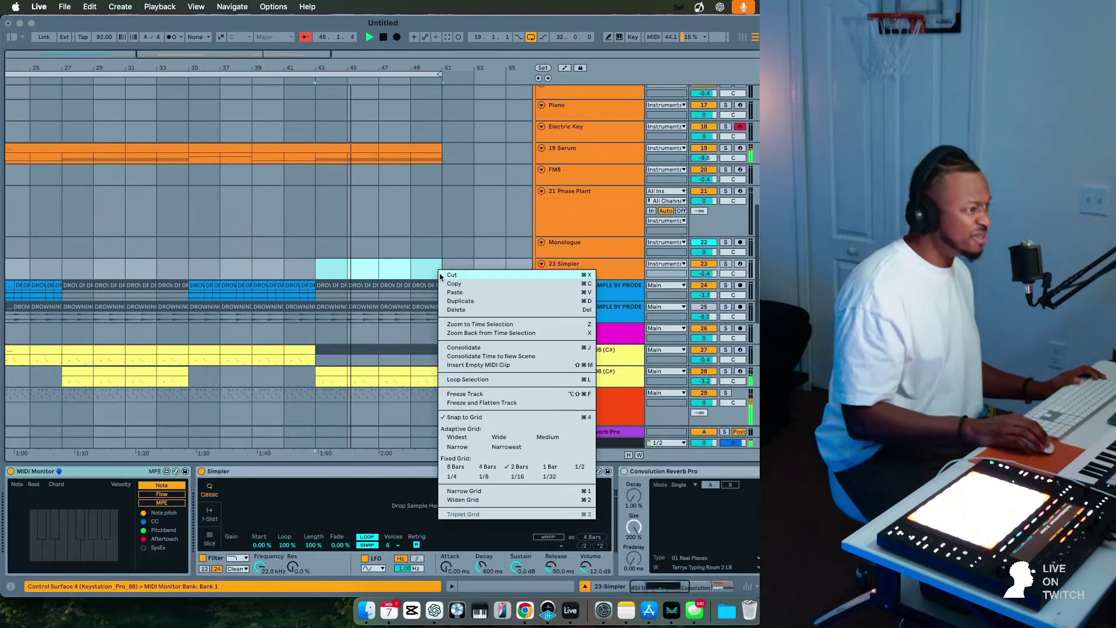
click(474, 382)
Deactivate the track 27 808 clips in bars 35–43 and extend the loop to start at bar 35.
click(299, 357)
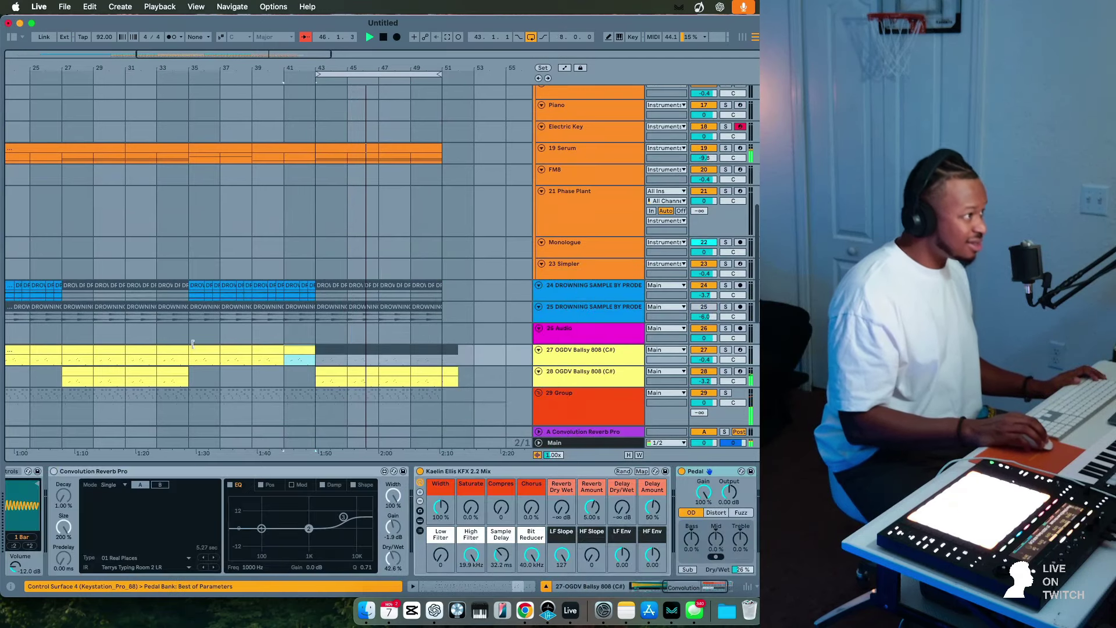
shift+click(198, 352)
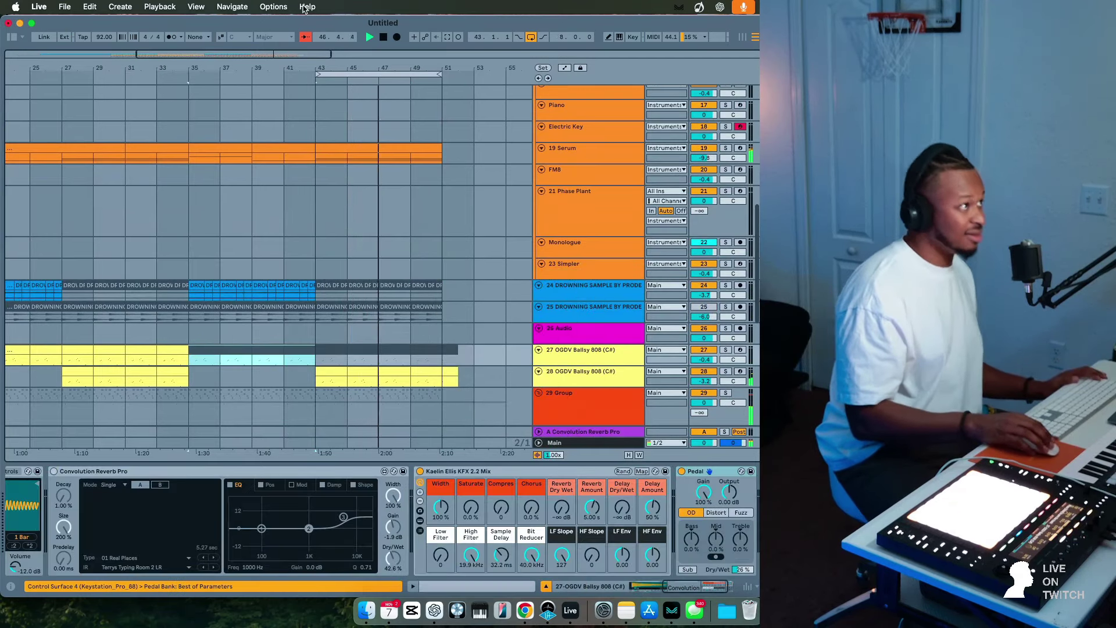
drag(317, 74, 221, 78)
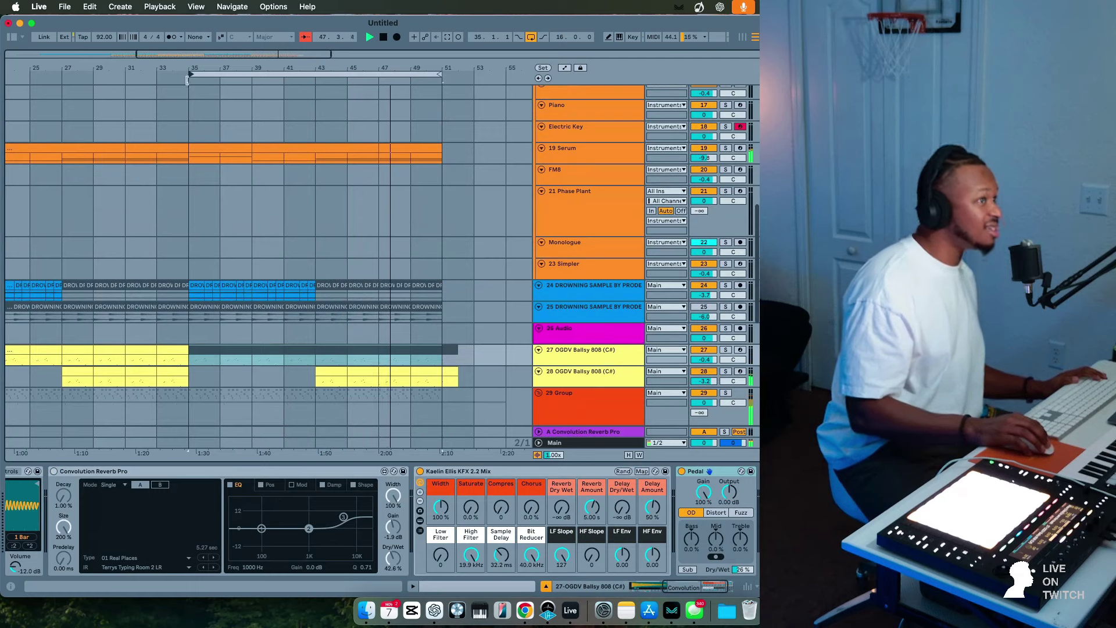
Paste the copied MIDI rack onto the Electric Key track and set Saturate in its KFX 2.2 Mix rack to 43 %.
click(611, 139)
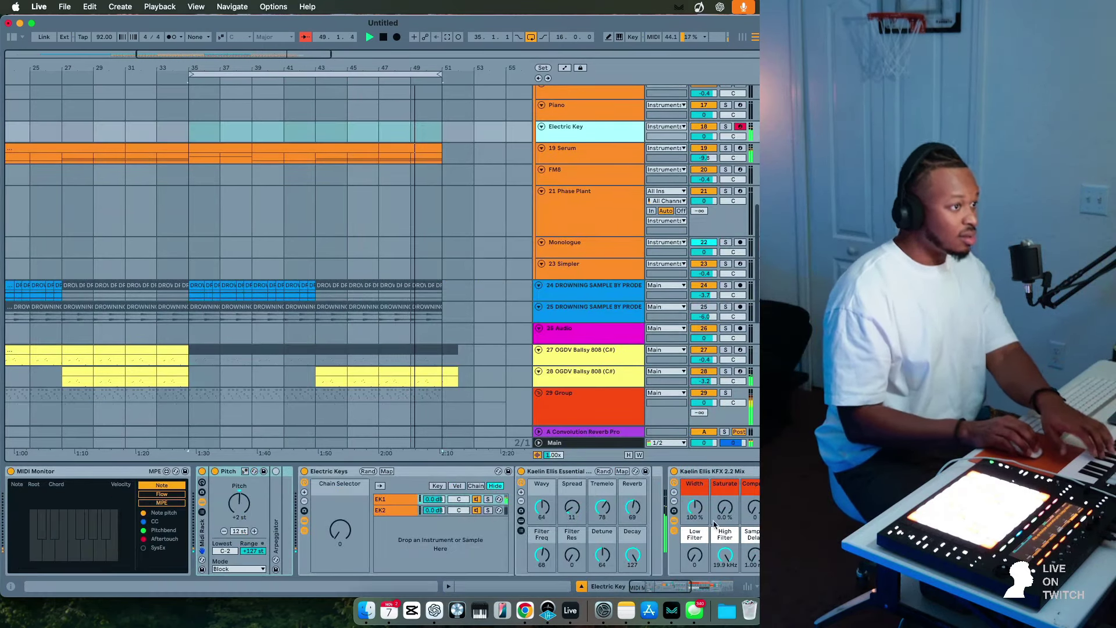
drag(725, 508, 725, 465)
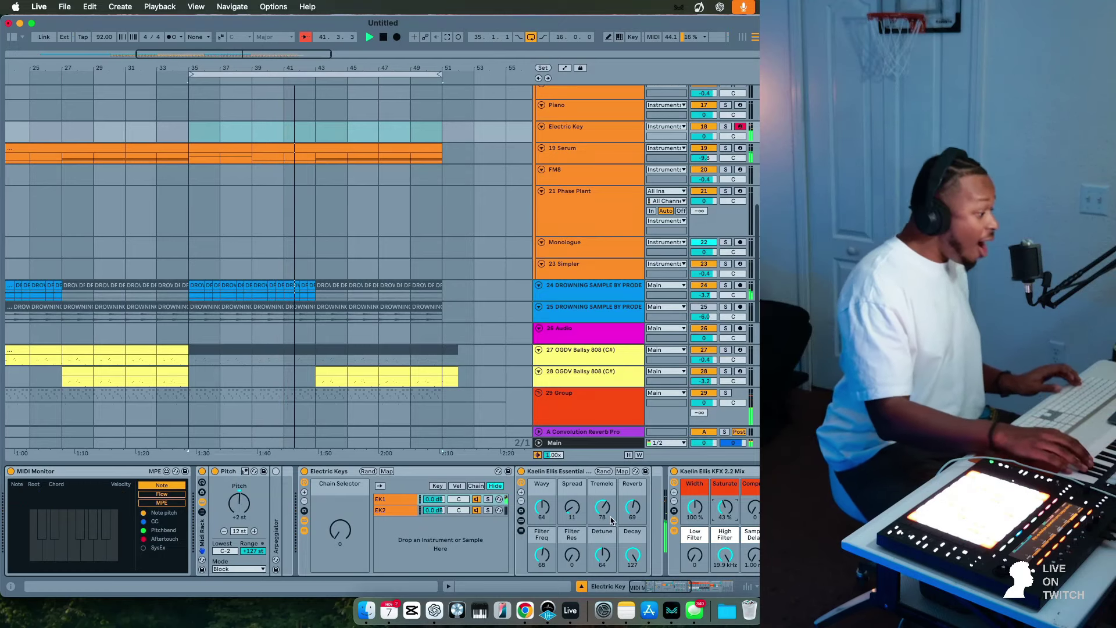
key(super+space)
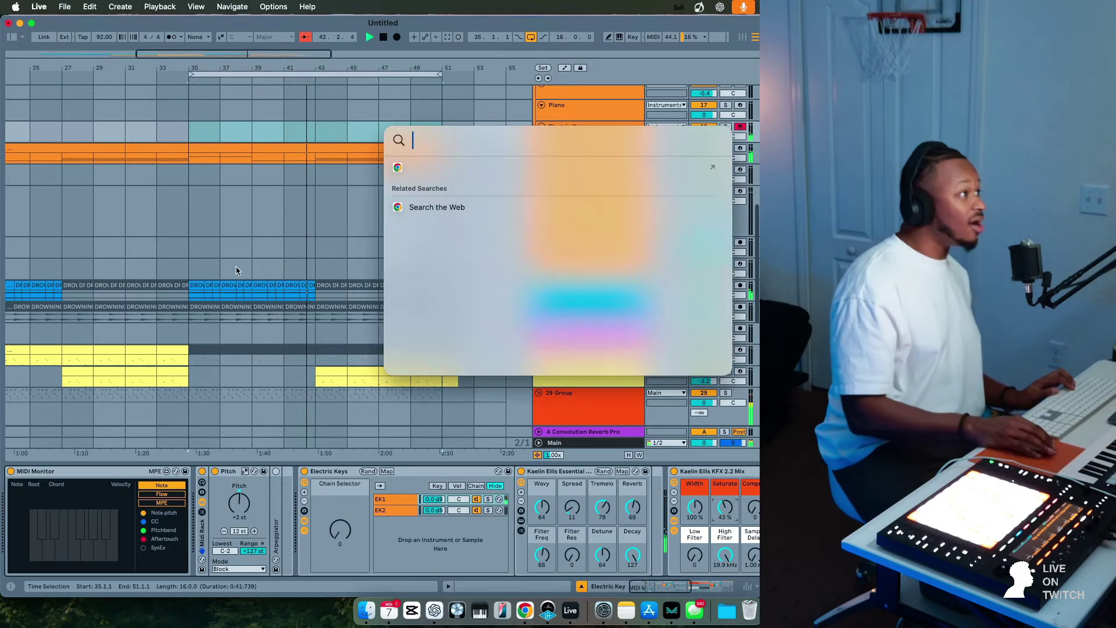
click(236, 270)
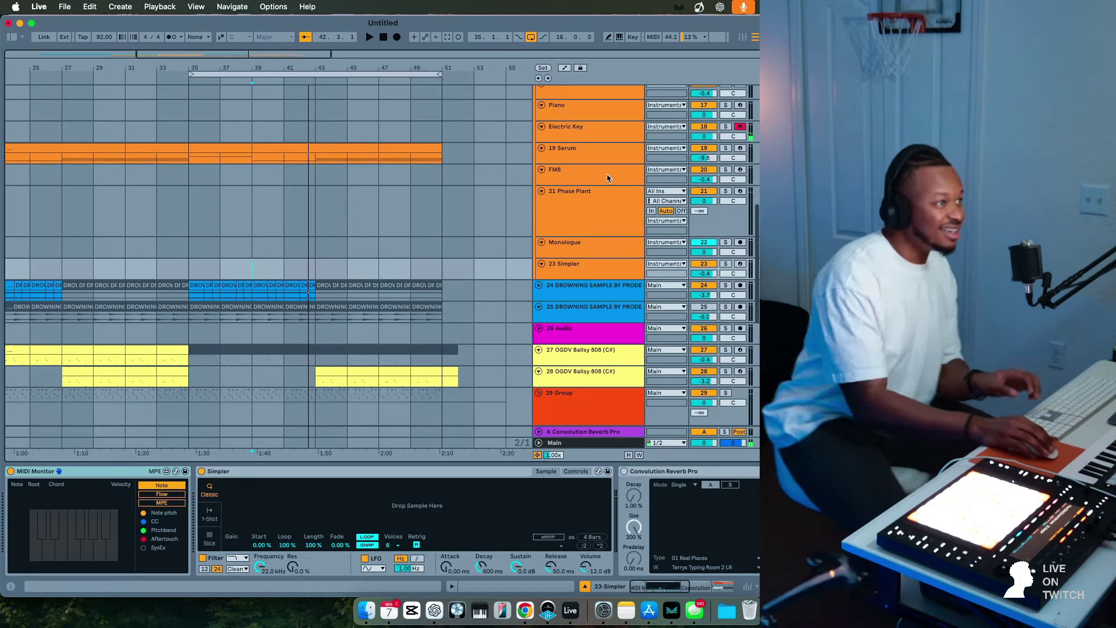
Place the insert marker at bar 35 on the Electric Key track.
click(606, 154)
click(605, 137)
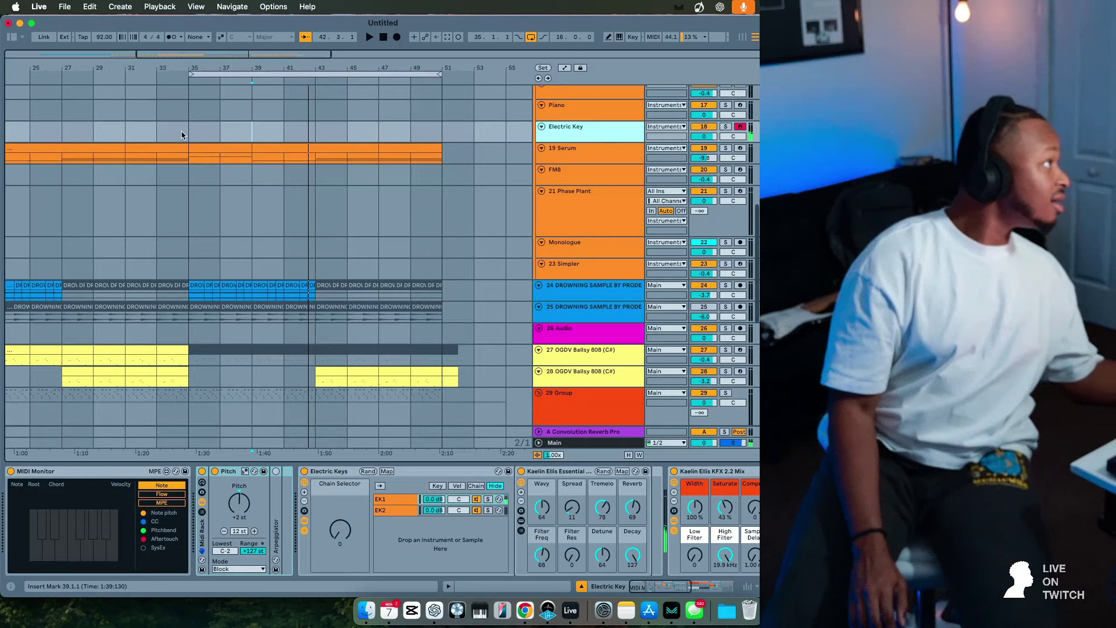
click(186, 135)
Record a trial take on the Electric Key track from bar 35 and undo it.
key(F9)
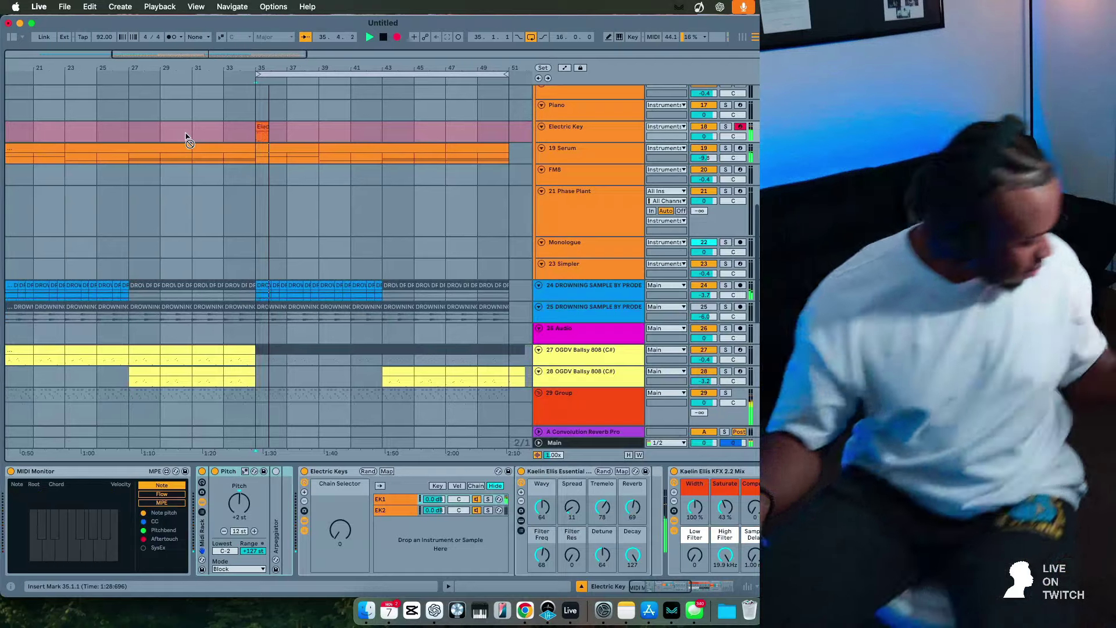
key(space)
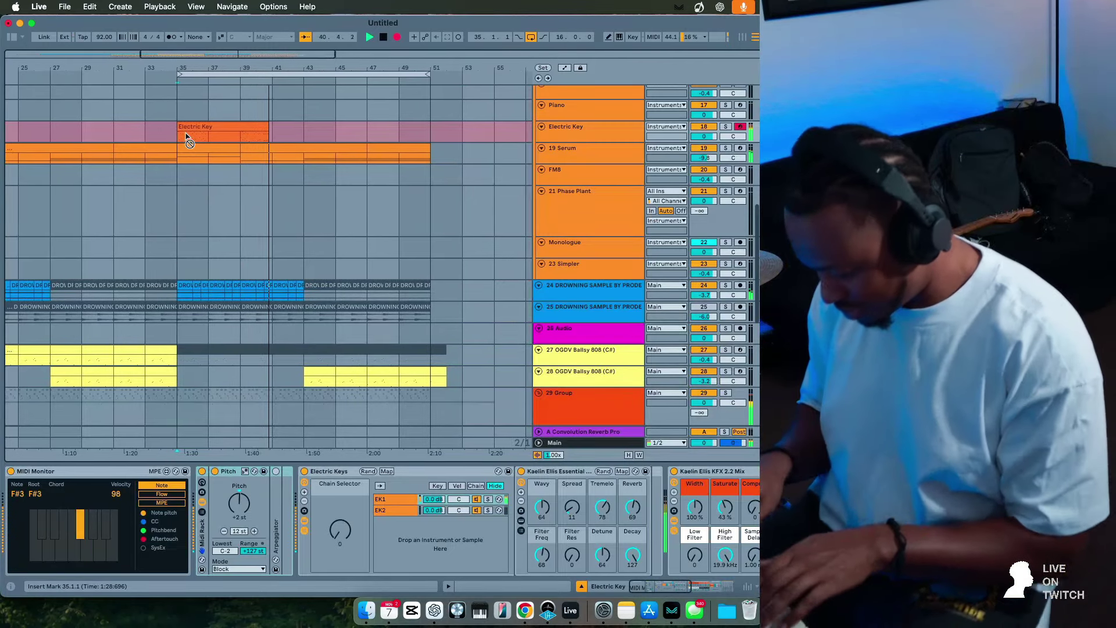
key(space)
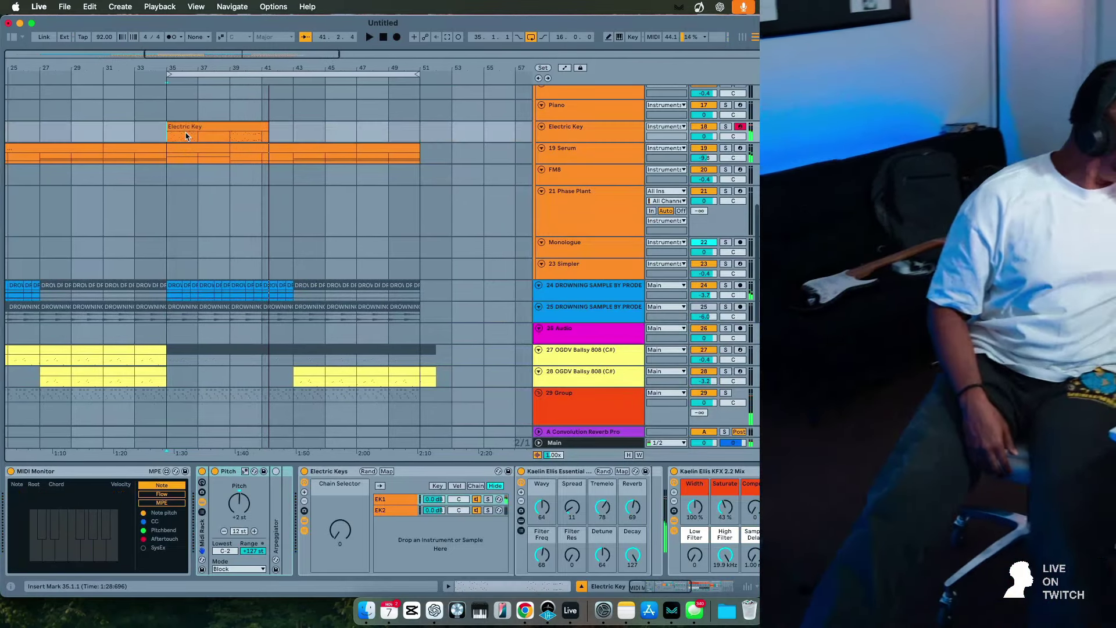
key(super+z)
Record the Electric Key part from bar 35 to about bar 42.
key(F9)
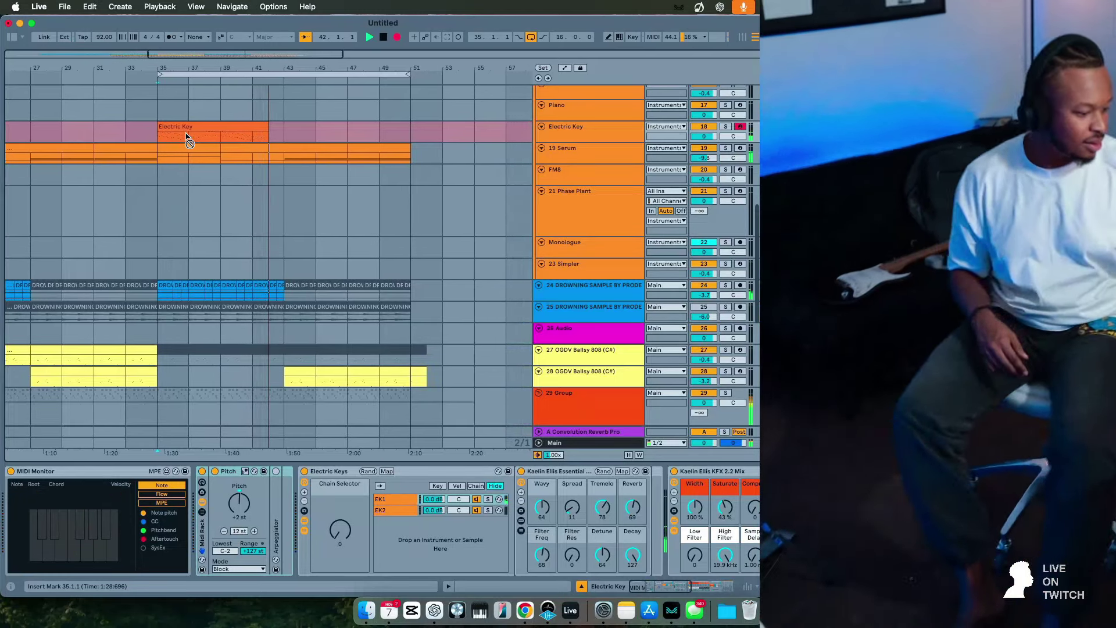
scroll(186, 136, down, 2)
scroll(186, 137, down, 1)
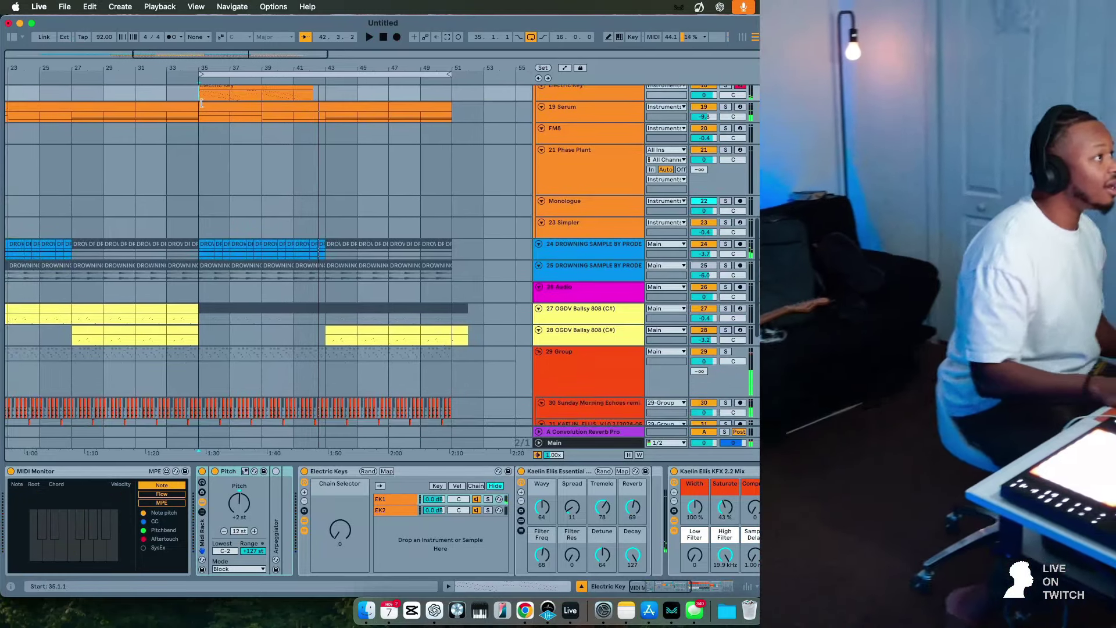
Duplicate the four-bar Electric Key clip at bars 35–39 through bar 43 and set the track's volume to -7.1.
key(space)
scroll(204, 122, left, 3)
scroll(214, 132, up, 2)
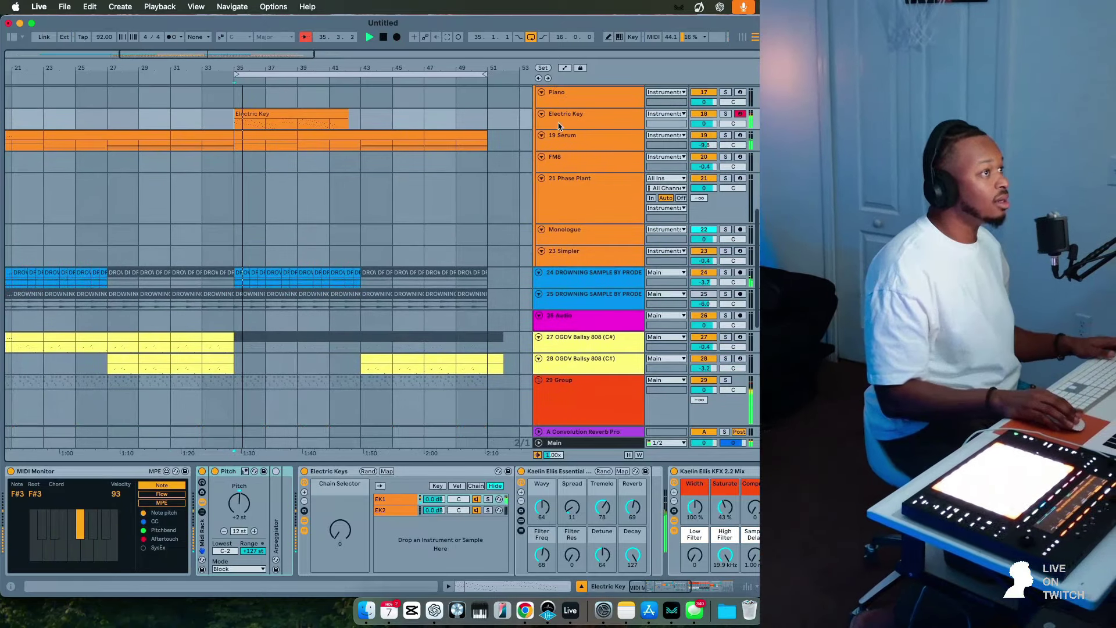
key(ctrl+d)
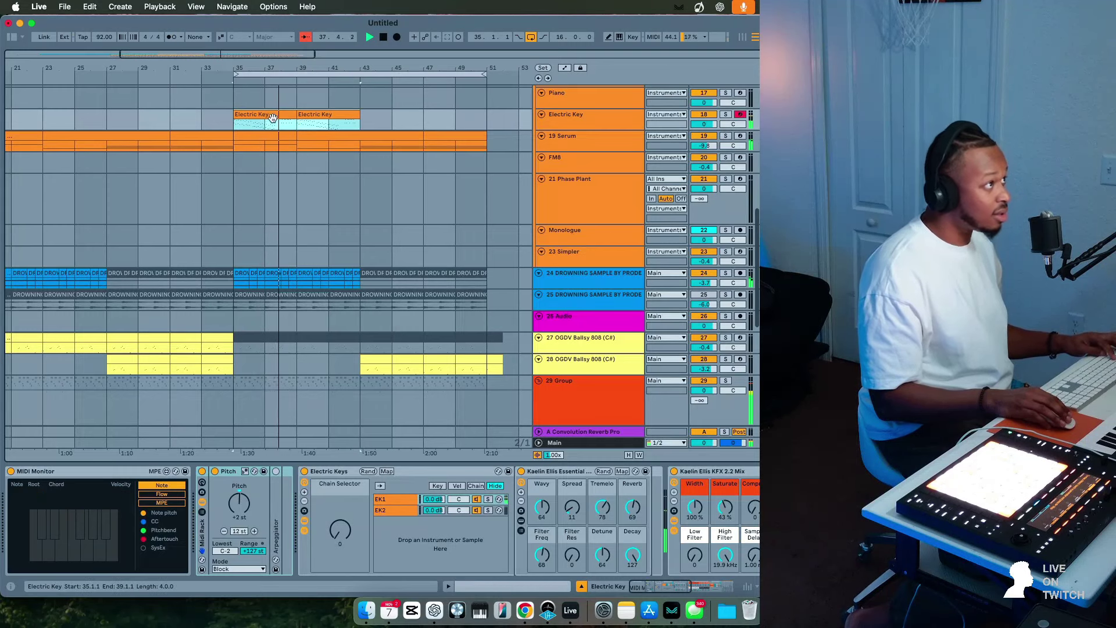
drag(703, 125, 703, 137)
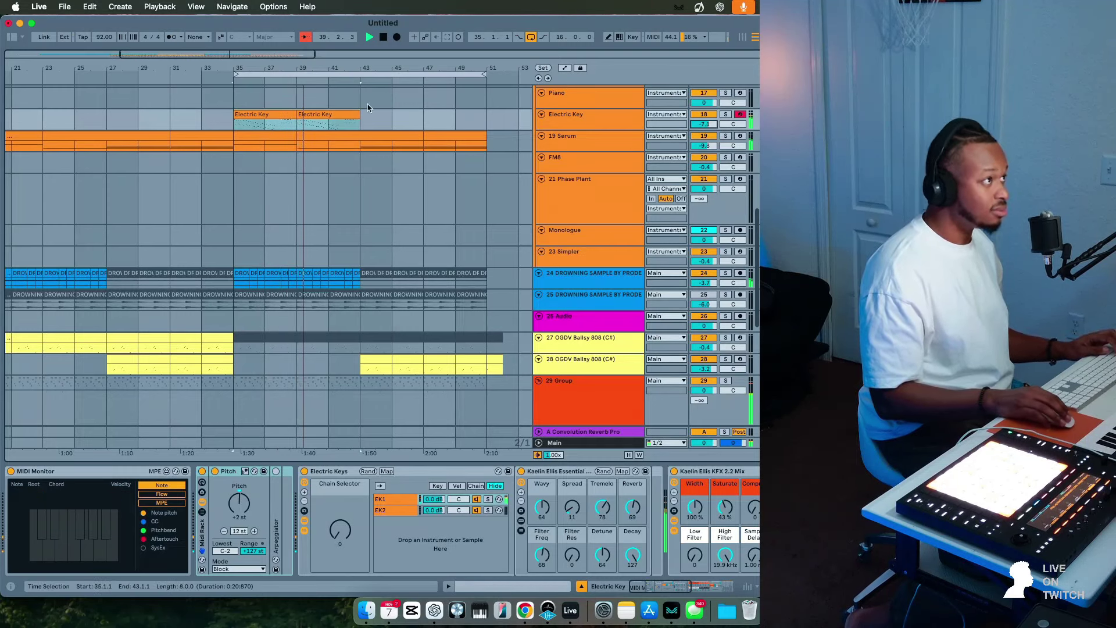
Duplicate the Electric Key clips of bars 35–43 so the part continues through bar 51.
click(345, 124)
scroll(345, 125, up, 3)
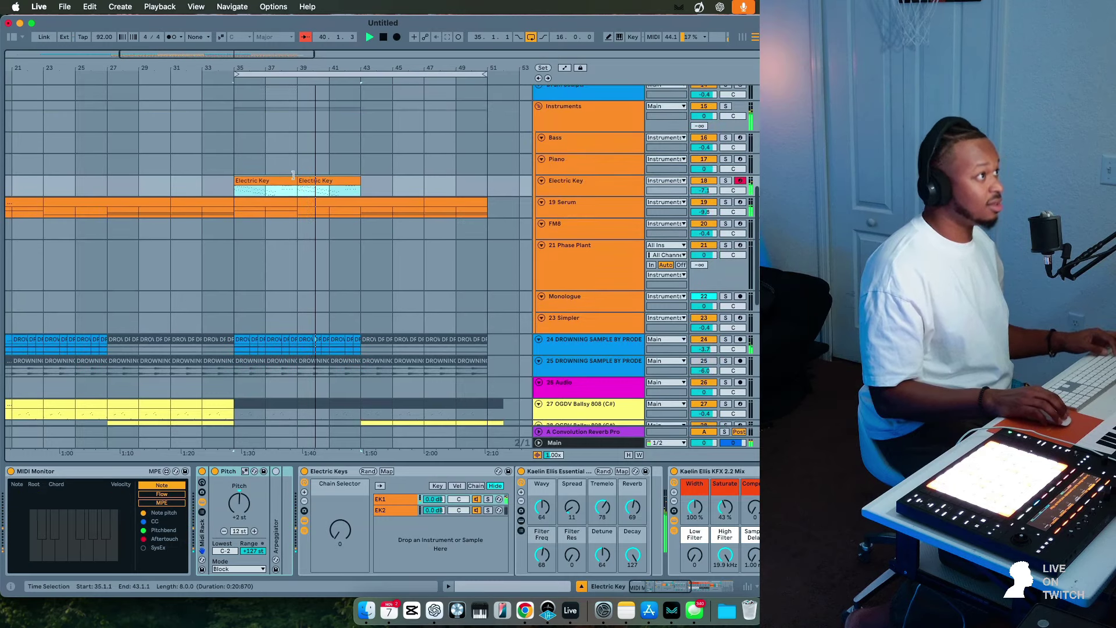
click(320, 181)
key(super+d)
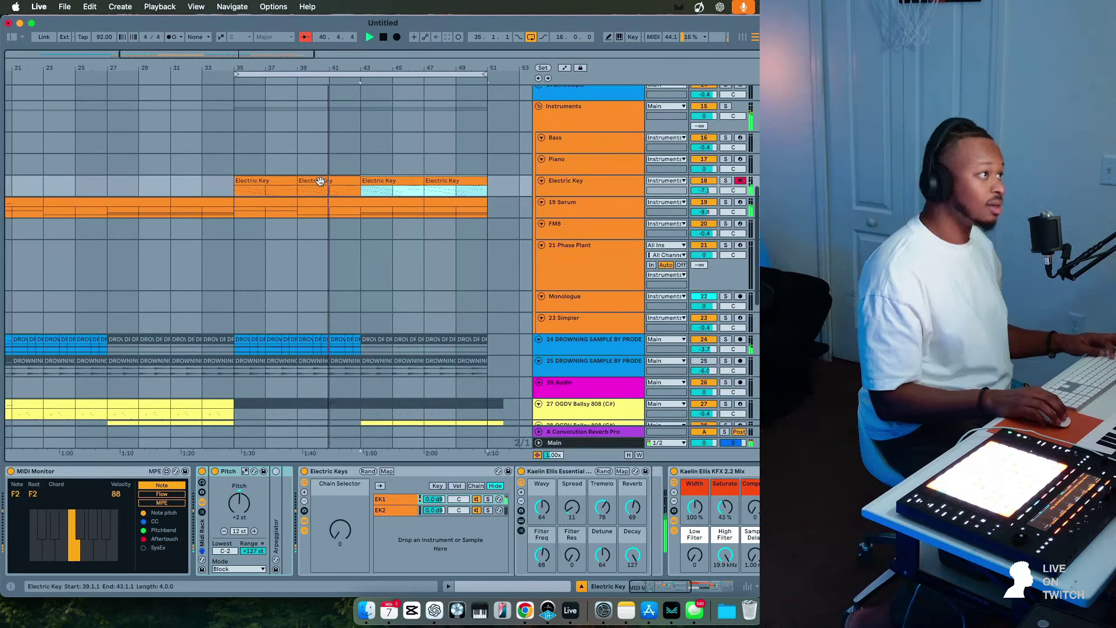
scroll(320, 185, down, 2)
scroll(320, 184, up, 3)
scroll(324, 185, down, 3)
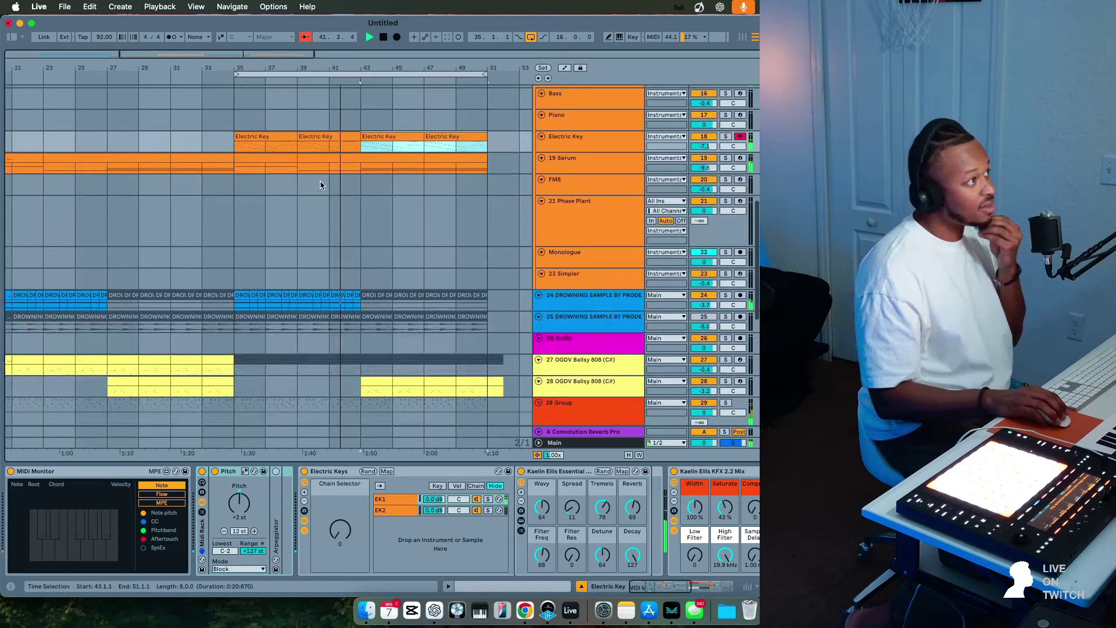
Shorten the loop to bars 35–43 and arm the Bass track.
drag(488, 74, 358, 75)
scroll(436, 145, up, 8)
scroll(436, 145, up, 1)
click(598, 293)
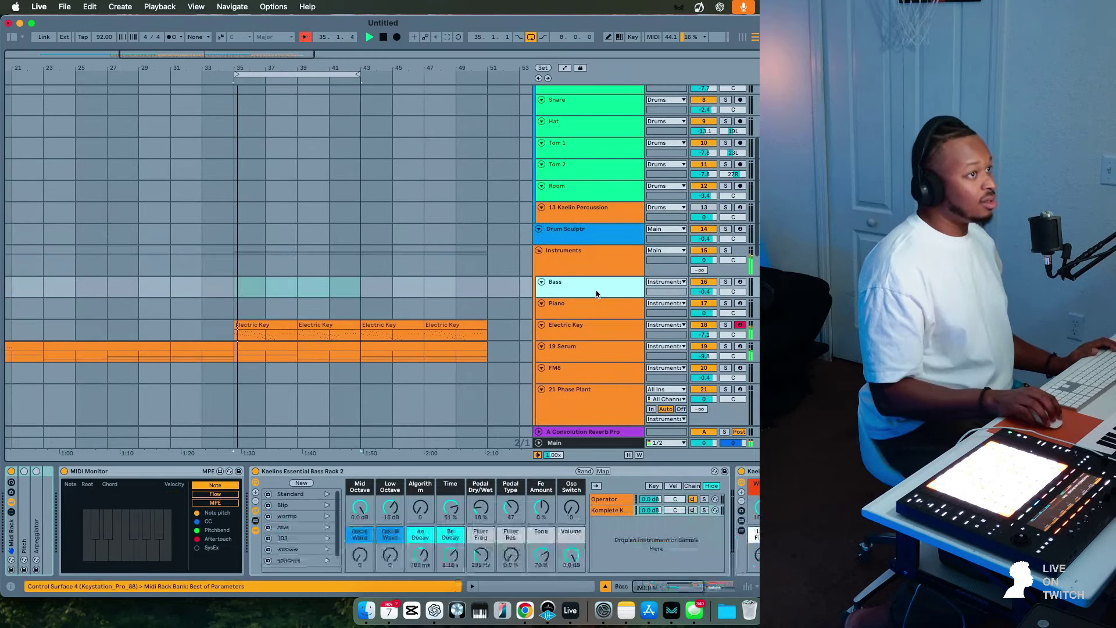
click(741, 283)
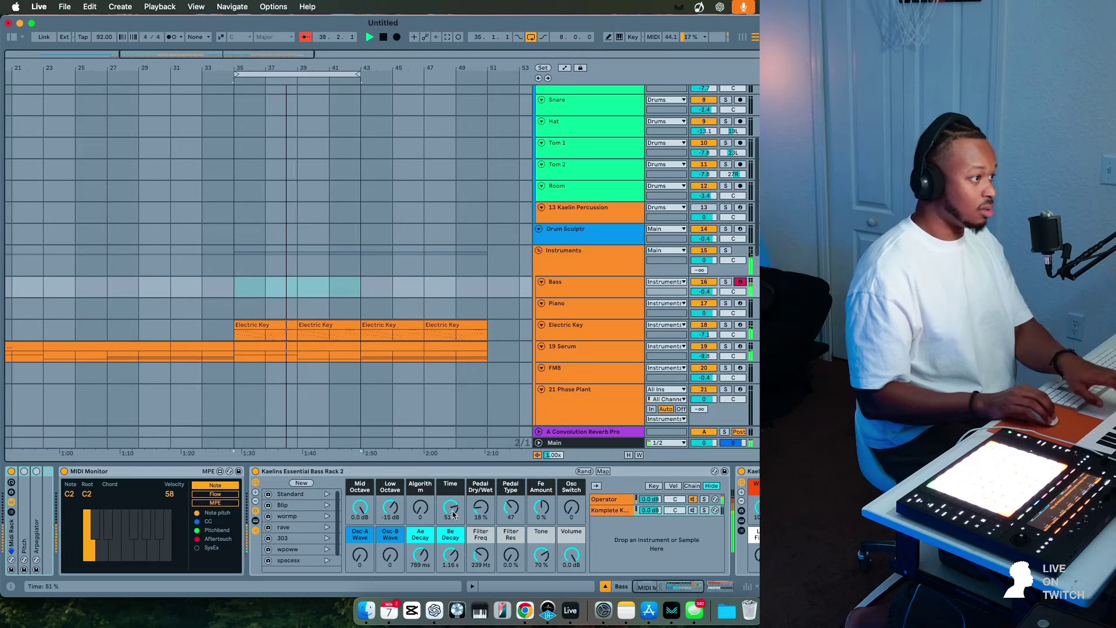
Set Time to 100 % and Osc-A Wave to 34 on the Essential Bass Rack 2 and capture a bass part over bars 35–43.
drag(451, 507, 450, 465)
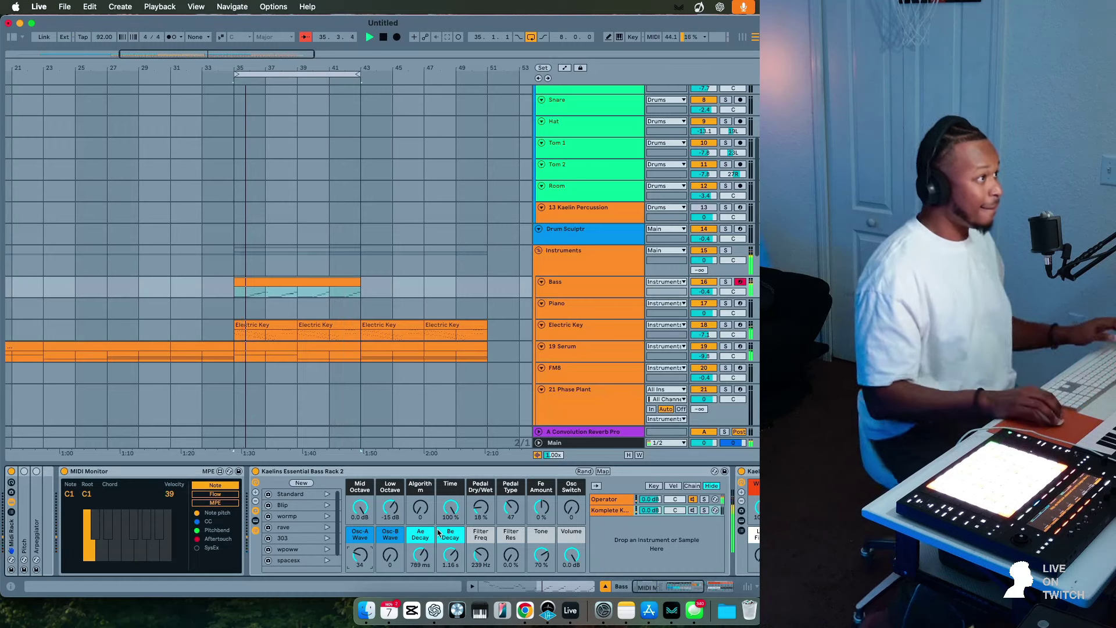
click(316, 295)
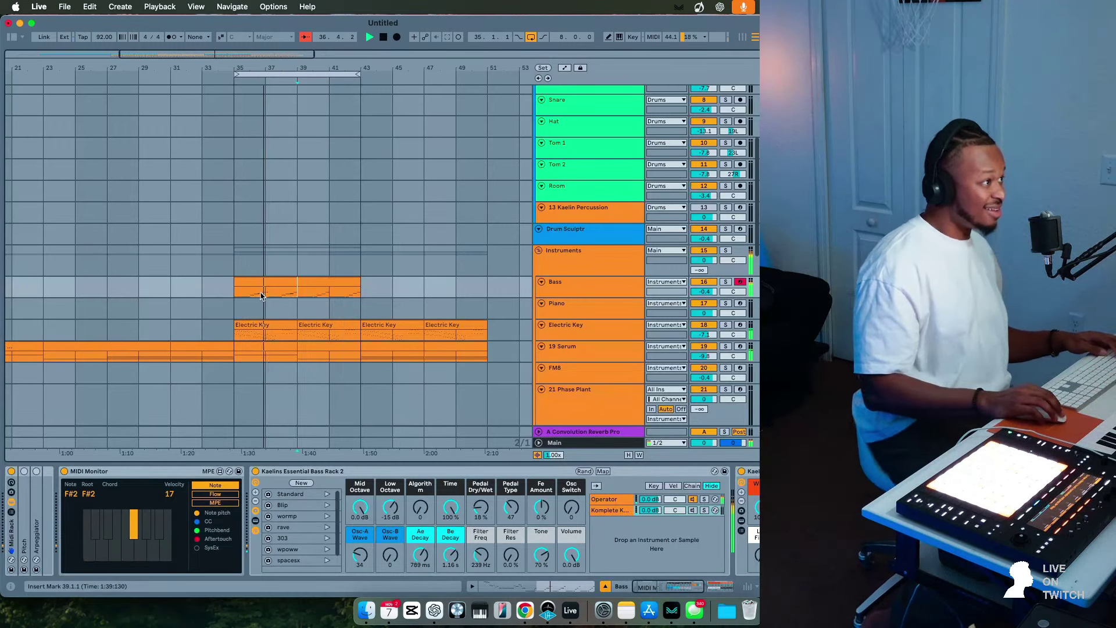
mouse_move(278, 294)
mouse_down()
mouse_move(359, 294)
mouse_move(256, 286)
mouse_move(283, 289)
mouse_up()
Arm the Piano track and capture a piano part over bars 35–43.
click(553, 303)
scroll(388, 278, down, 10)
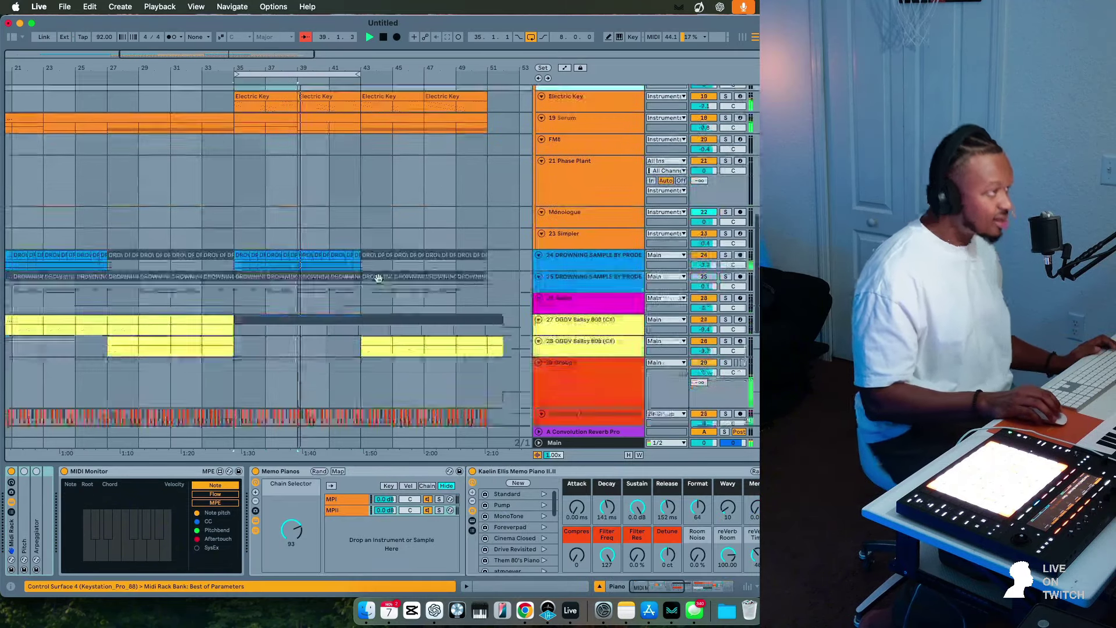
scroll(387, 277, down, 5)
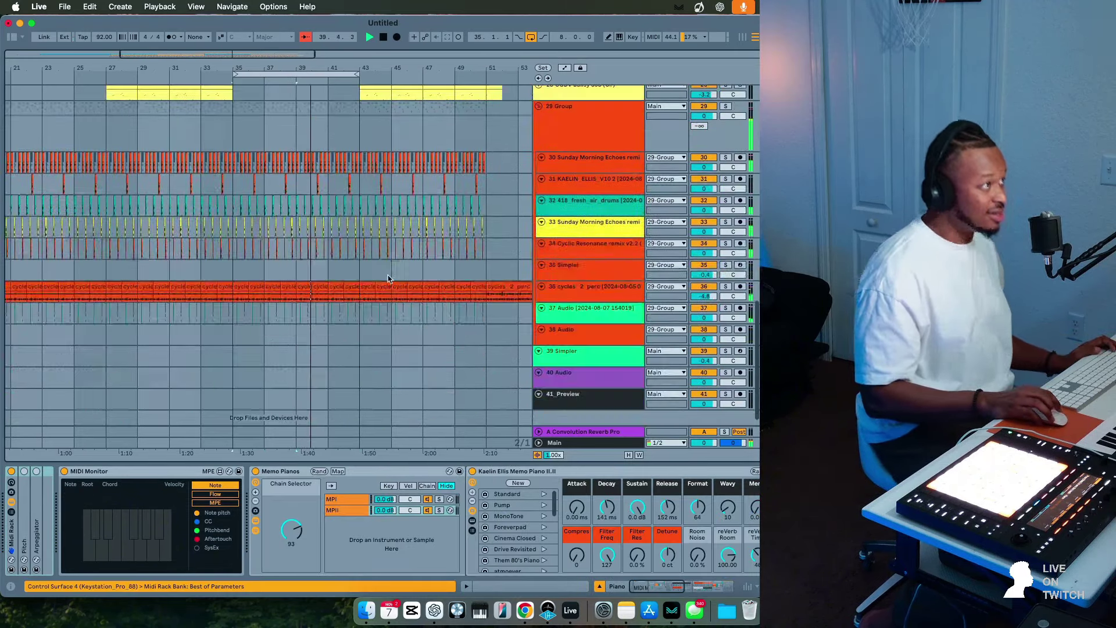
scroll(388, 277, up, 6)
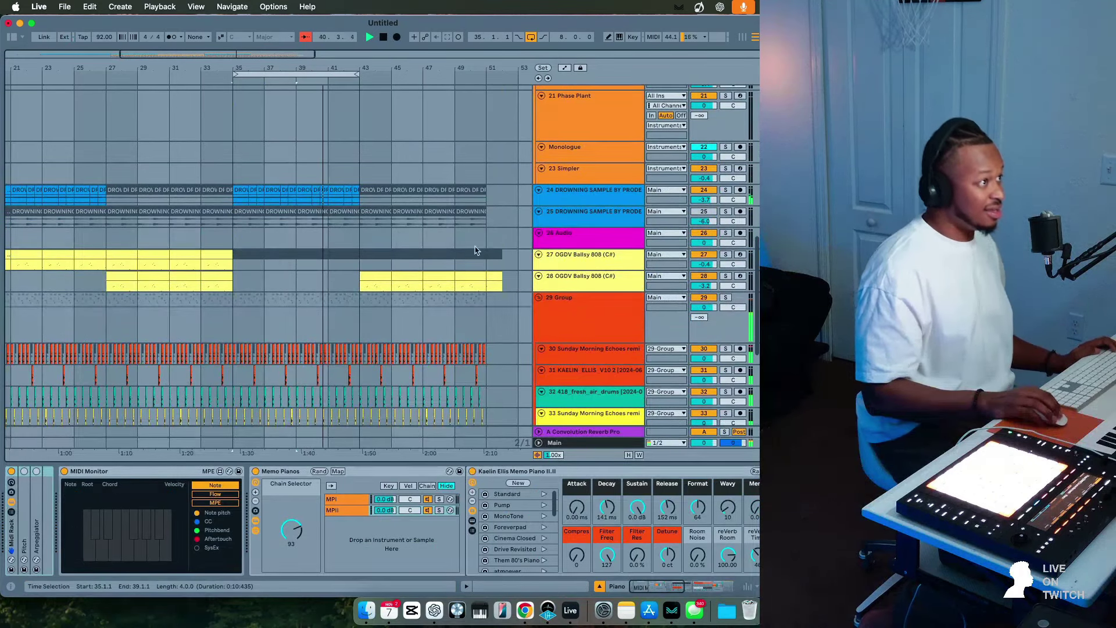
scroll(557, 240, up, 5)
click(577, 211)
click(590, 170)
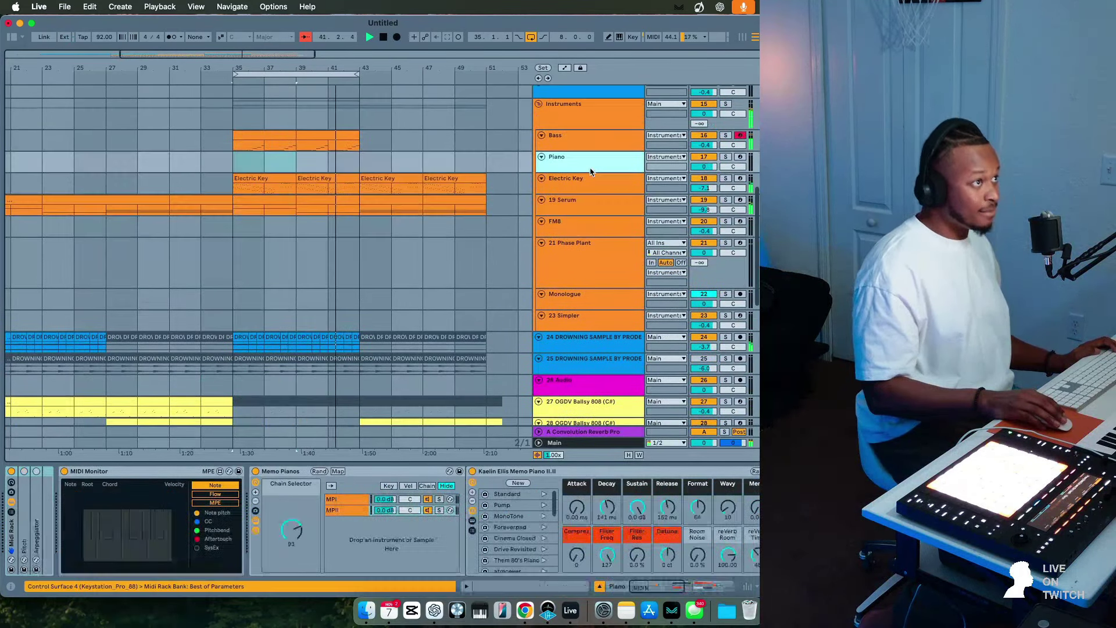
click(741, 157)
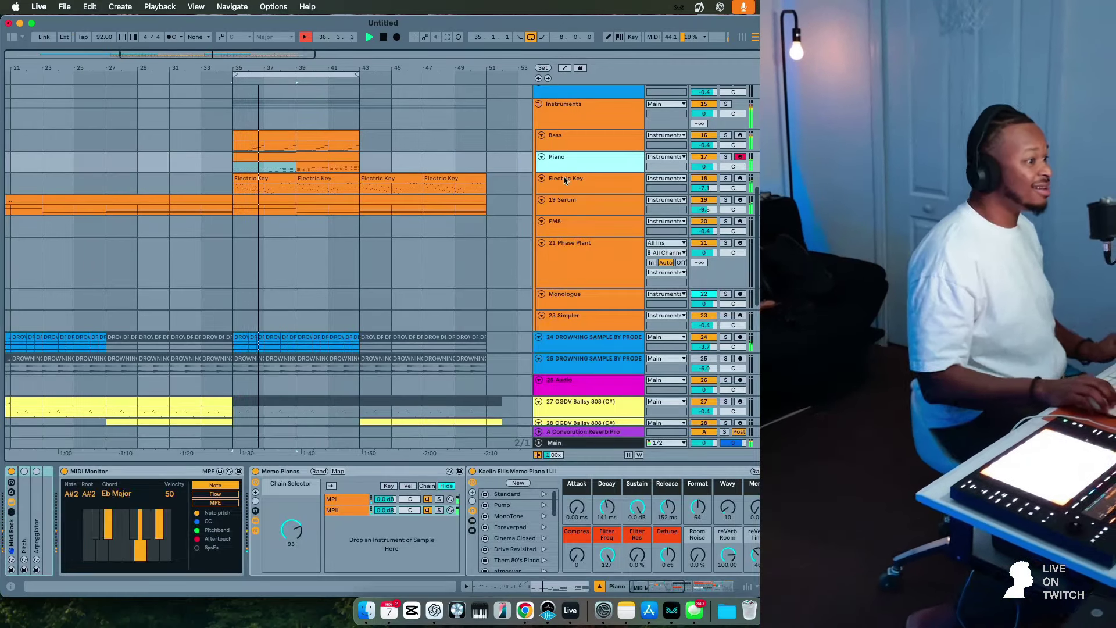
Set reVerb Time to 86 and reVerb Dry/Wet to 97 on the Piano track's Memo Piano II.II rack.
scroll(671, 553, right, 3)
drag(652, 556, 651, 508)
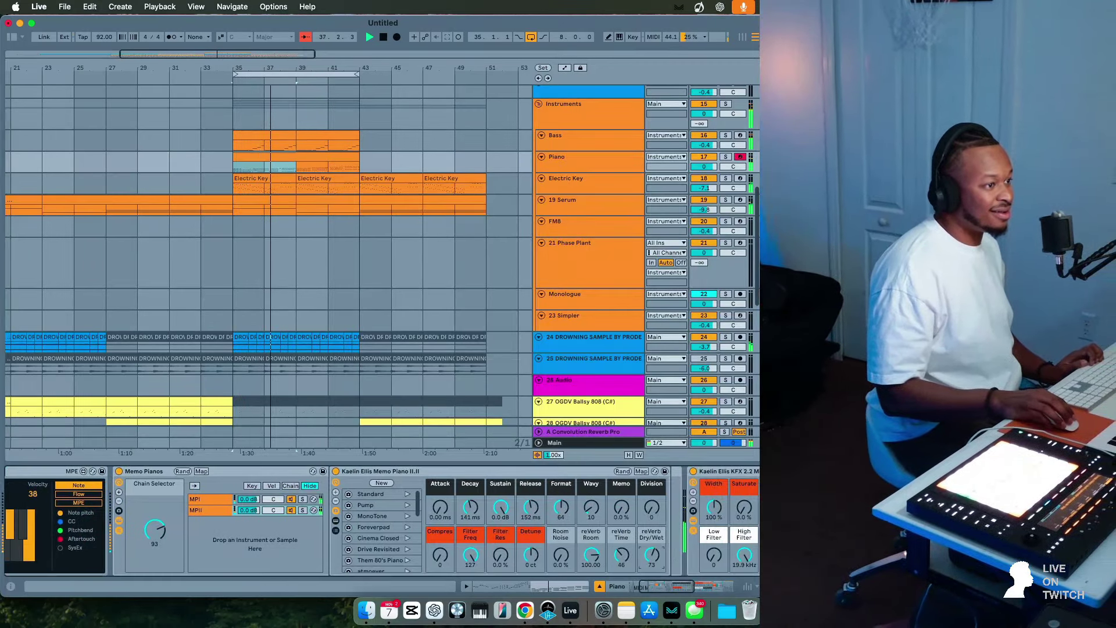
drag(621, 556, 621, 531)
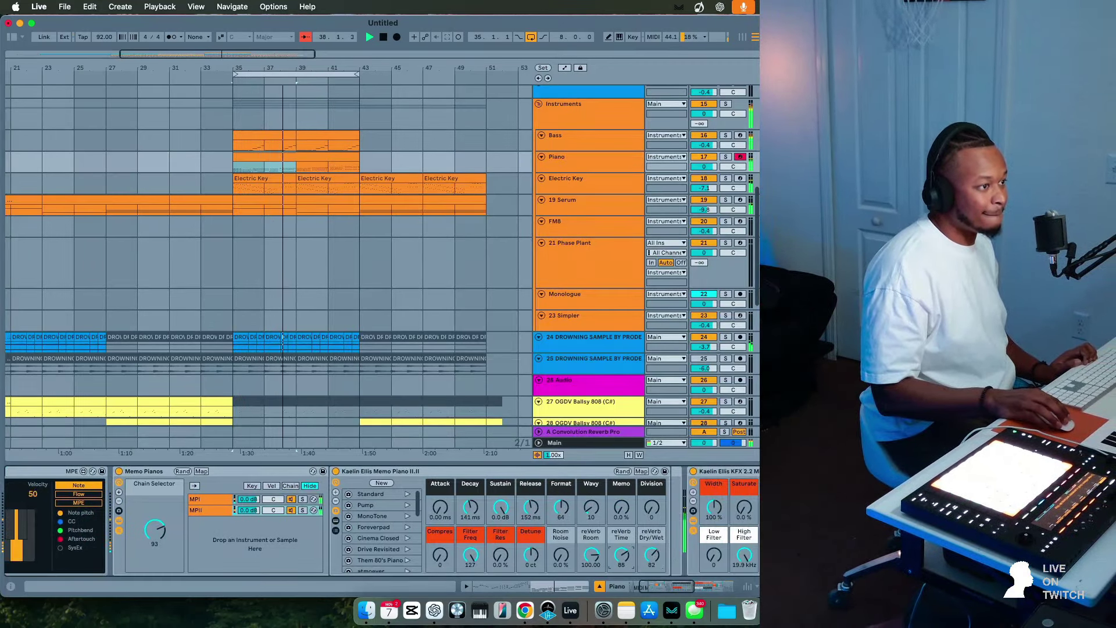
scroll(621, 531, right, 3)
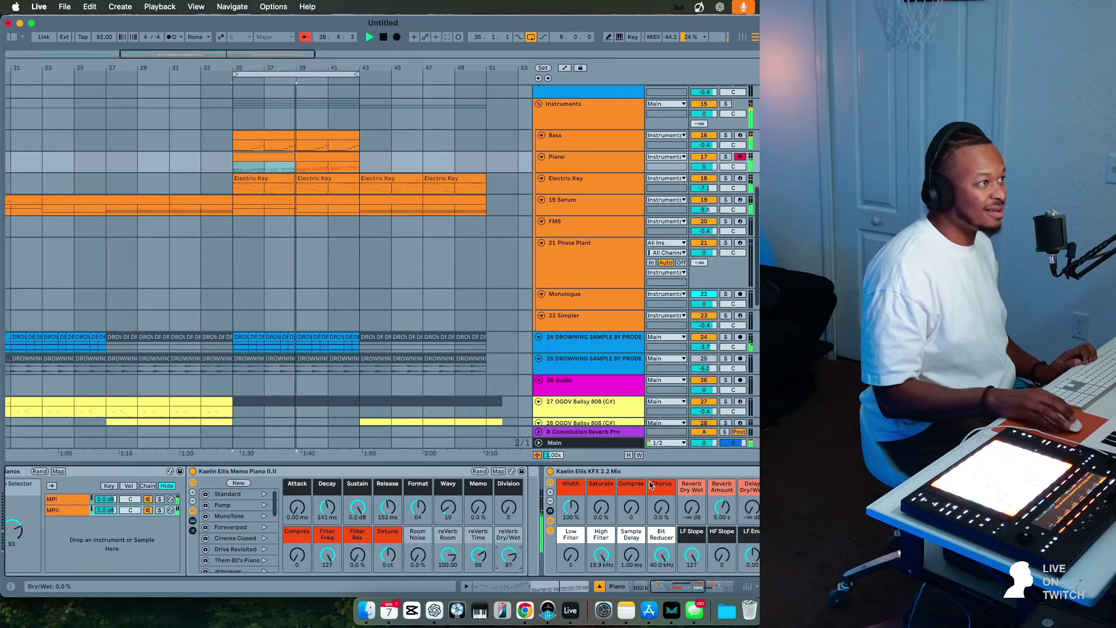
Extend the loop backwards to cover bars 19–43 and restart playback from bar 19.
scroll(681, 261, down, 5)
scroll(639, 264, down, 5)
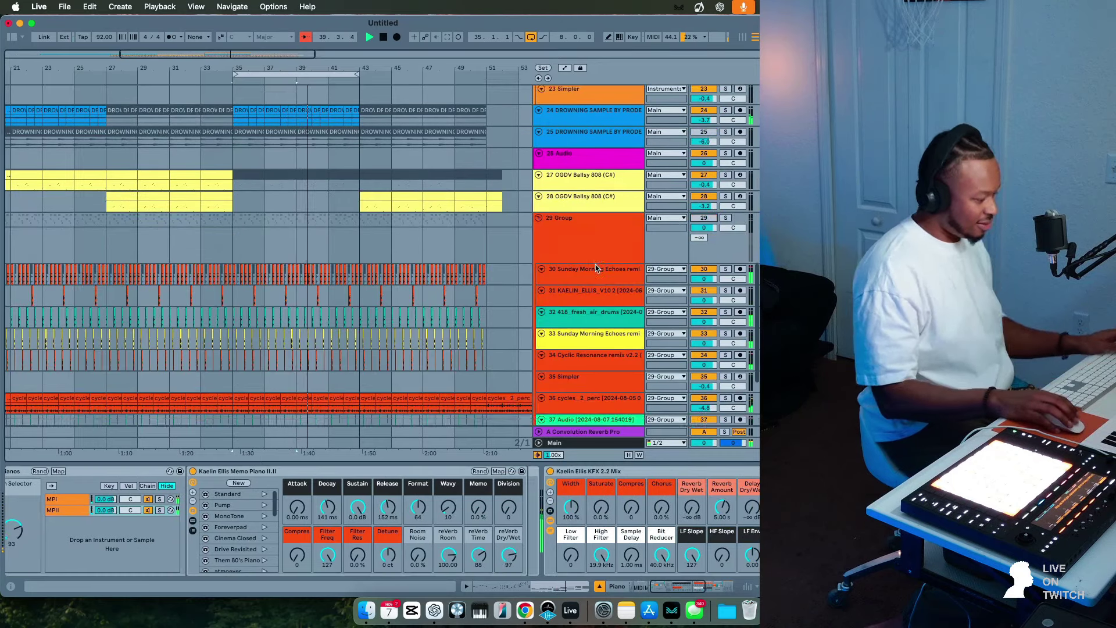
scroll(597, 268, up, 2)
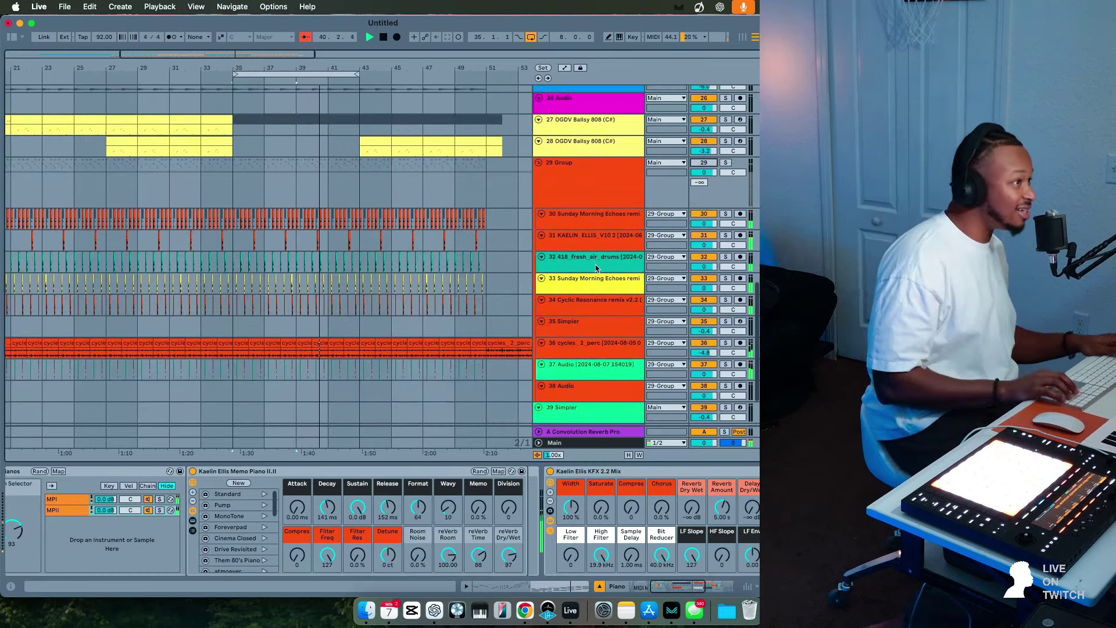
scroll(436, 256, up, 5)
scroll(418, 256, left, 2)
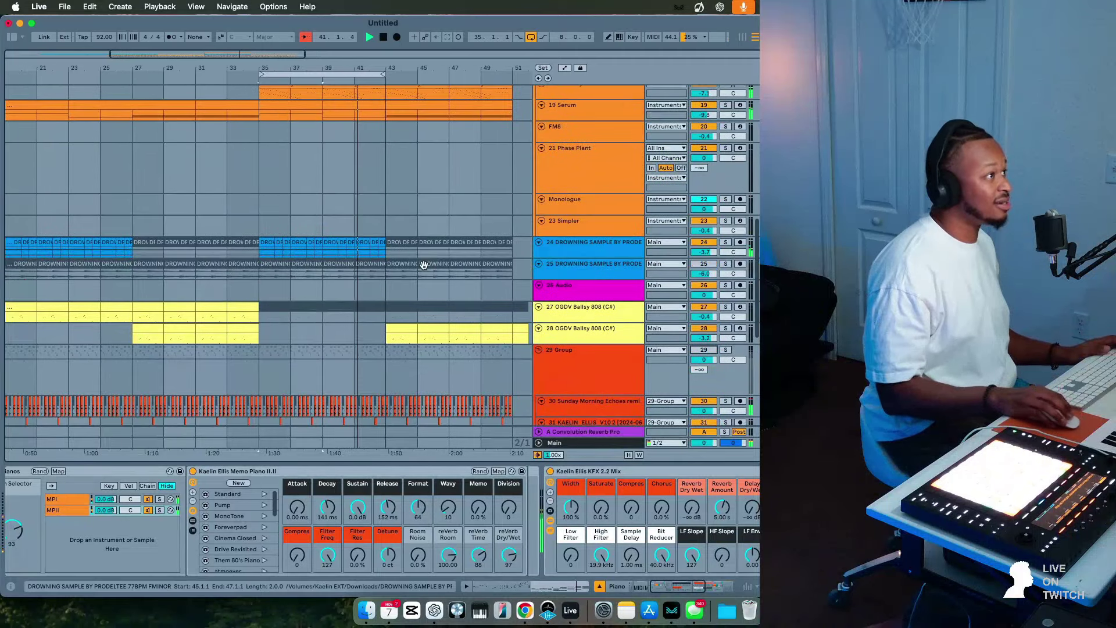
drag(262, 73, 78, 86)
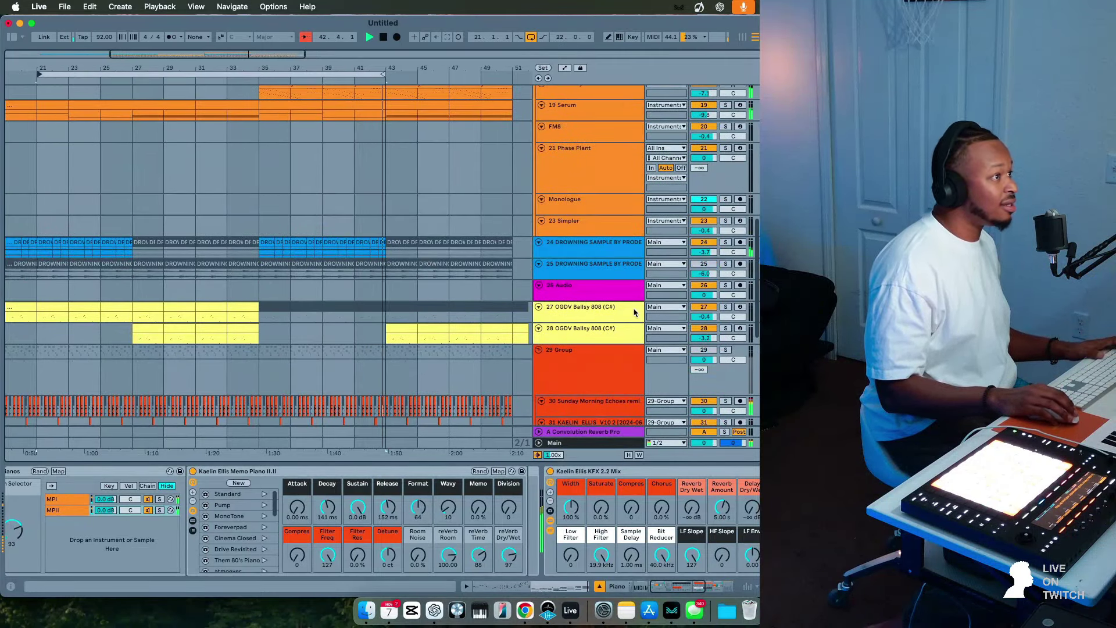
scroll(692, 265, down, 3)
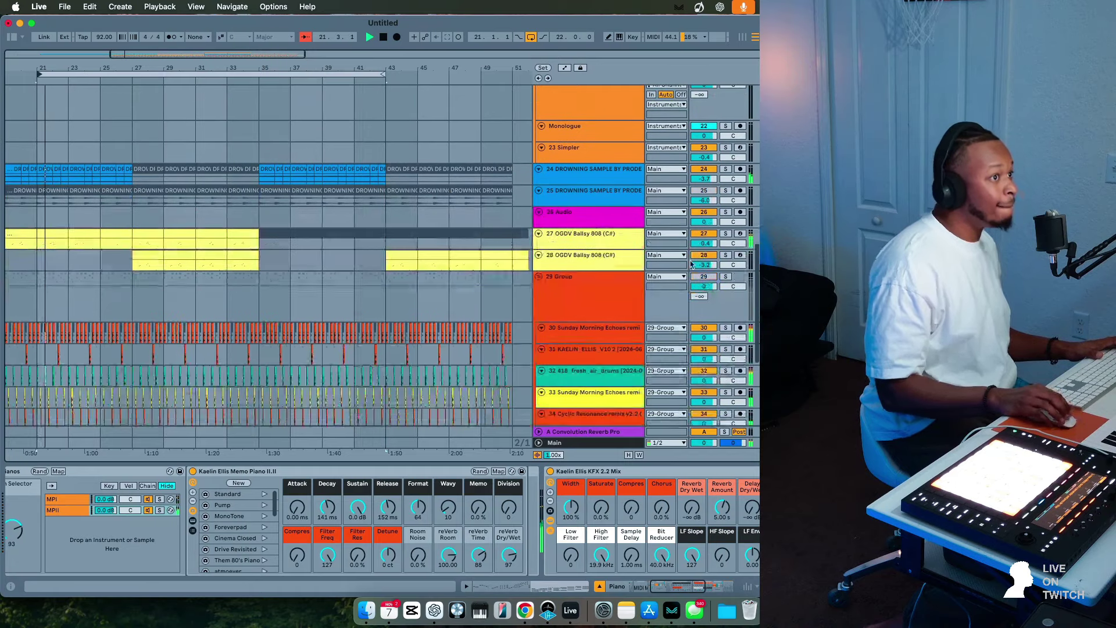
scroll(297, 249, up, 8)
scroll(297, 249, left, 3)
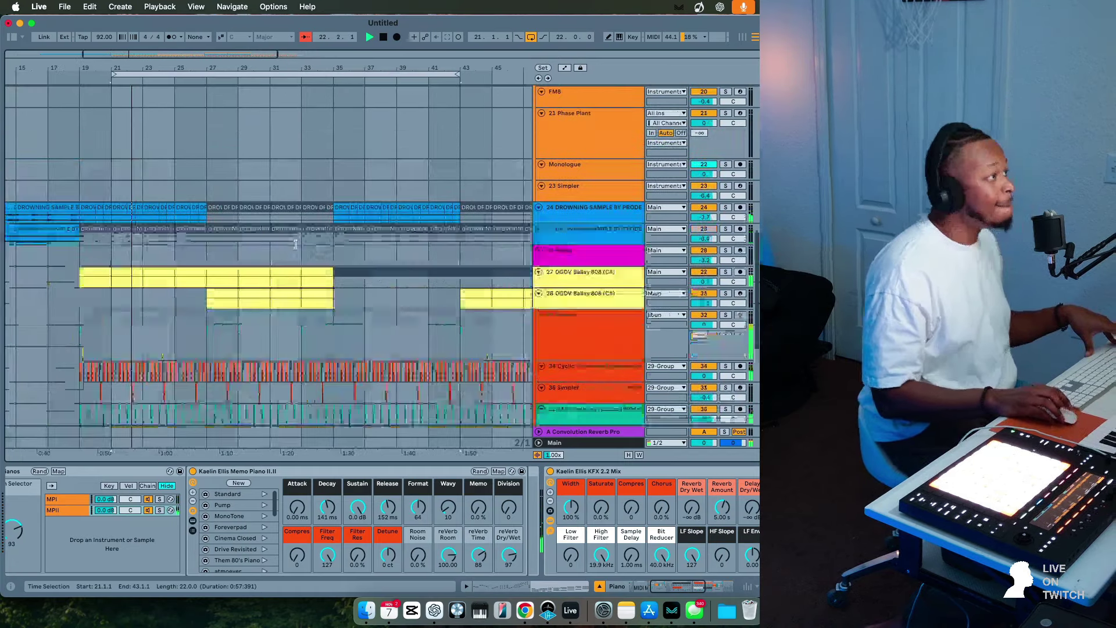
scroll(297, 249, down, 8)
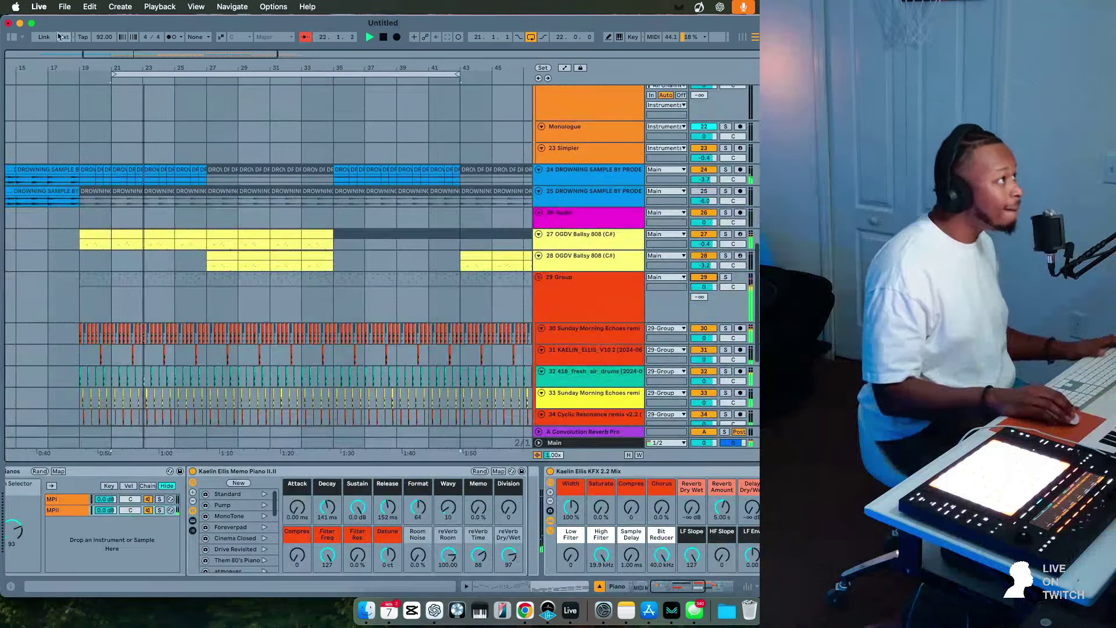
click(185, 154)
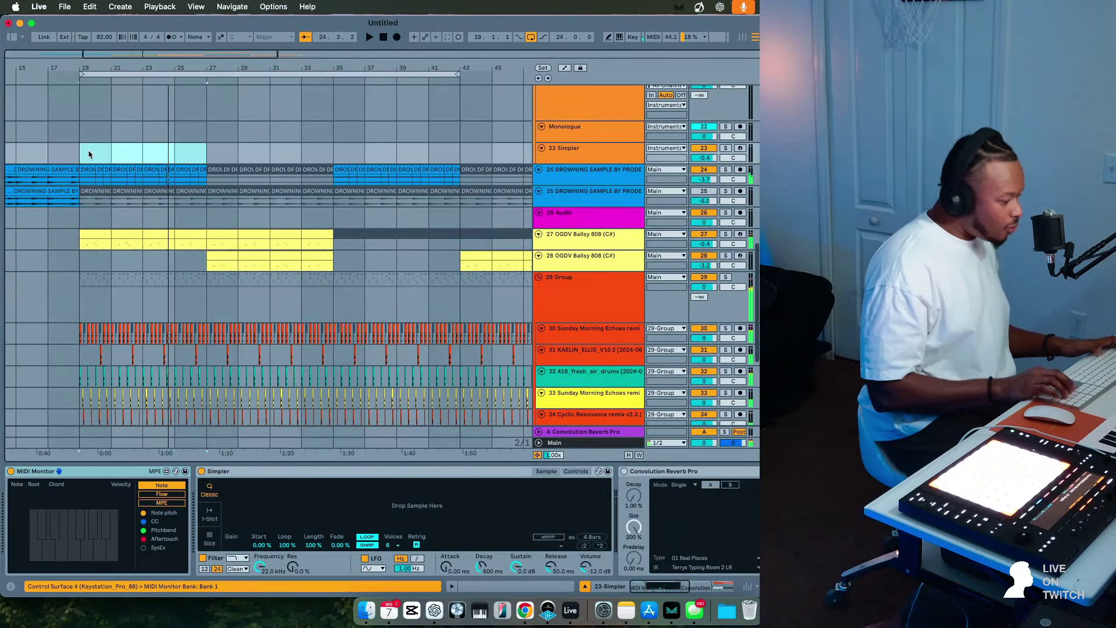
key(space)
Set Drive to 8.4 dB on the 29 Group's Drum Kit Enhancer and replay the loop from bar 19.
click(545, 291)
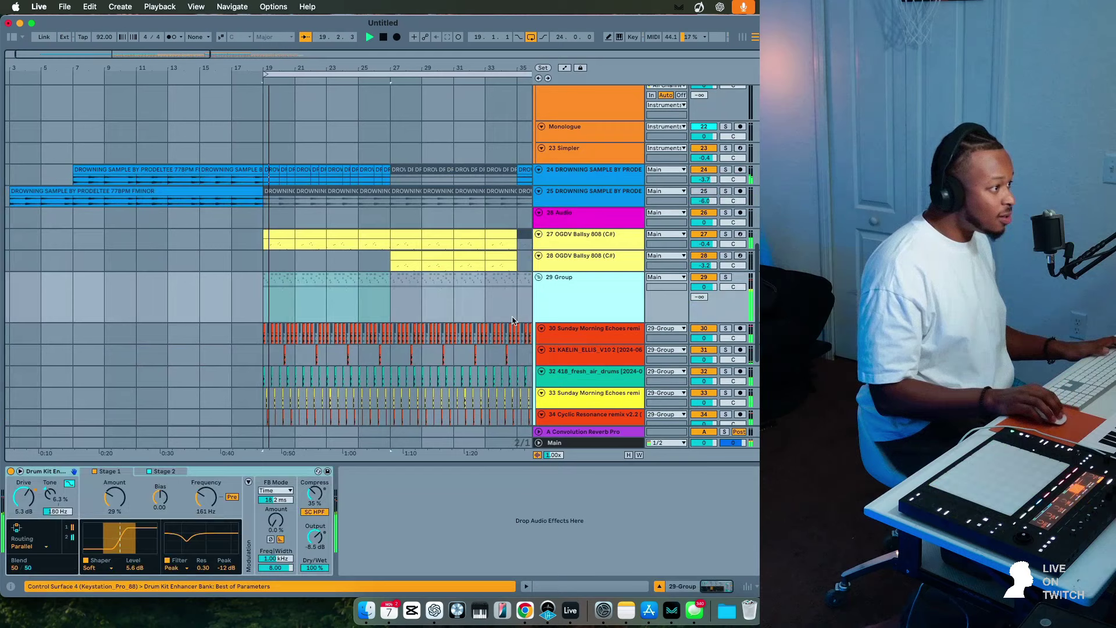
drag(24, 497, 23, 487)
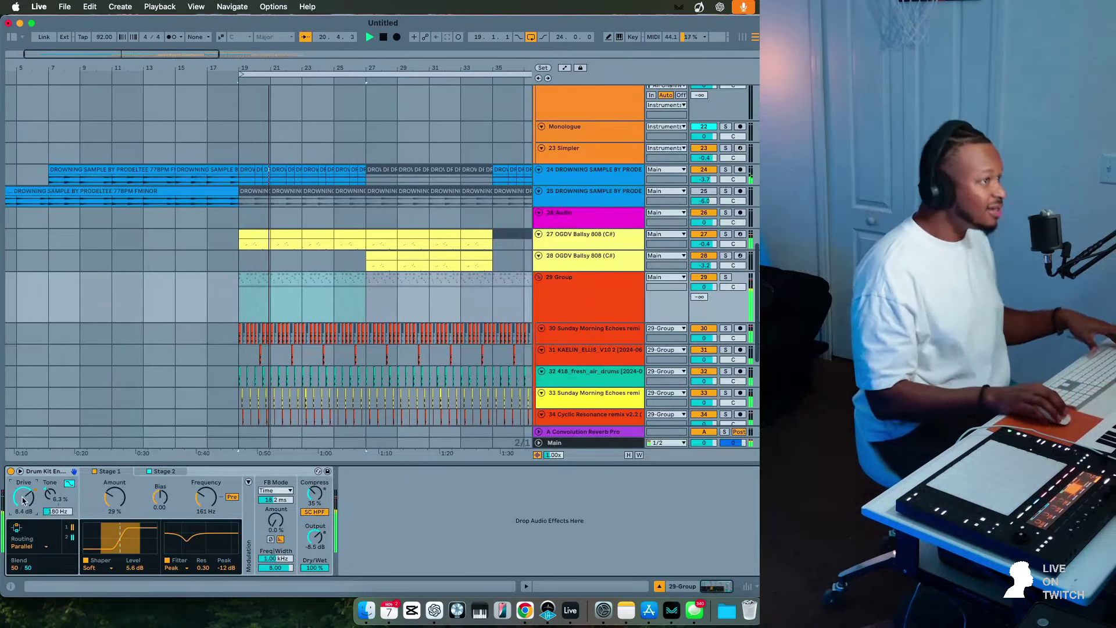
text(79)
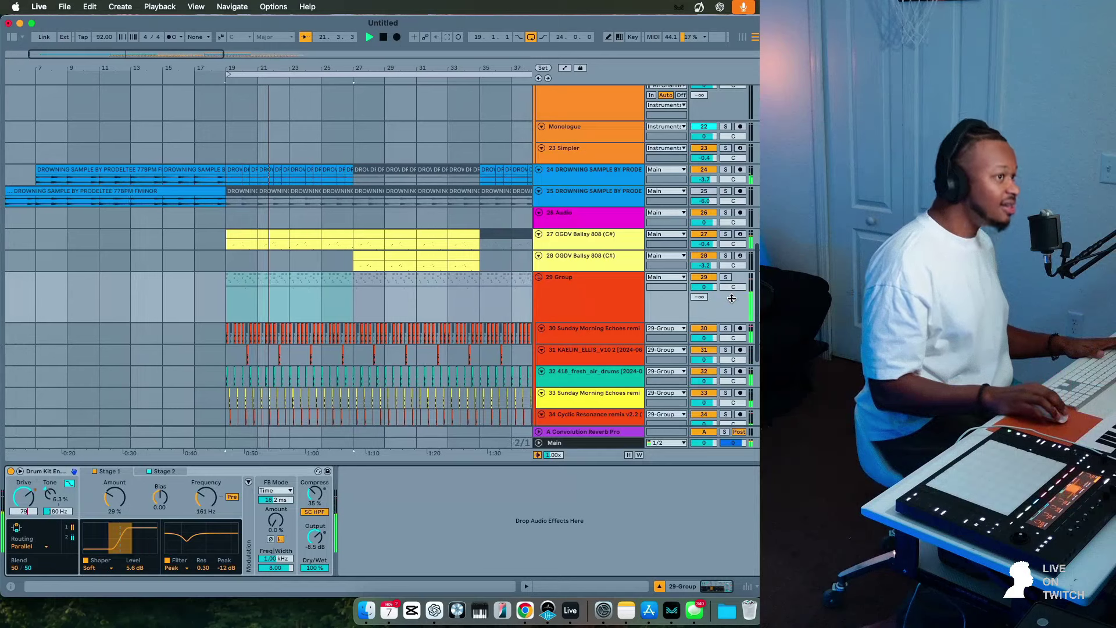
key(Return)
click(605, 297)
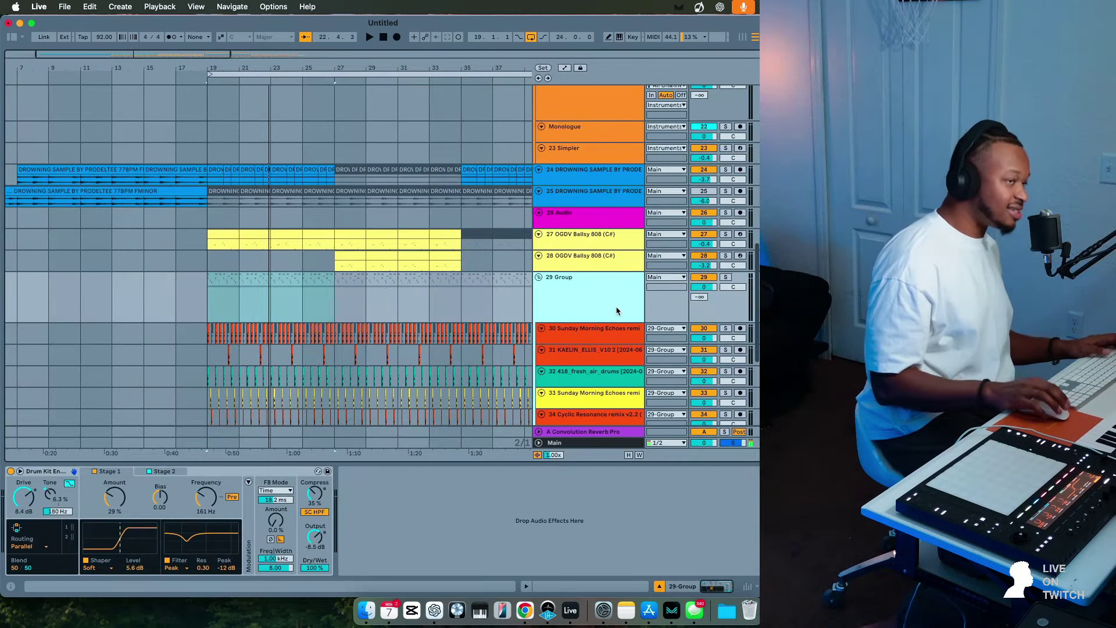
key(space)
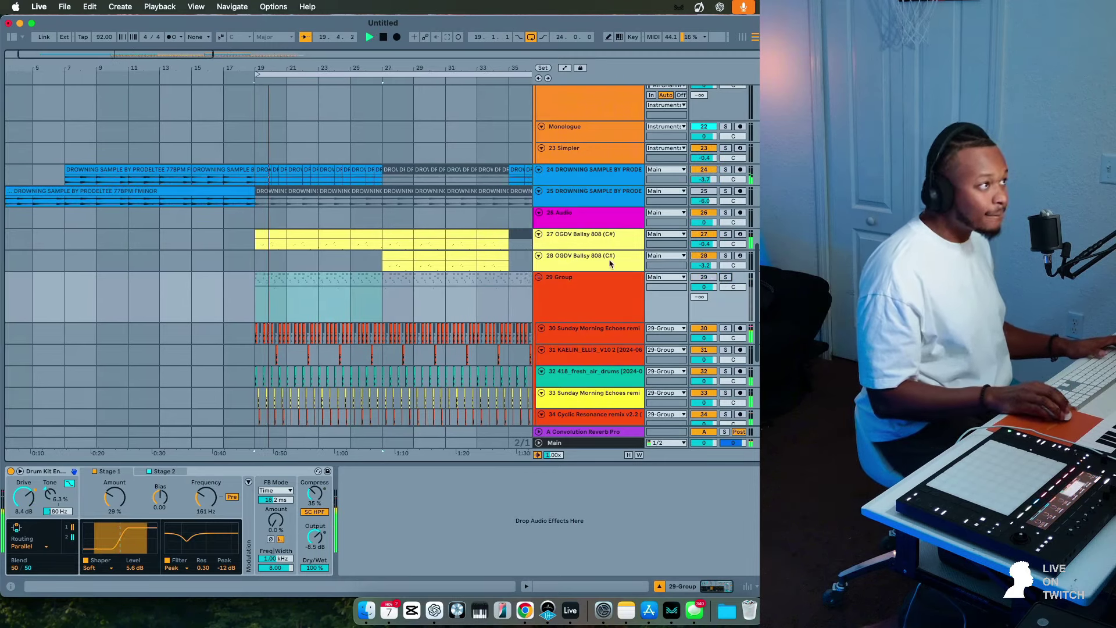
Copy the two Electric Key clips of bars 35–43 to bars 11–19 and play the intro.
scroll(342, 249, up, 5)
scroll(342, 248, up, 5)
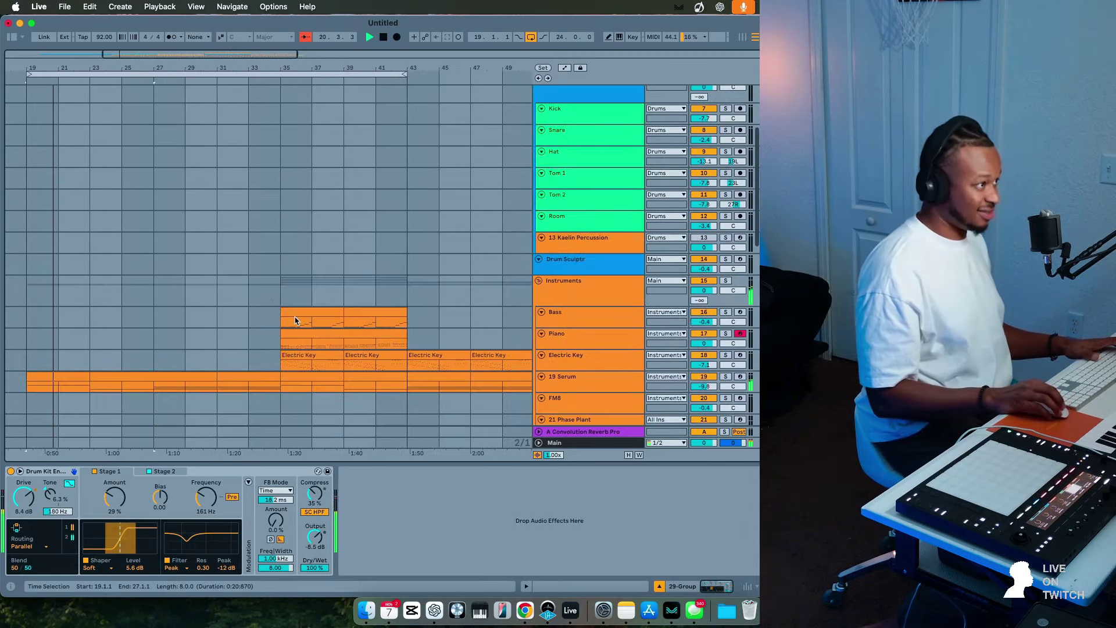
click(300, 336)
scroll(299, 337, down, 5)
scroll(299, 338, down, 1)
scroll(299, 338, left, 5)
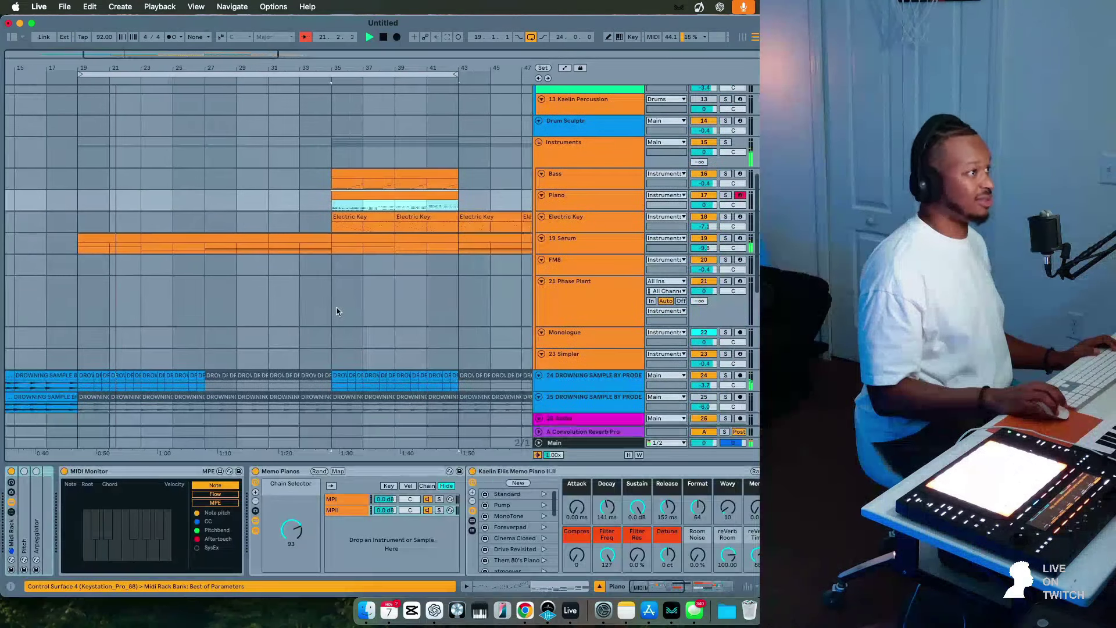
click(472, 216)
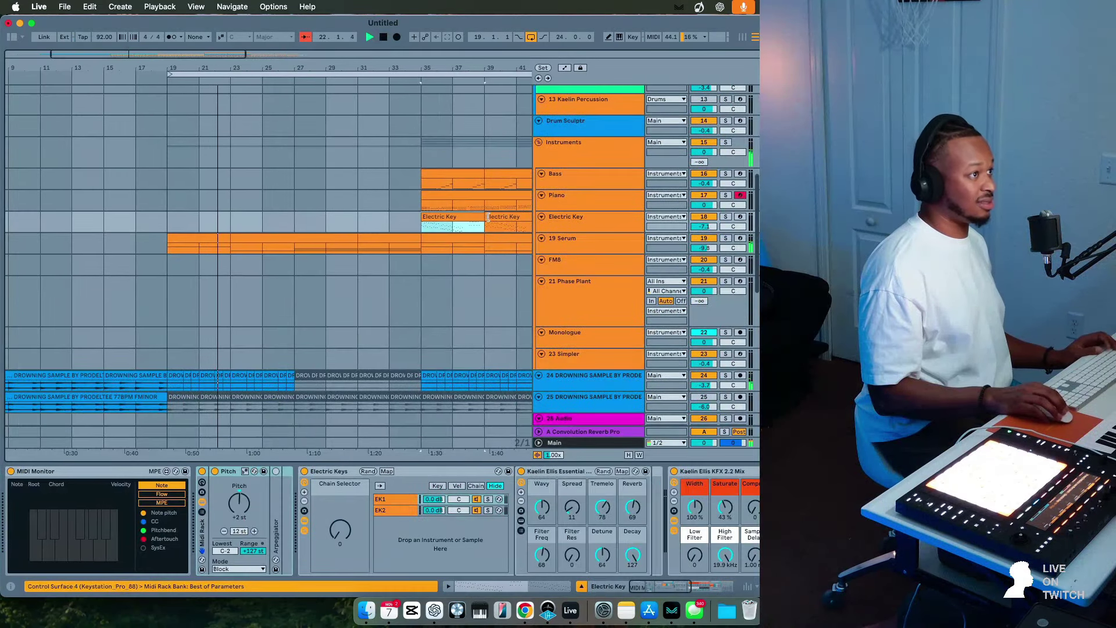
shift+click(493, 216)
drag(467, 218, 87, 221)
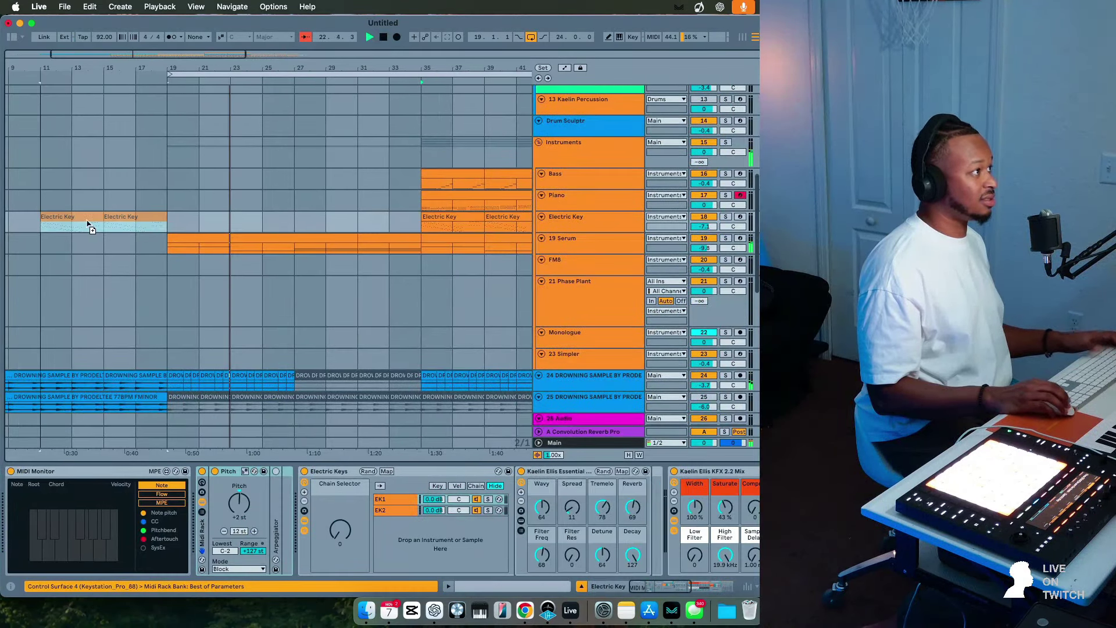
scroll(96, 222, left, 5)
click(185, 339)
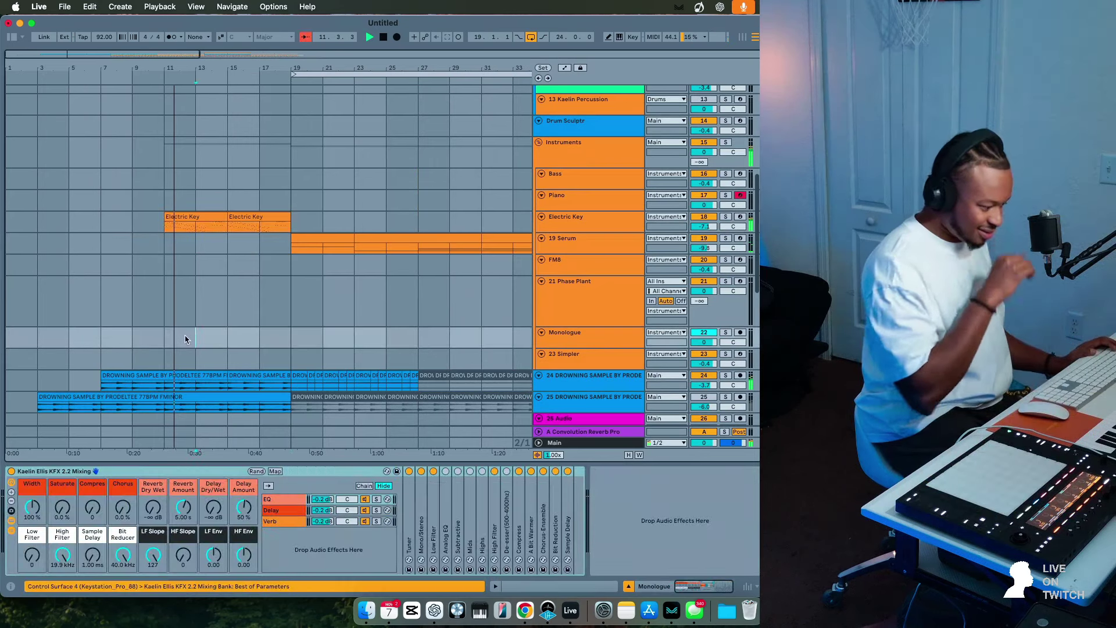
Set the arrangement grid to 1 Bar and deactivate bar 18 of both DROWNING SAMPLE tracks.
scroll(185, 339, down, 5)
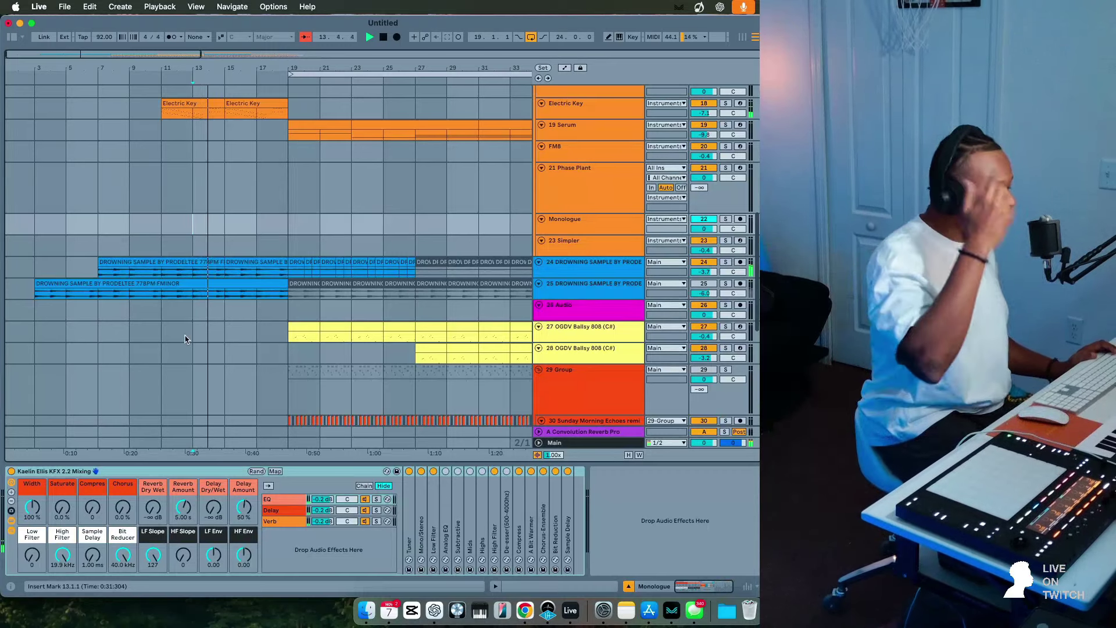
scroll(185, 340, down, 1)
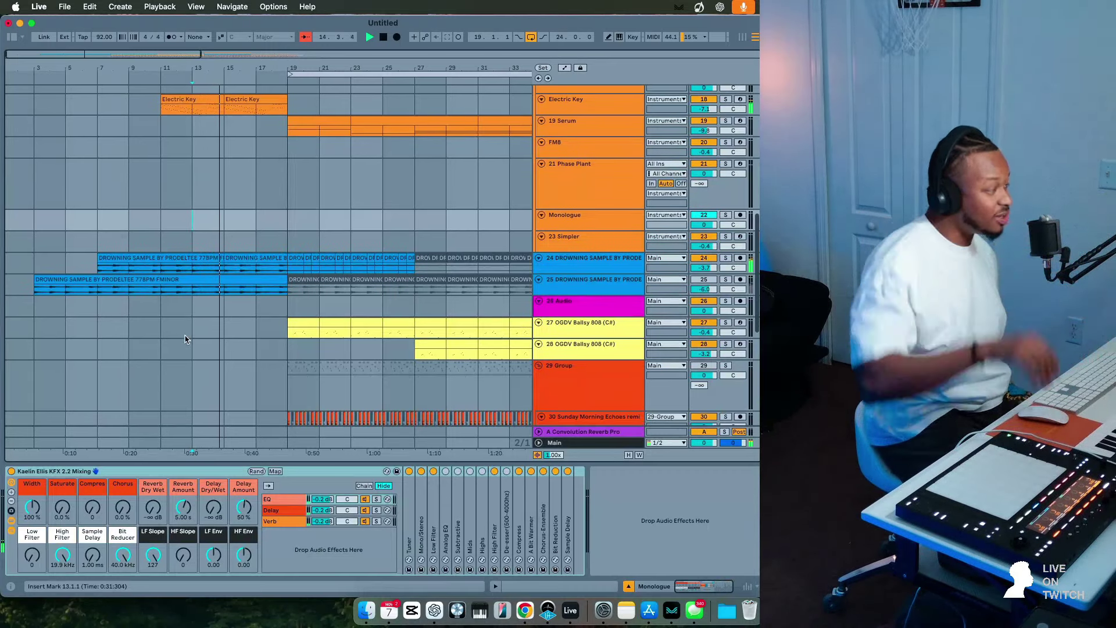
click(249, 272)
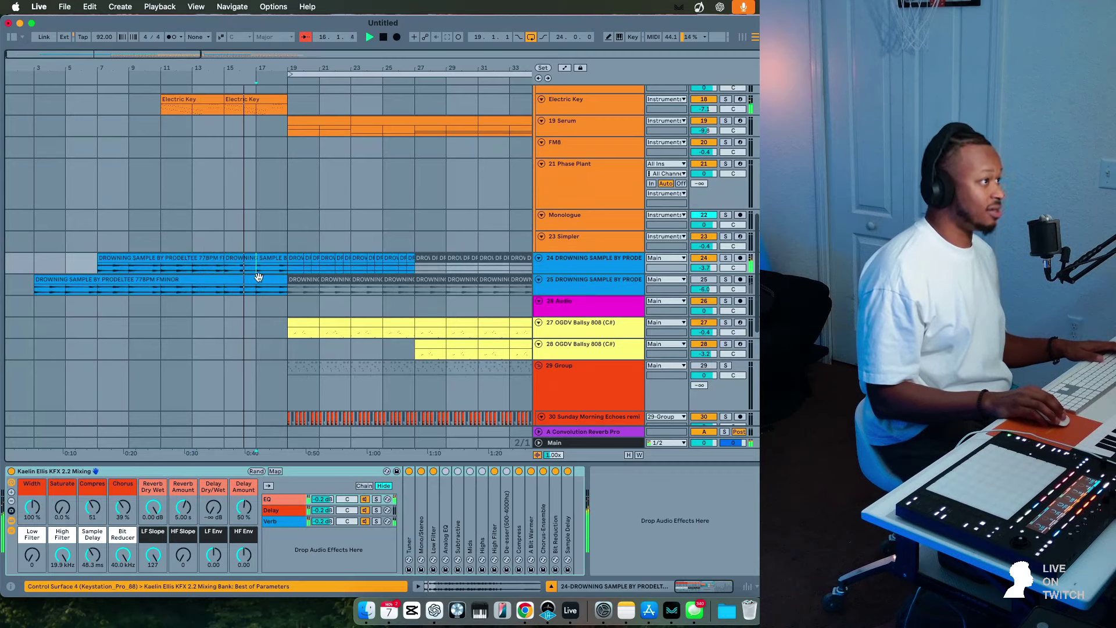
right_click(268, 247)
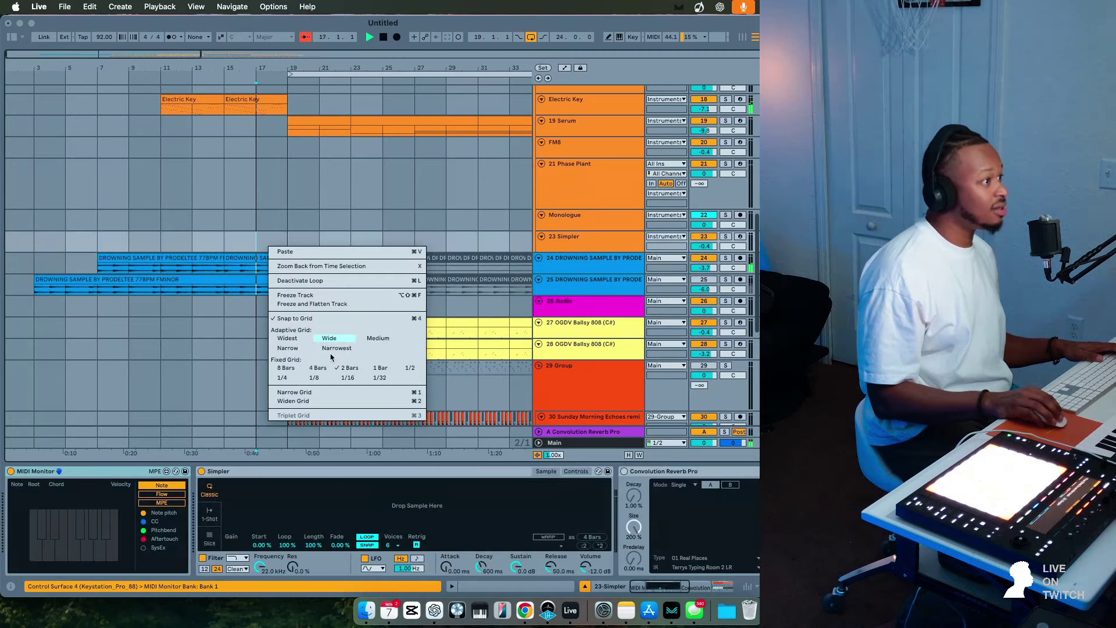
click(389, 368)
drag(272, 271, 286, 290)
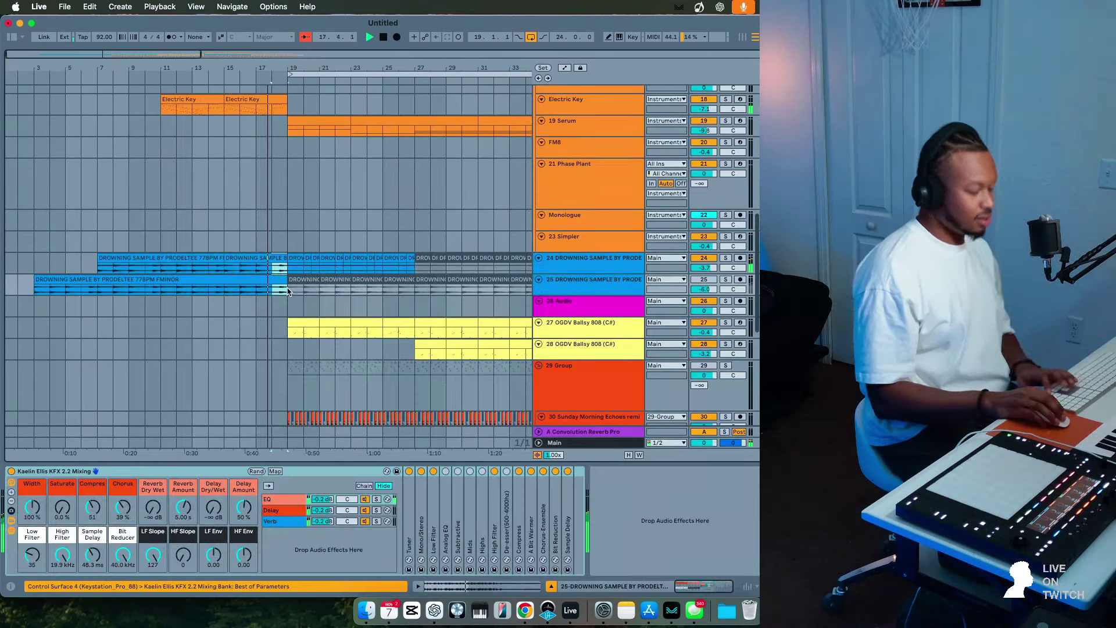
key(0)
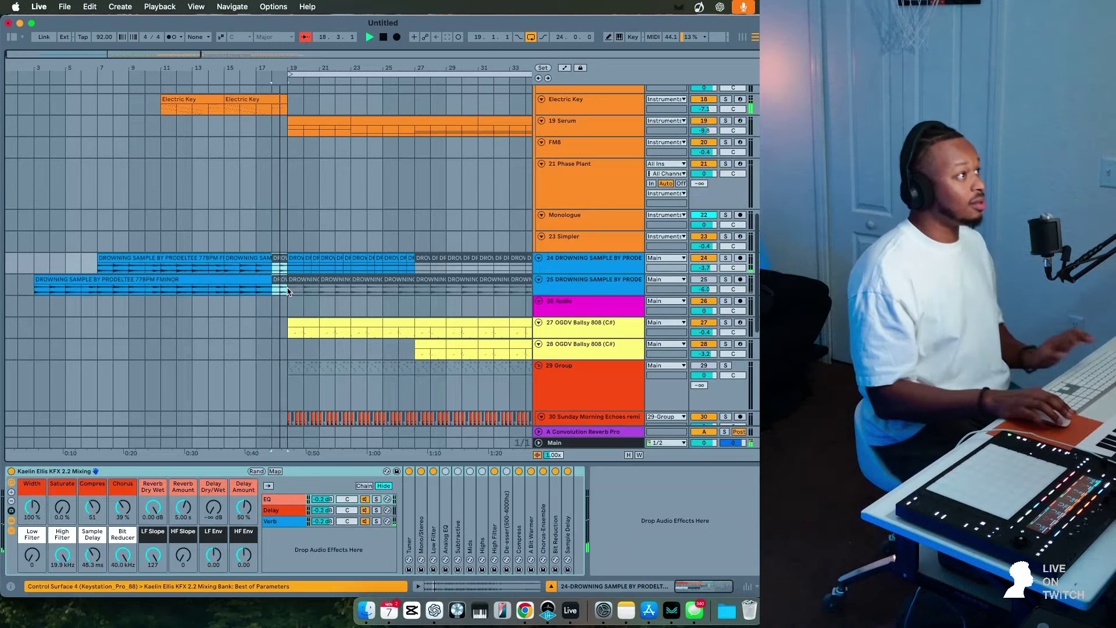
Extend the cycles_2_perc part back to start at bar 18 and play from there.
click(577, 344)
scroll(306, 307, down, 8)
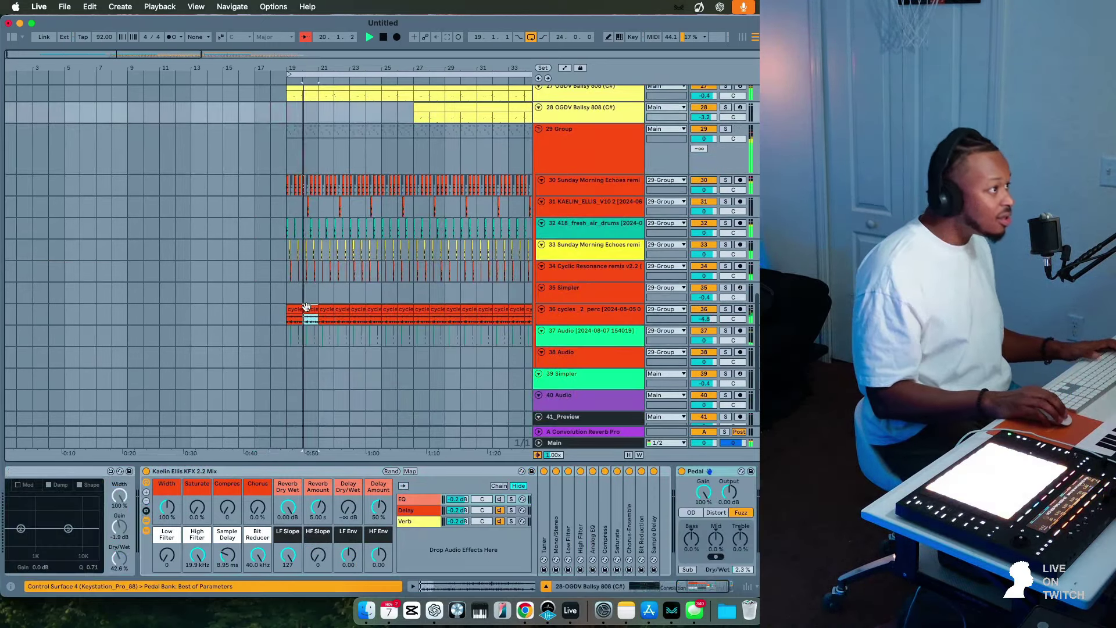
click(285, 313)
key(space)
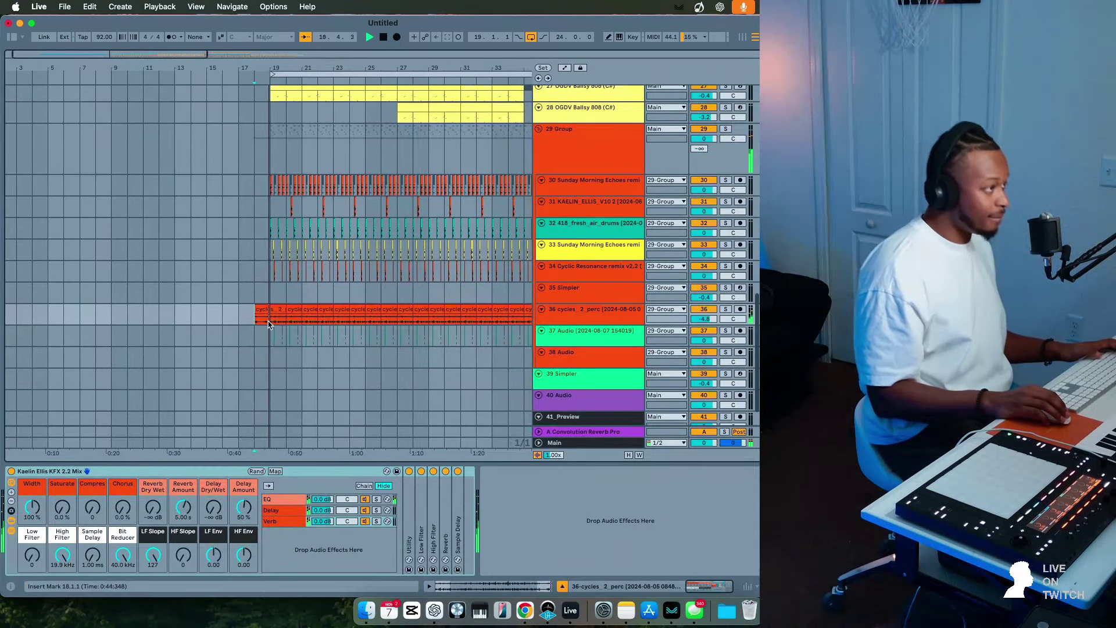
scroll(263, 318, up, 10)
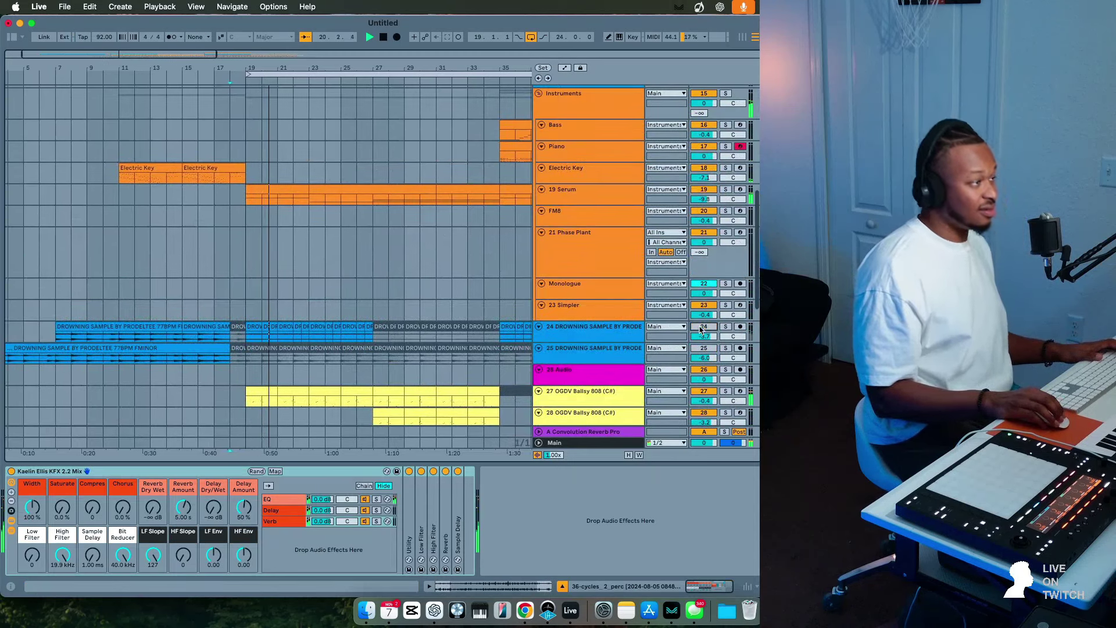
Show the devices of the 19 Serum track and the Main track.
click(280, 190)
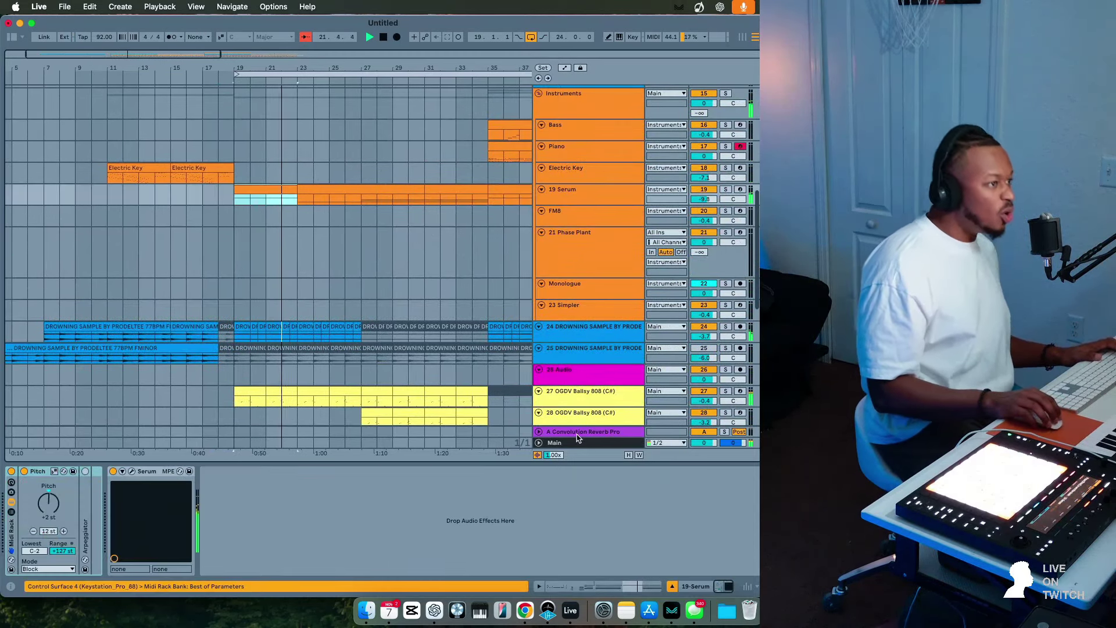
click(539, 445)
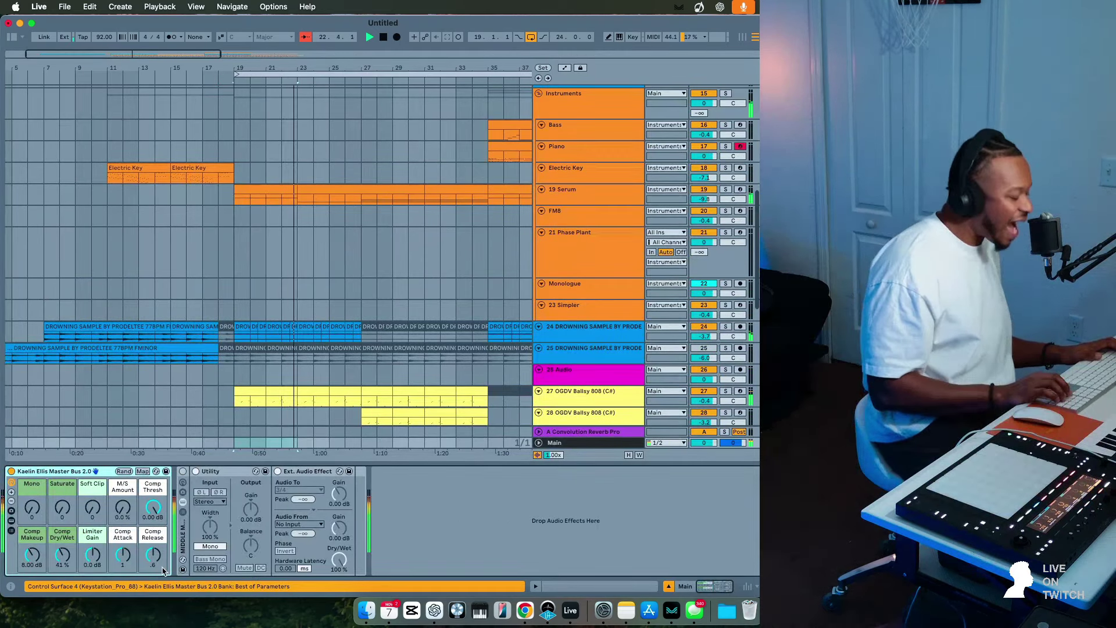
key(space)
Arm the Vocal Recording track and record a take starting at bar 17.
scroll(160, 305, up, 10)
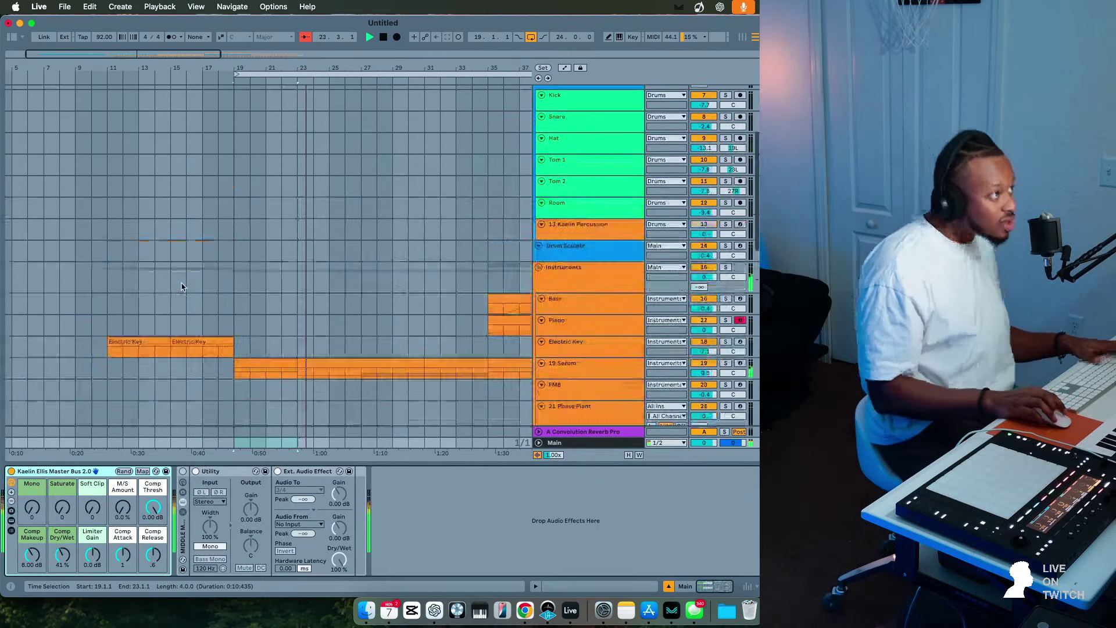
click(218, 265)
click(739, 120)
click(688, 131)
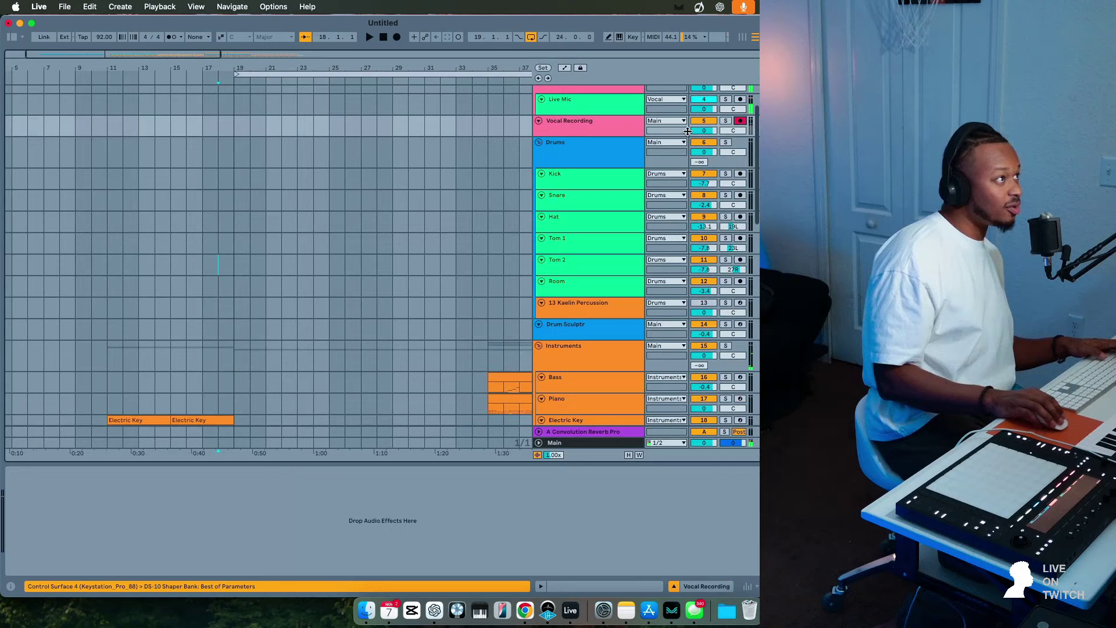
click(203, 134)
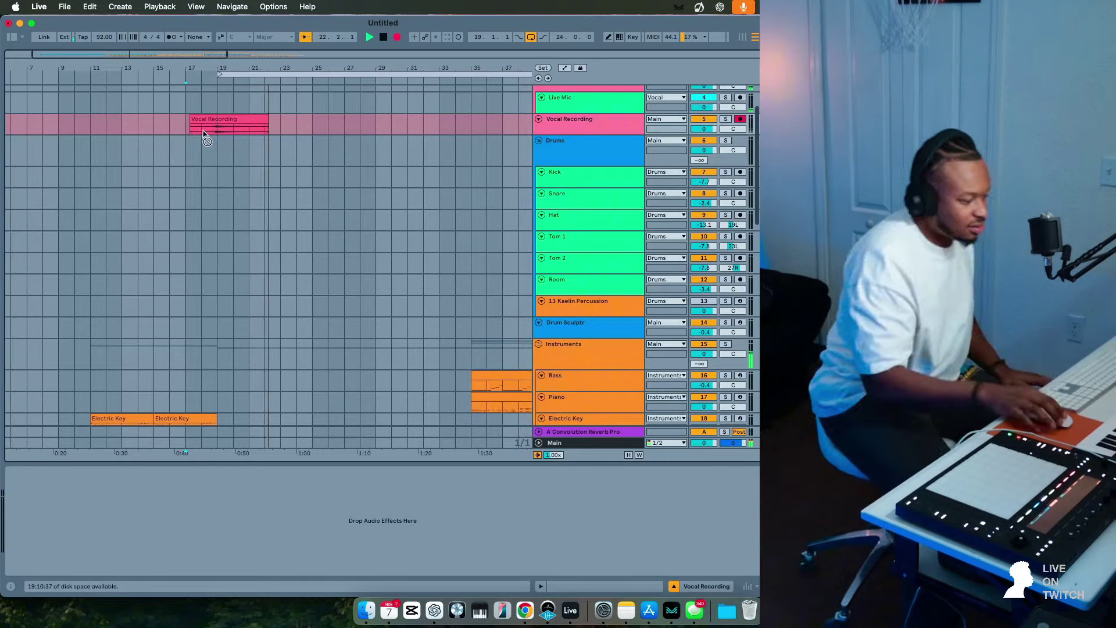
Deactivate the 36 cycles_2_perc clip at bar 26 during the vocal recording.
scroll(453, 253, down, 6)
scroll(453, 253, down, 4)
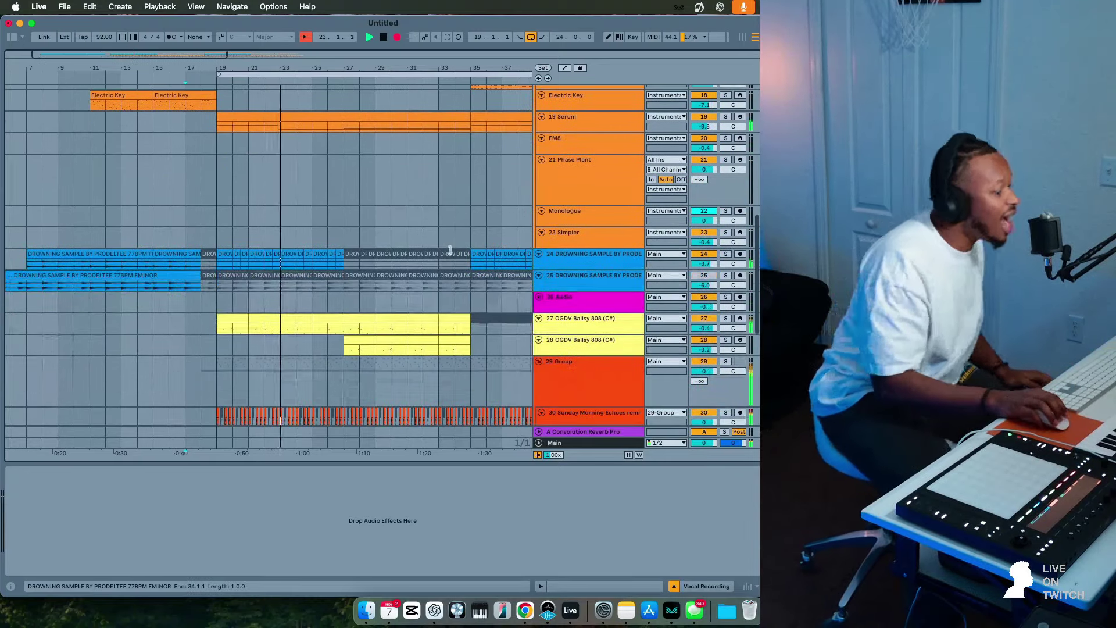
scroll(449, 250, down, 6)
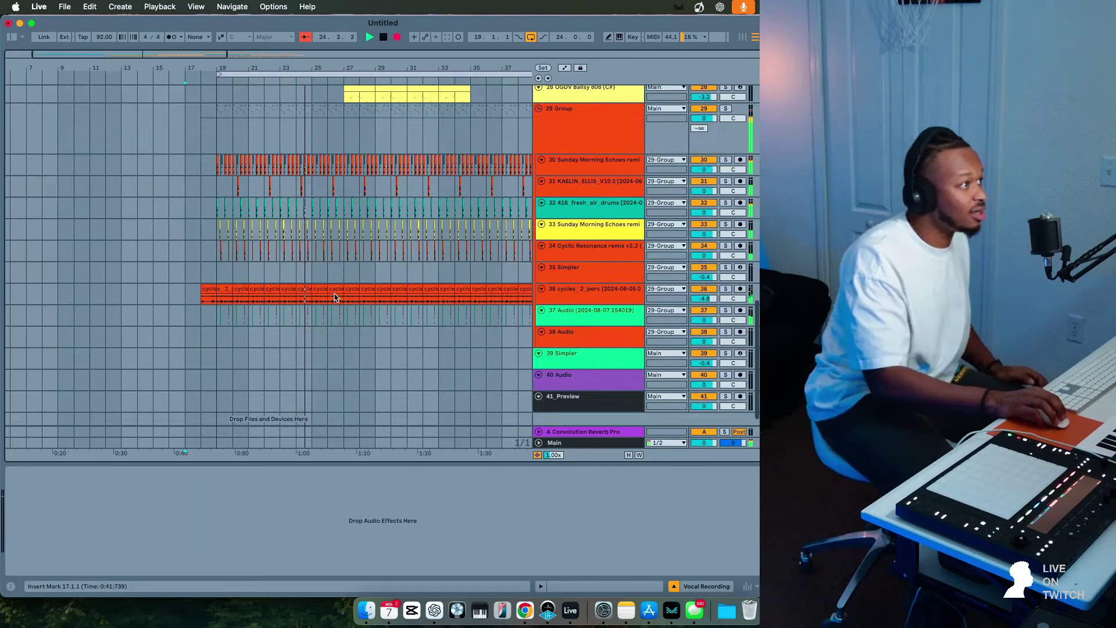
click(336, 292)
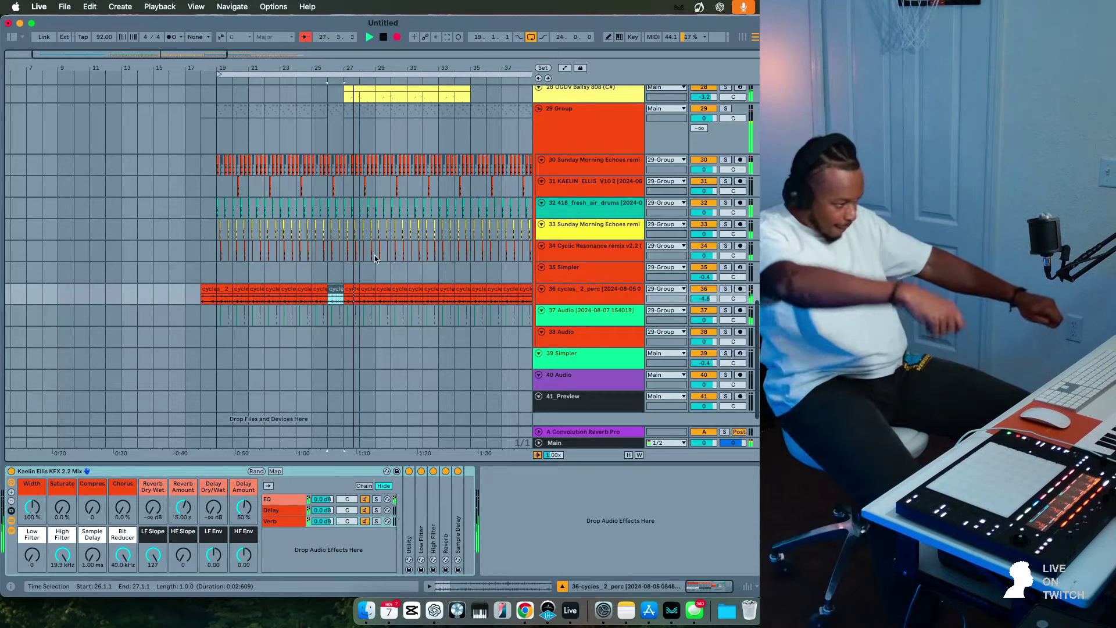
Extend the arrangement loop's end to bar 51.
scroll(405, 222, up, 20)
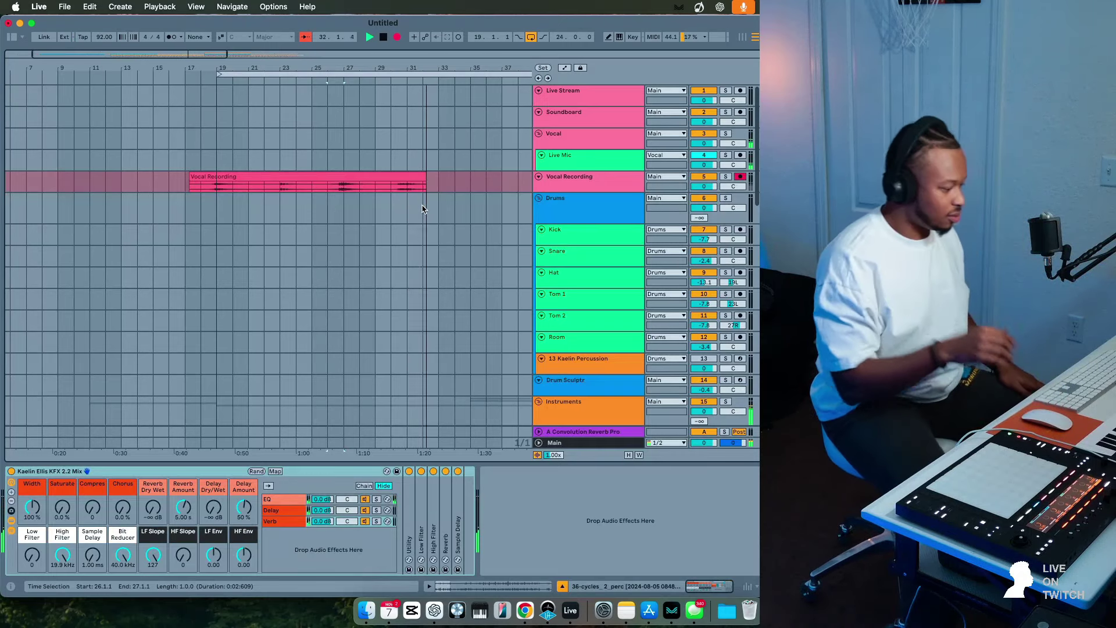
scroll(420, 143, down, 5)
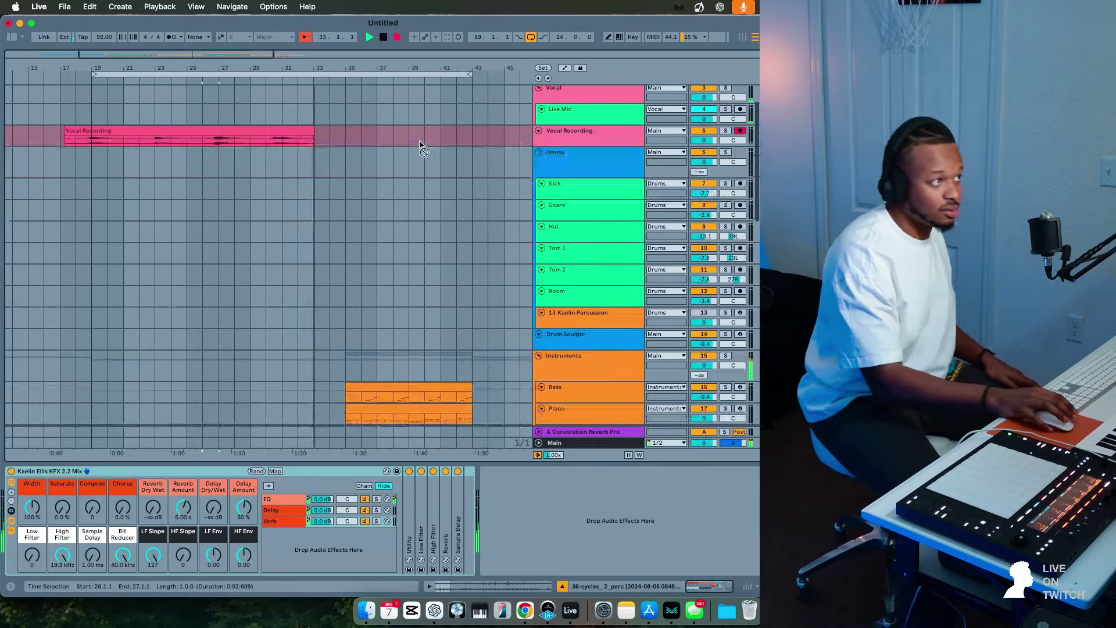
scroll(421, 143, down, 3)
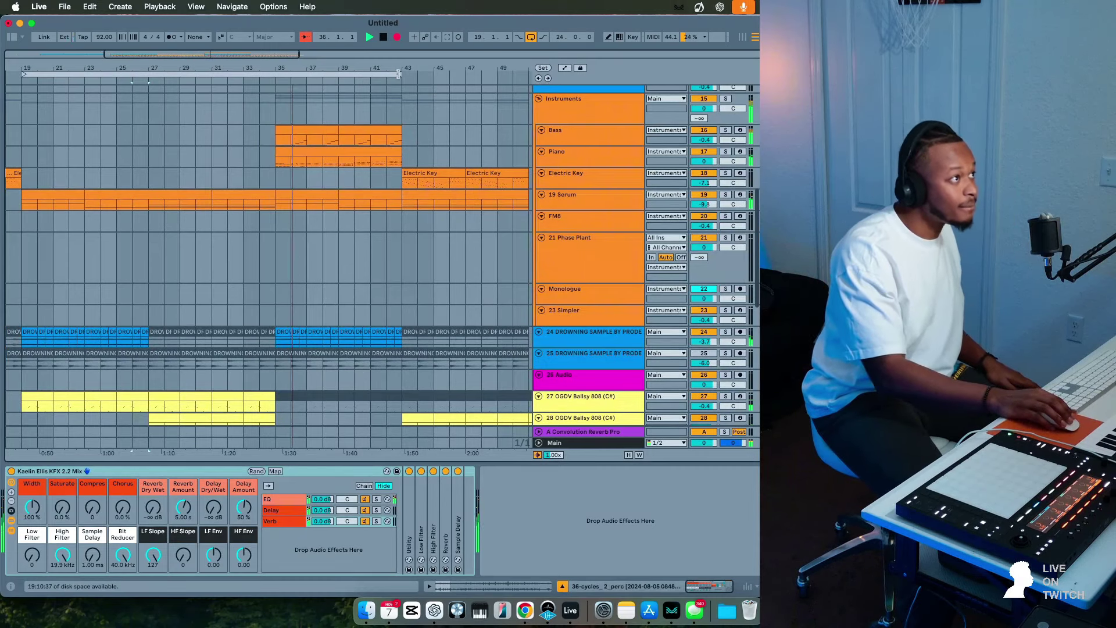
drag(398, 74, 483, 77)
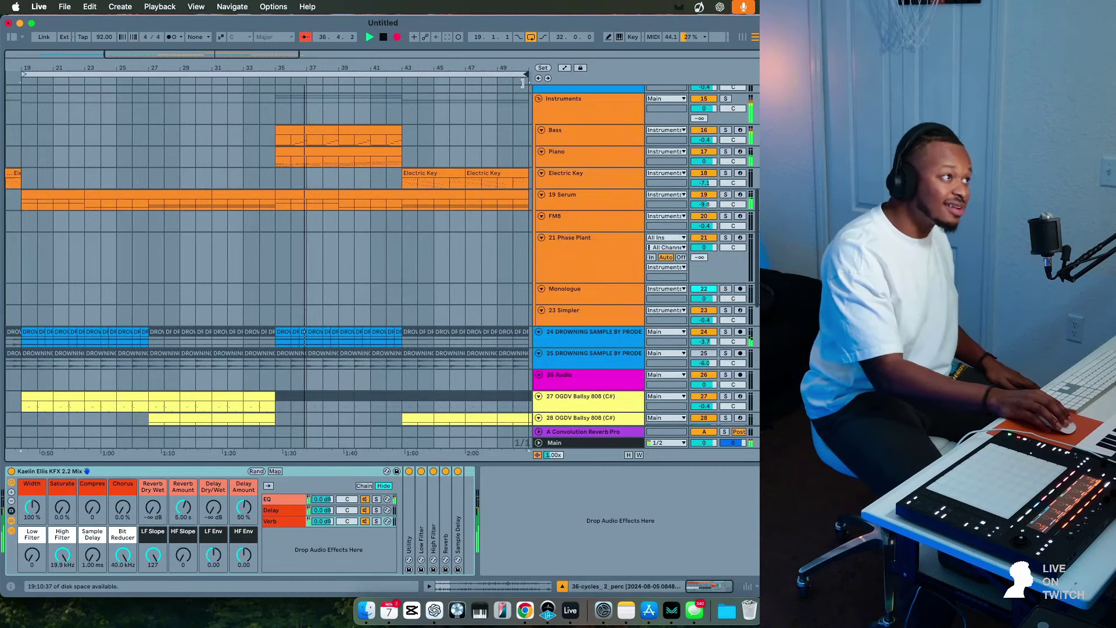
Examine the Electric Key clips at bars 11–19 and 43–51 while the arrangement plays.
scroll(405, 181, left, 5)
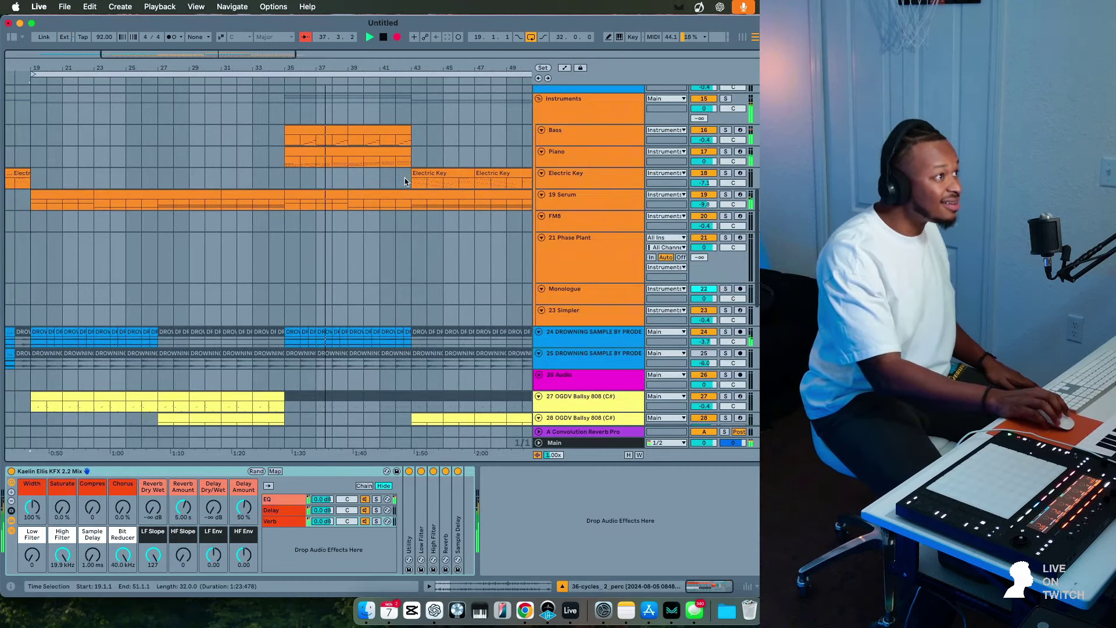
scroll(400, 181, left, 10)
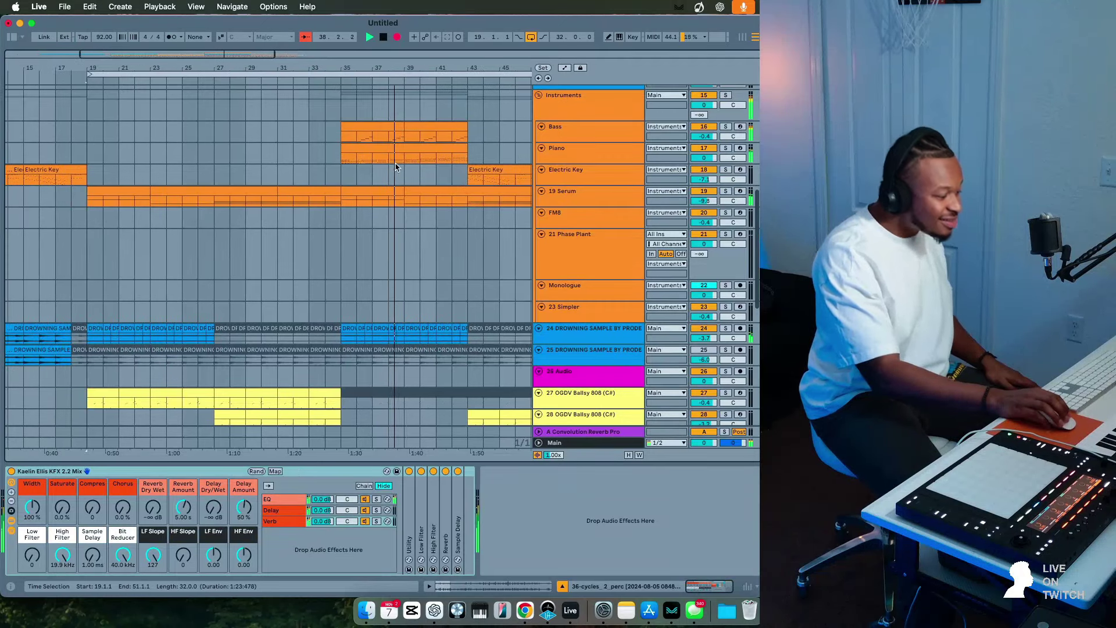
scroll(176, 184, left, 1)
click(132, 170)
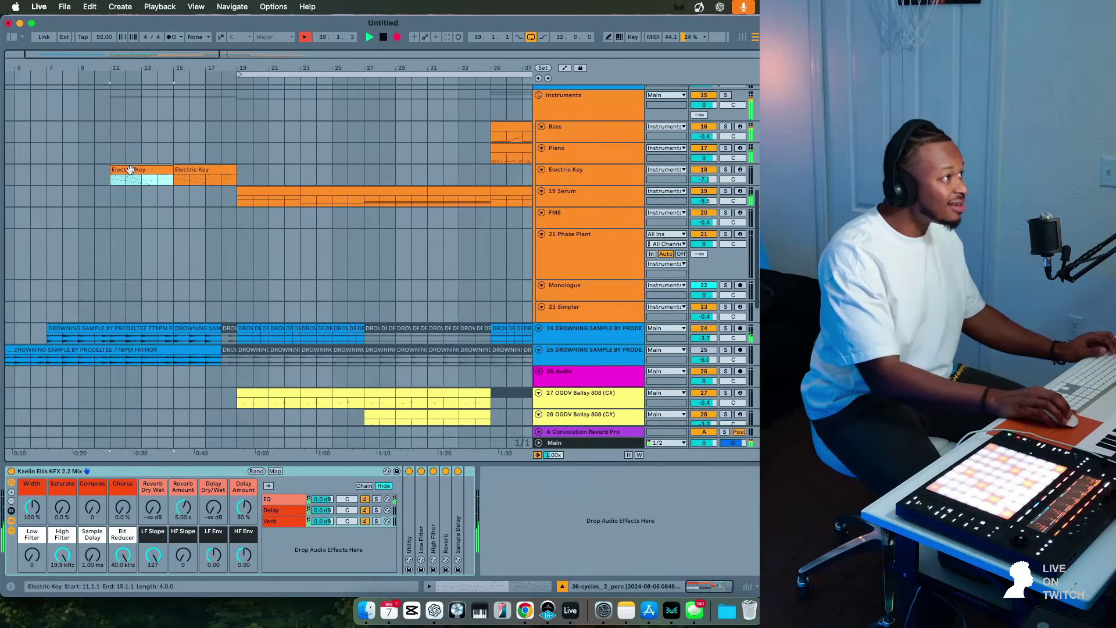
shift+click(182, 169)
scroll(219, 182, right, 1)
scroll(228, 191, right, 10)
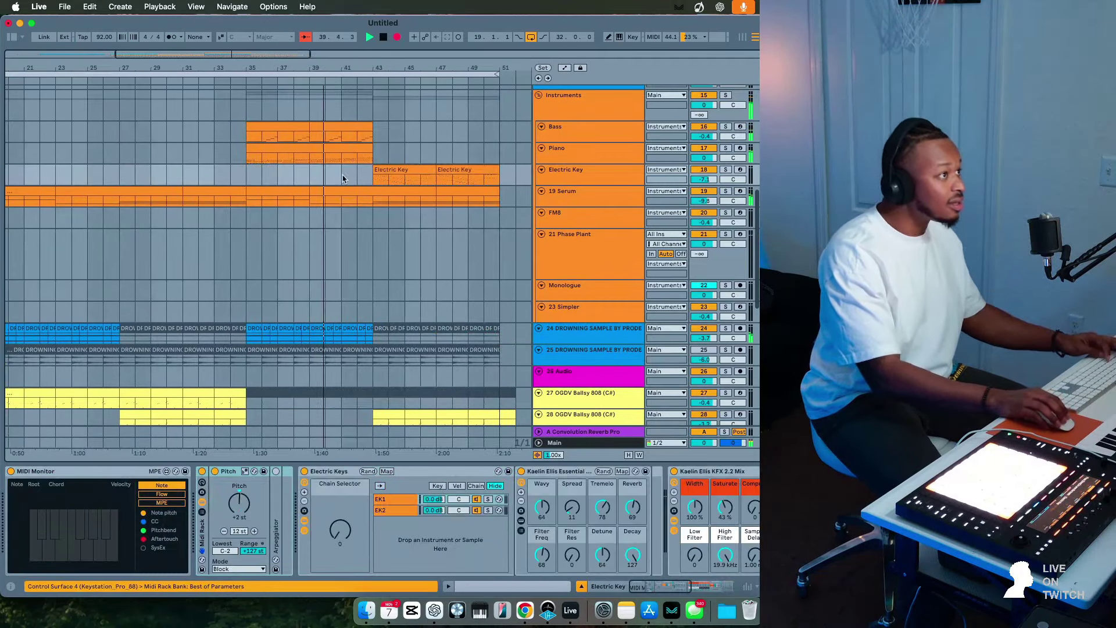
click(394, 170)
Set the arrangement loop to span bars 11–51.
scroll(394, 201, down, 5)
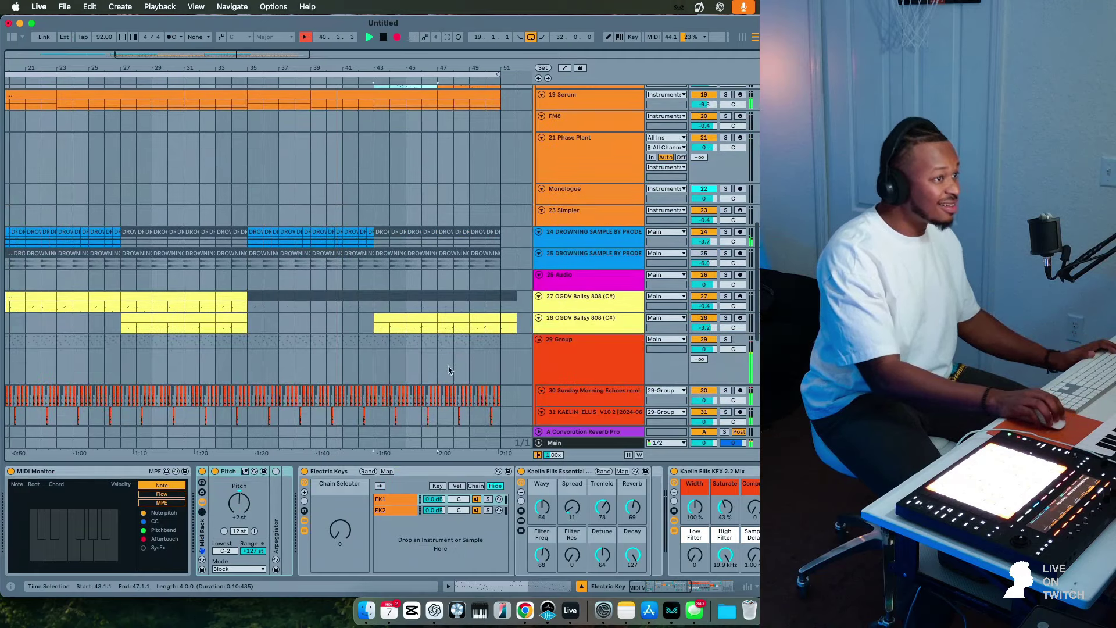
scroll(456, 300, up, 8)
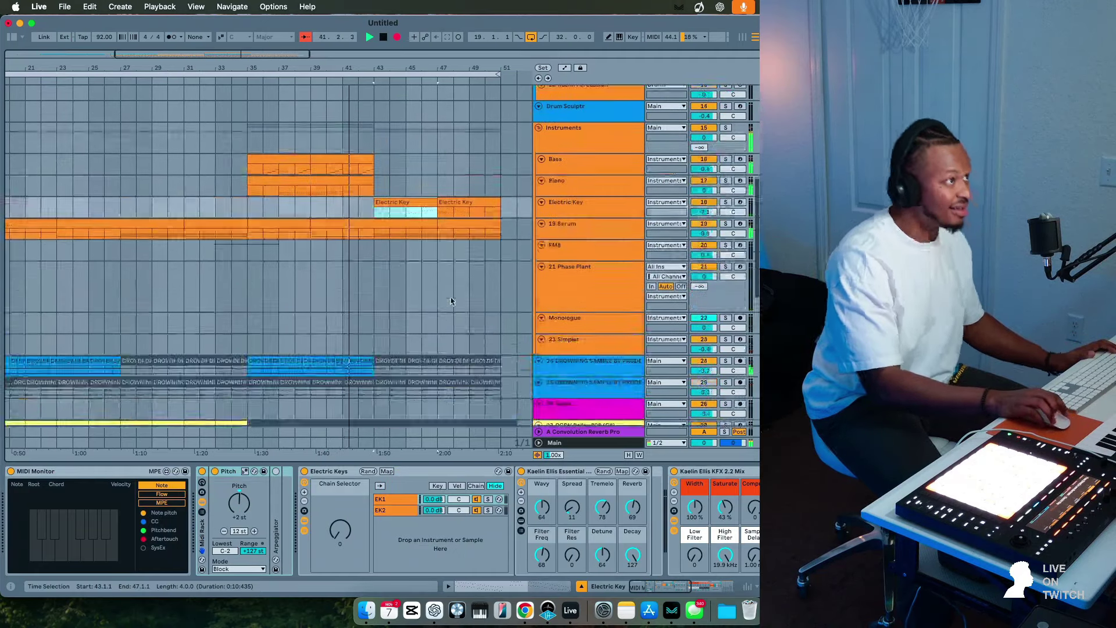
scroll(604, 268, down, 15)
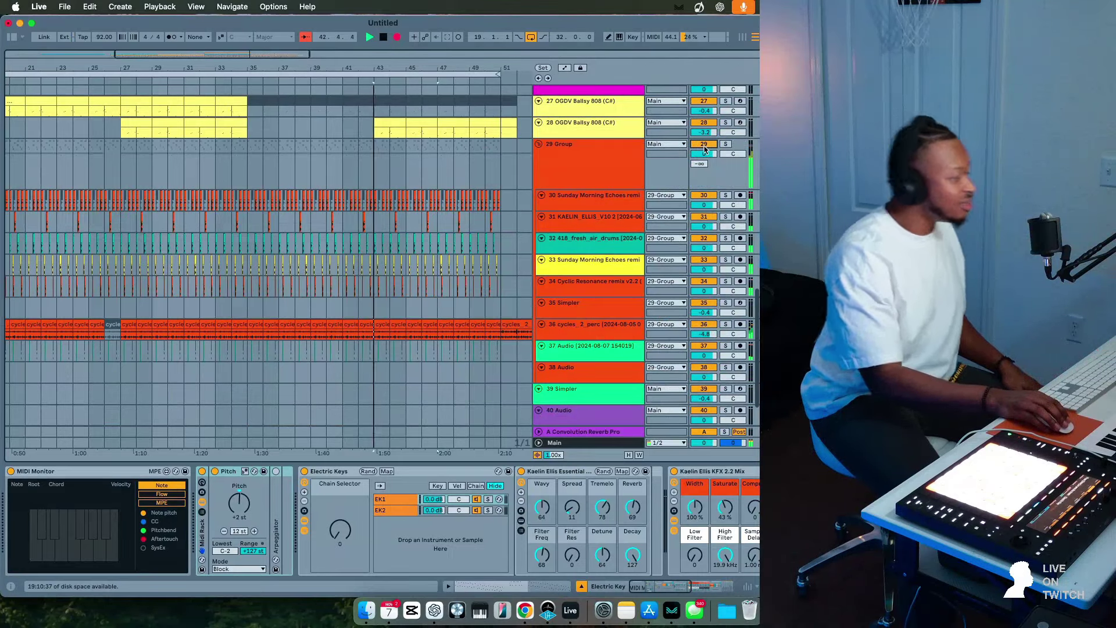
scroll(476, 153, up, 5)
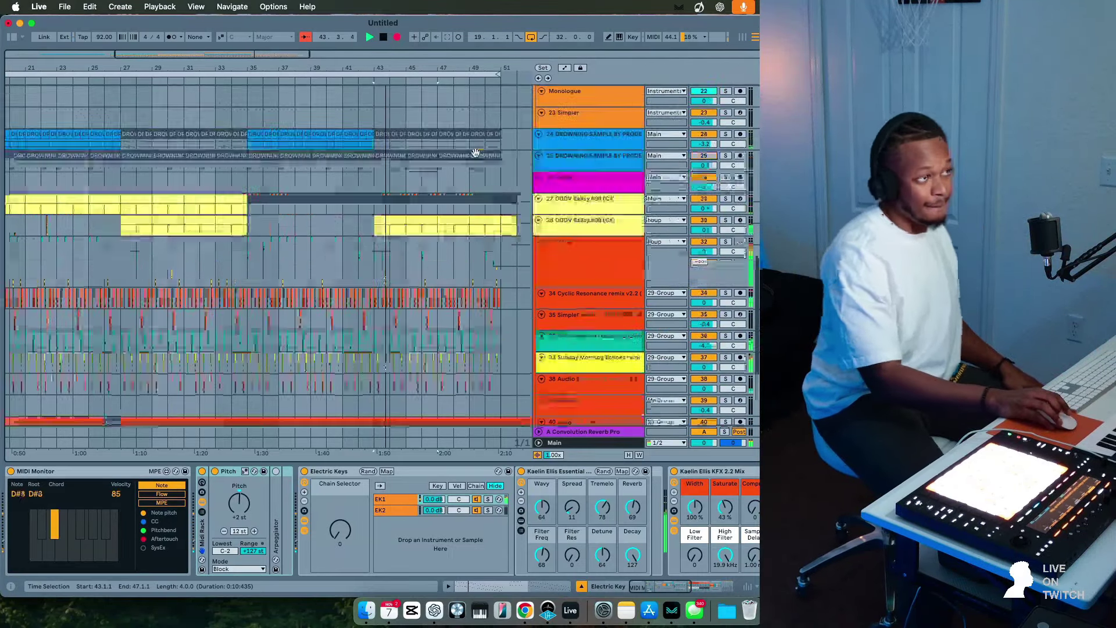
scroll(475, 152, up, 5)
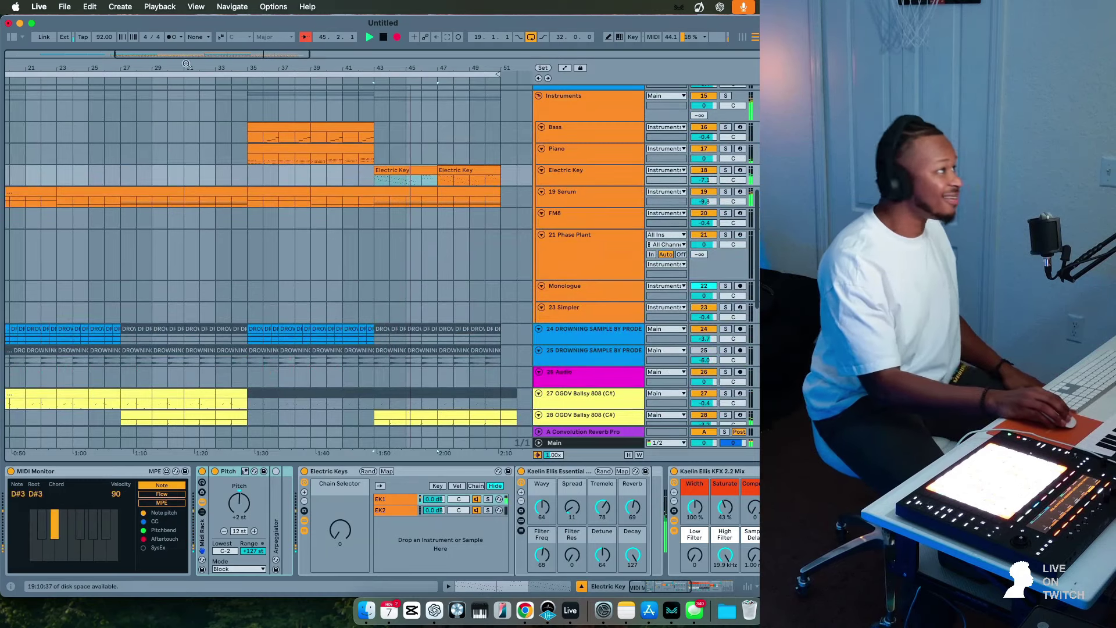
drag(186, 64, 187, 46)
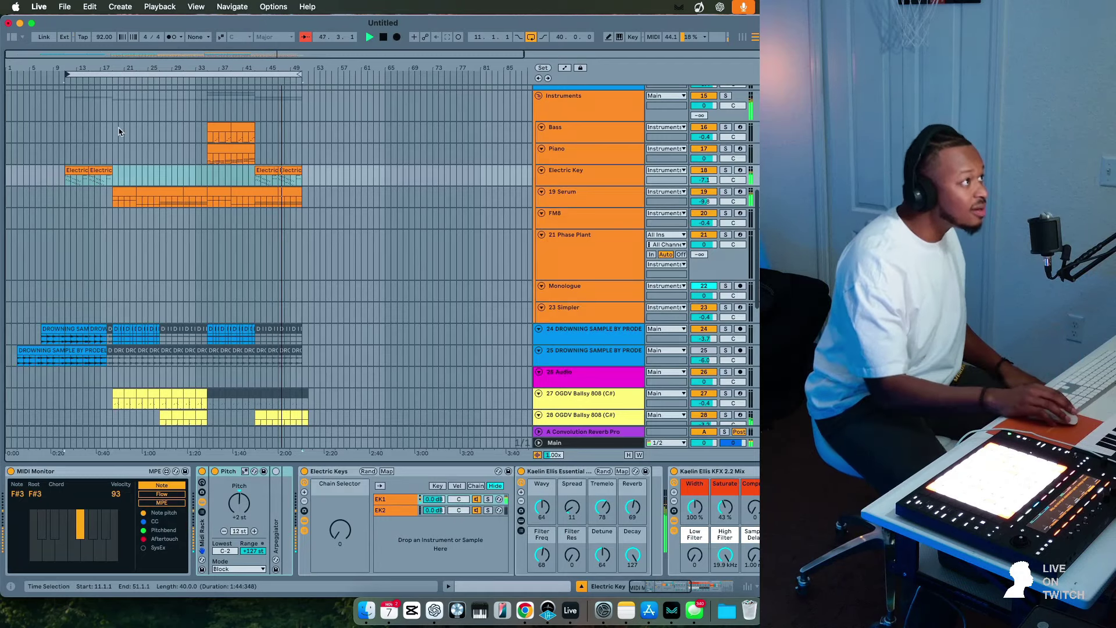
scroll(354, 242, up, 10)
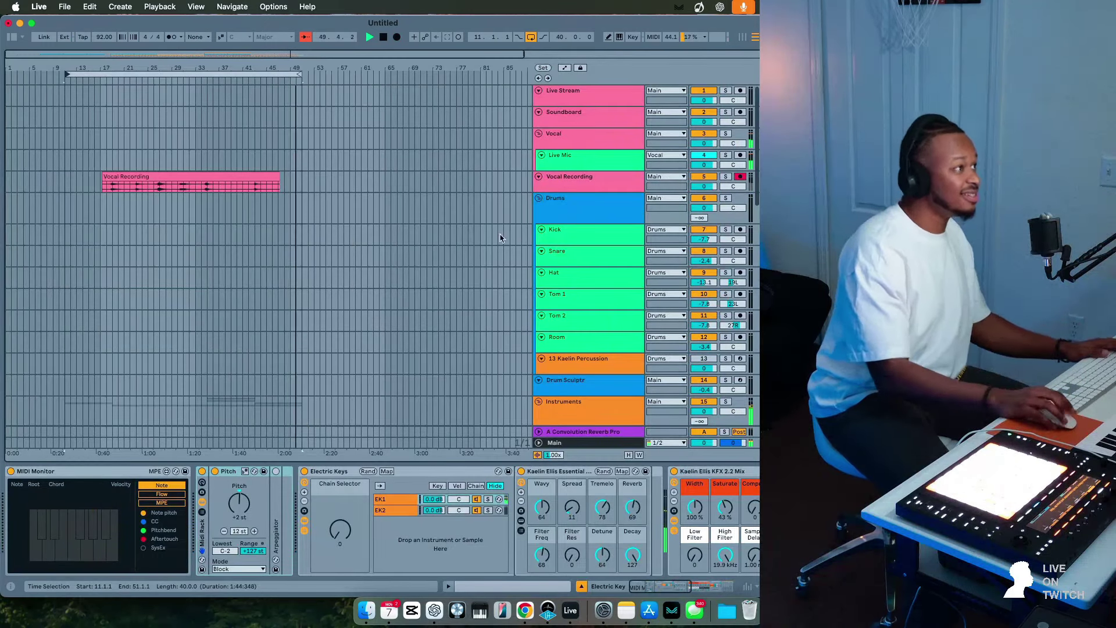
Switch to Session View and launch the Applause clip on the Soundboard track.
scroll(494, 244, down, 3)
key(Tab)
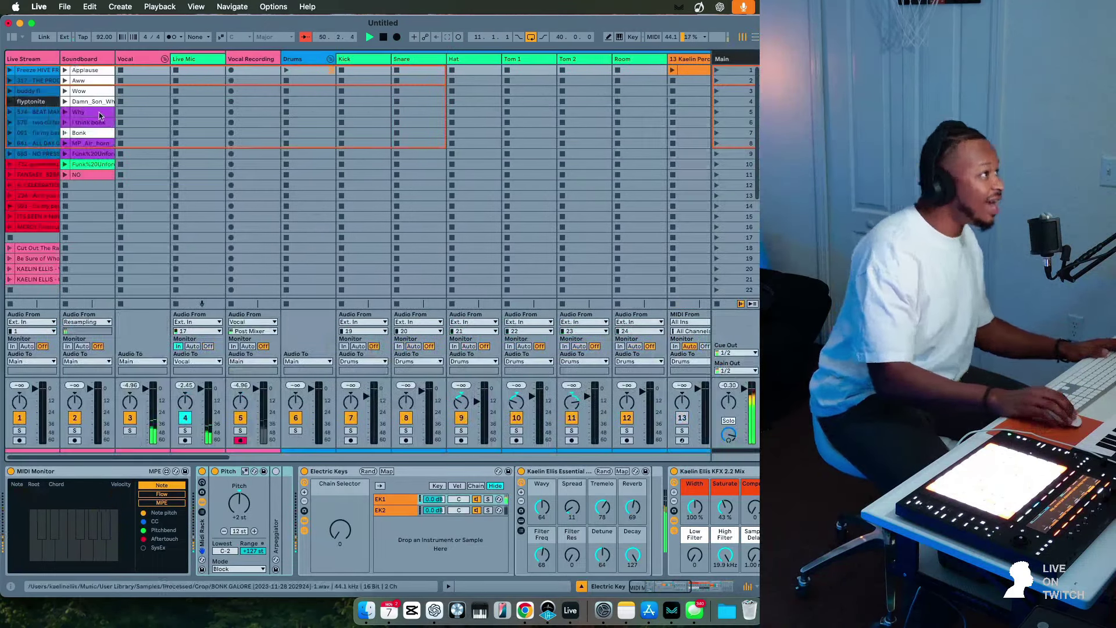
click(65, 70)
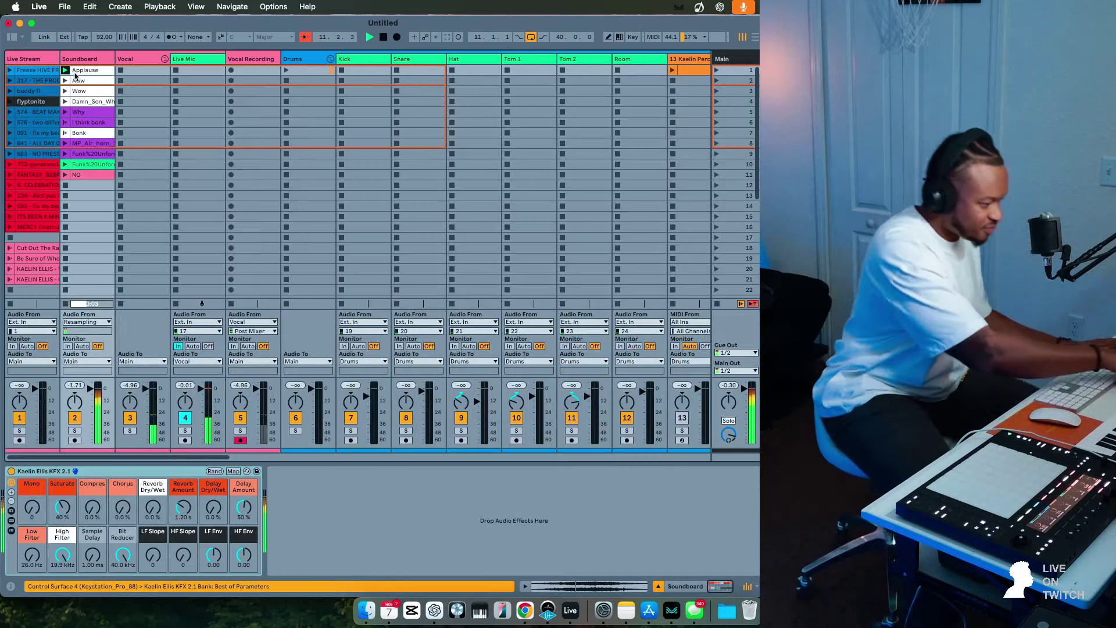